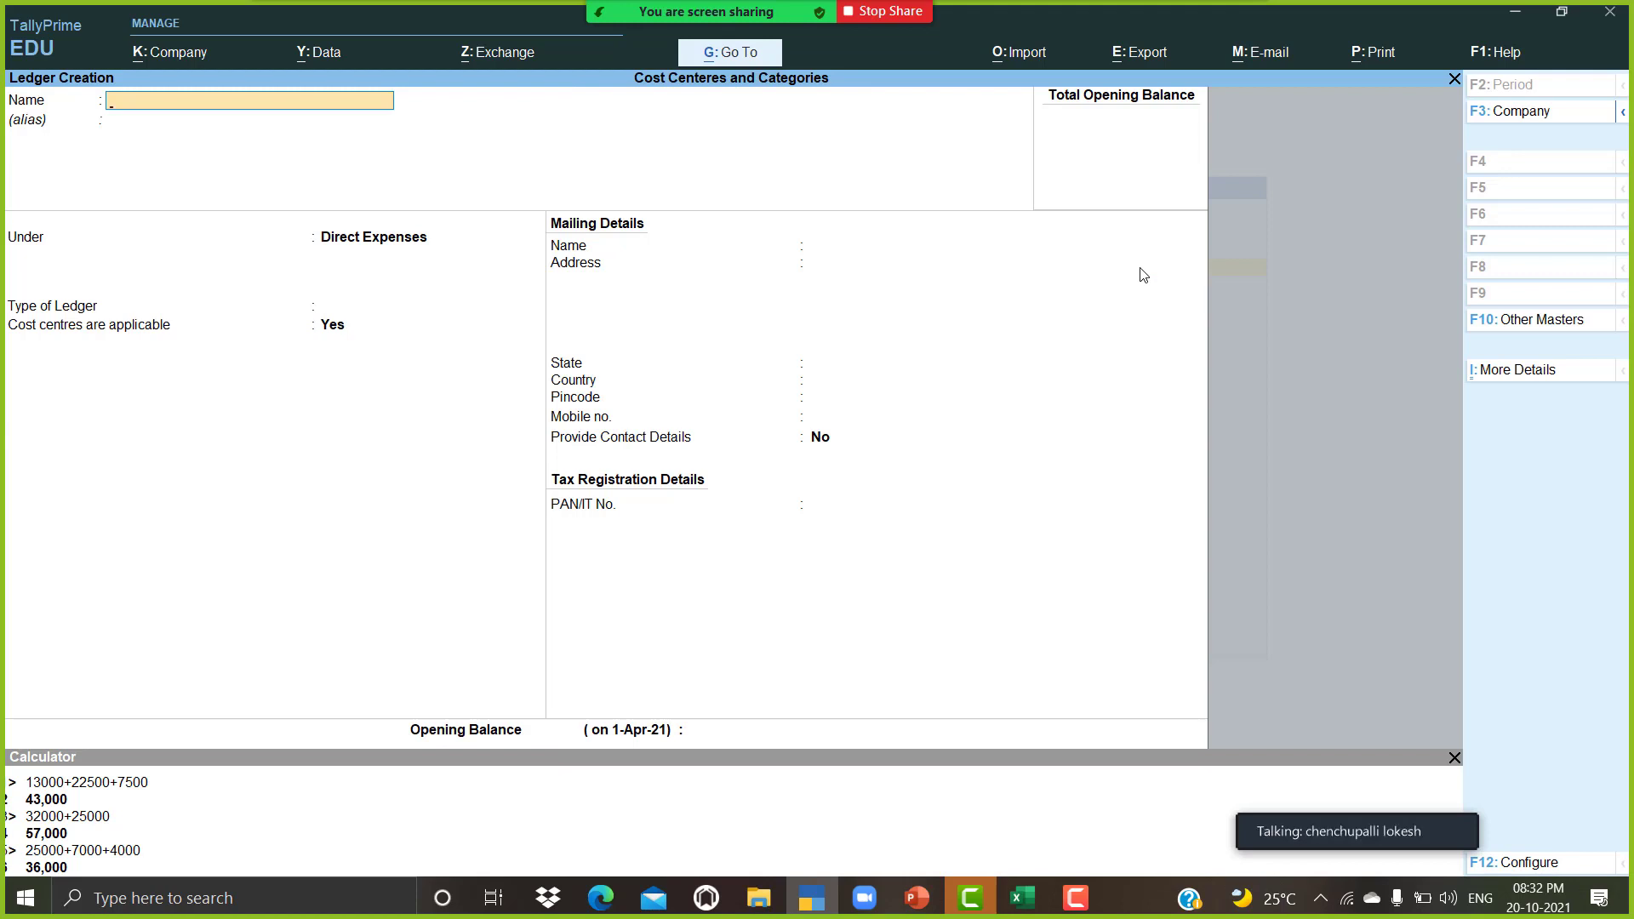
# Step: Create a ledger named Fee Receipts under the Indirect Incomes group
pyautogui.write('ee Rece')
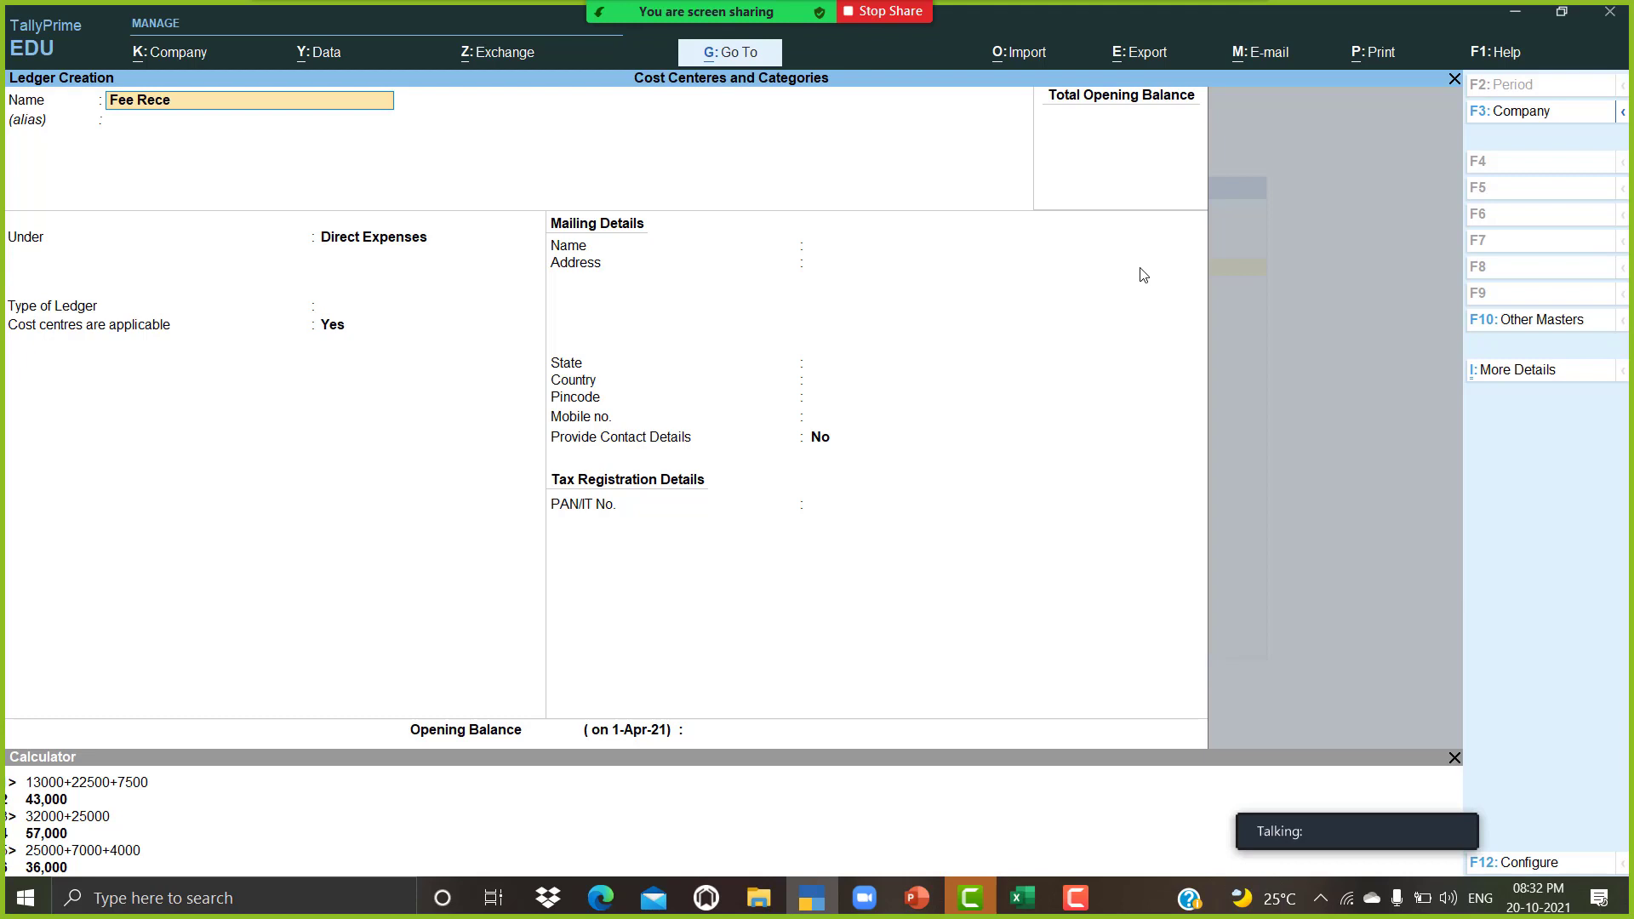
pyautogui.write('ipts')
pyautogui.press('Return')
pyautogui.press('Return')
pyautogui.write('ind')
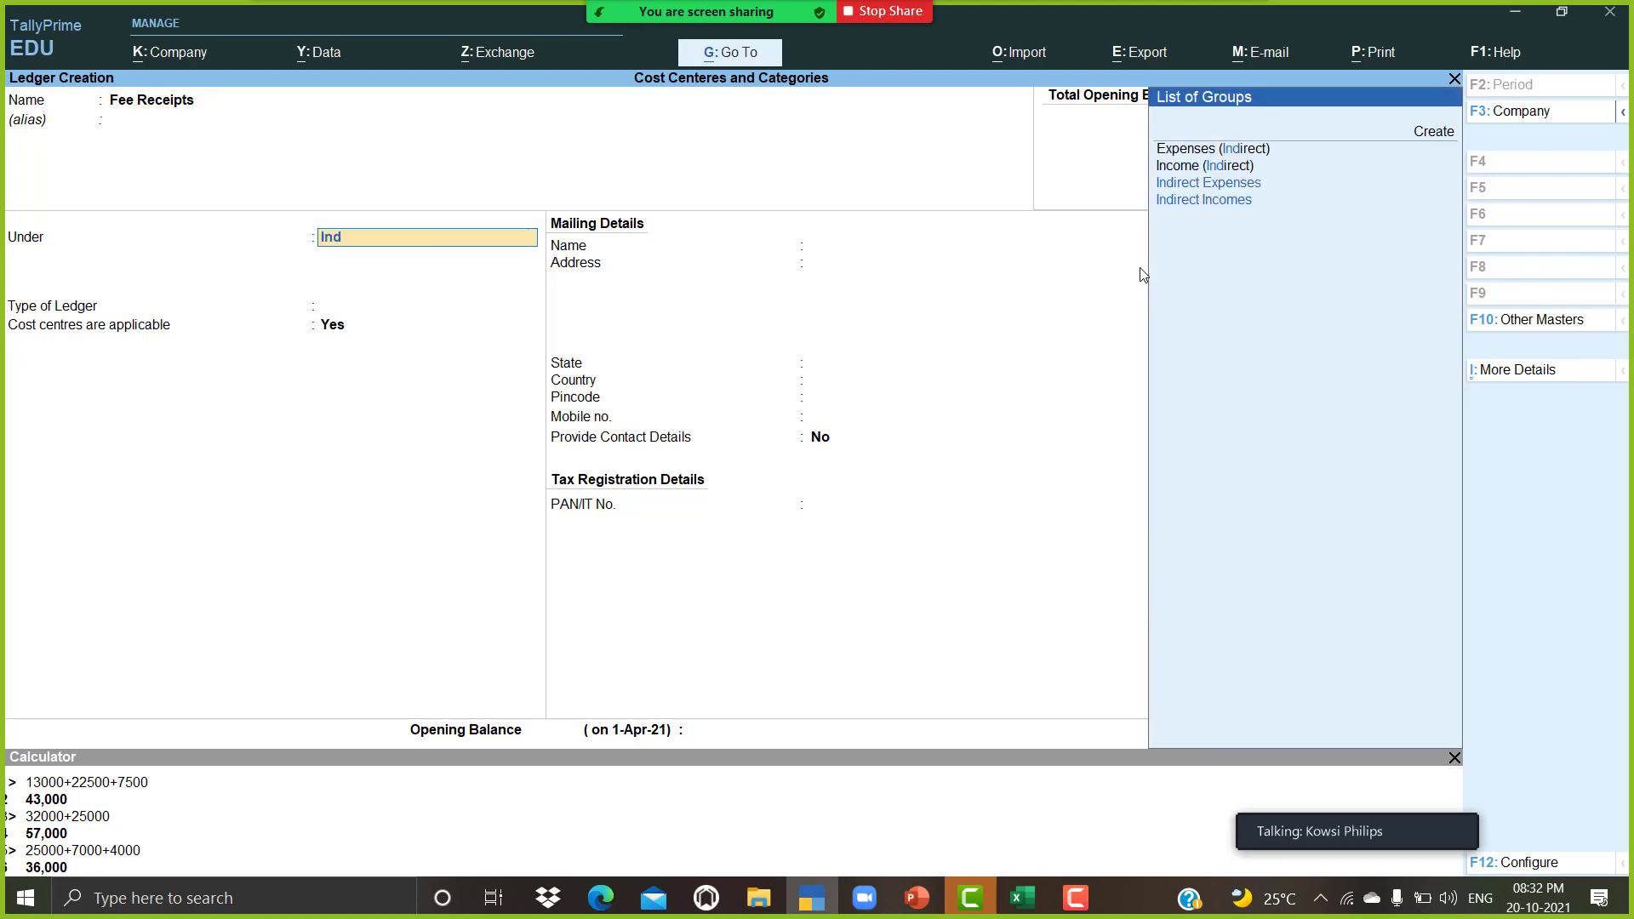
pyautogui.press('Down')
pyautogui.press('Down')
pyautogui.press('Down')
pyautogui.press('Return')
pyautogui.press('Return')
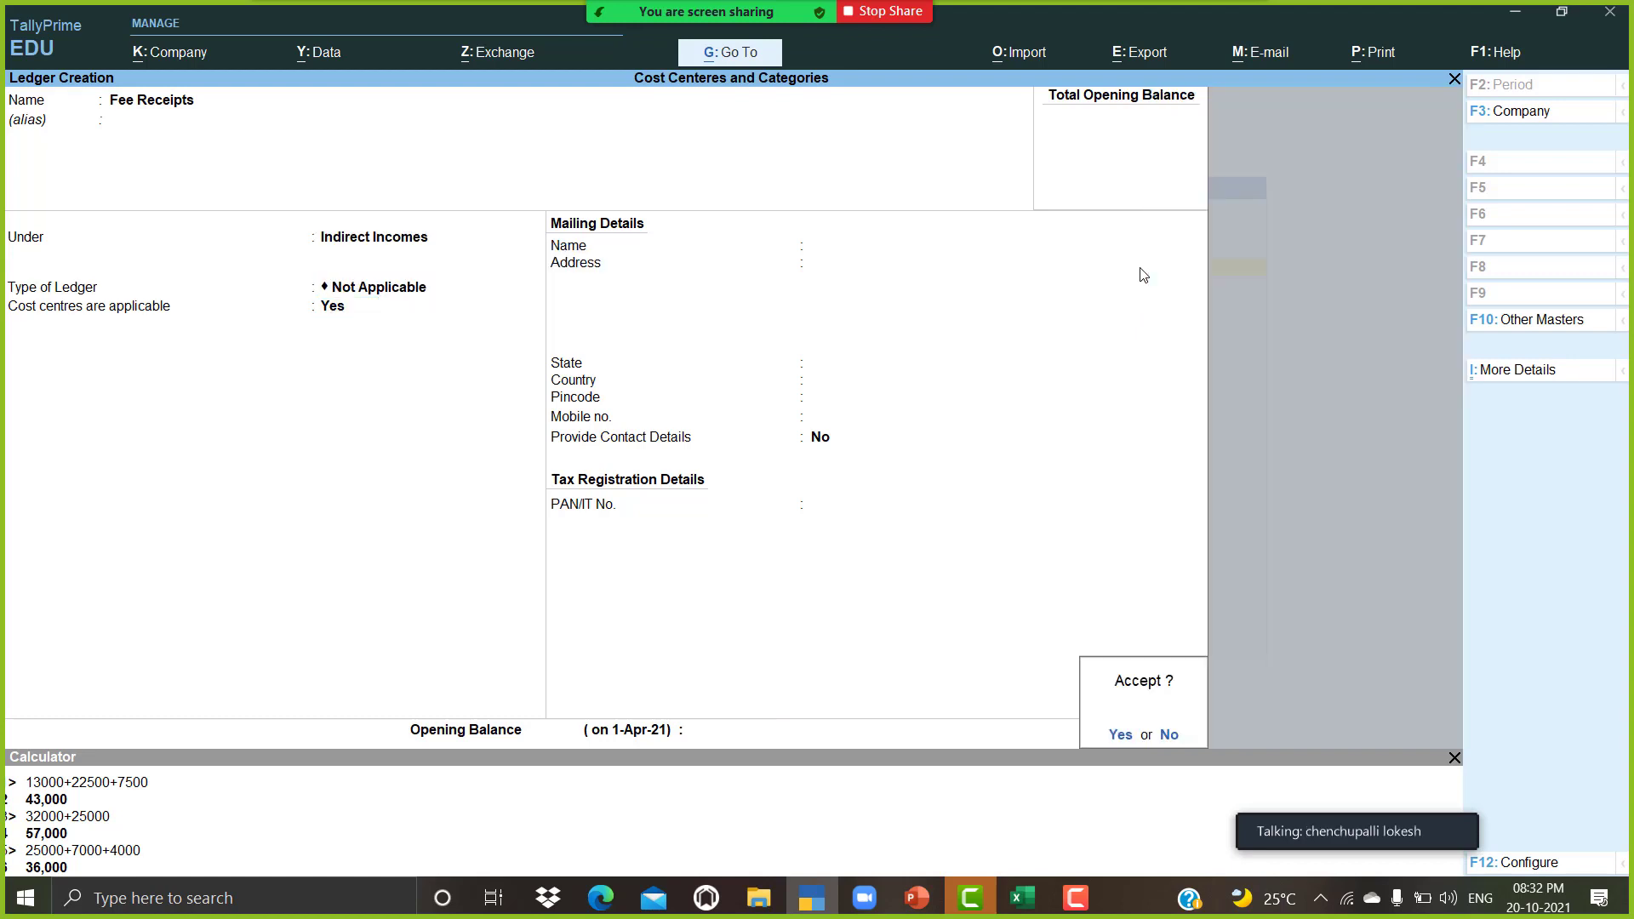
pyautogui.press('Return')
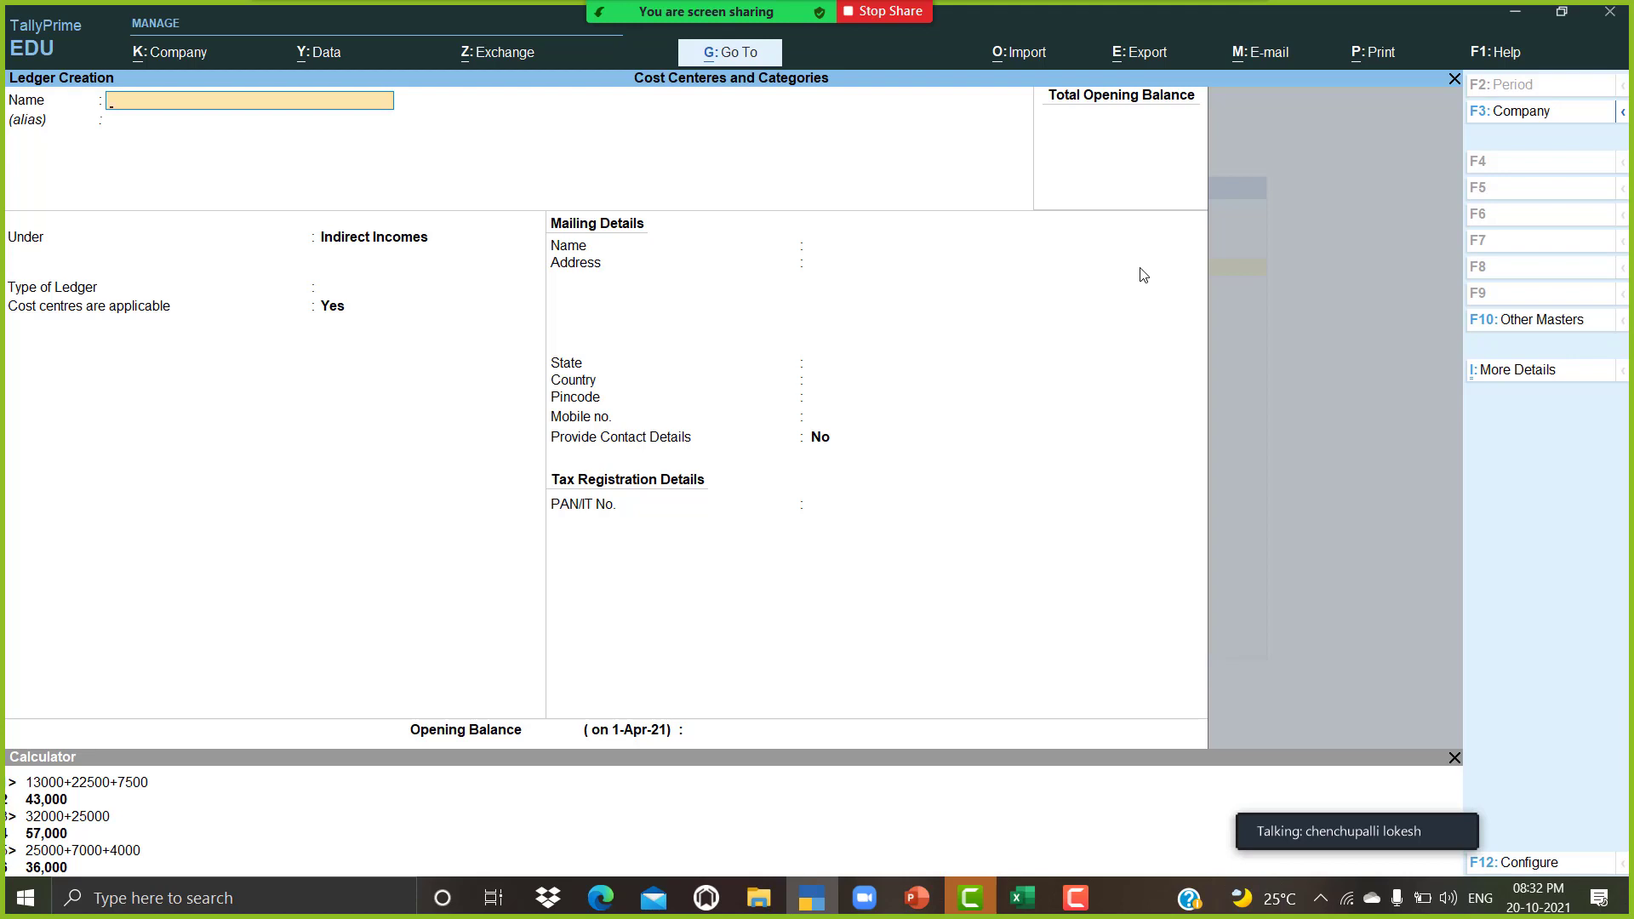
# Step: Create a ledger named Md Remuneration under the Indirect Expenses group
pyautogui.write('Md')
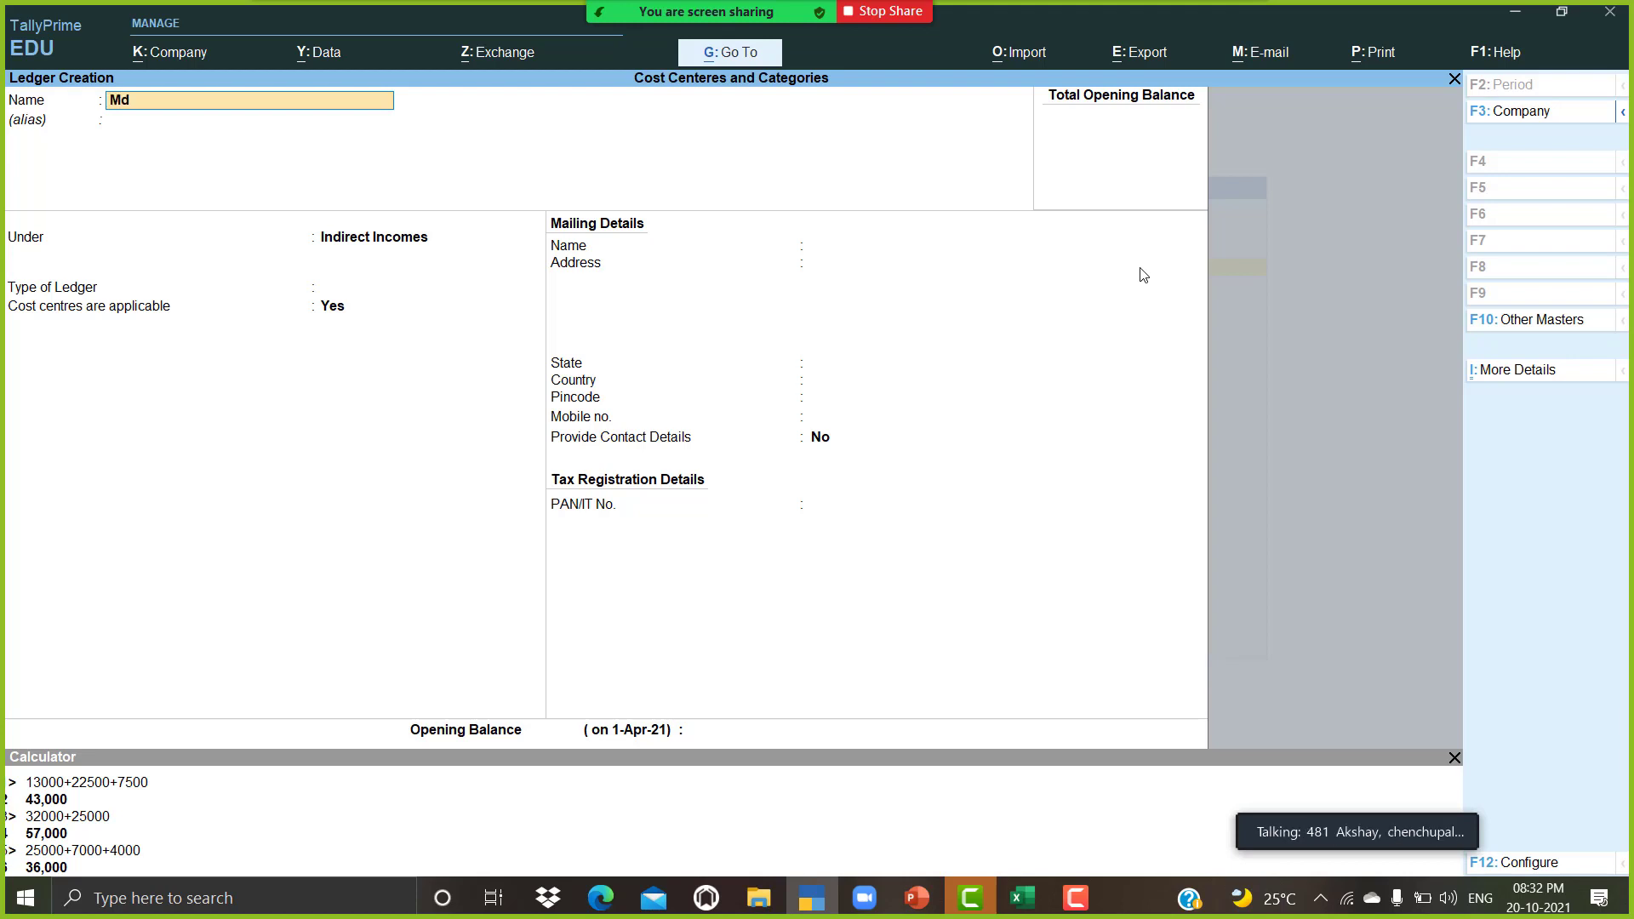
pyautogui.write(' Re')
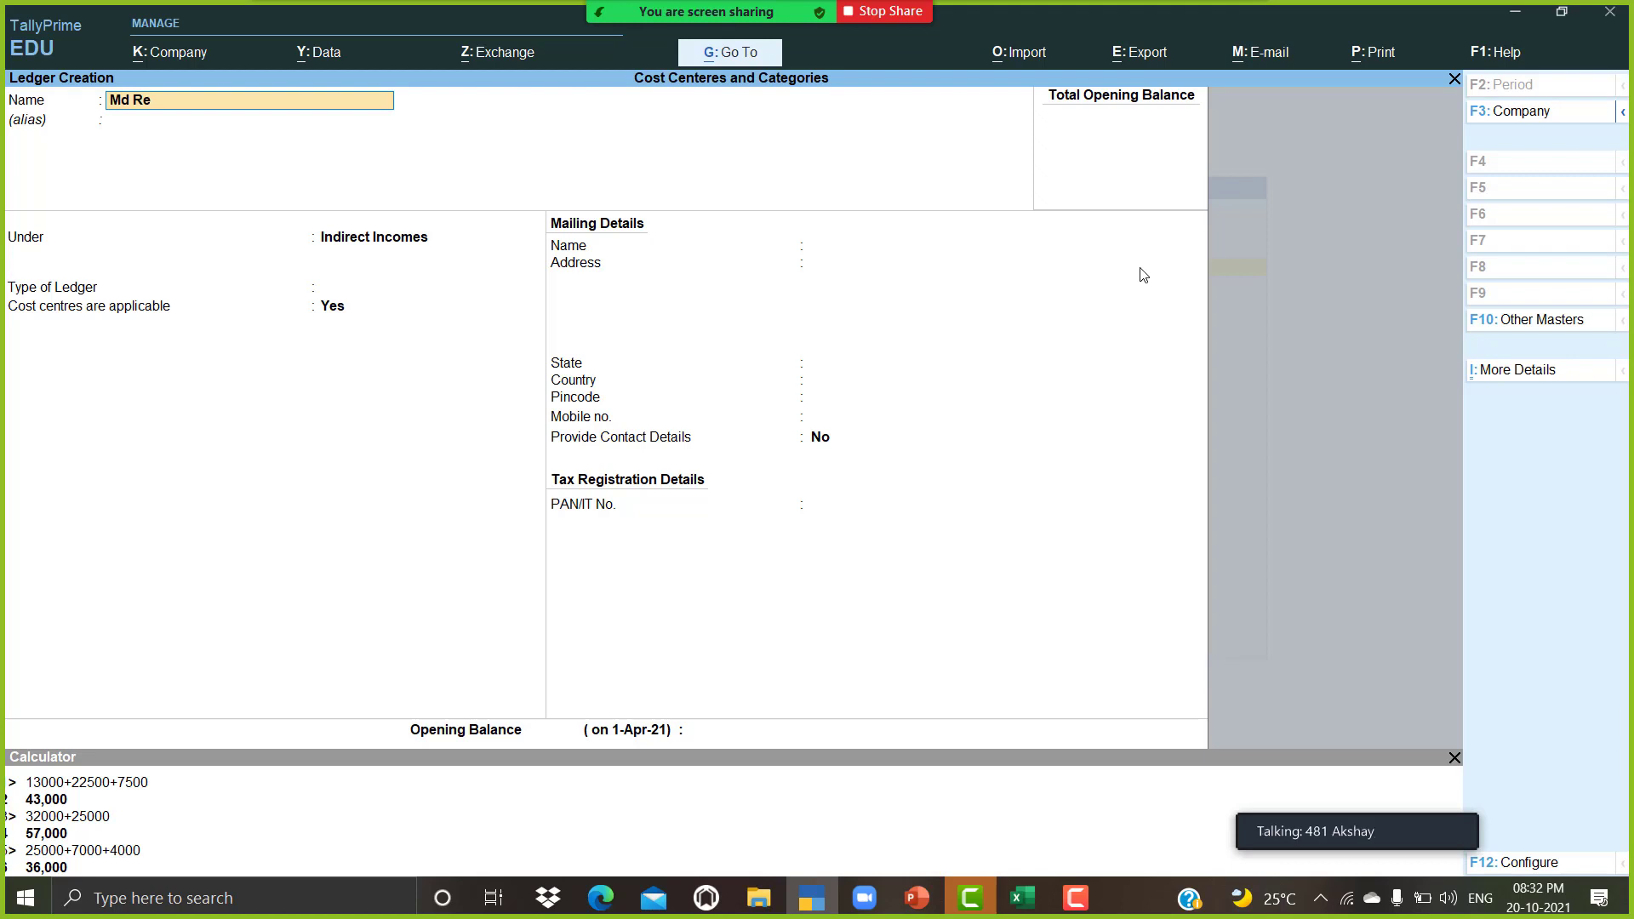
pyautogui.write('muneration')
pyautogui.press('Return')
pyautogui.press('Return')
pyautogui.write('ind')
pyautogui.press('Up')
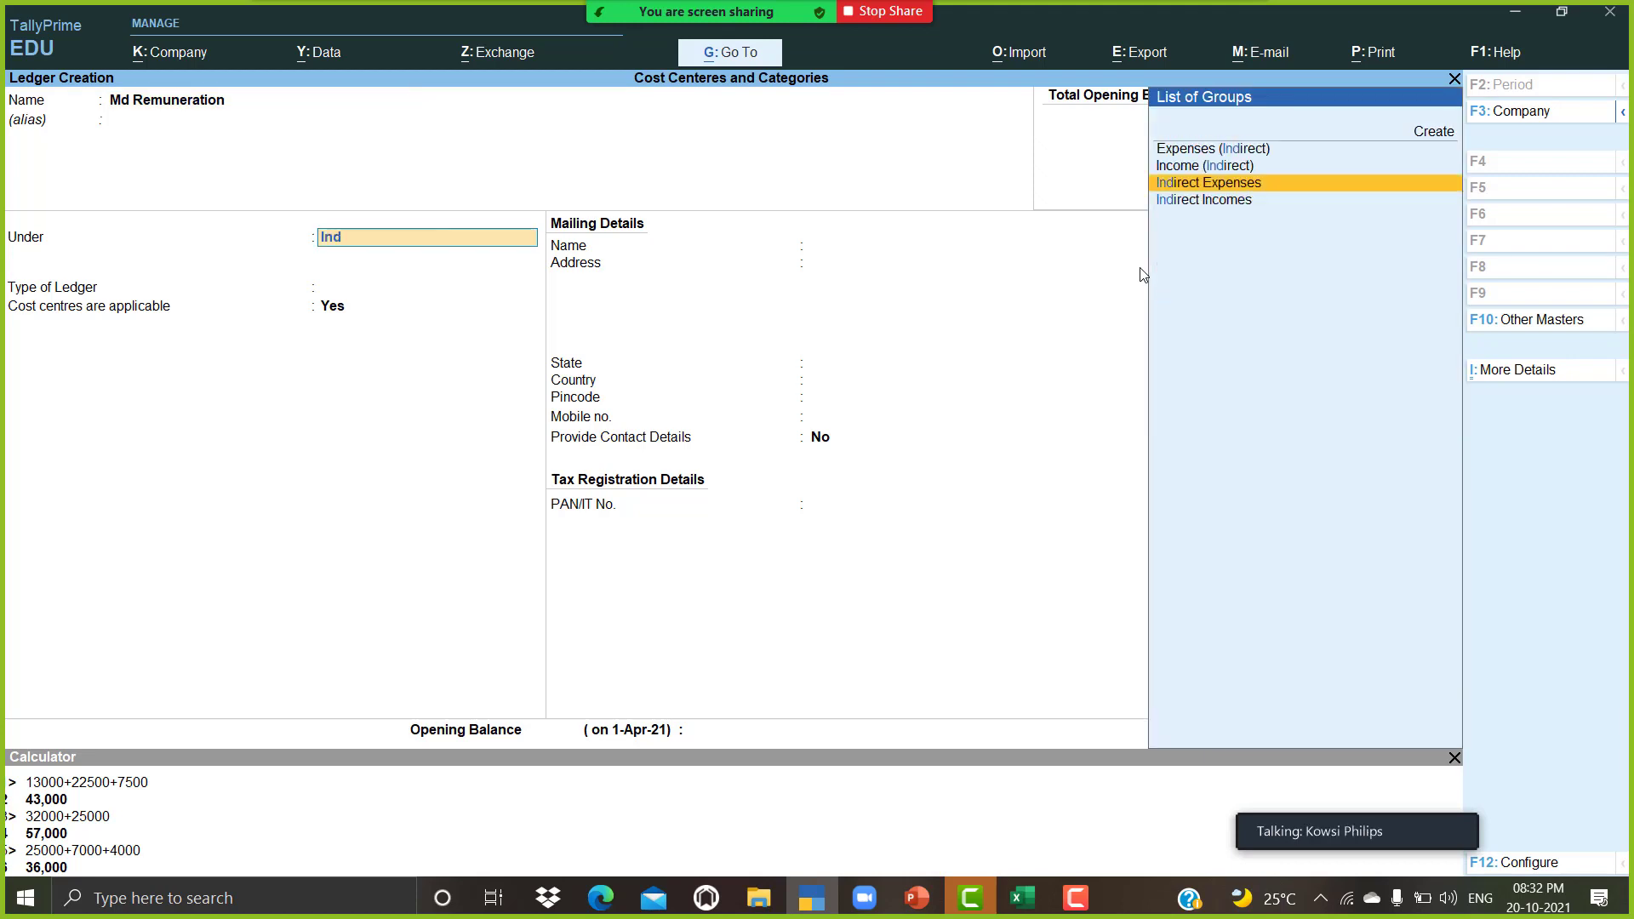
pyautogui.press('Return')
pyautogui.press('Return')
pyautogui.press('Return')
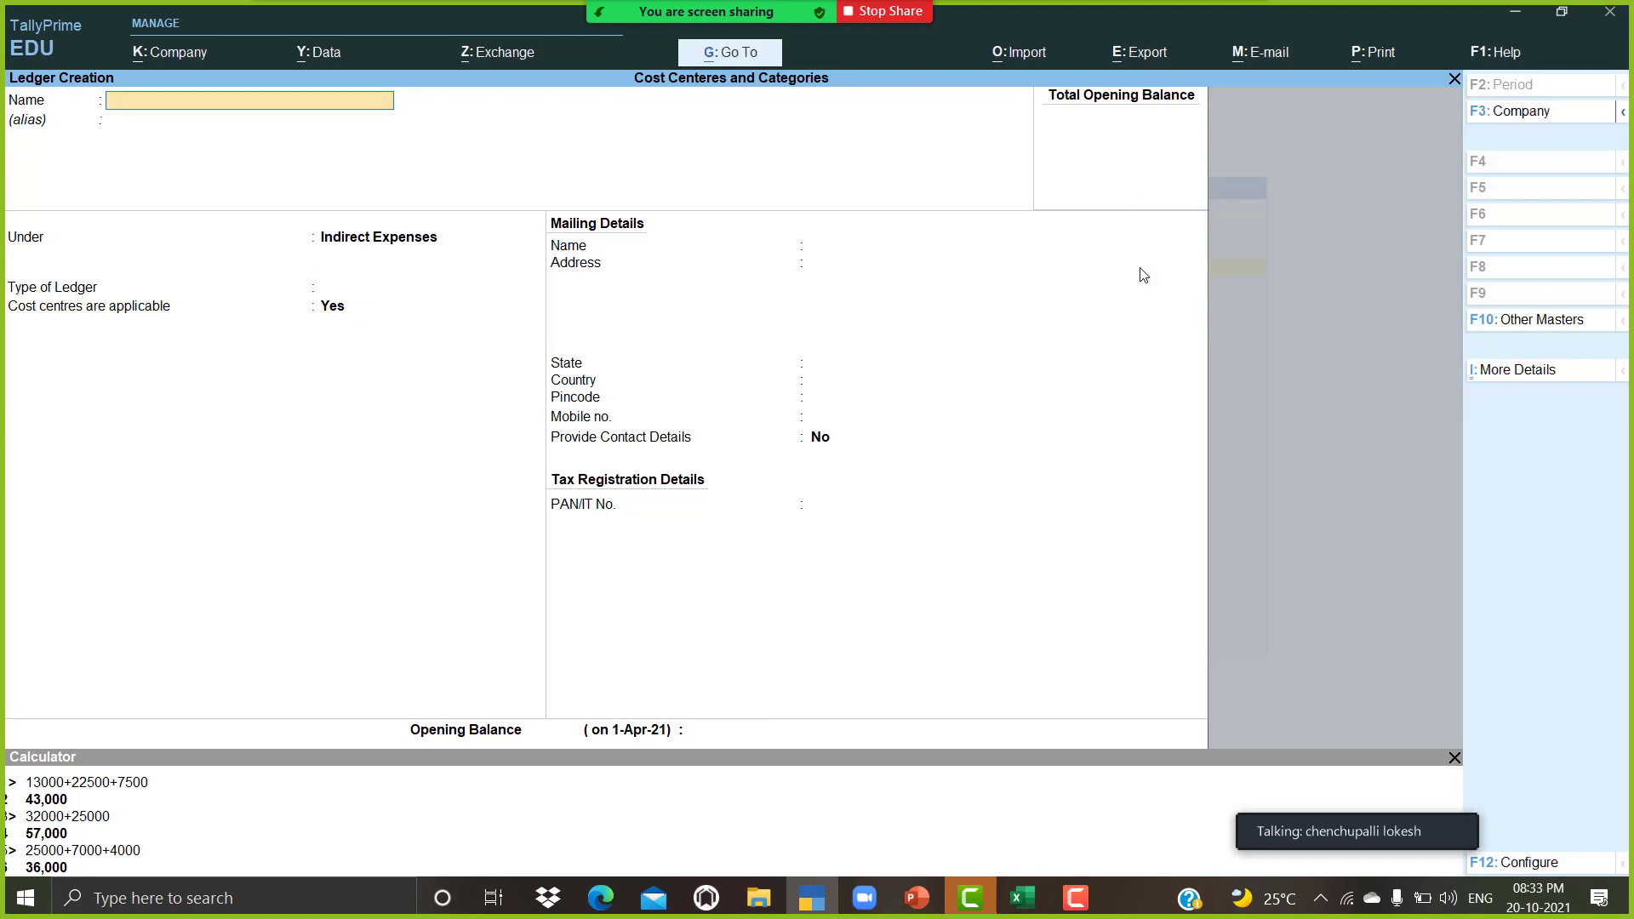
# Step: Create a ledger named Rent under Indirect Expenses with no opening balance
pyautogui.write('Rent')
pyautogui.press('Return')
pyautogui.press('Return')
pyautogui.press('Return')
pyautogui.press('Return')
pyautogui.press('Return')
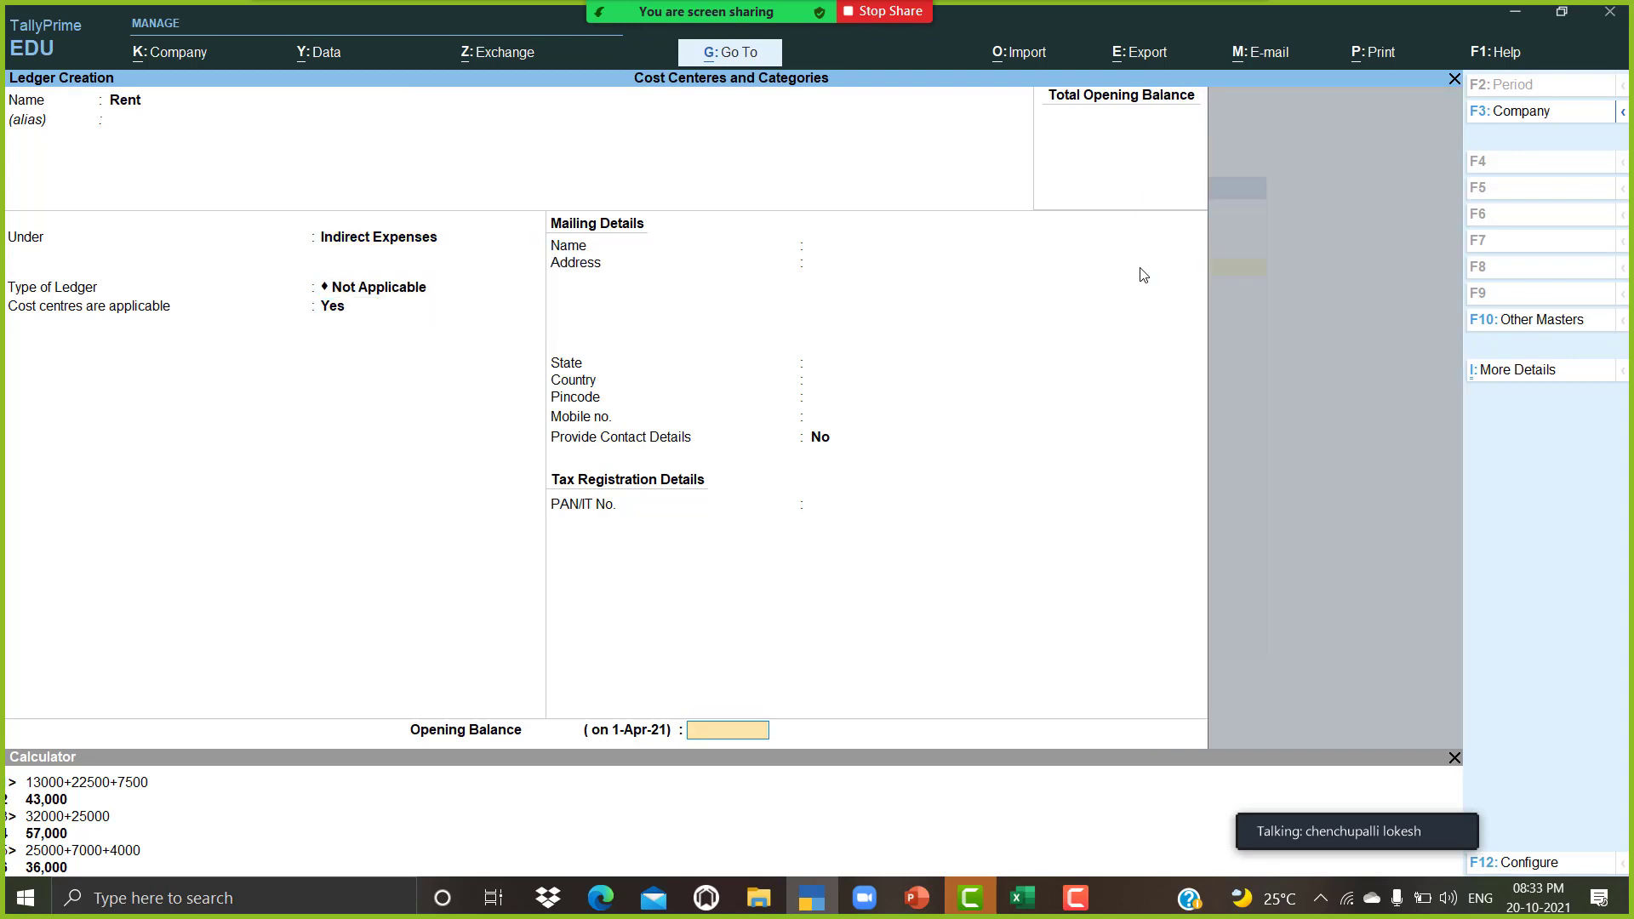
pyautogui.press('Return')
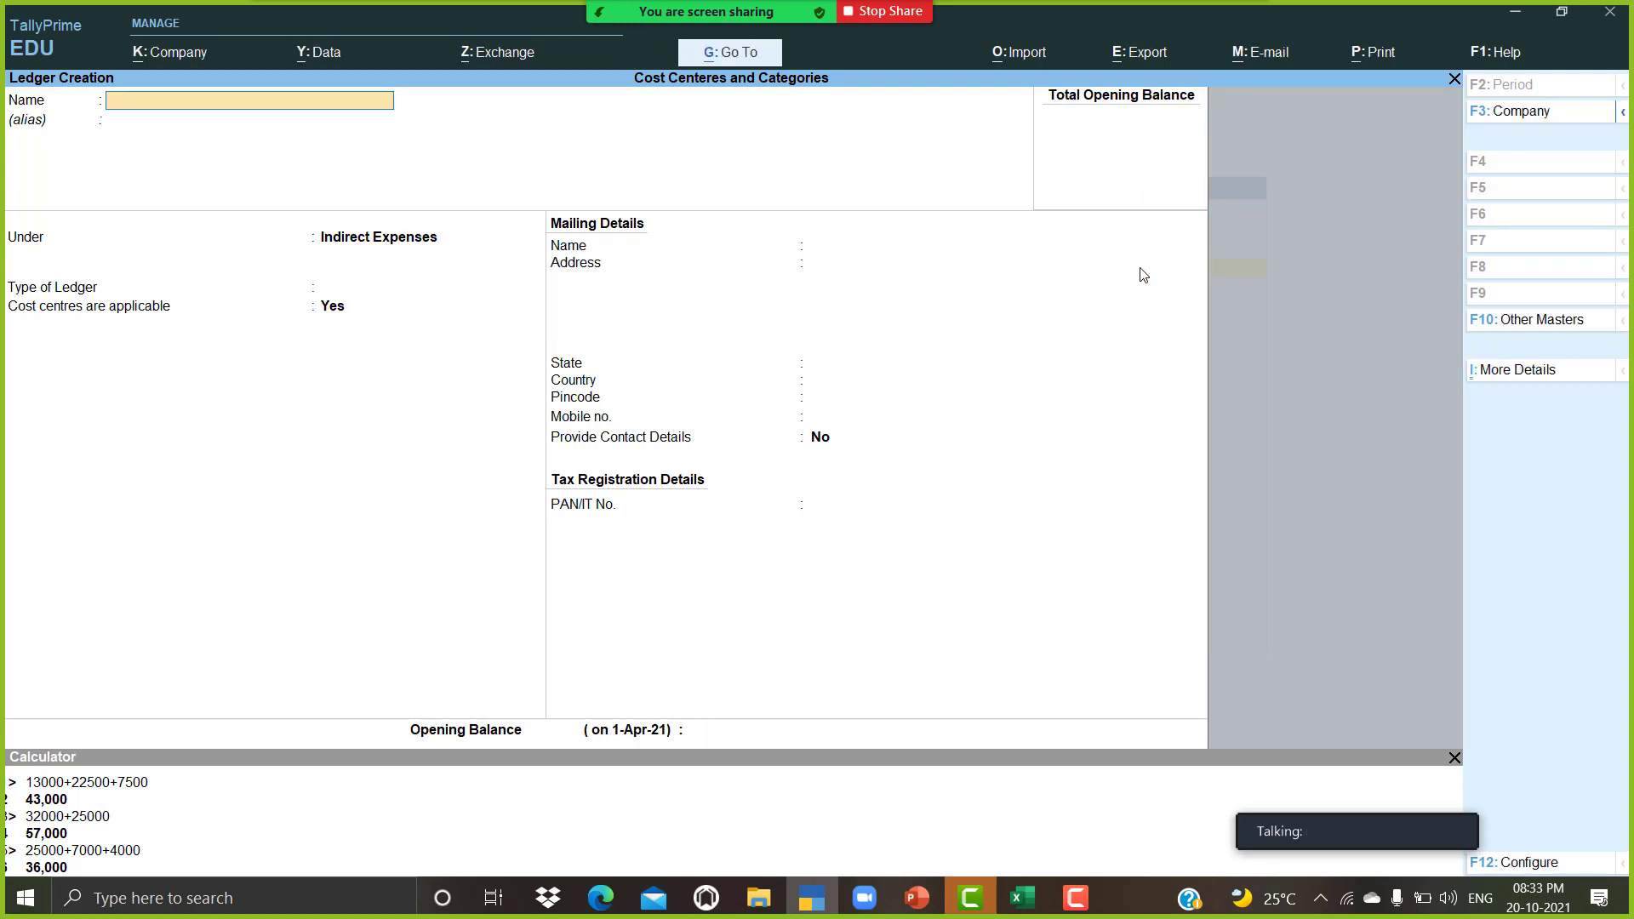
# Step: Create a ledger named Electricity Bill under Indirect Expenses with no opening balance
pyautogui.write('Electricity Bill')
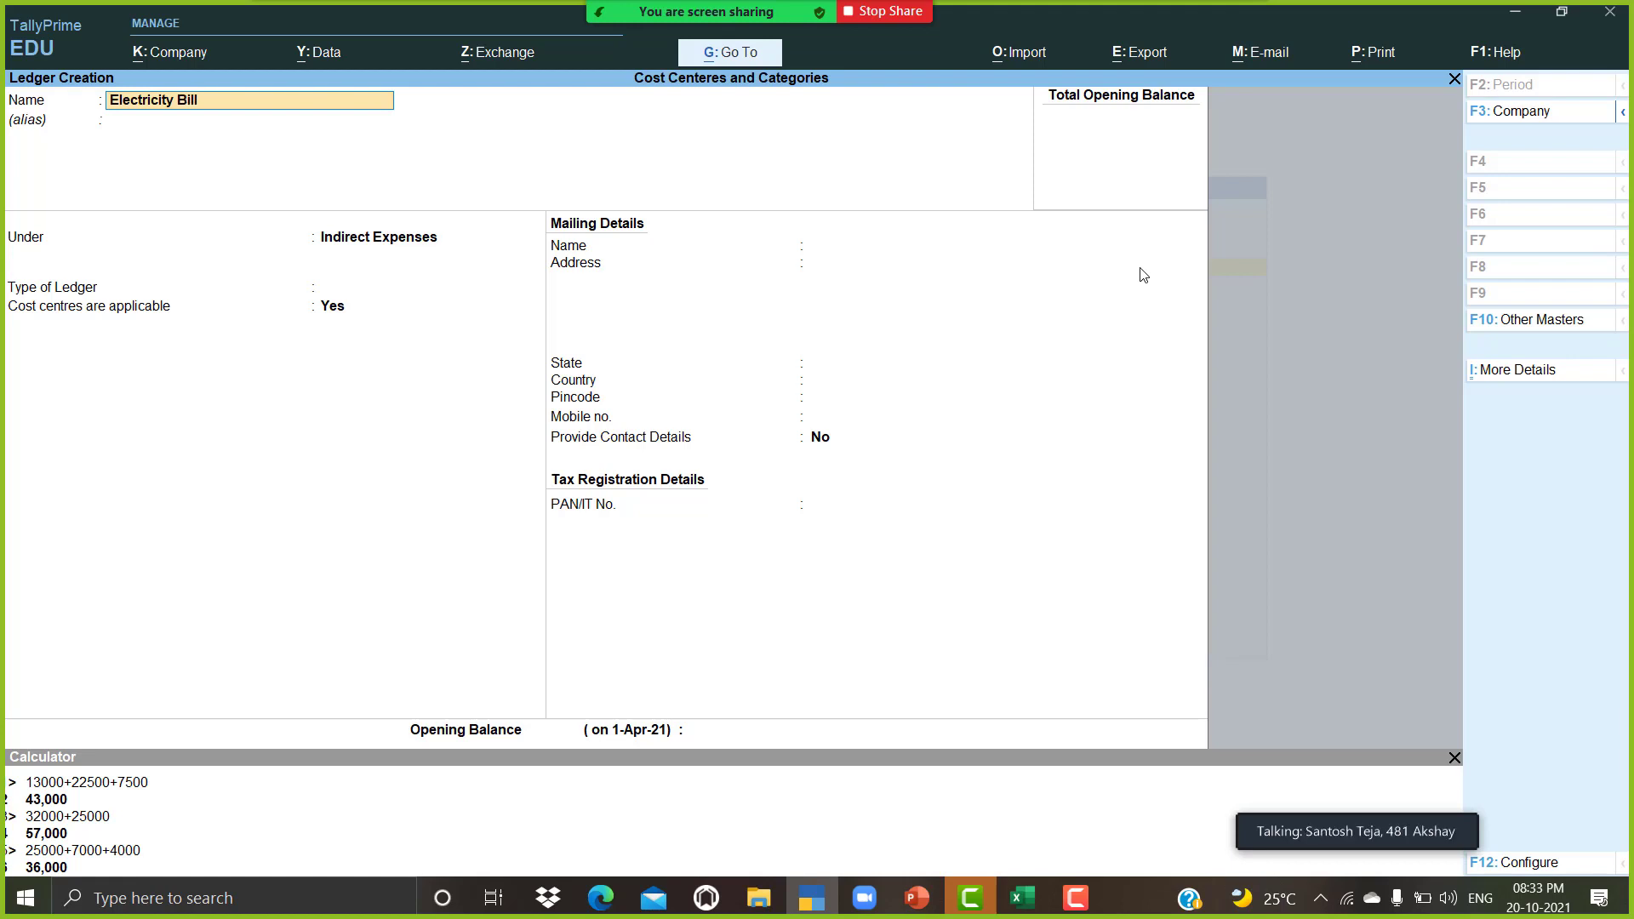
pyautogui.press('Return')
pyautogui.press('Return')
pyautogui.press('Return')
pyautogui.press('Return')
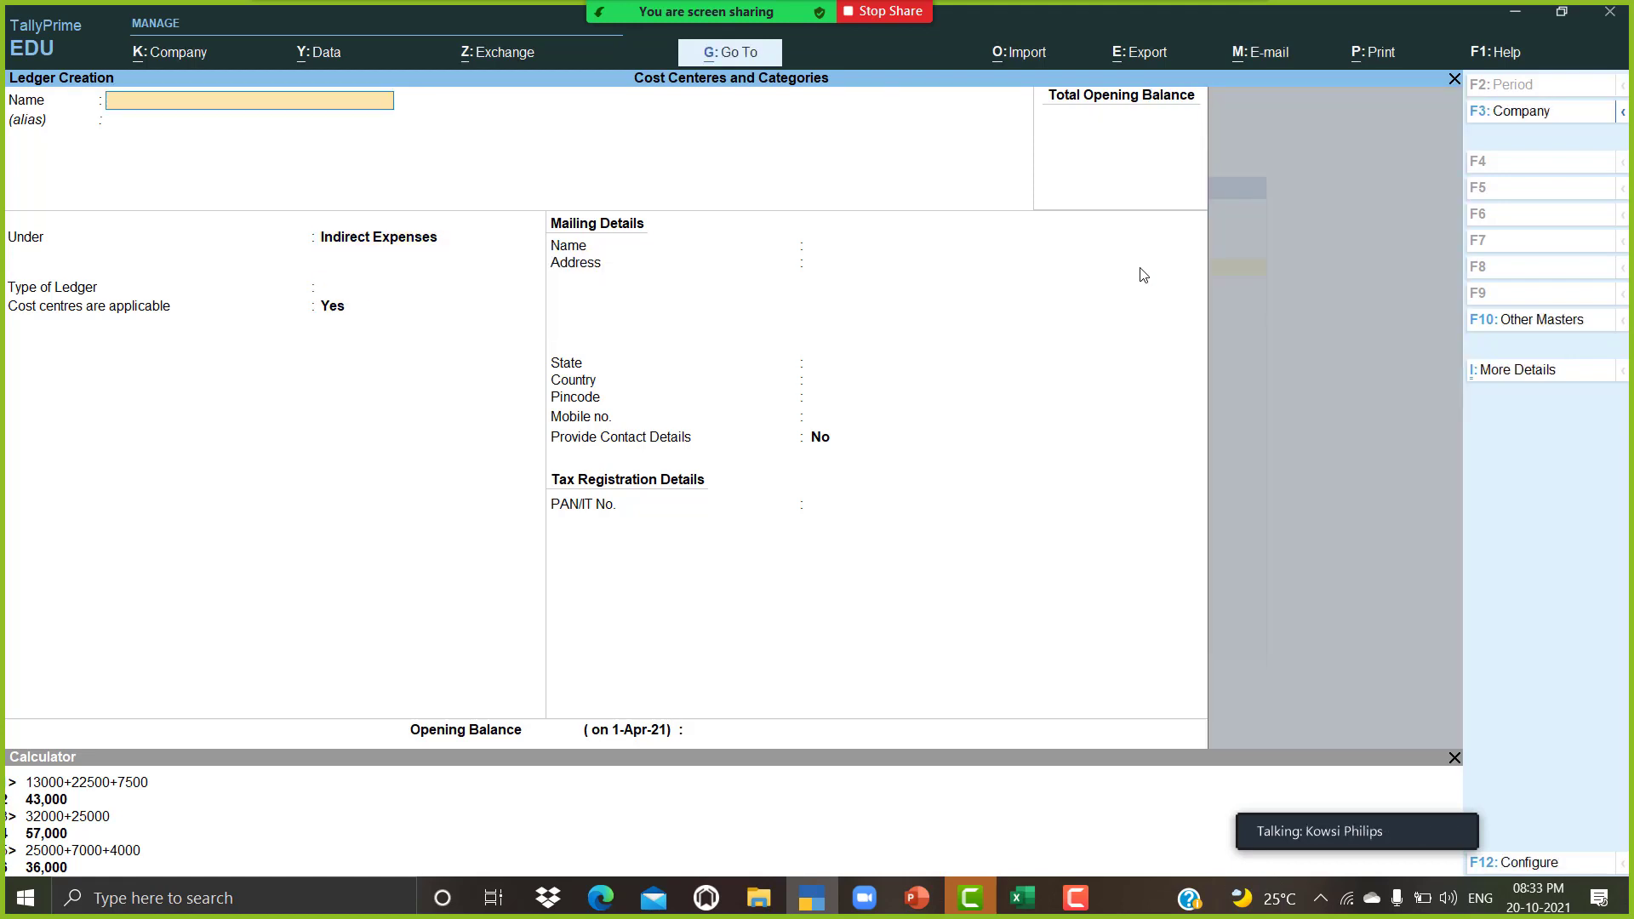
# Step: Create a ledger named Systems Rent under Indirect Expenses with no opening balance
pyautogui.write('Systems Rent')
pyautogui.press('Return')
pyautogui.press('Return')
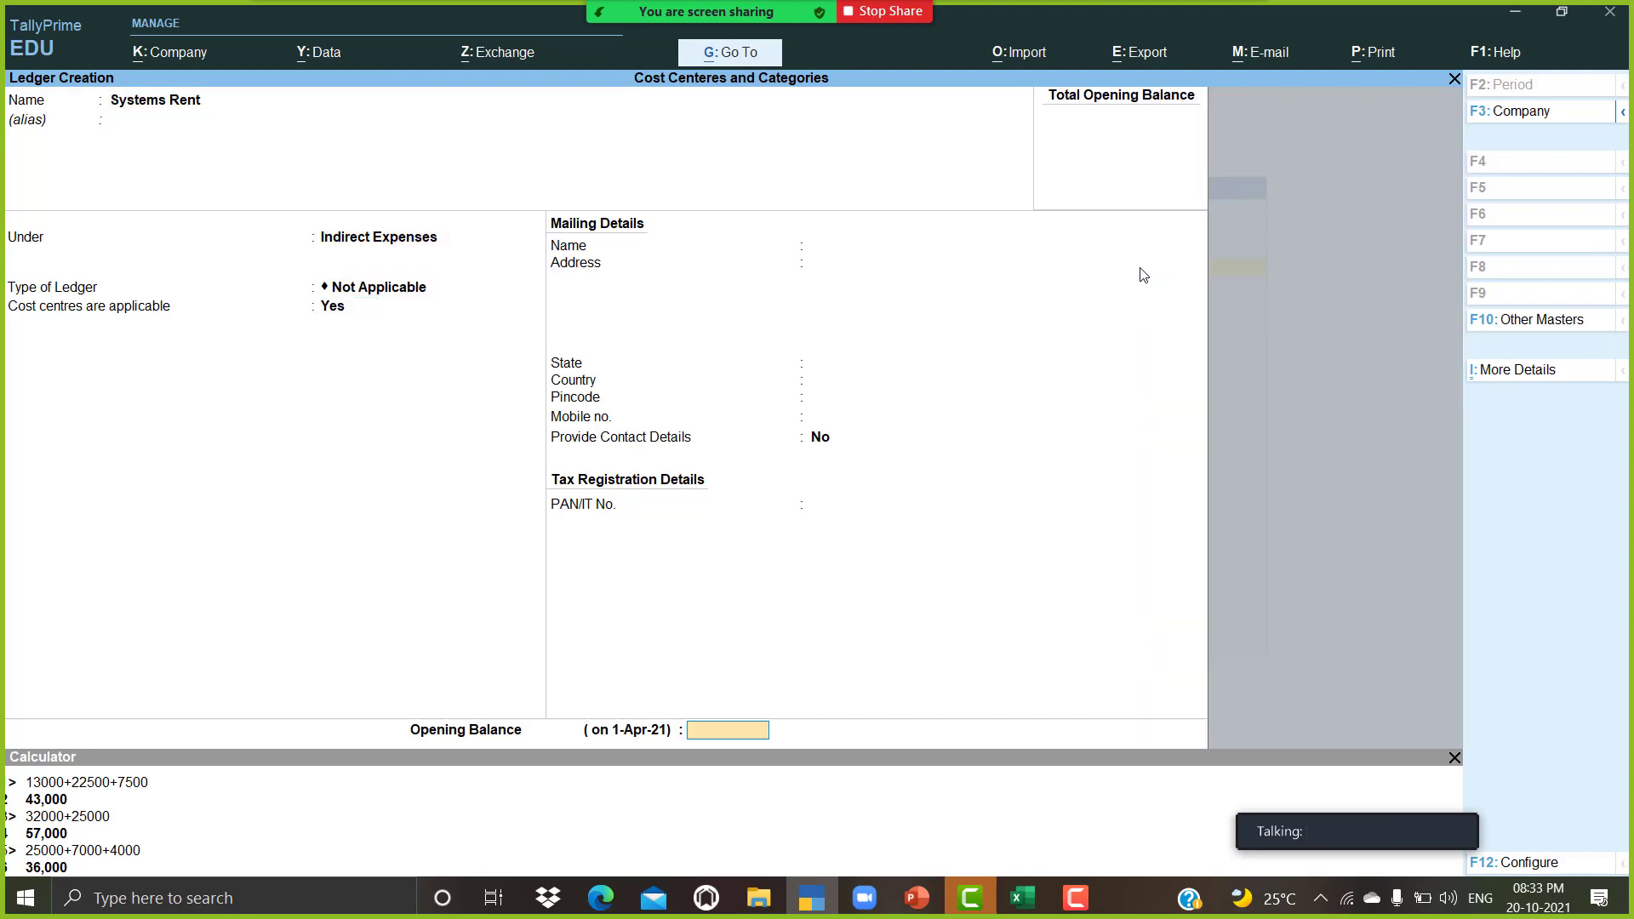
pyautogui.press('Return')
pyautogui.press('Return')
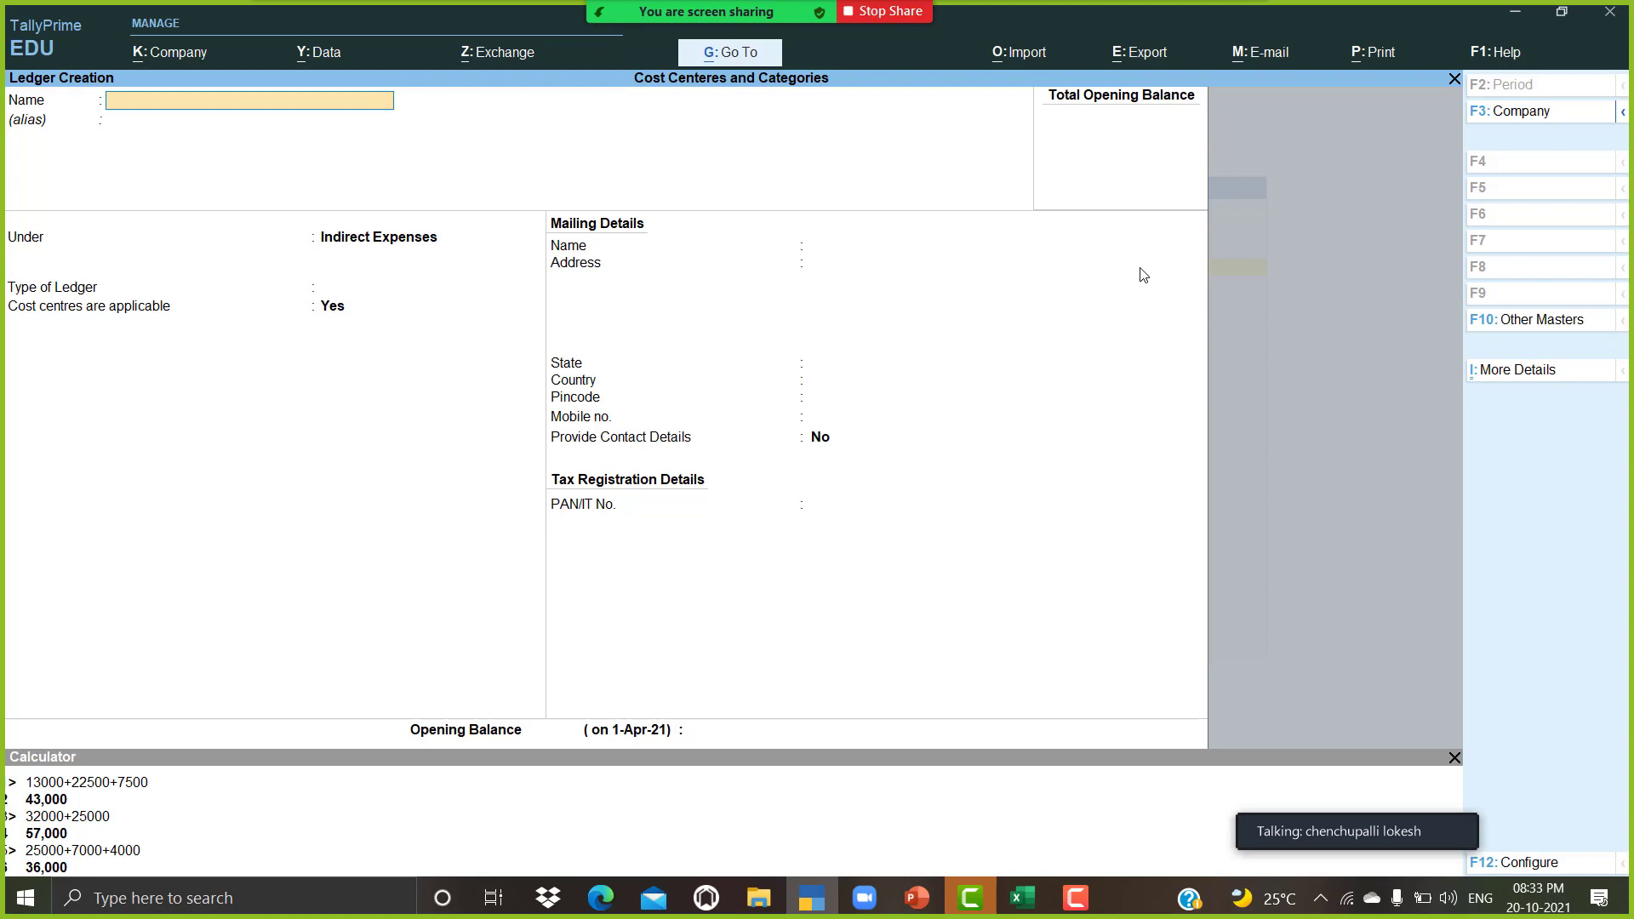
# Step: Leave ledger creation and create a cost category named Dih that allocates revenue items only
pyautogui.press('Escape')
pyautogui.press('Return')
pyautogui.press('Down')
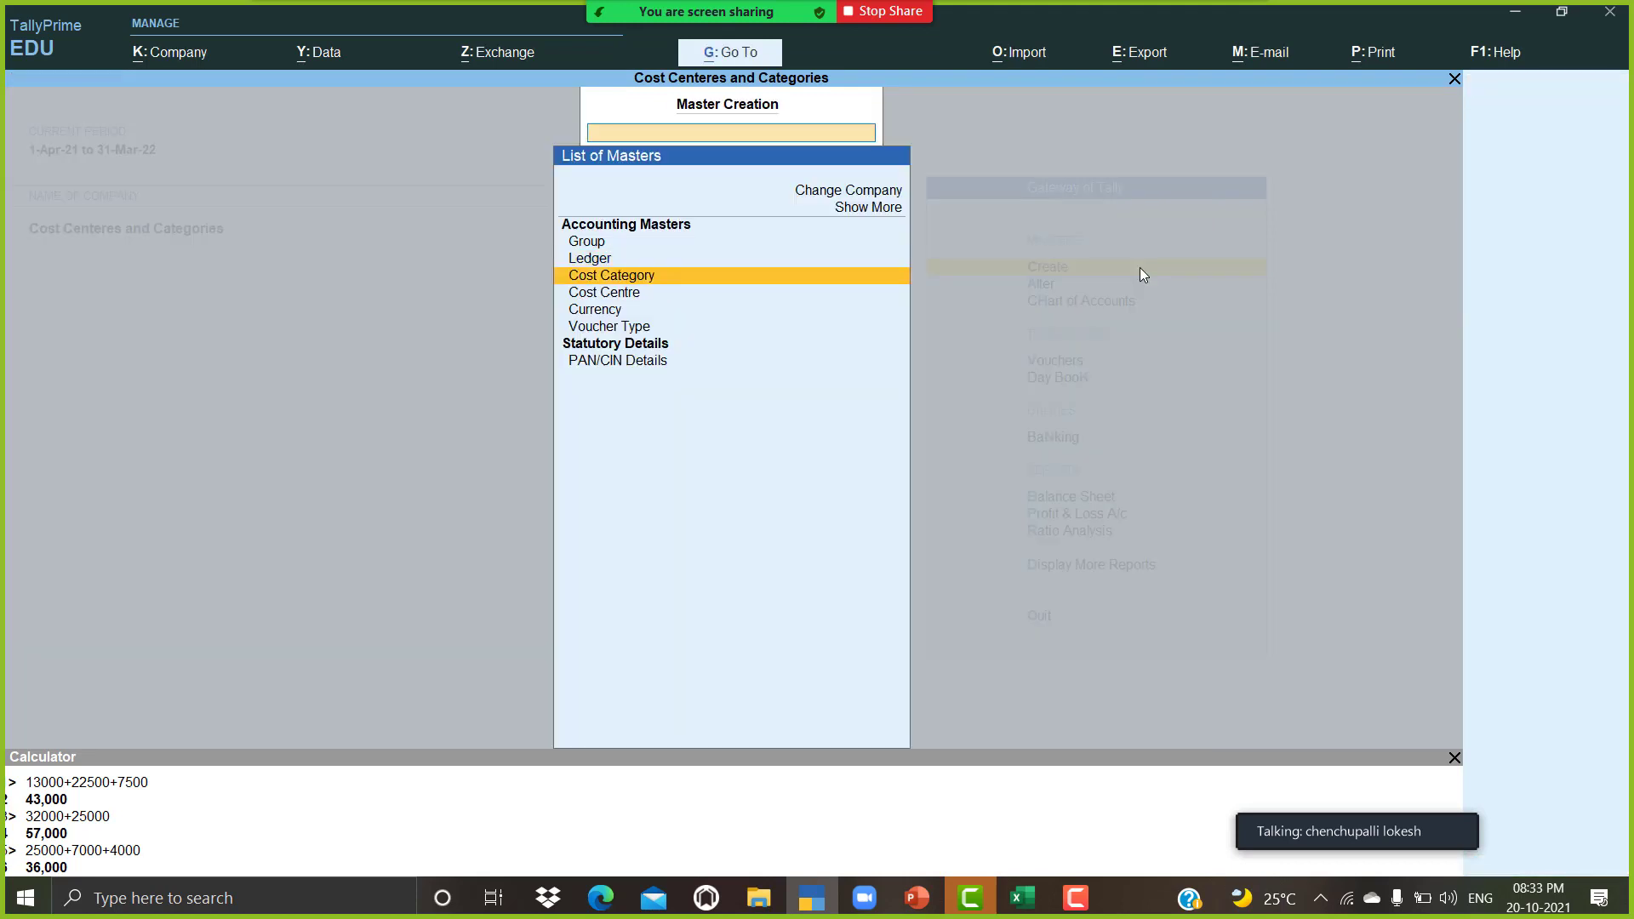
pyautogui.press('Return')
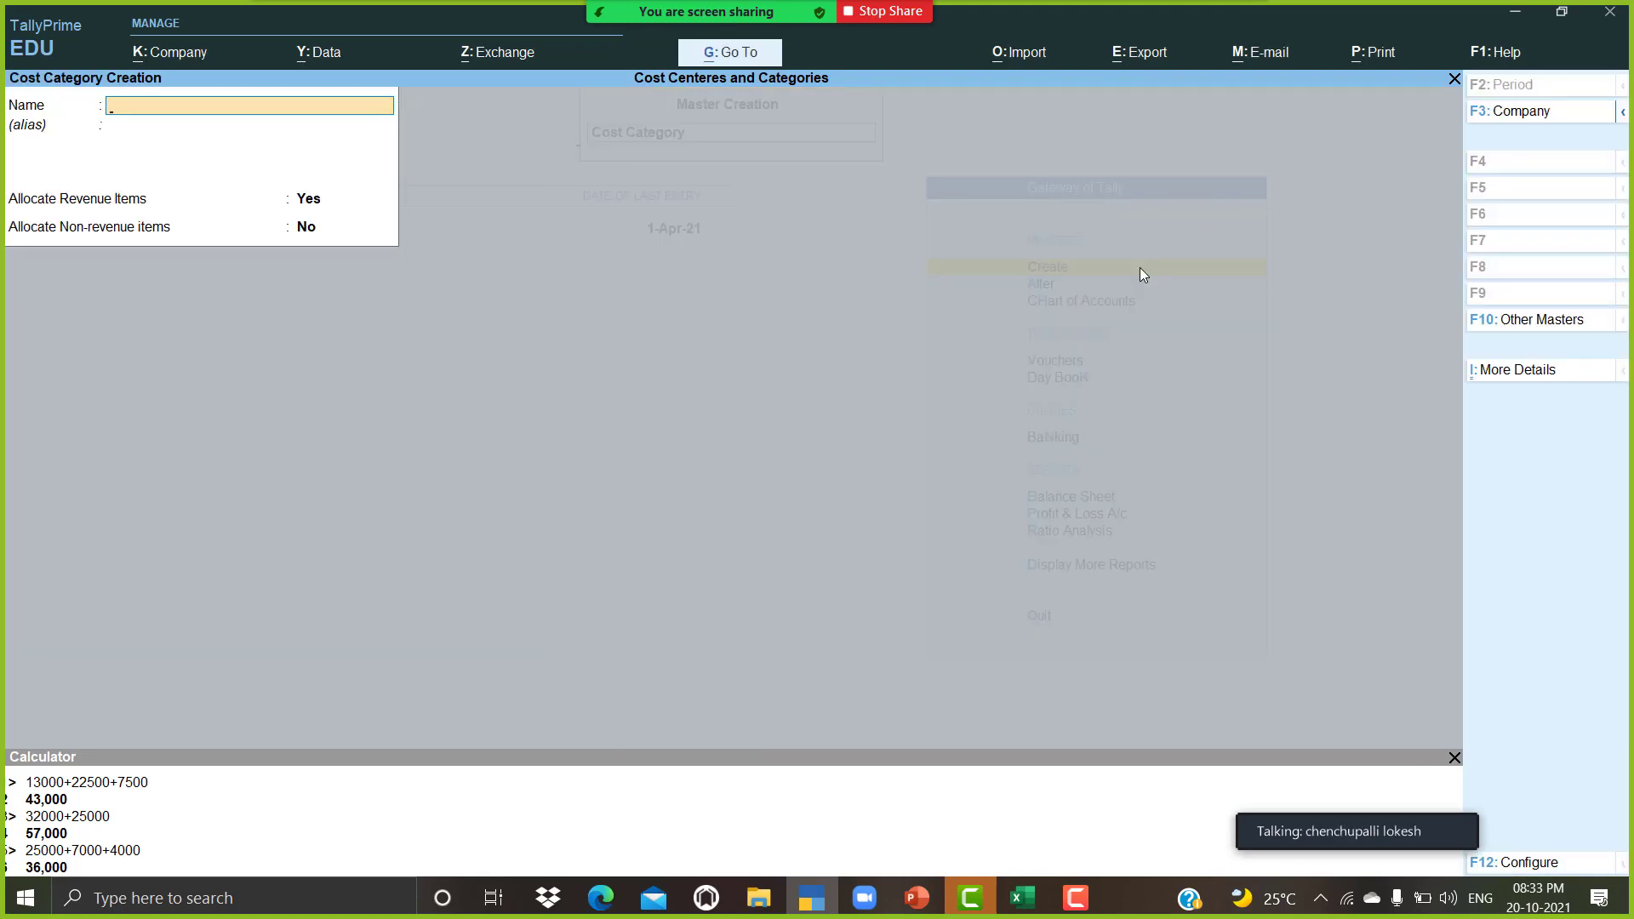
pyautogui.write('Di')
pyautogui.write('r')
pyautogui.press('Return')
pyautogui.press('Return')
pyautogui.press('Return')
pyautogui.press('Return')
pyautogui.press('Return')
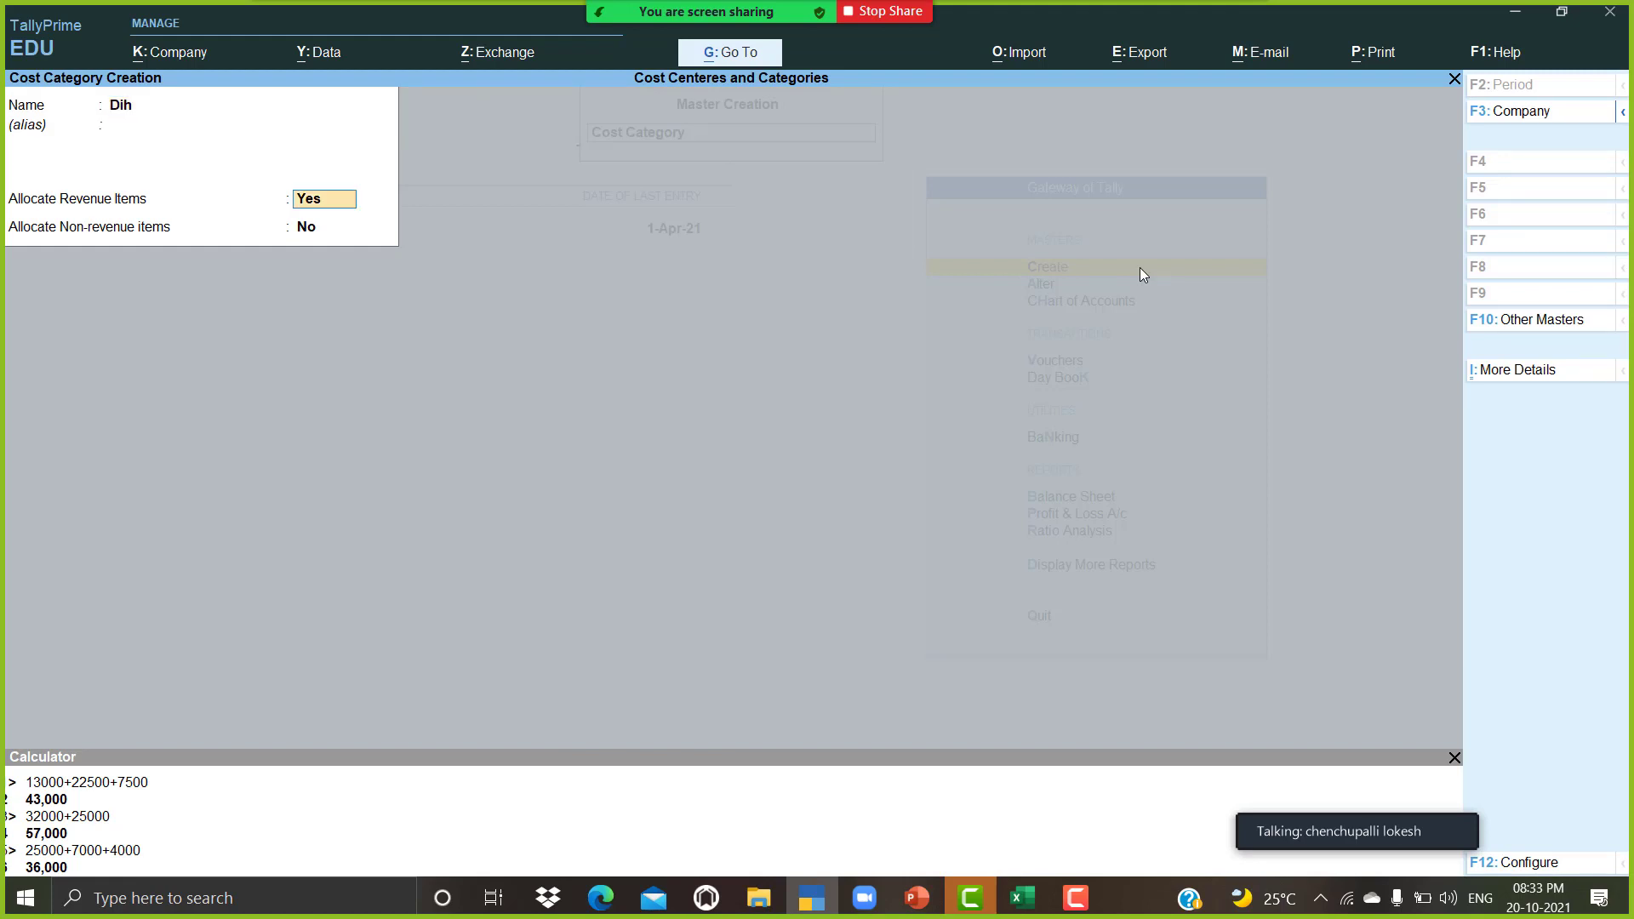
# Step: Create a cost category named Dish & N, allocating revenue items but not non-revenue items
pyautogui.write('Dish')
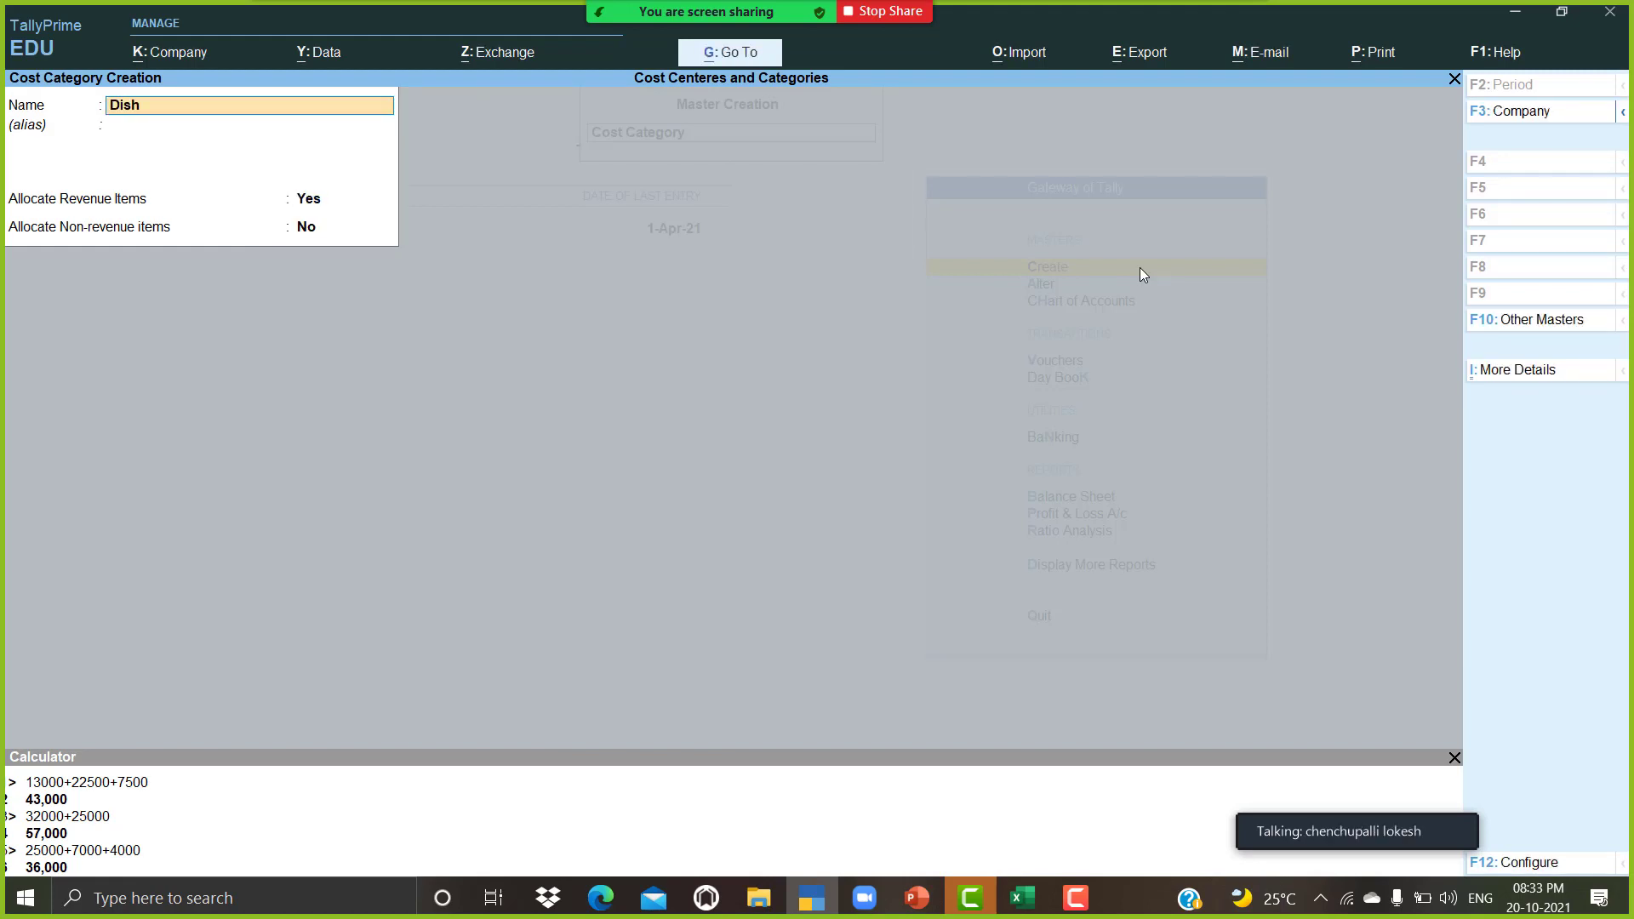
pyautogui.write(' & N')
pyautogui.press('Return')
pyautogui.press('Return')
pyautogui.press('Return')
pyautogui.press('Return')
pyautogui.press('Return')
# Step: Create a cost category named Dic A, allocating revenue items but not non-revenue items
pyautogui.write('Dic')
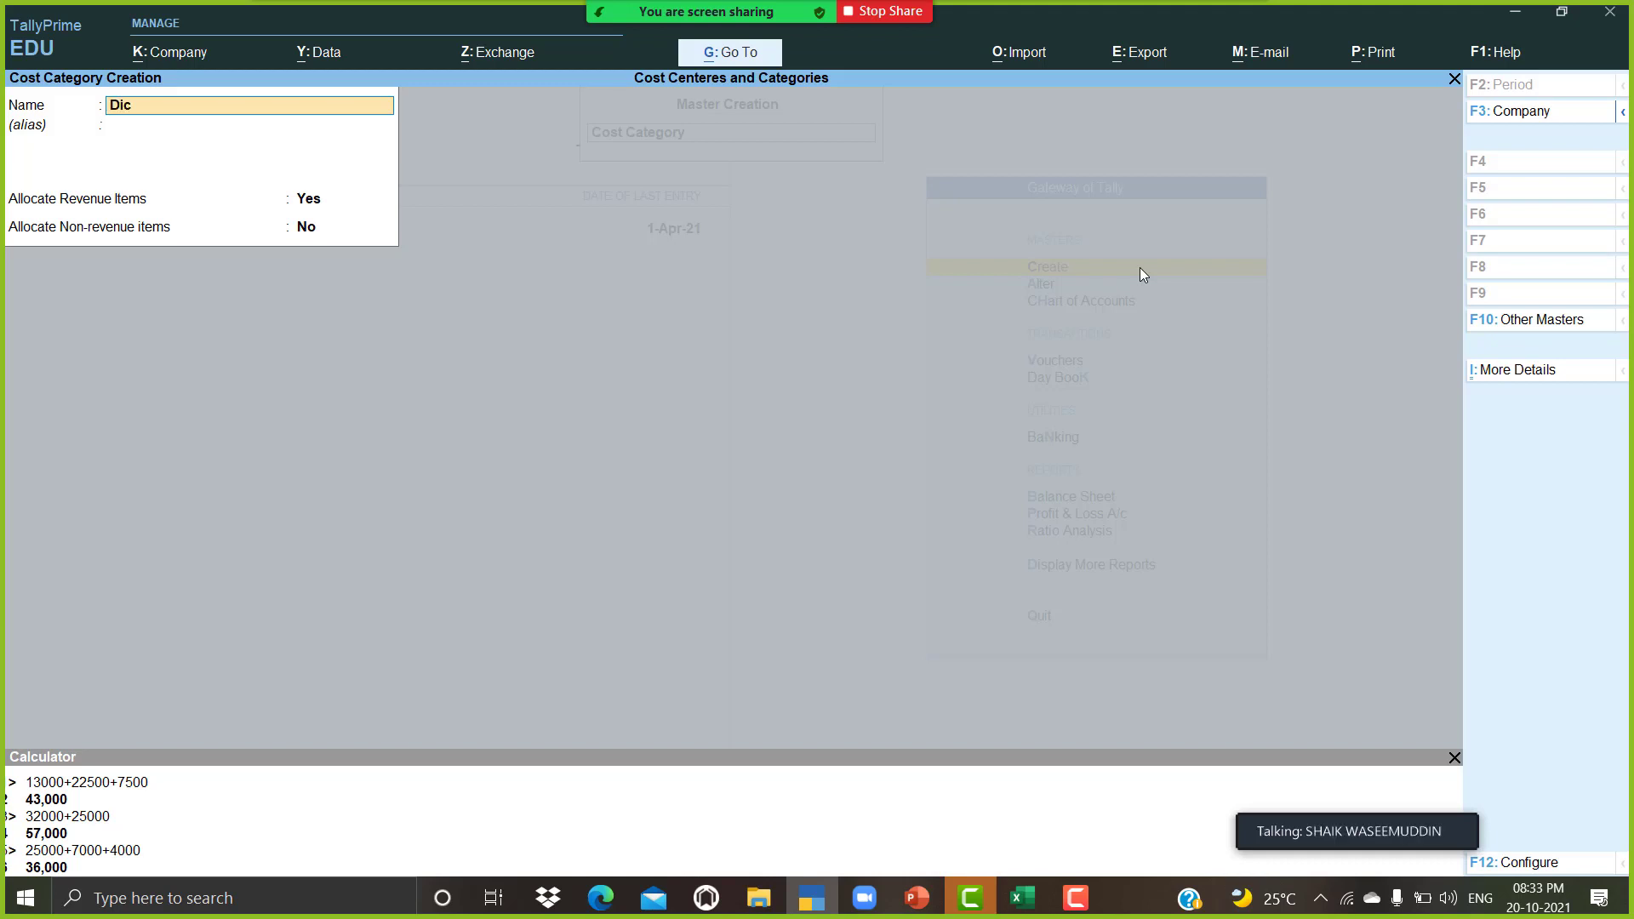
pyautogui.write('A')
pyautogui.press('Return')
pyautogui.press('Return')
pyautogui.press('Return')
pyautogui.press('Return')
pyautogui.press('Return')
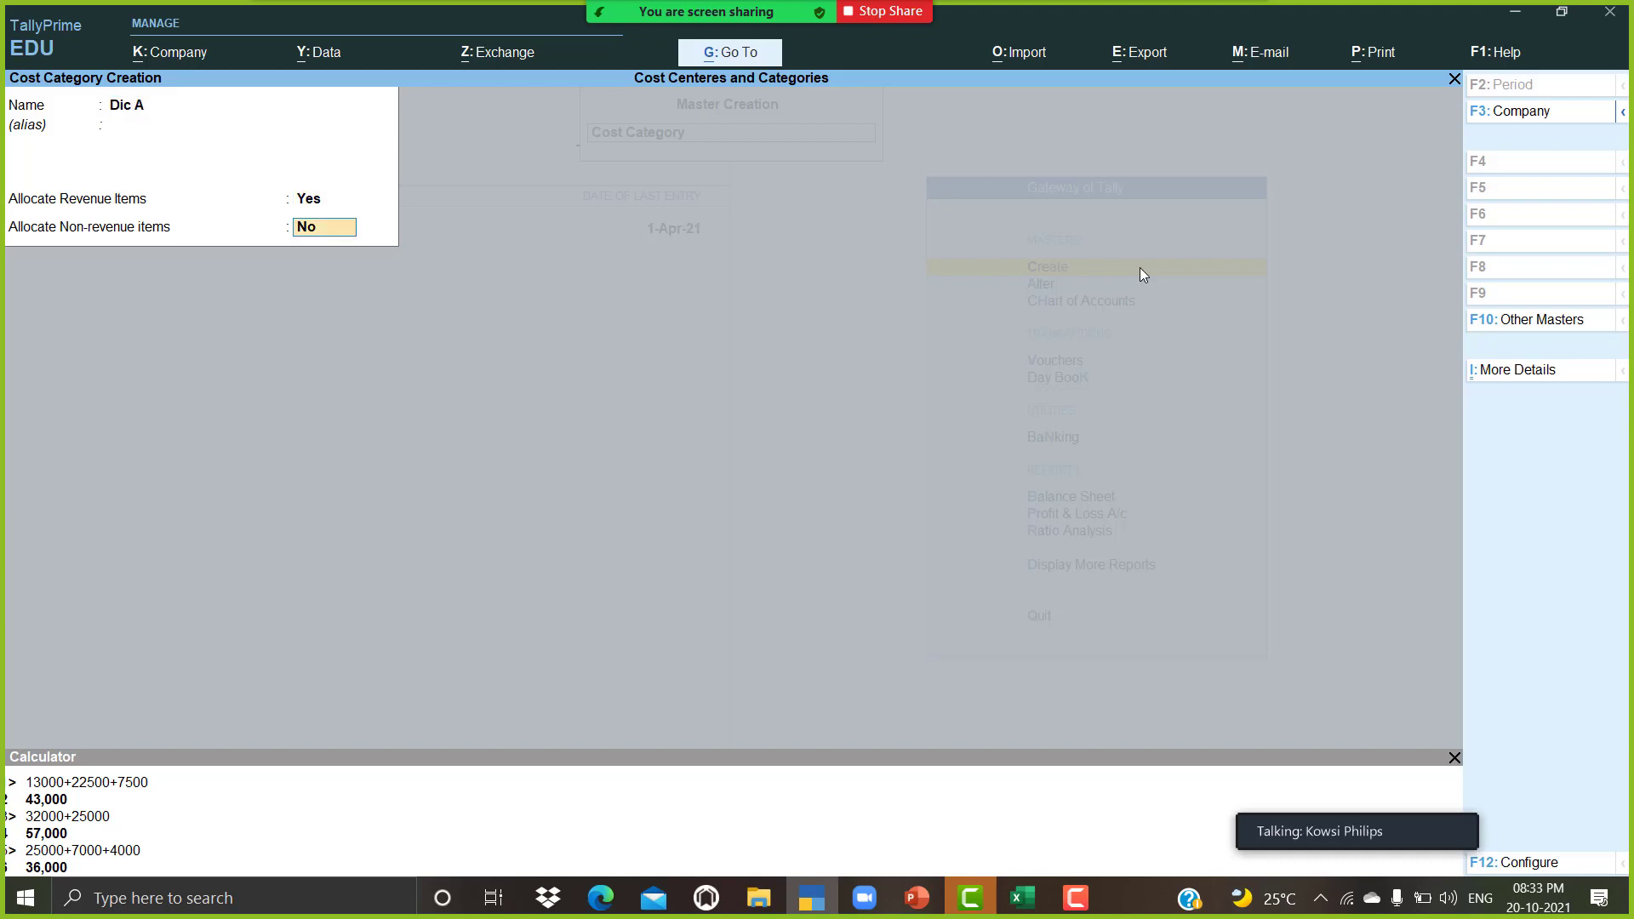
# Step: Create a cost category named Disa, allocating revenue items but not non-revenue items
pyautogui.write('Di')
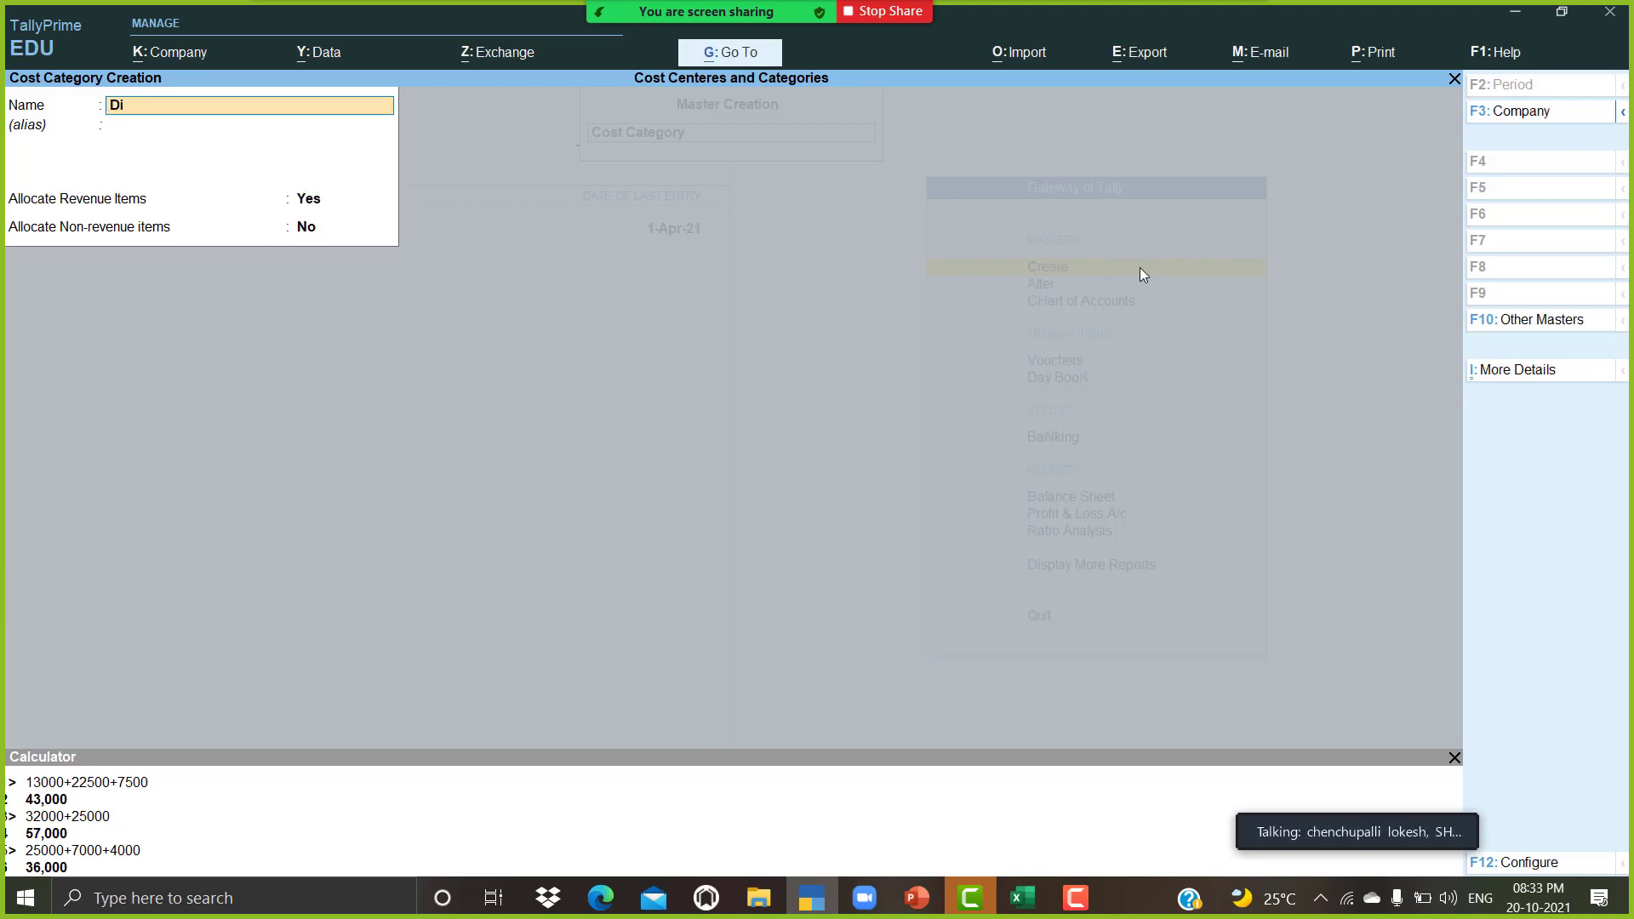
pyautogui.write('sa')
pyautogui.press('Return')
pyautogui.press('Return')
pyautogui.press('Return')
pyautogui.press('Return')
pyautogui.press('Return')
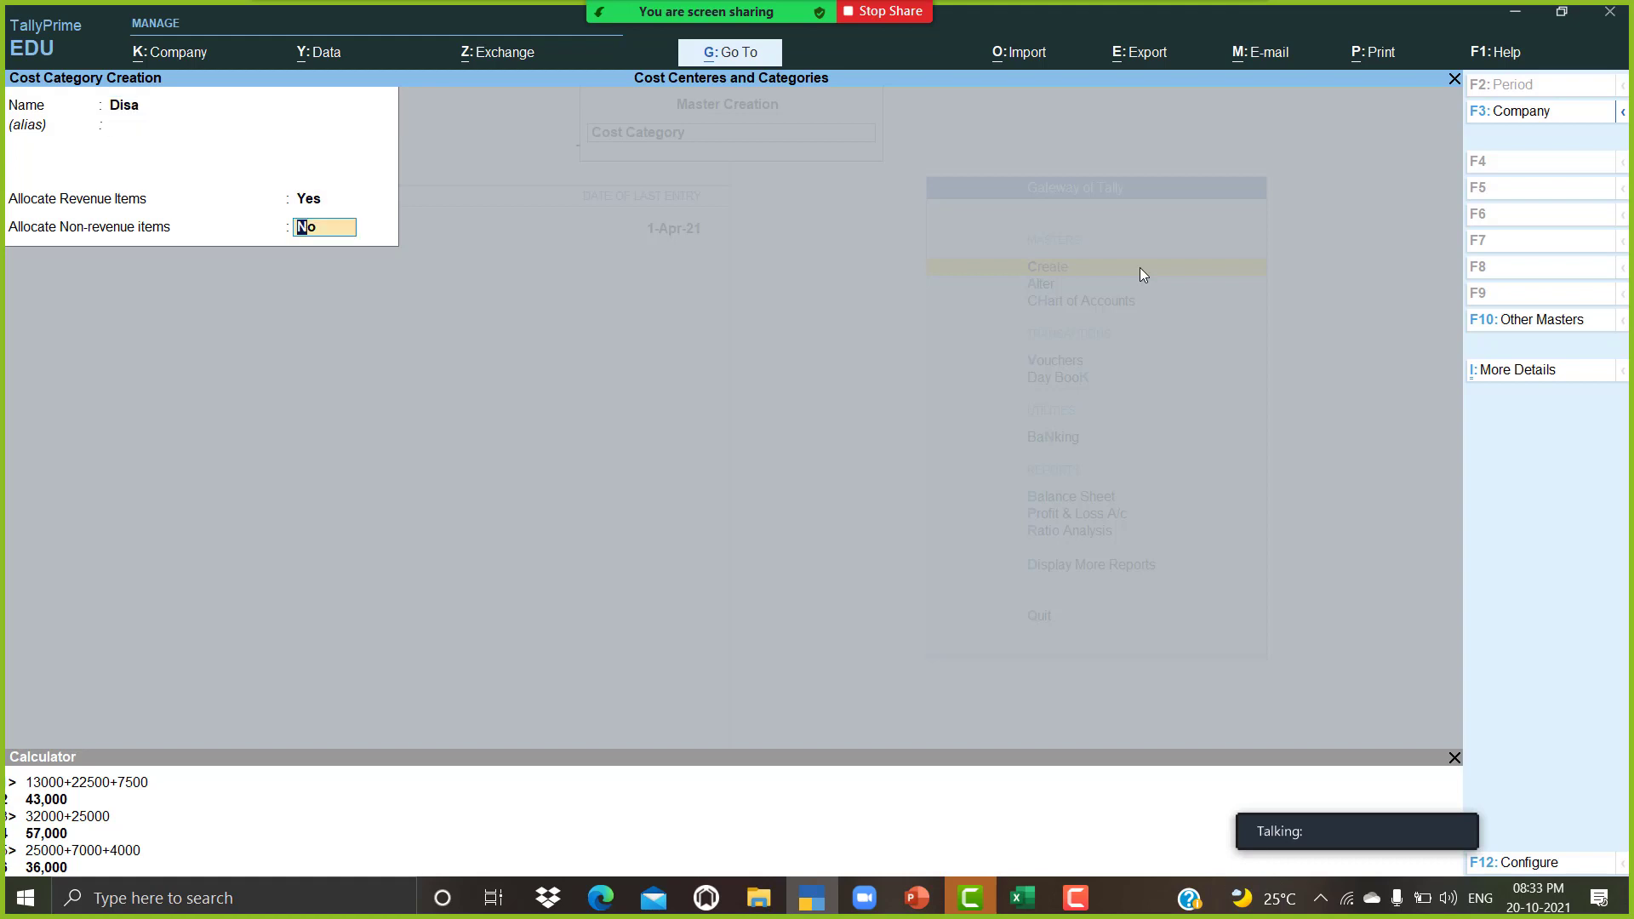
# Step: Switch to cost centre creation and create a Primary cost centre in the Dih category with the first person's name
pyautogui.press('Escape')
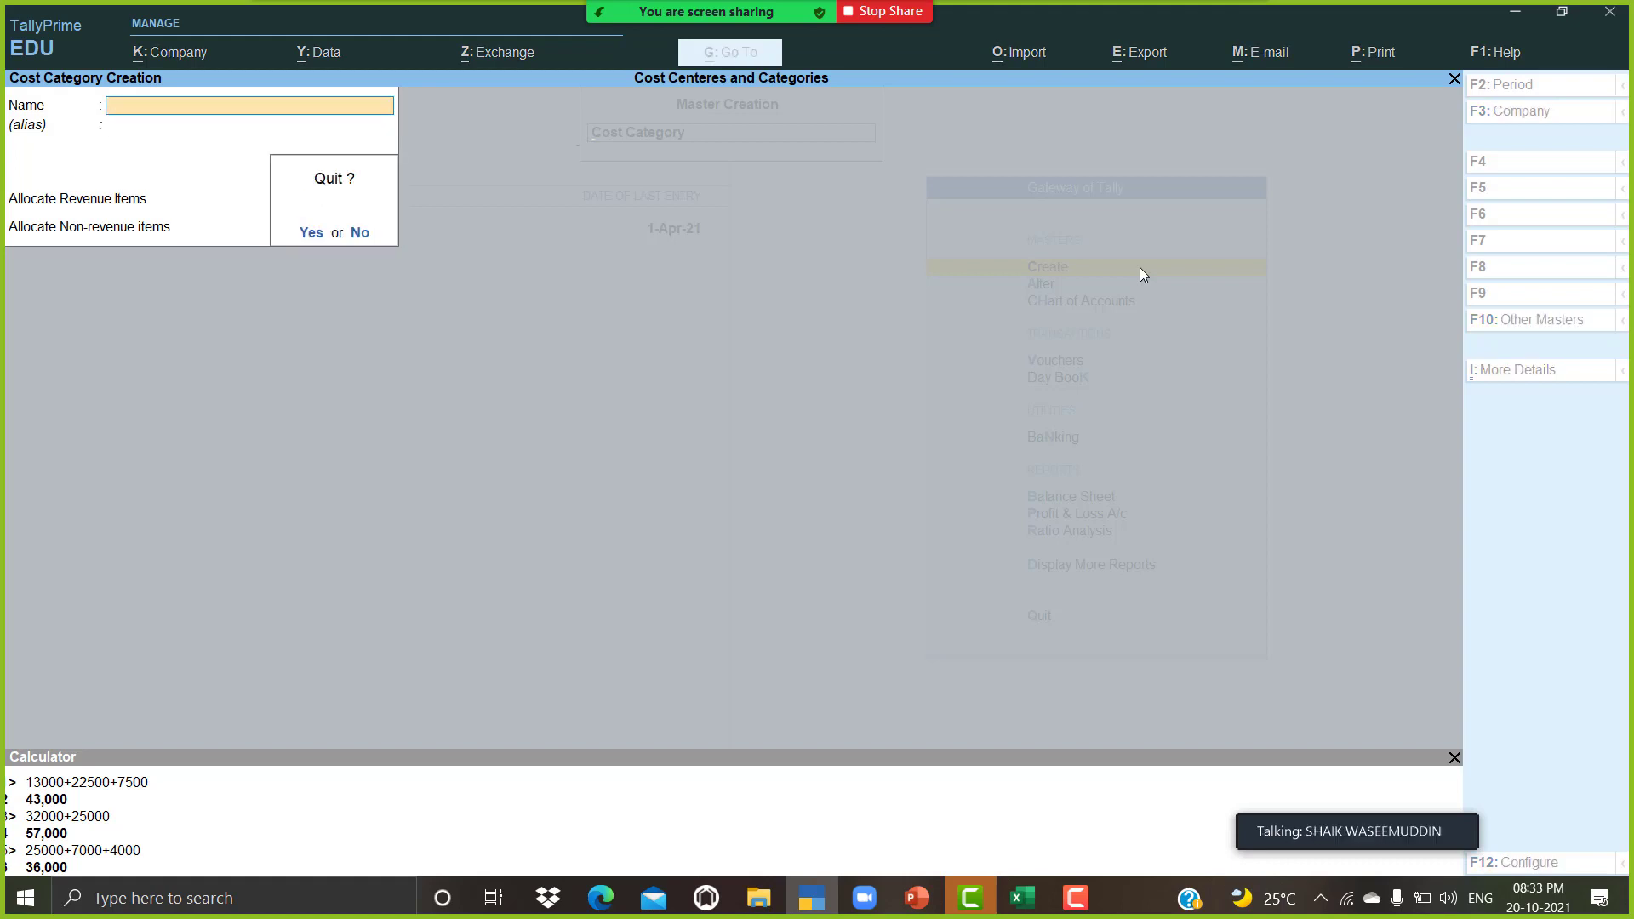
pyautogui.press('Return')
pyautogui.press('Down')
pyautogui.press('Return')
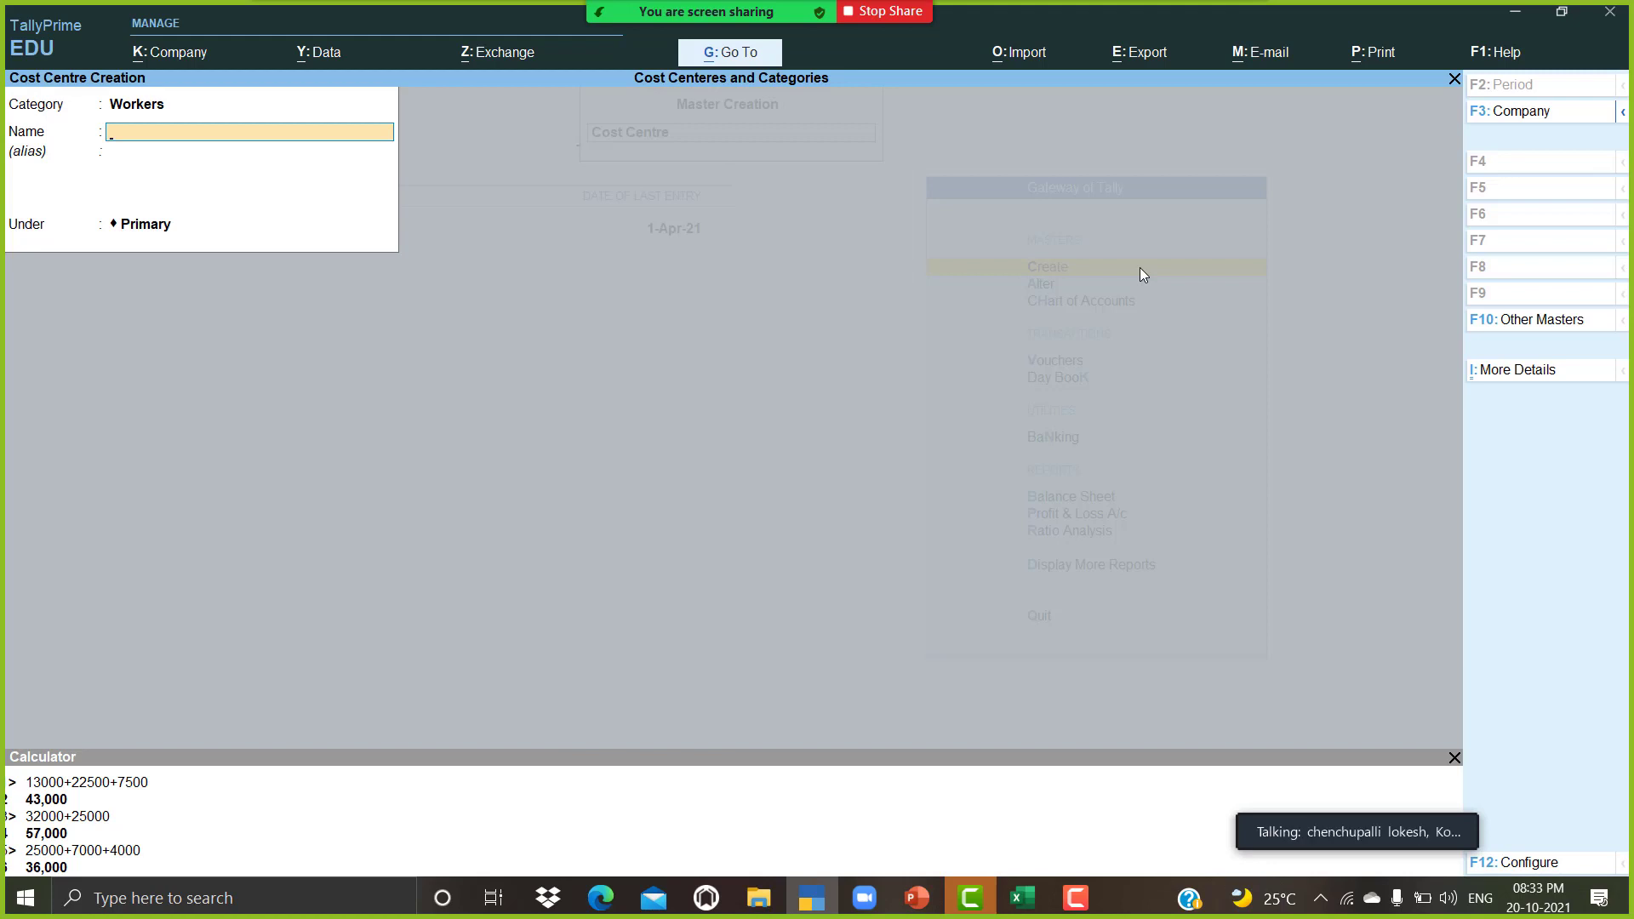
pyautogui.press('BackSpace')
pyautogui.write('Dih')
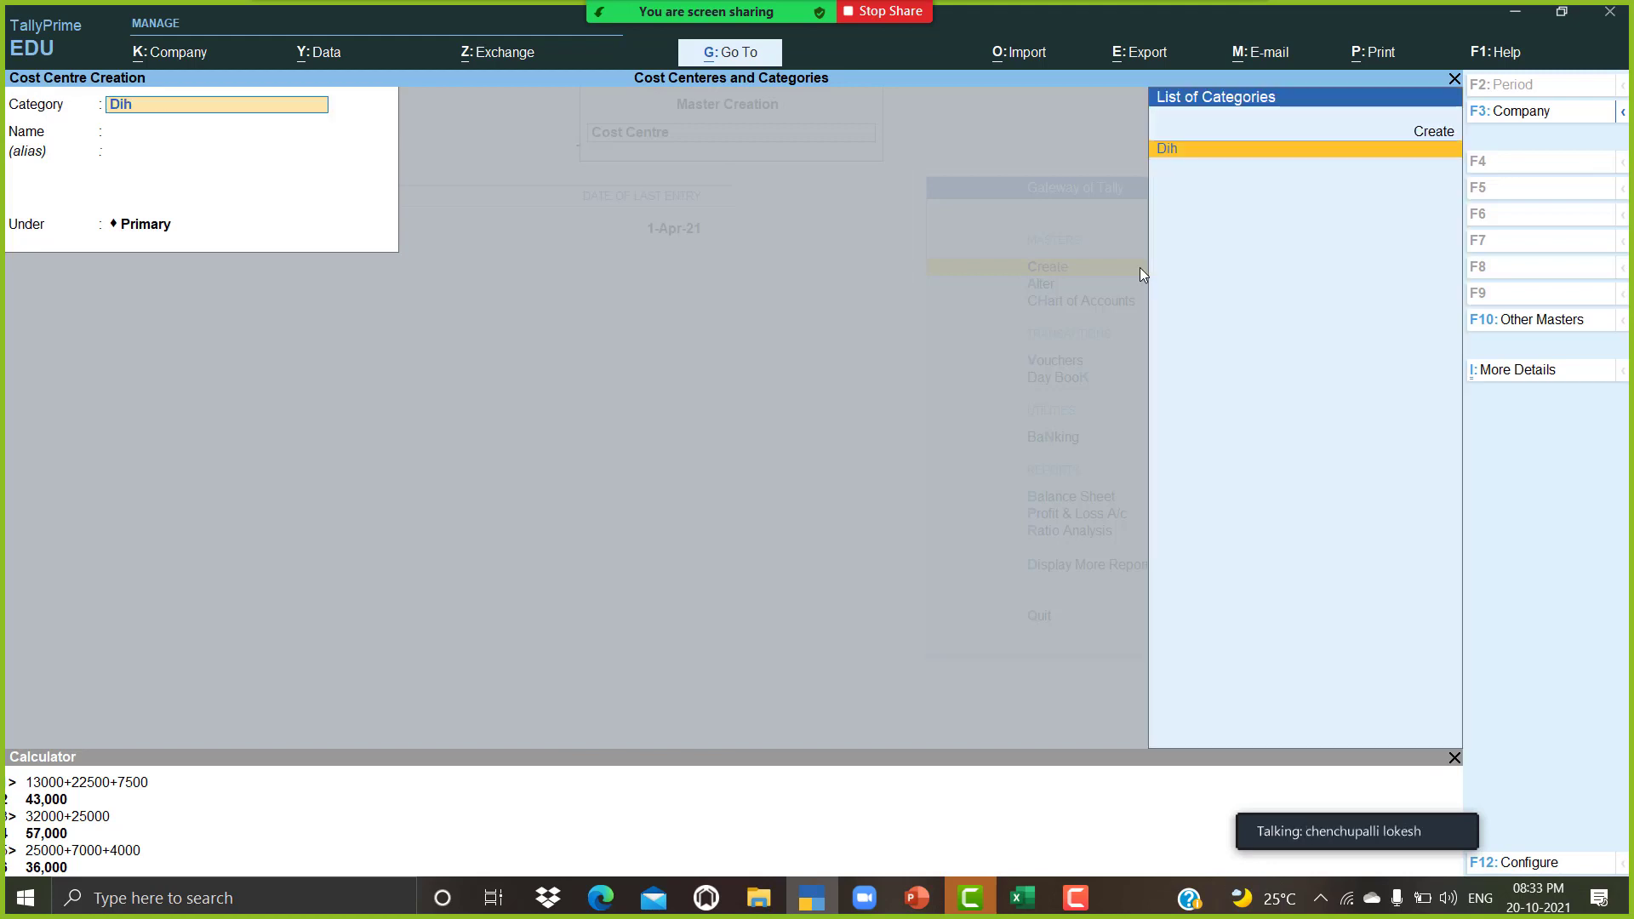
pyautogui.press('Return')
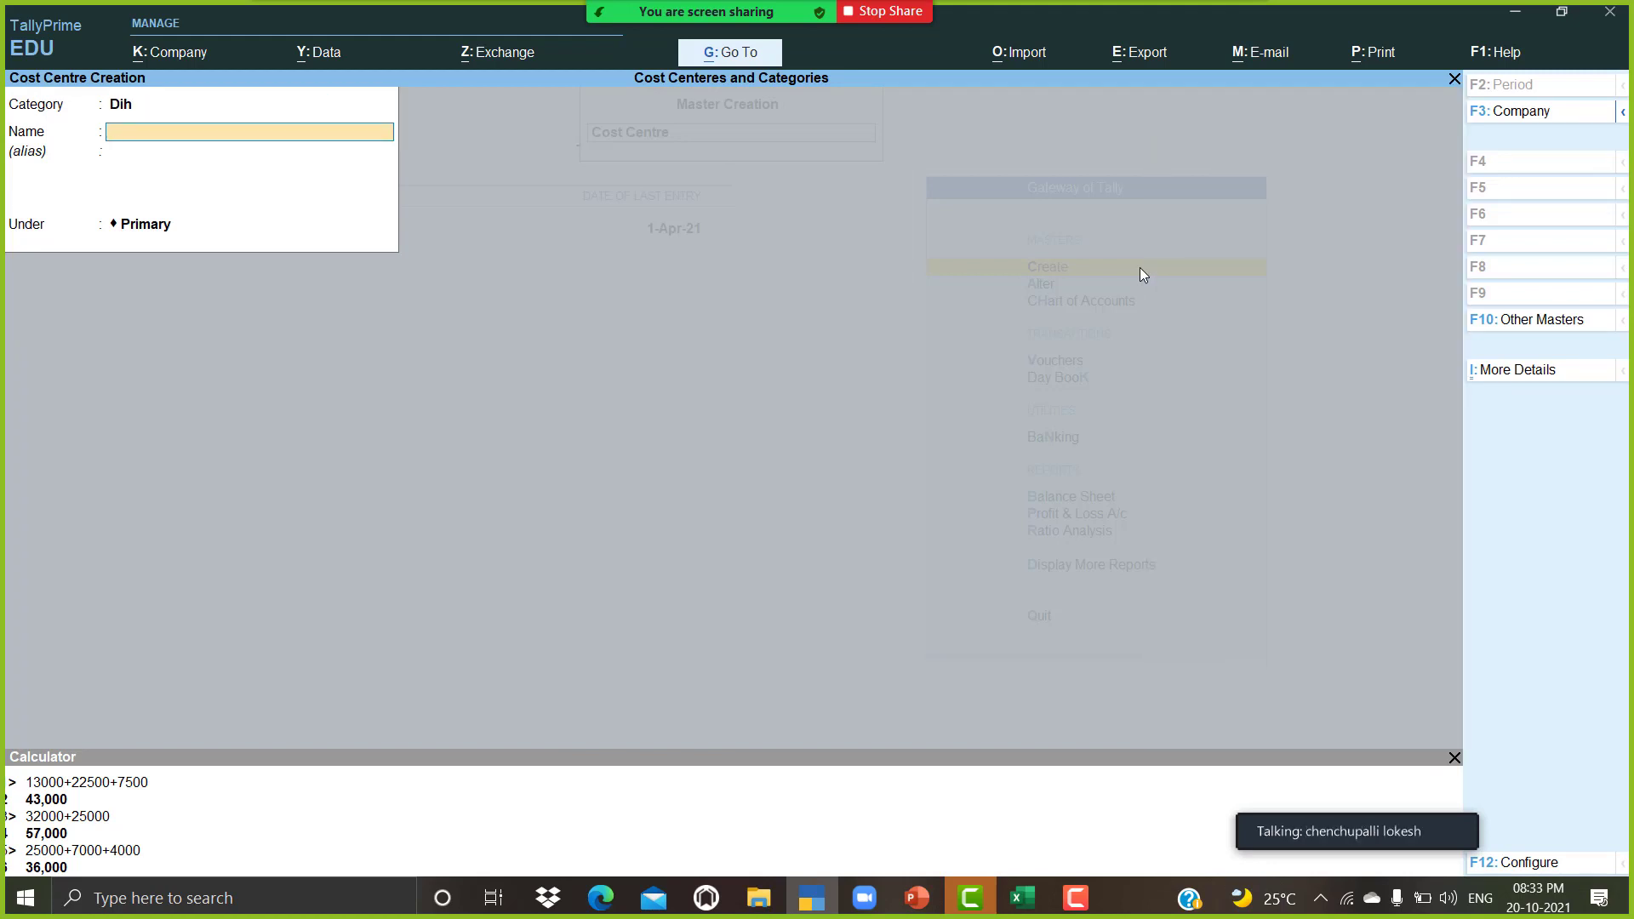
pyautogui.write('Javid')
pyautogui.press('Return')
pyautogui.press('Return')
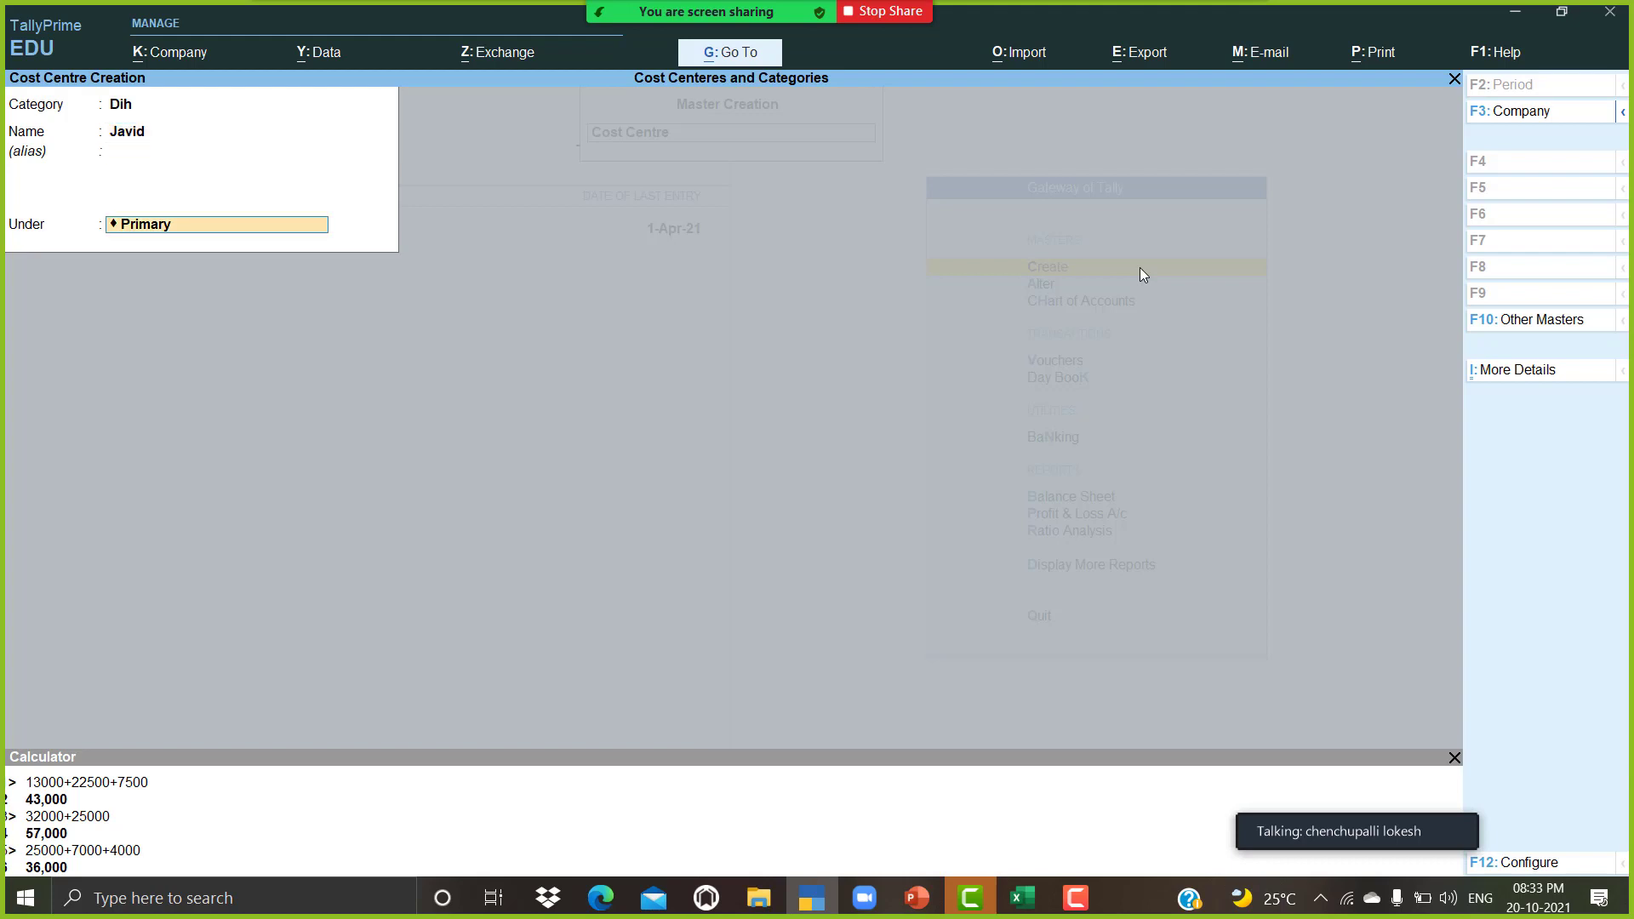
pyautogui.press('Return')
pyautogui.press('Return')
# Step: Create a Primary cost centre in the Dih category with the second person's name
pyautogui.write('F')
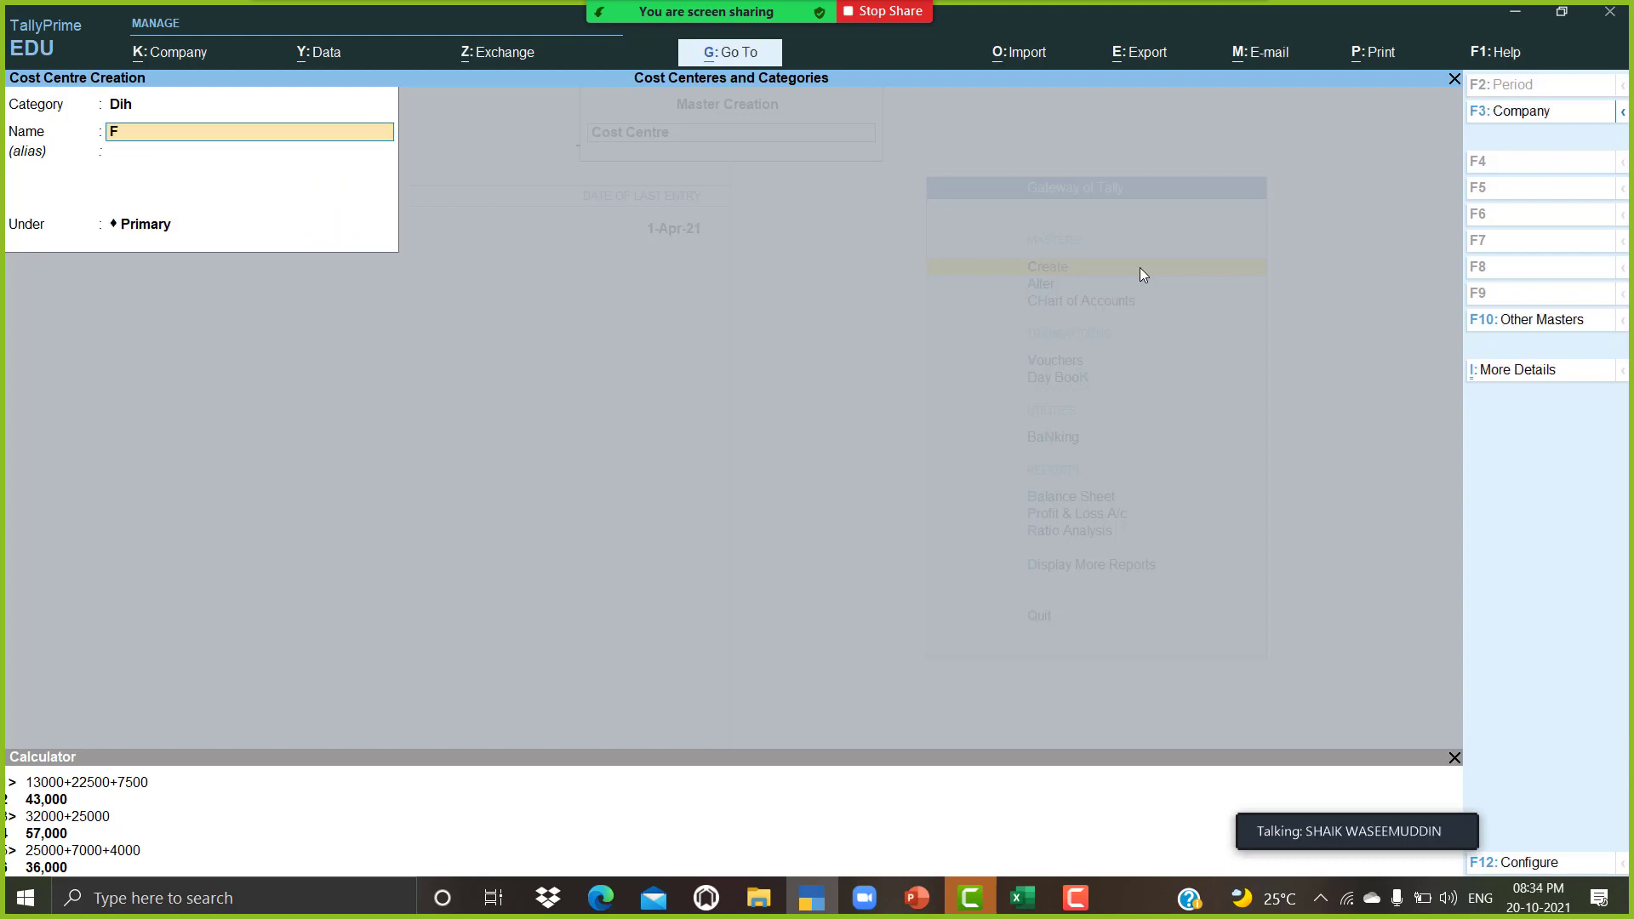
pyautogui.write('ayaz')
pyautogui.press('Return')
pyautogui.press('Return')
pyautogui.press('Return')
pyautogui.press('Return')
# Step: Create a Primary cost centre in the Dih category with the third person's name, and leave cost centre creation
pyautogui.write('Manssoo')
pyautogui.press('BackSpace')
pyautogui.press('BackSpace')
pyautogui.press('BackSpace')
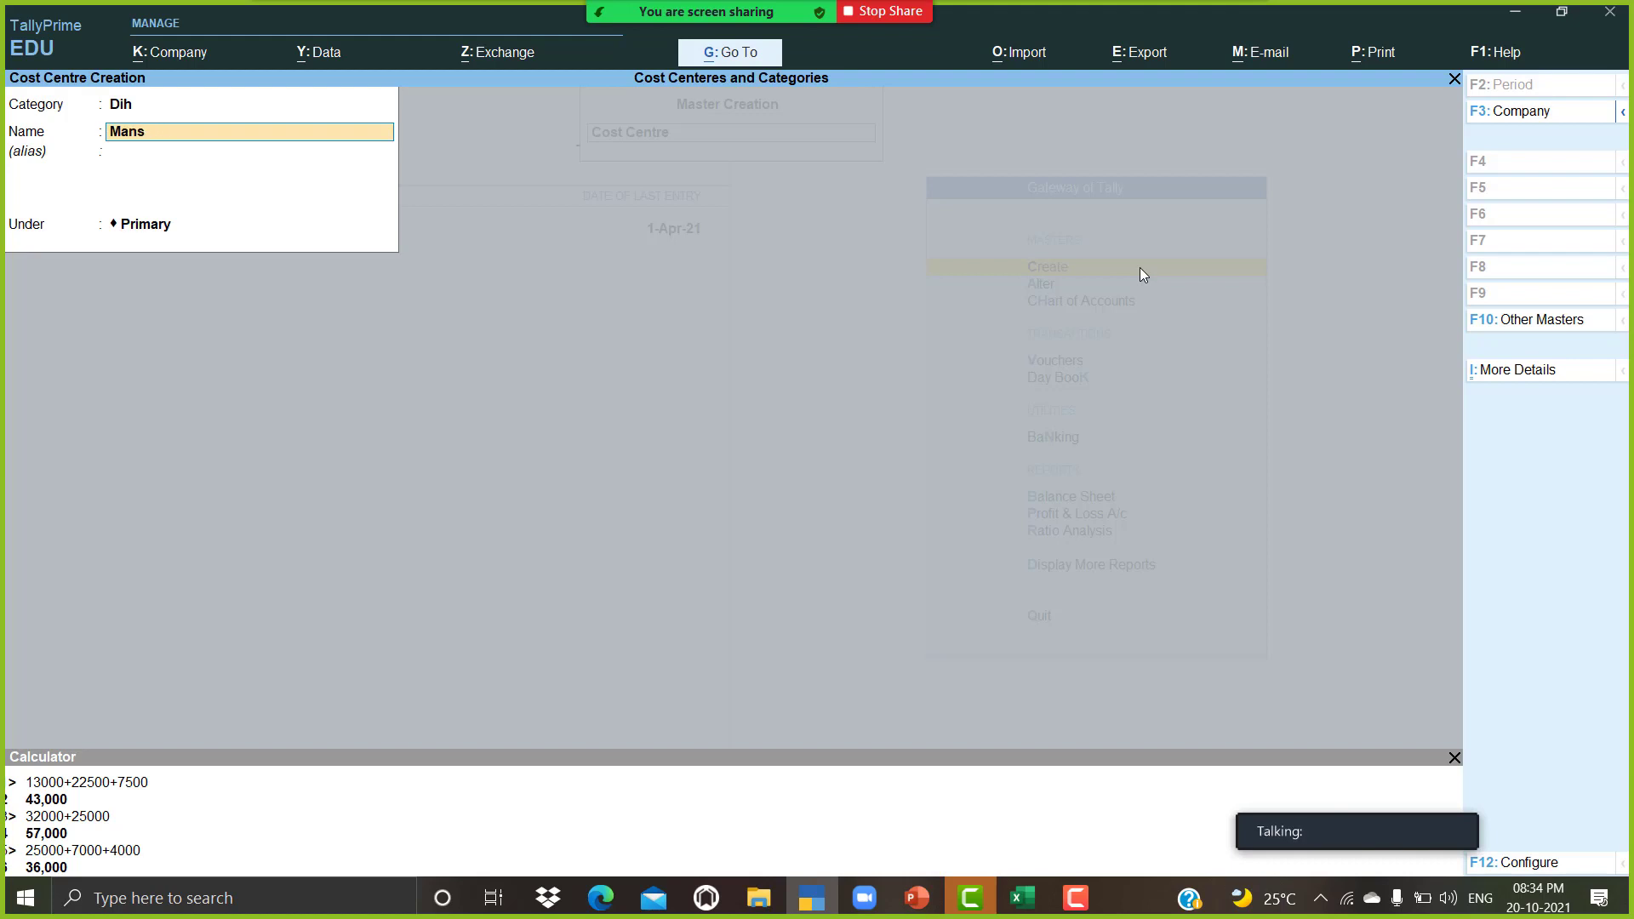
pyautogui.write('oor')
pyautogui.press('Return')
pyautogui.press('Return')
pyautogui.press('Return')
pyautogui.press('Return')
pyautogui.press('Escape')
pyautogui.press('Return')
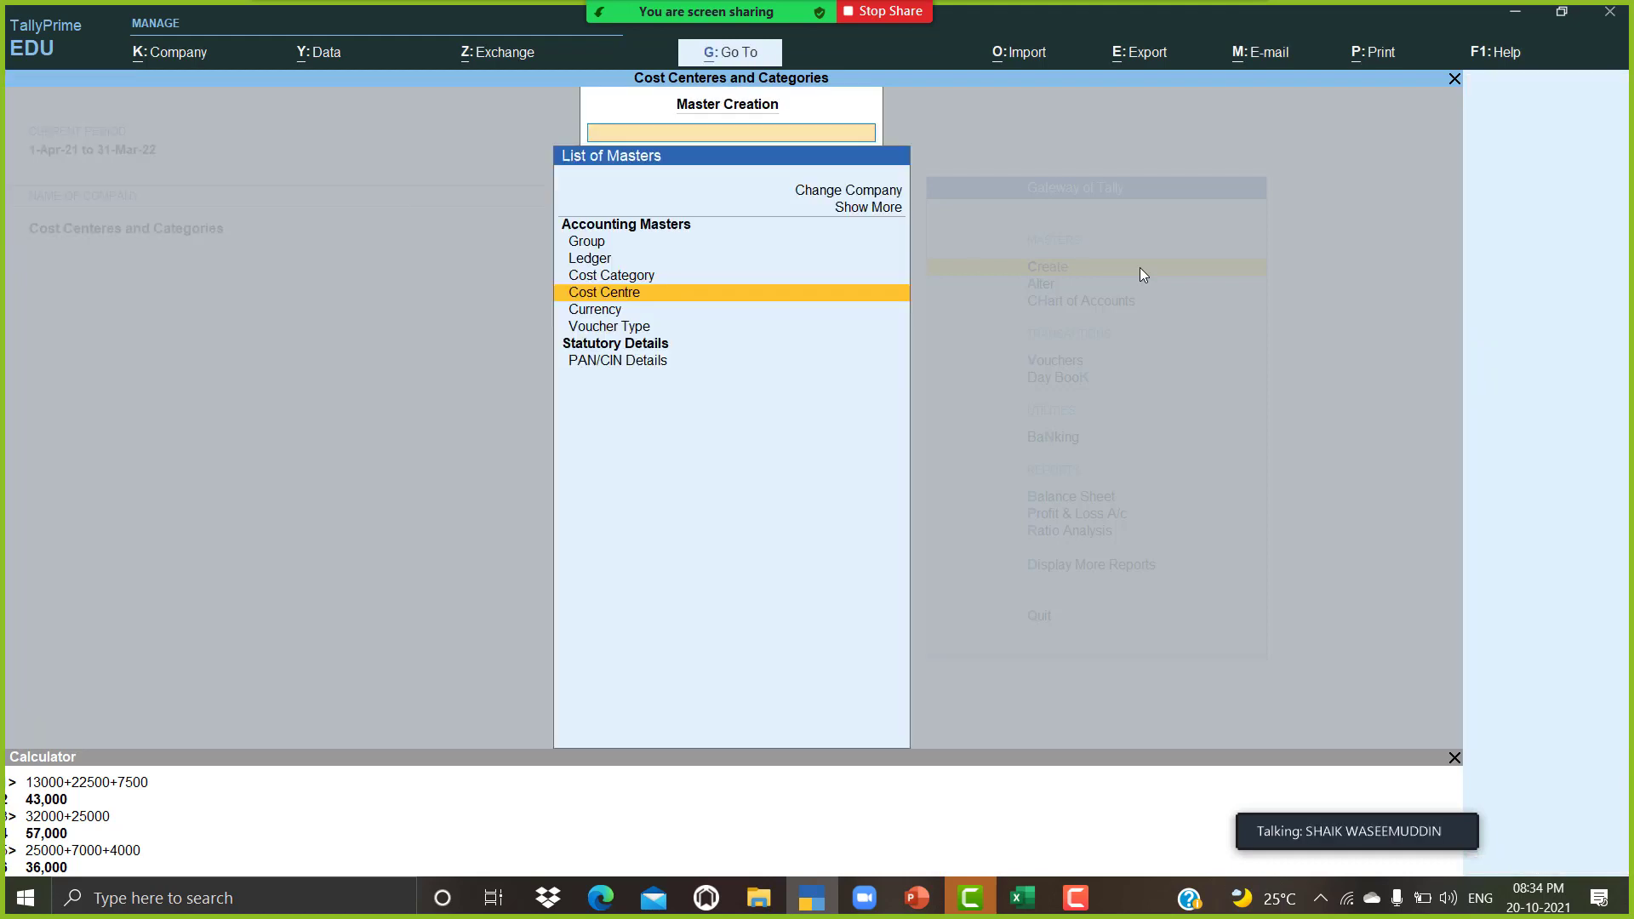
# Step: Start a receipt voucher and credit the Fee Receipts ledger with 9000
pyautogui.press('Escape')
pyautogui.press('Down')
pyautogui.press('Down')
pyautogui.press('Down')
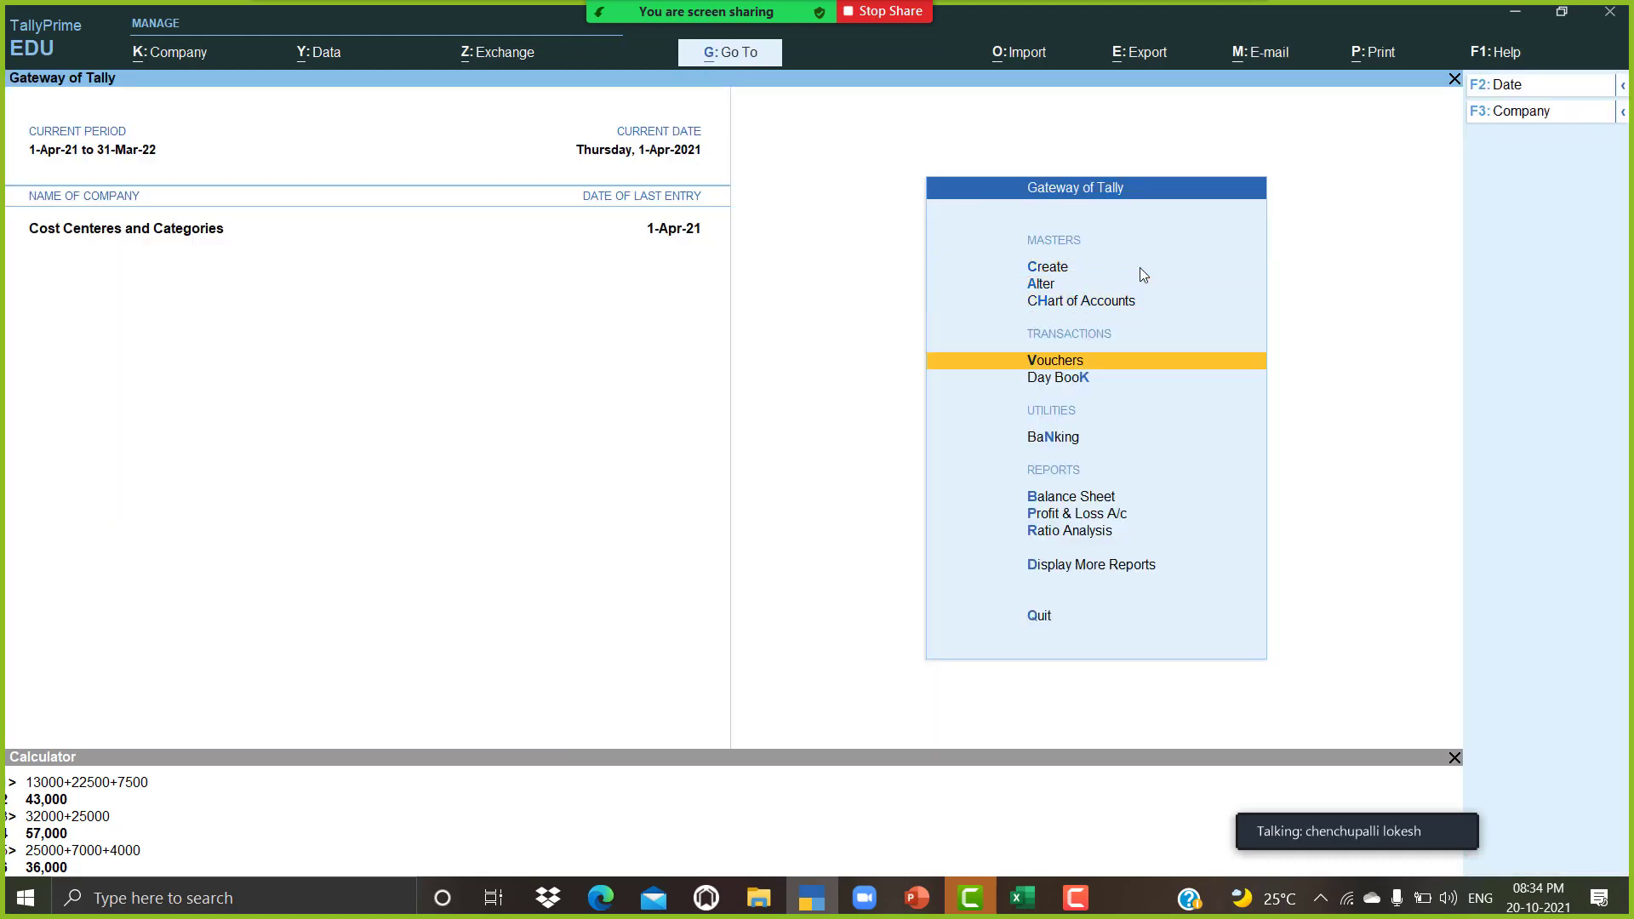
pyautogui.press('Return')
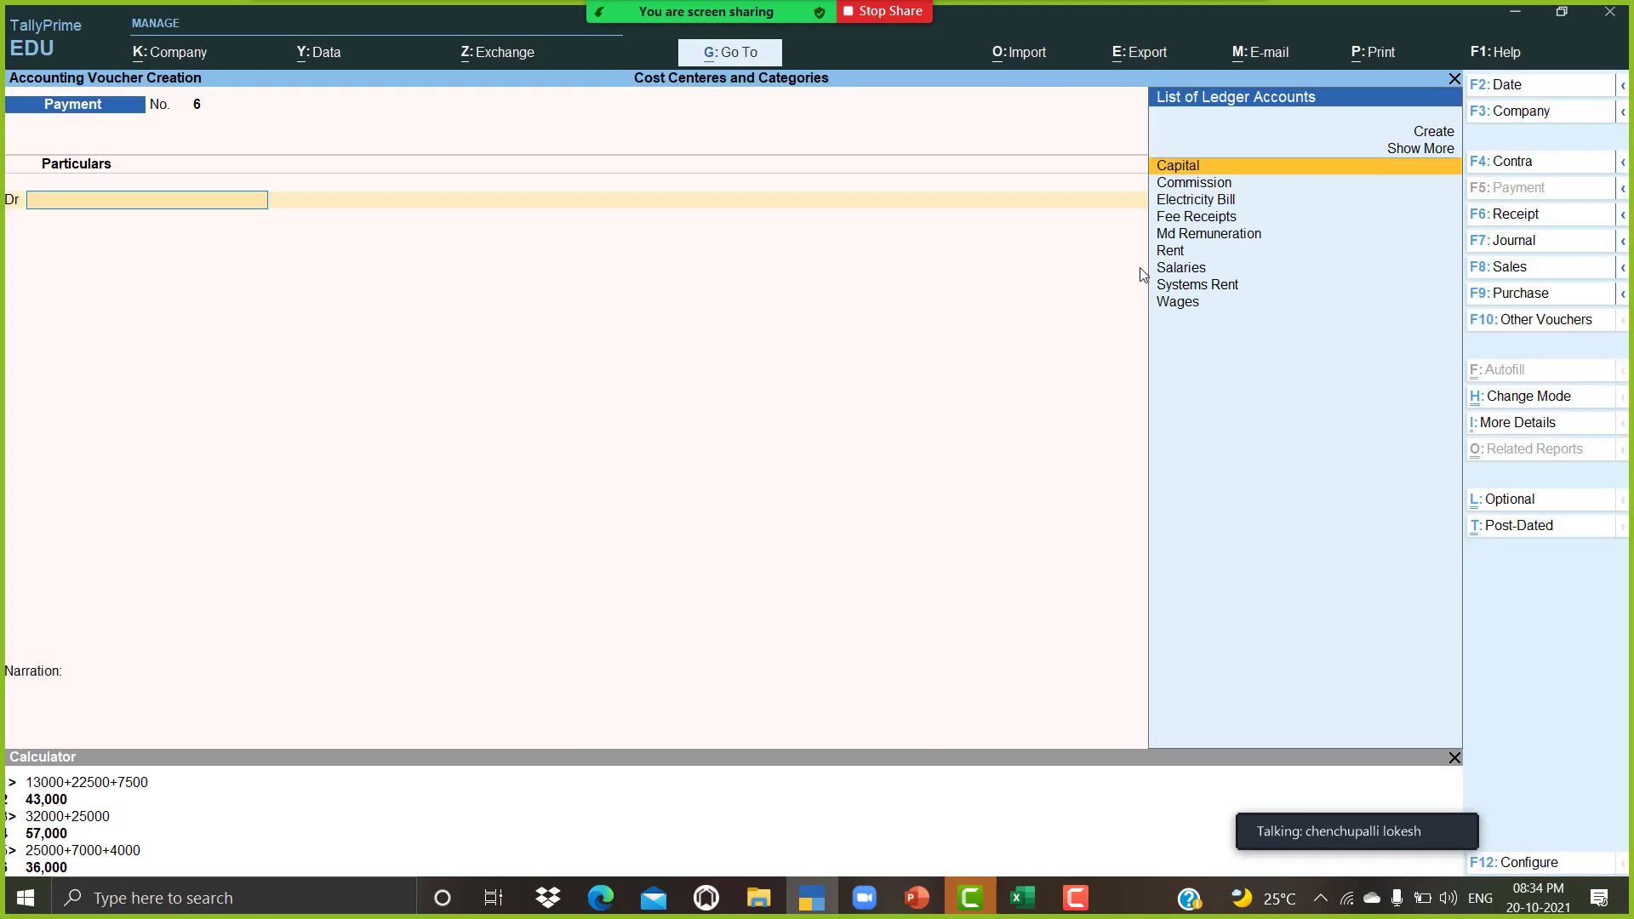
pyautogui.click(1525, 228)
pyautogui.write('fee')
pyautogui.press('Return')
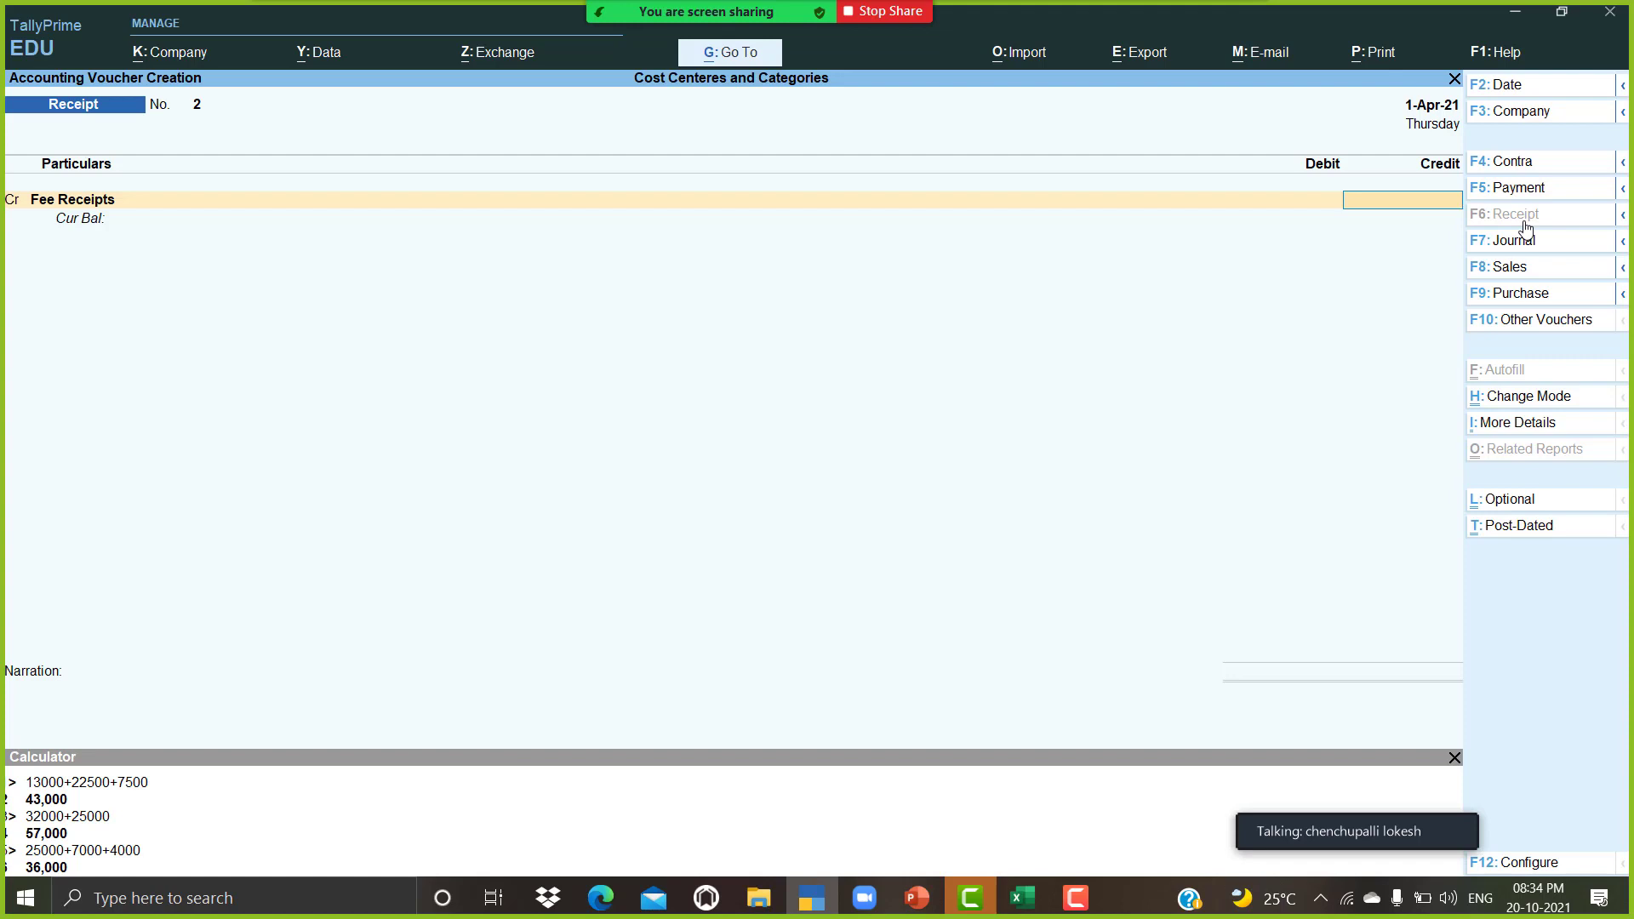
pyautogui.write('9000')
pyautogui.press('Return')
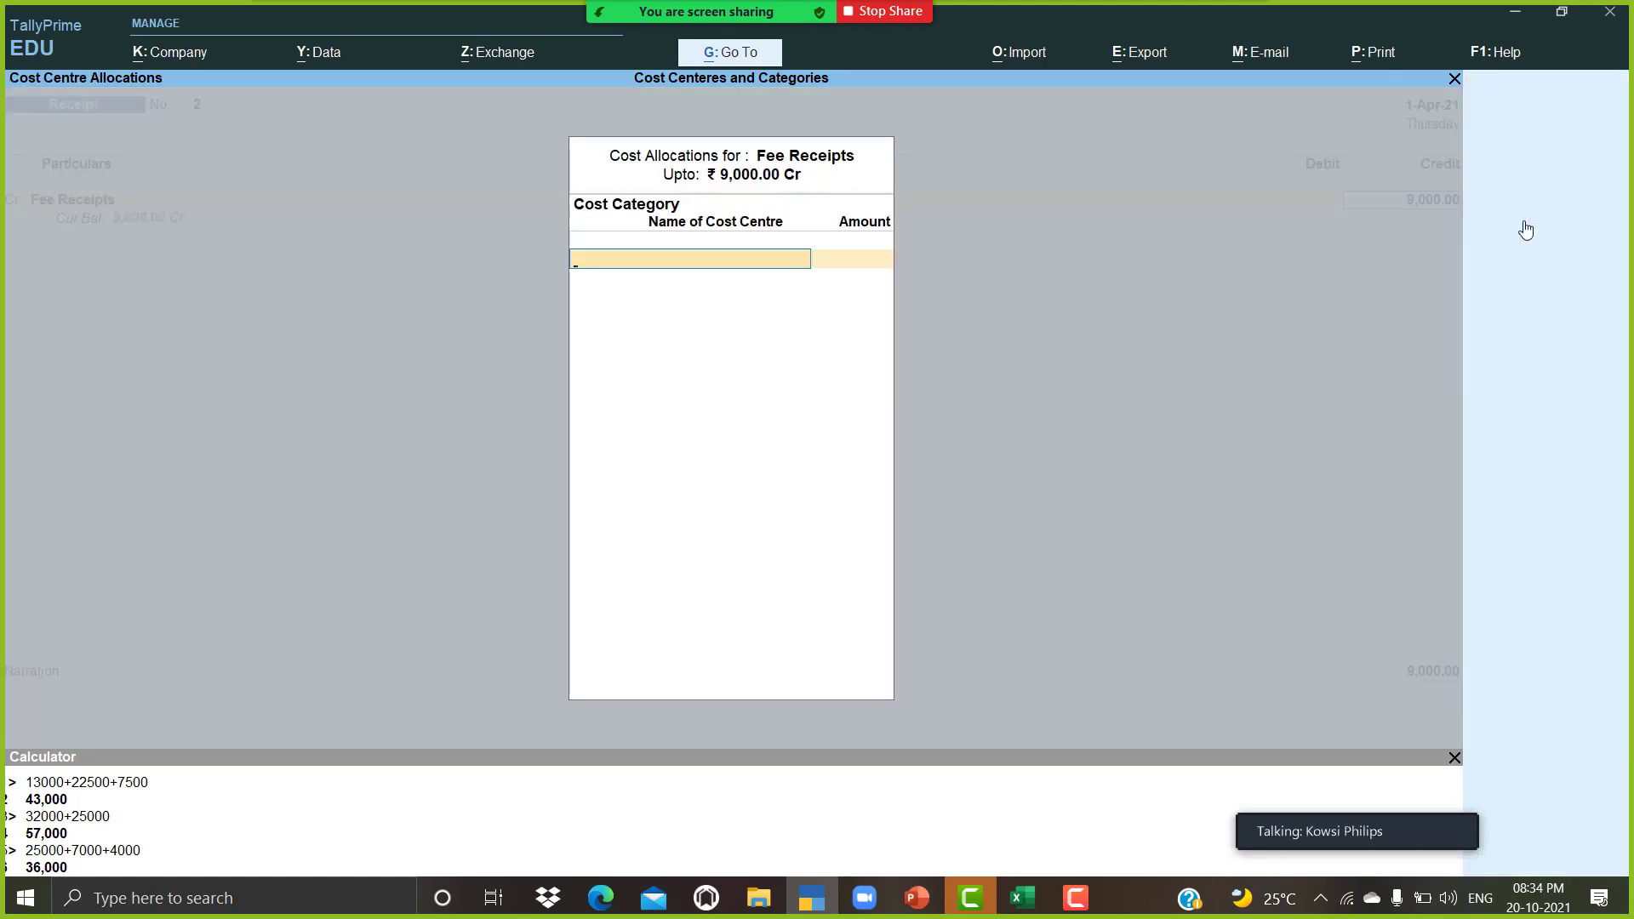
# Step: Choose the Dih category for the Fee Receipts allocation and allocate 3000 to the first person's cost centre
pyautogui.write('d')
pyautogui.press('Return')
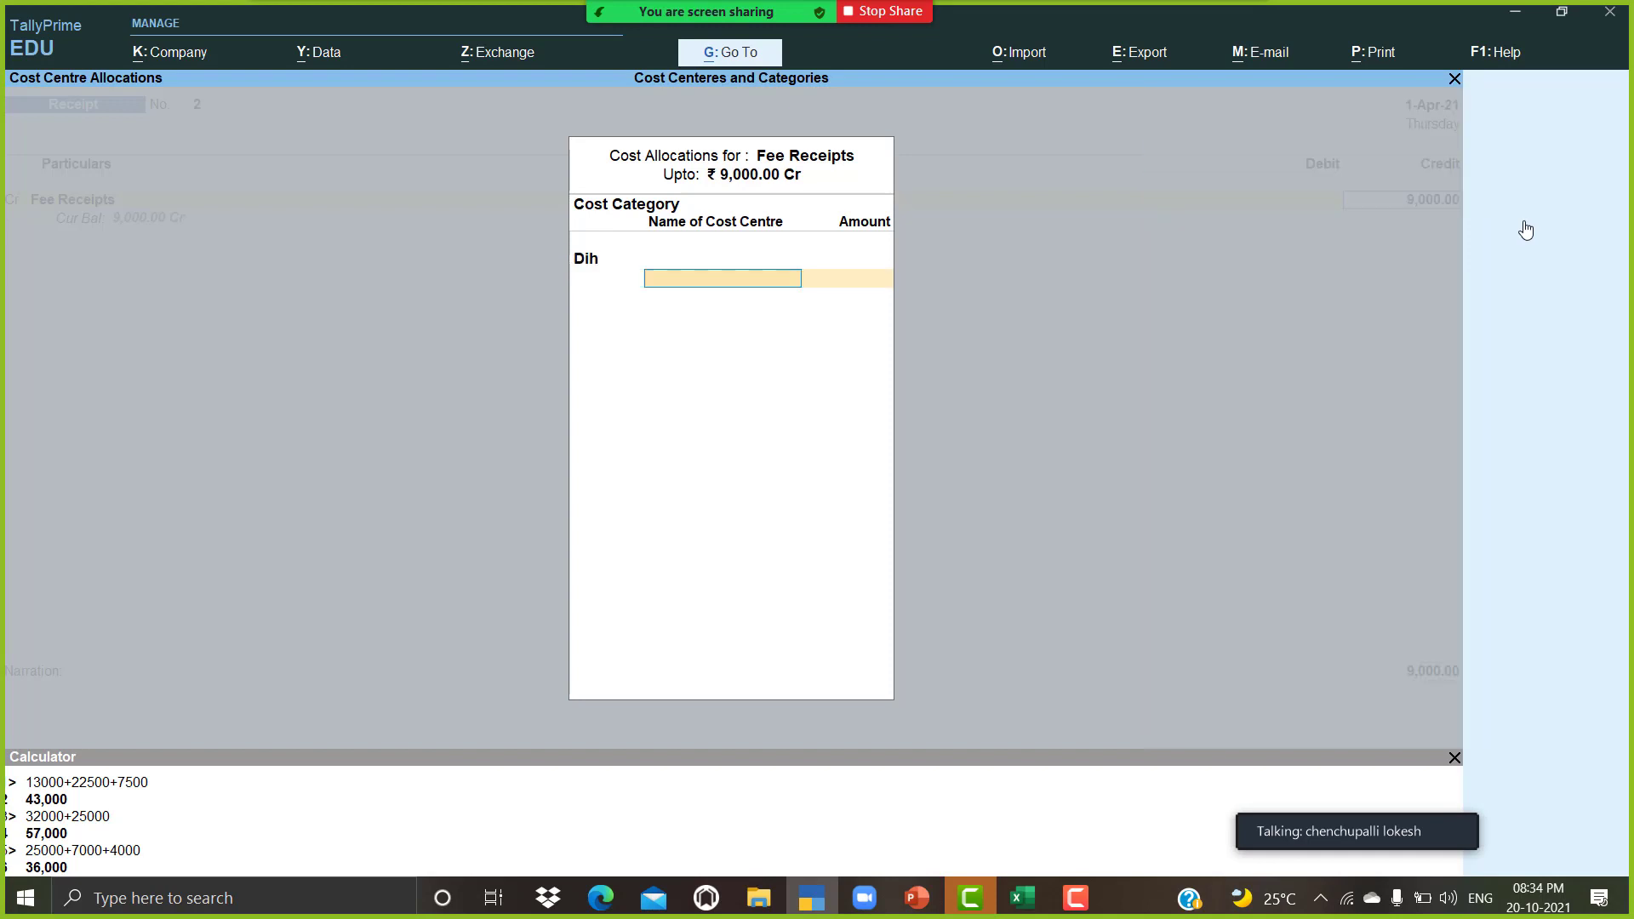
pyautogui.write('j')
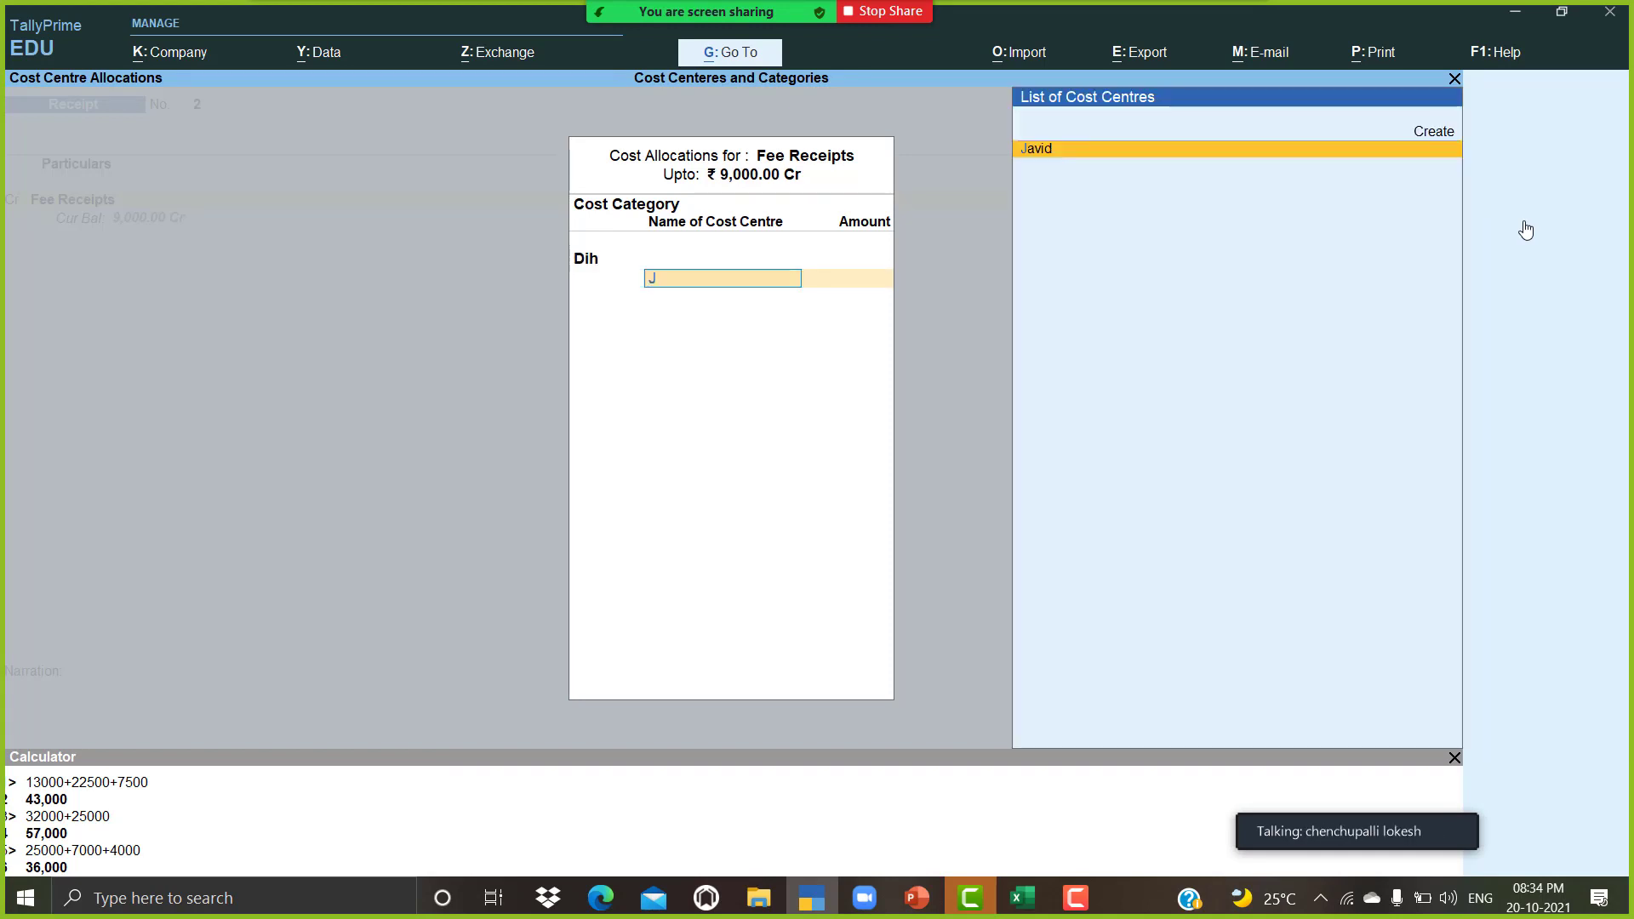
pyautogui.press('Return')
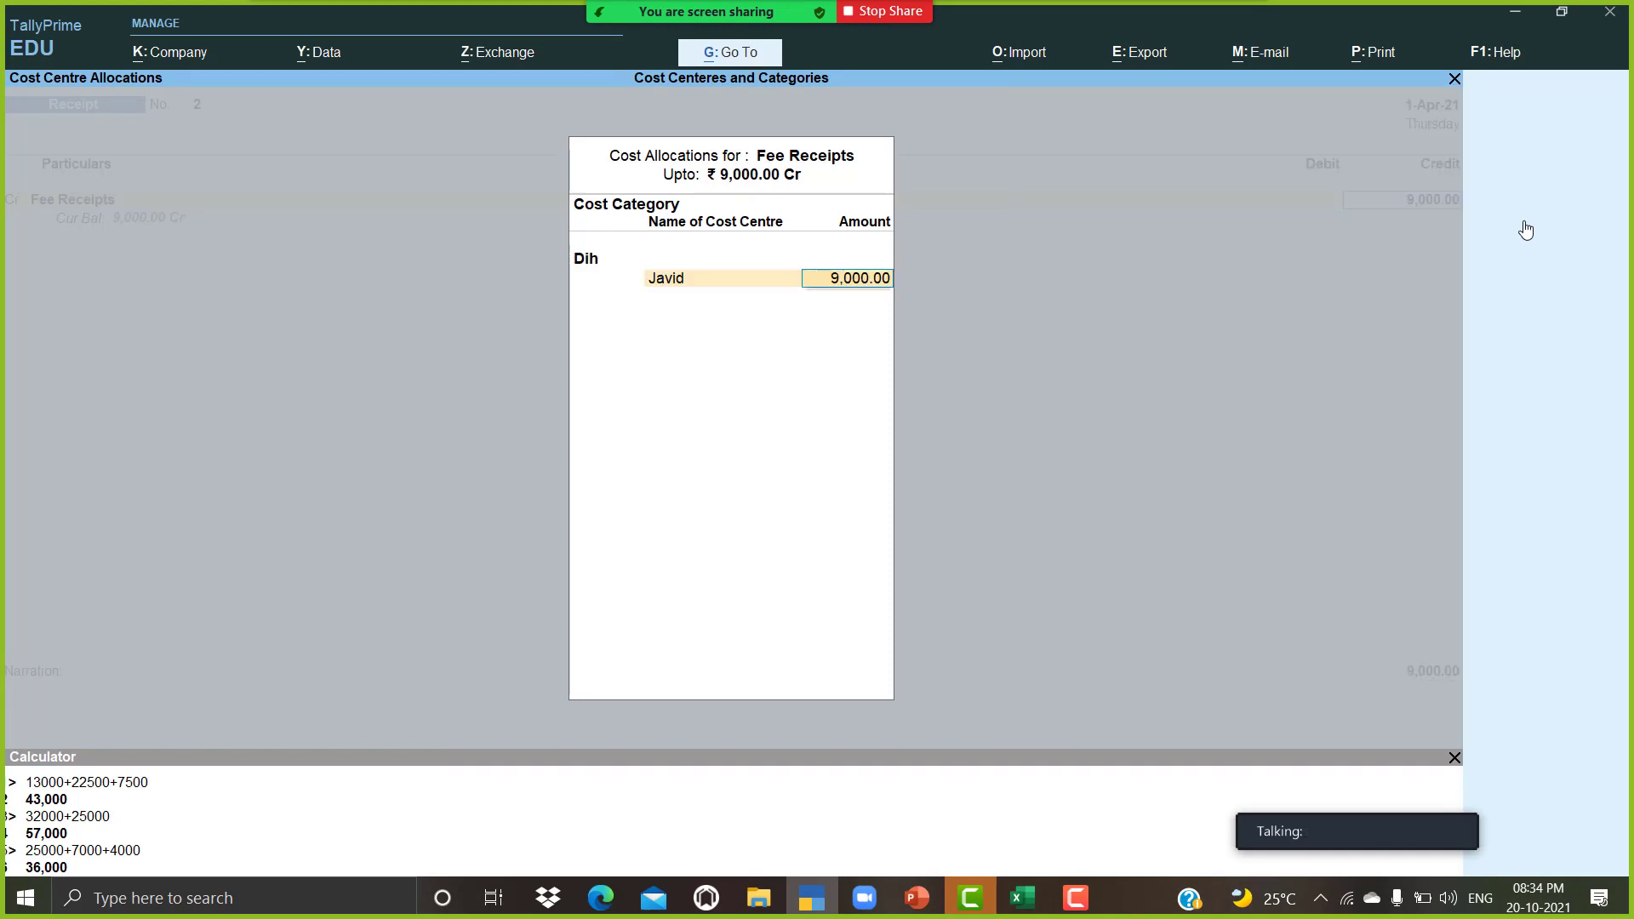
pyautogui.press('BackSpace')
pyautogui.write('3000')
pyautogui.press('Return')
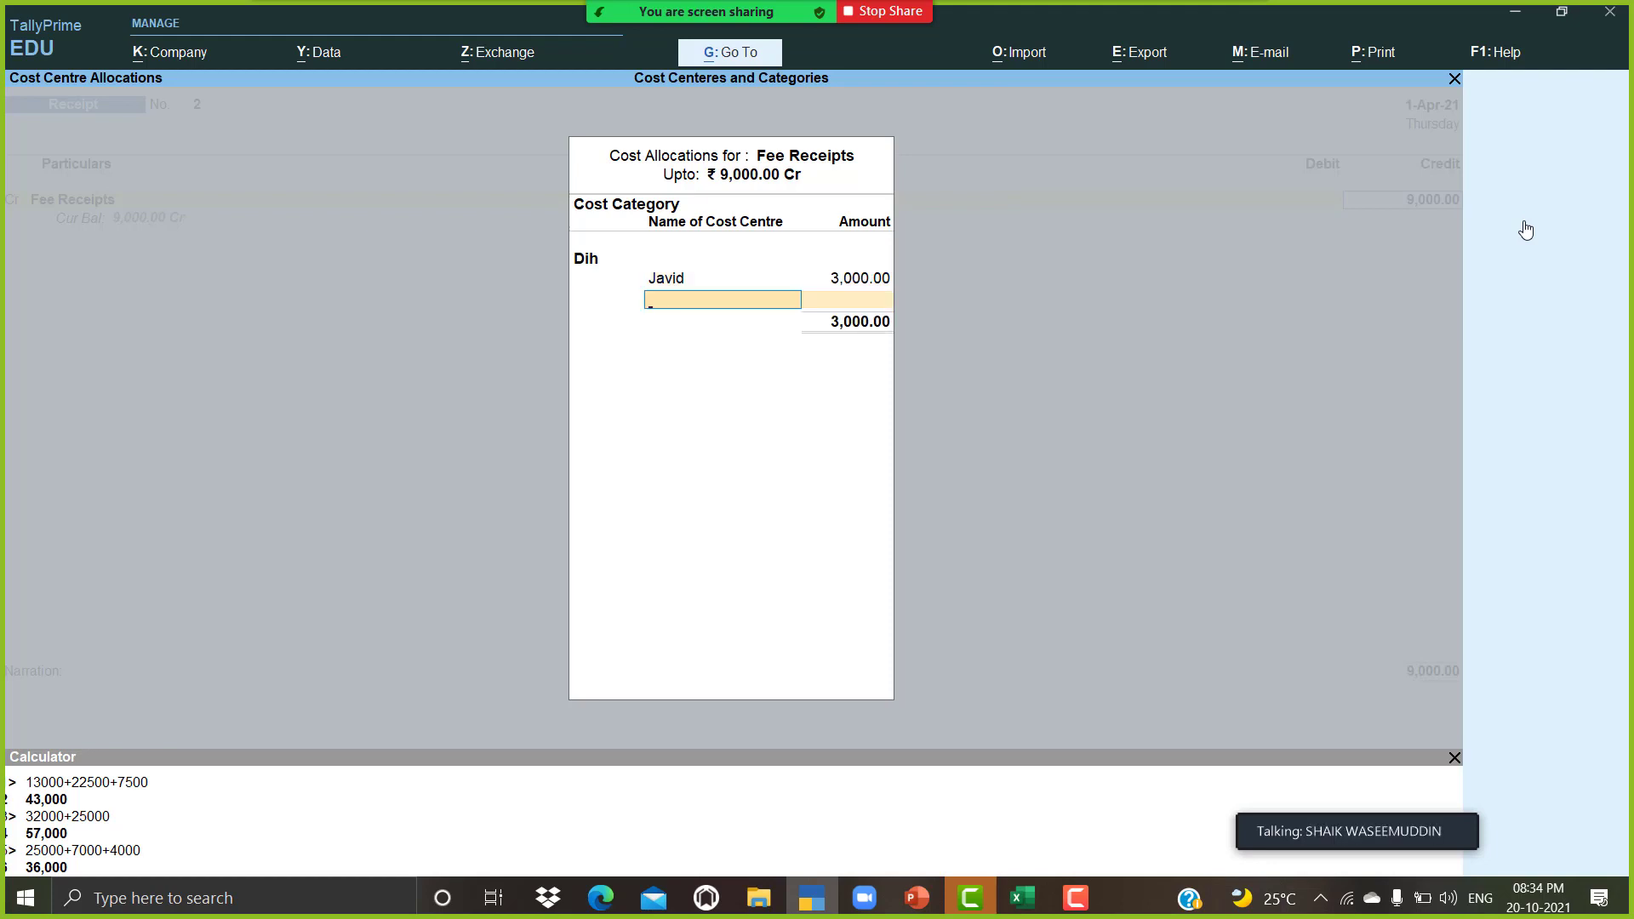
# Step: Allocate 4000 to the second person's cost centre and 2000 to the third's, and finish the allocation
pyautogui.write('f')
pyautogui.press('Return')
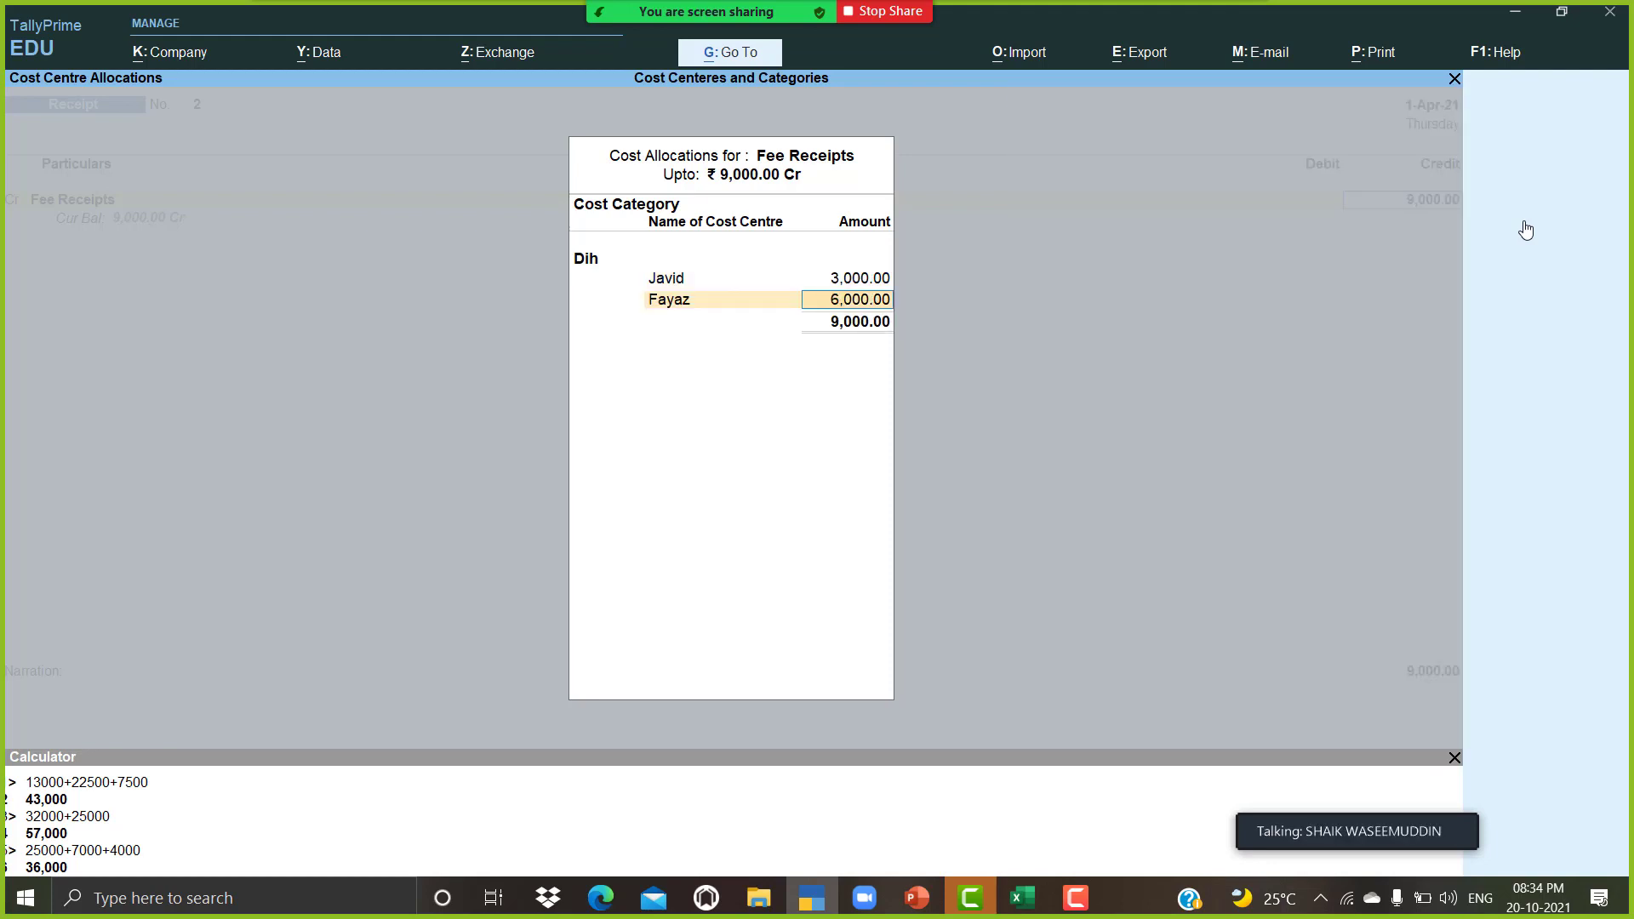
pyautogui.press('BackSpace')
pyautogui.write('4000')
pyautogui.press('Return')
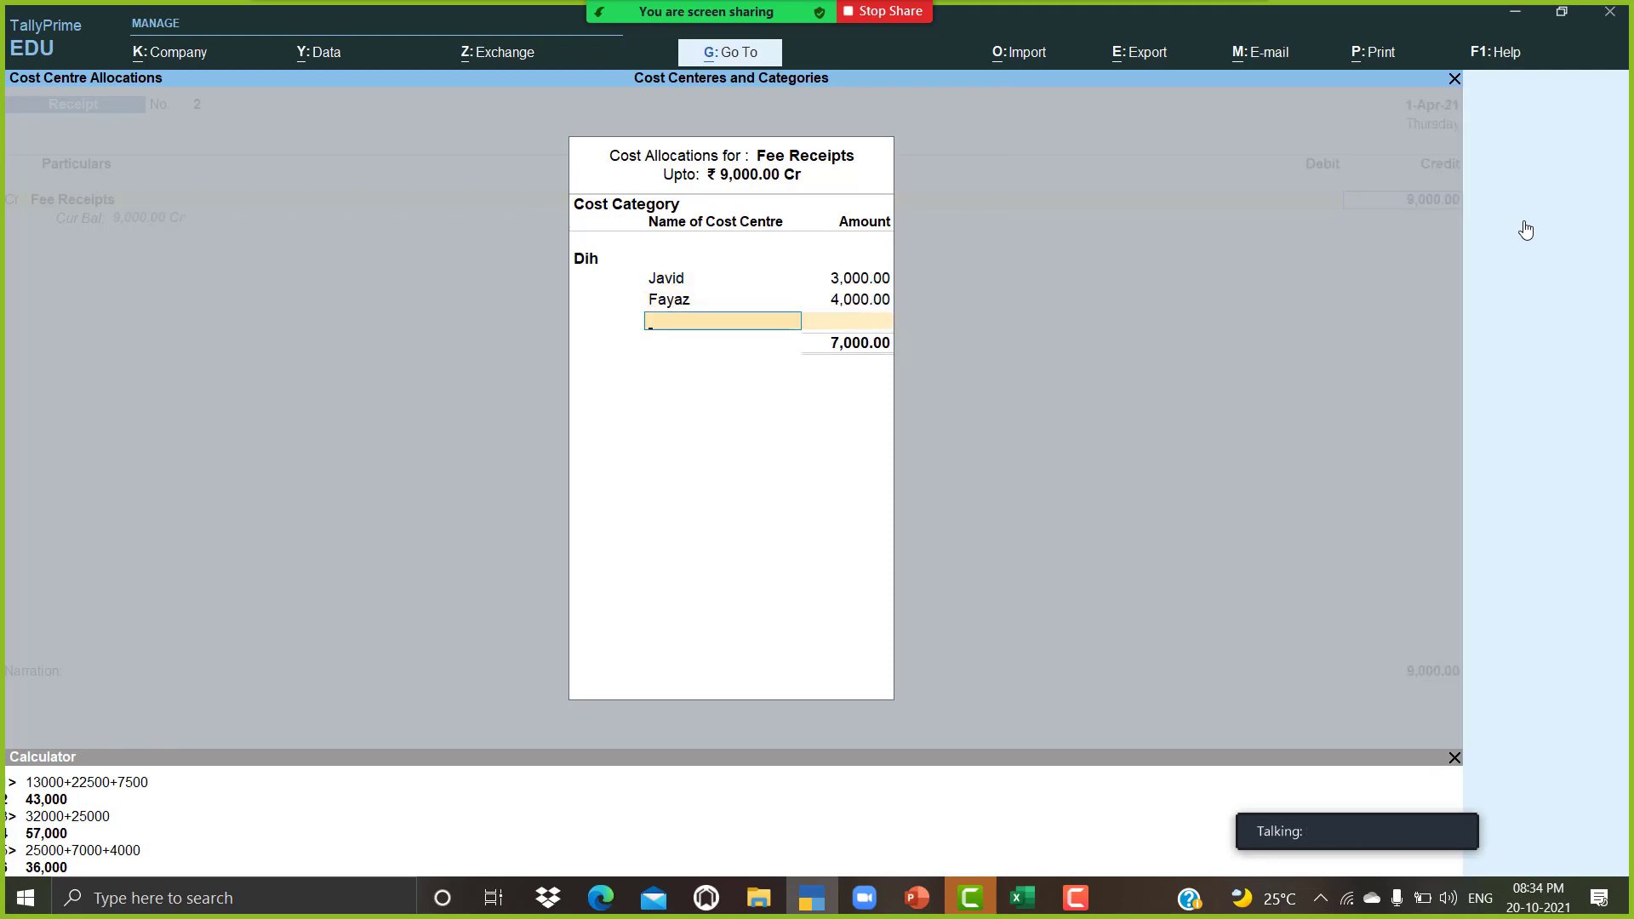
pyautogui.write('m')
pyautogui.press('Return')
pyautogui.press('Return')
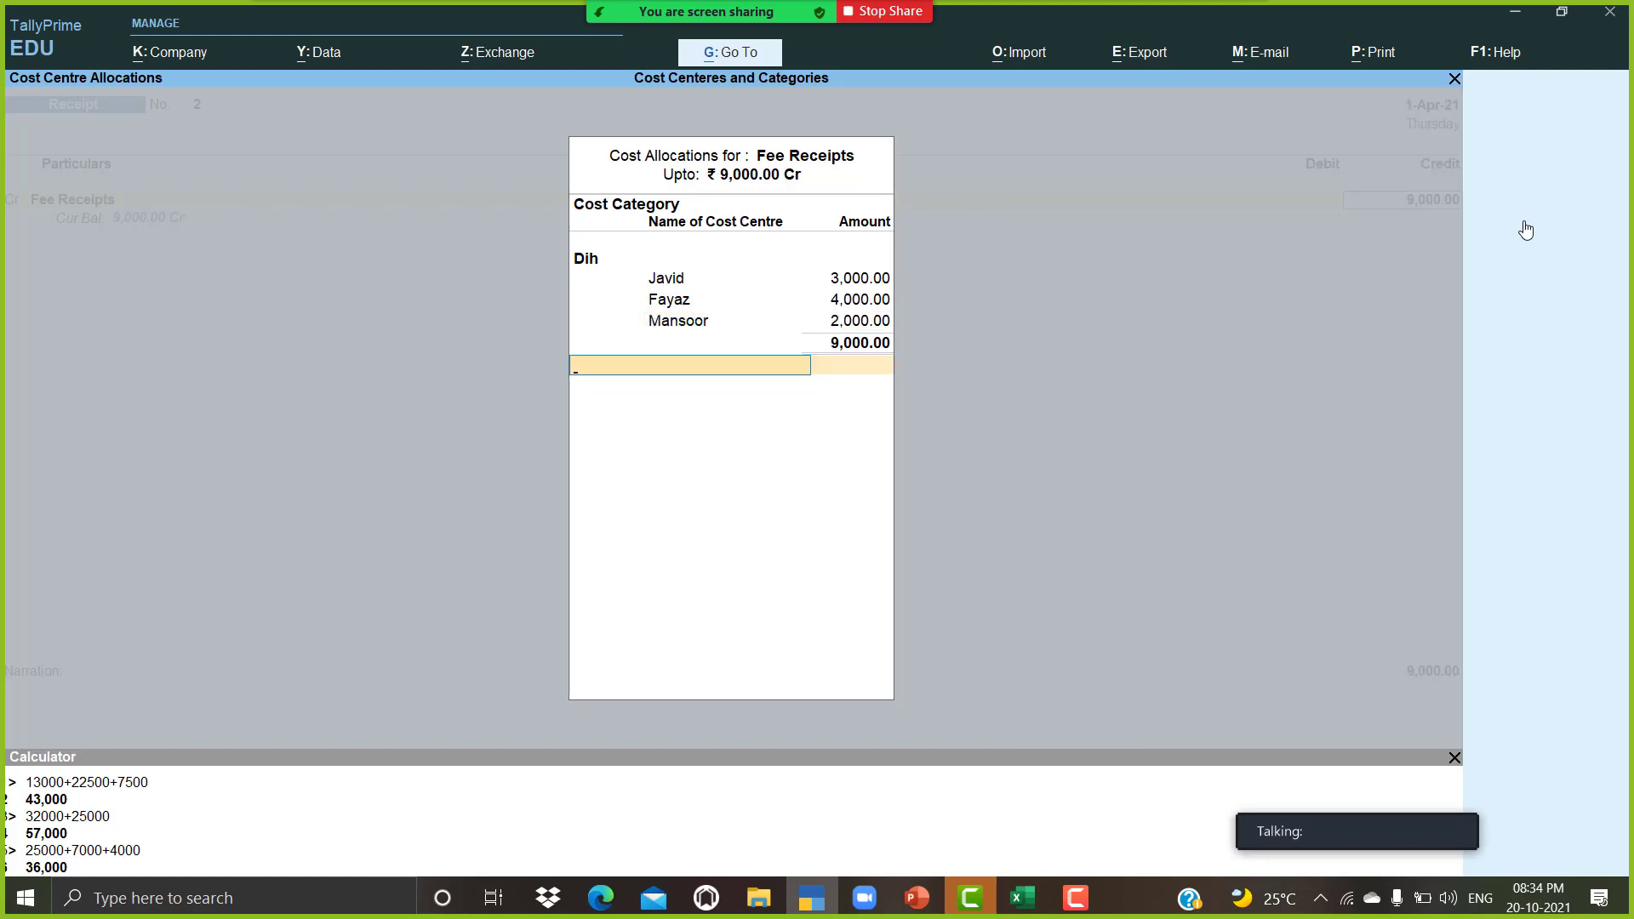
pyautogui.press('Return')
# Step: Debit Cash with 9,000 and save the receipt voucher without a narration
pyautogui.press('Down')
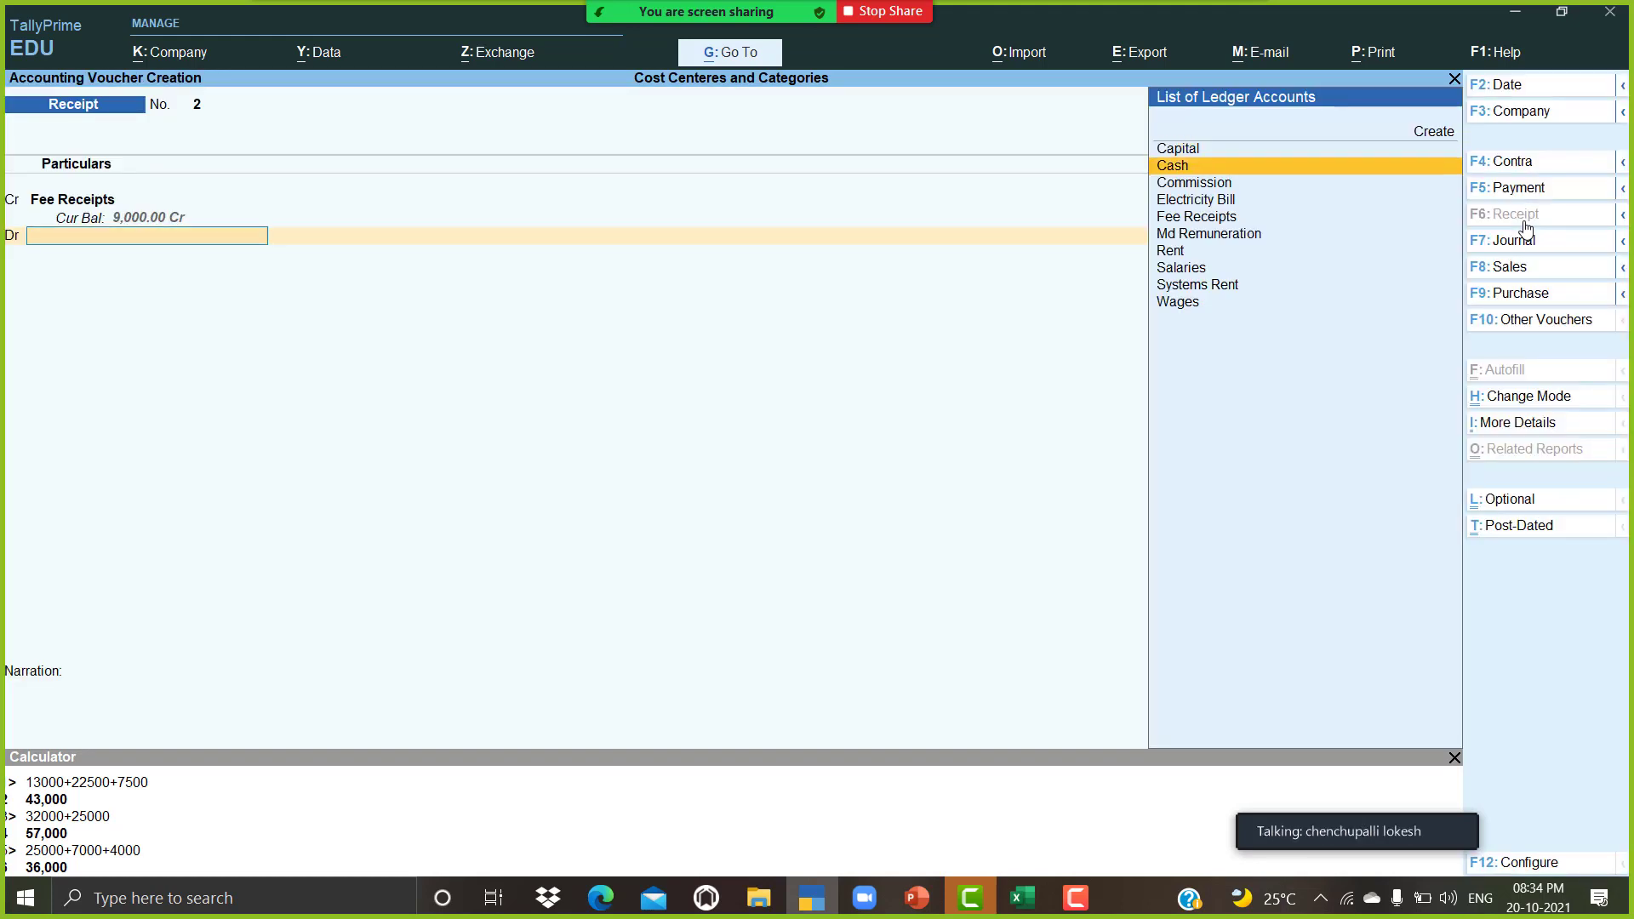
pyautogui.press('Return')
pyautogui.press('Return')
pyautogui.press('Return')
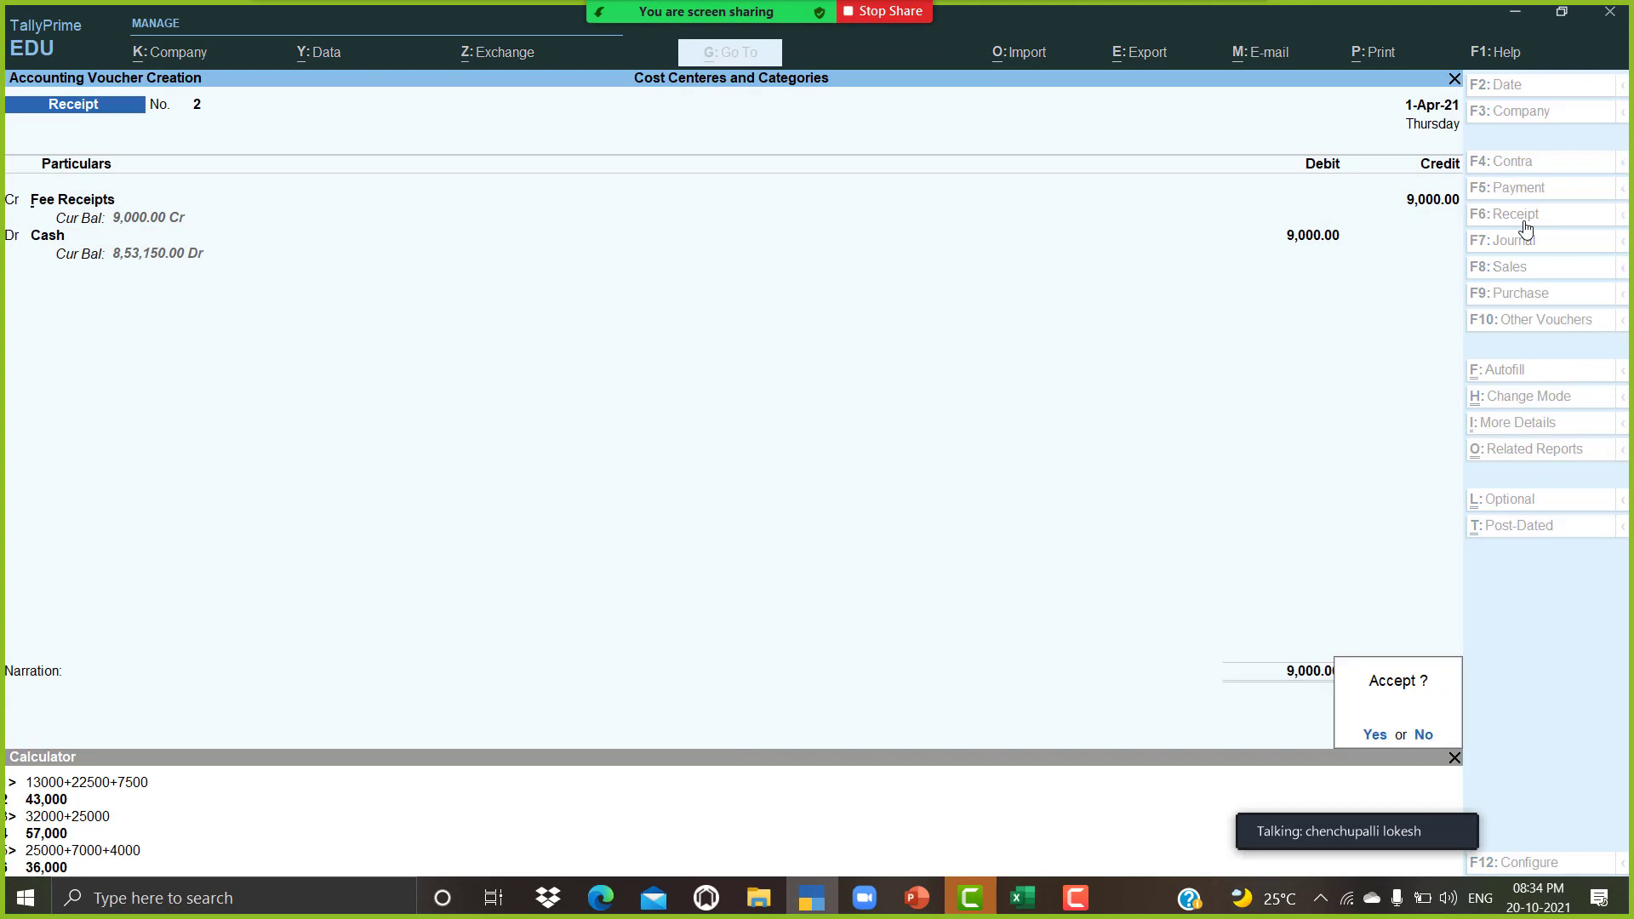
pyautogui.press('Return')
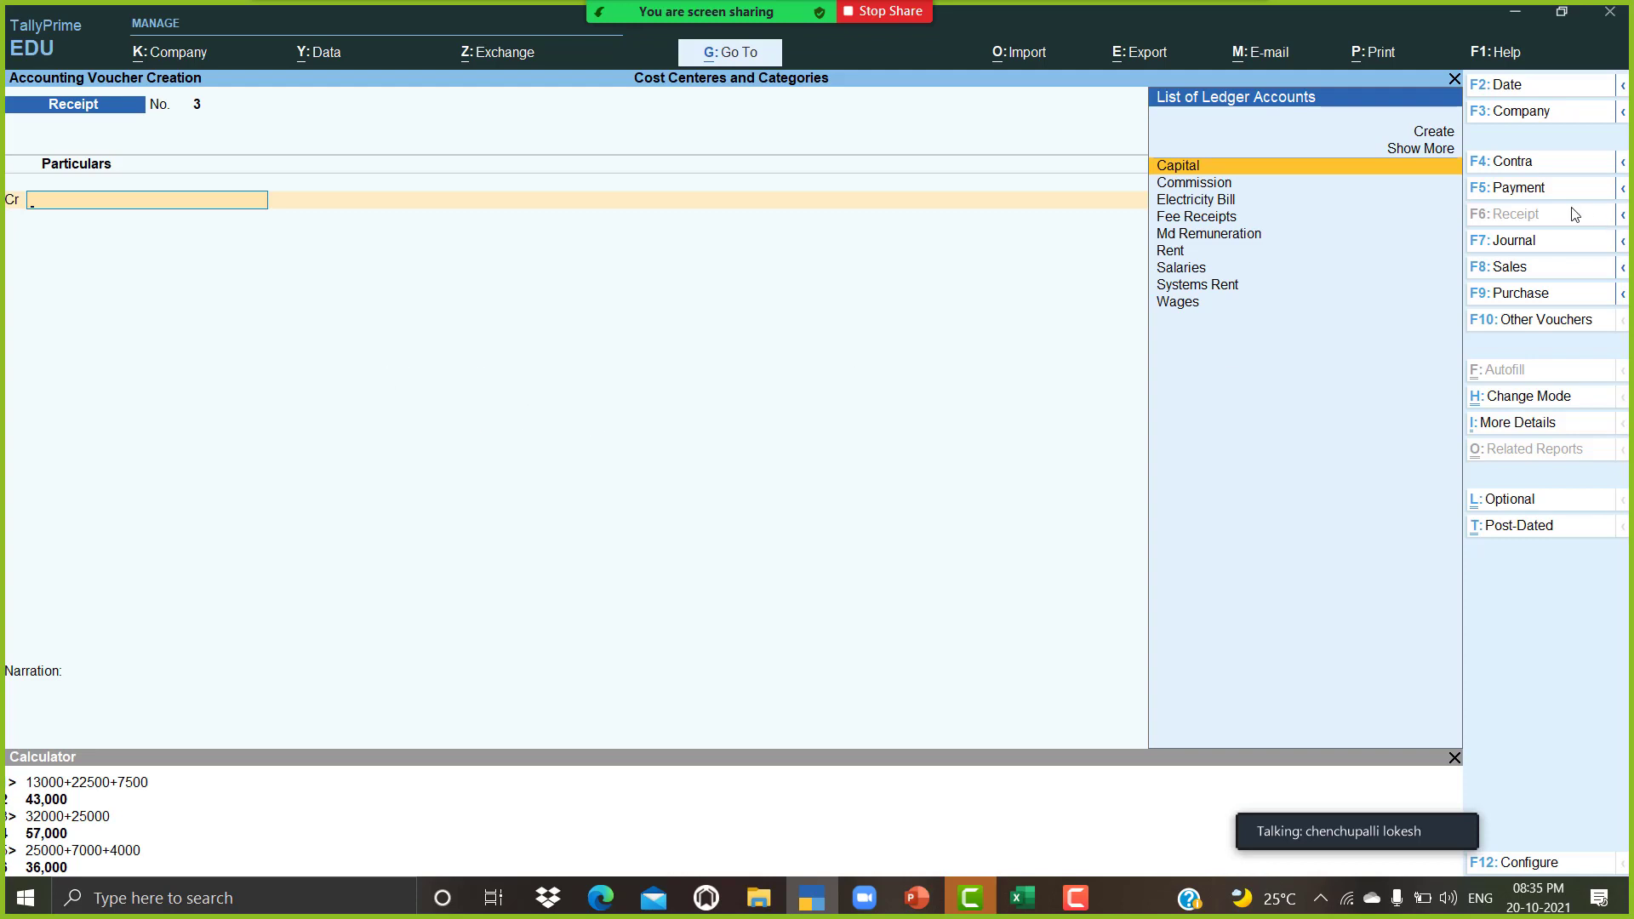
# Step: Start a payment voucher and debit the Md Remuneration ledger with 10,000
pyautogui.click(1541, 191)
pyautogui.write('Md')
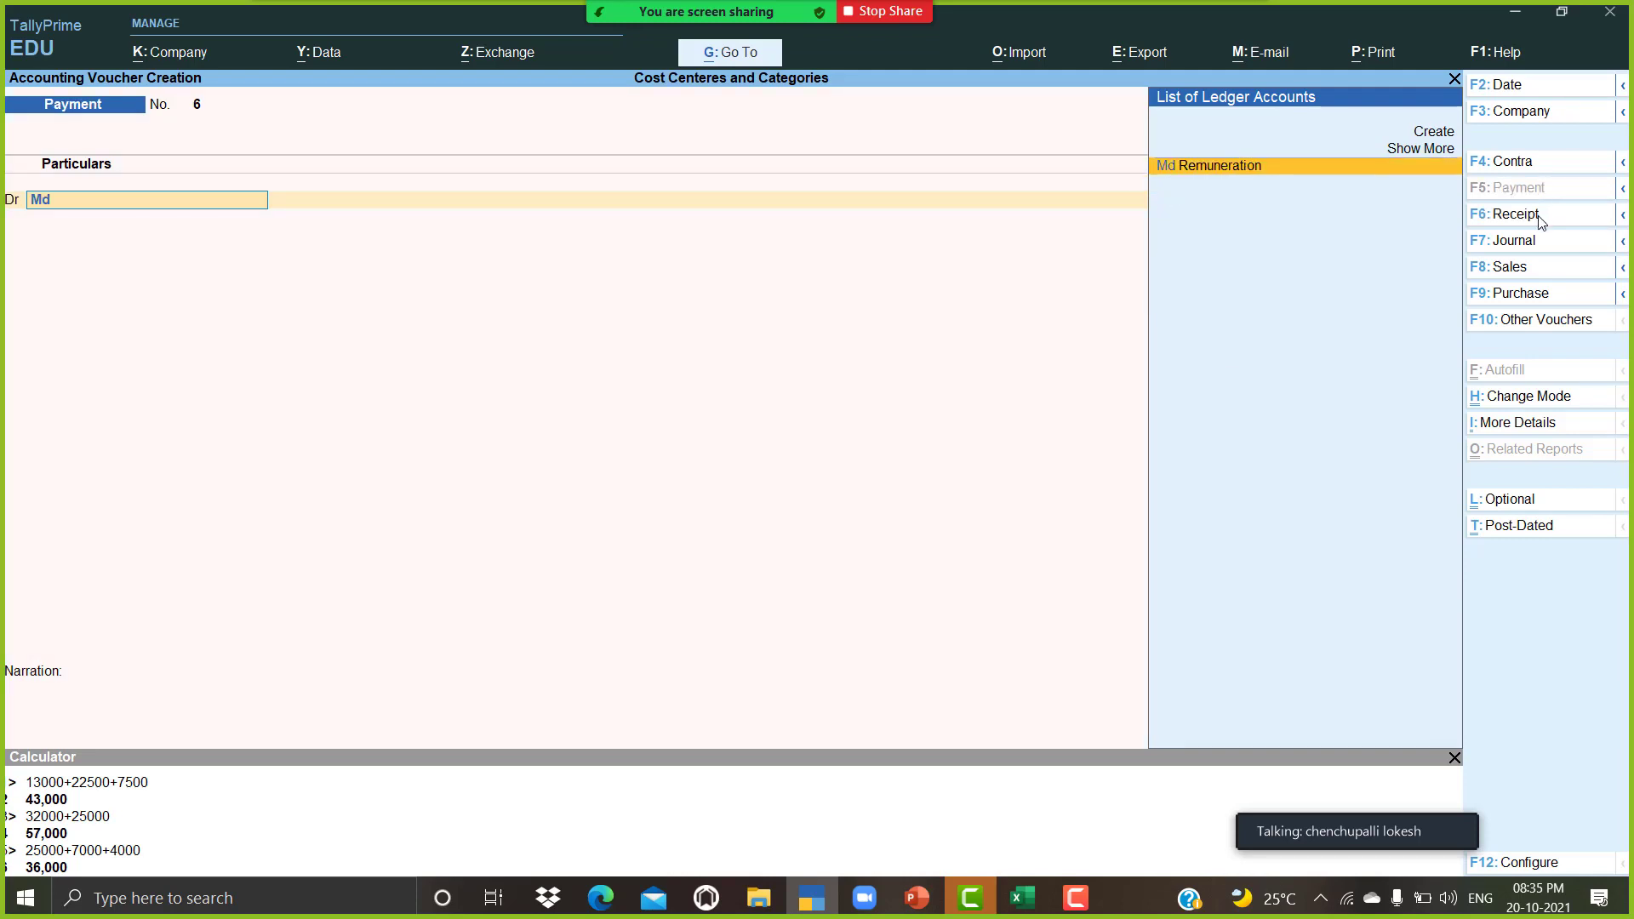
pyautogui.press('Return')
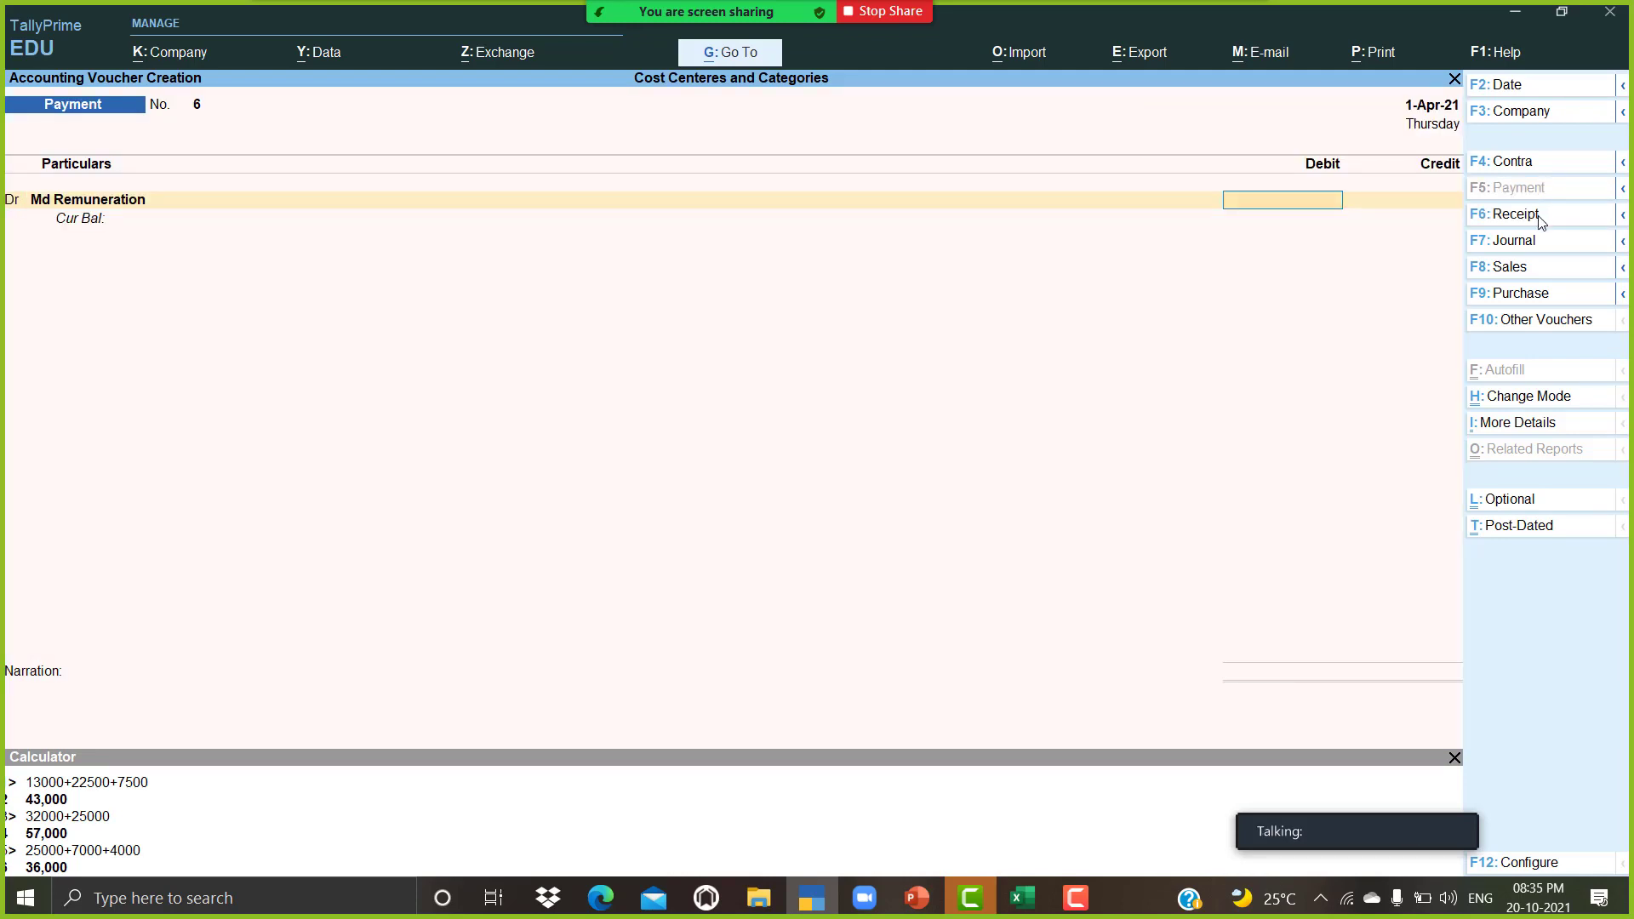
pyautogui.write('10,000')
pyautogui.press('Return')
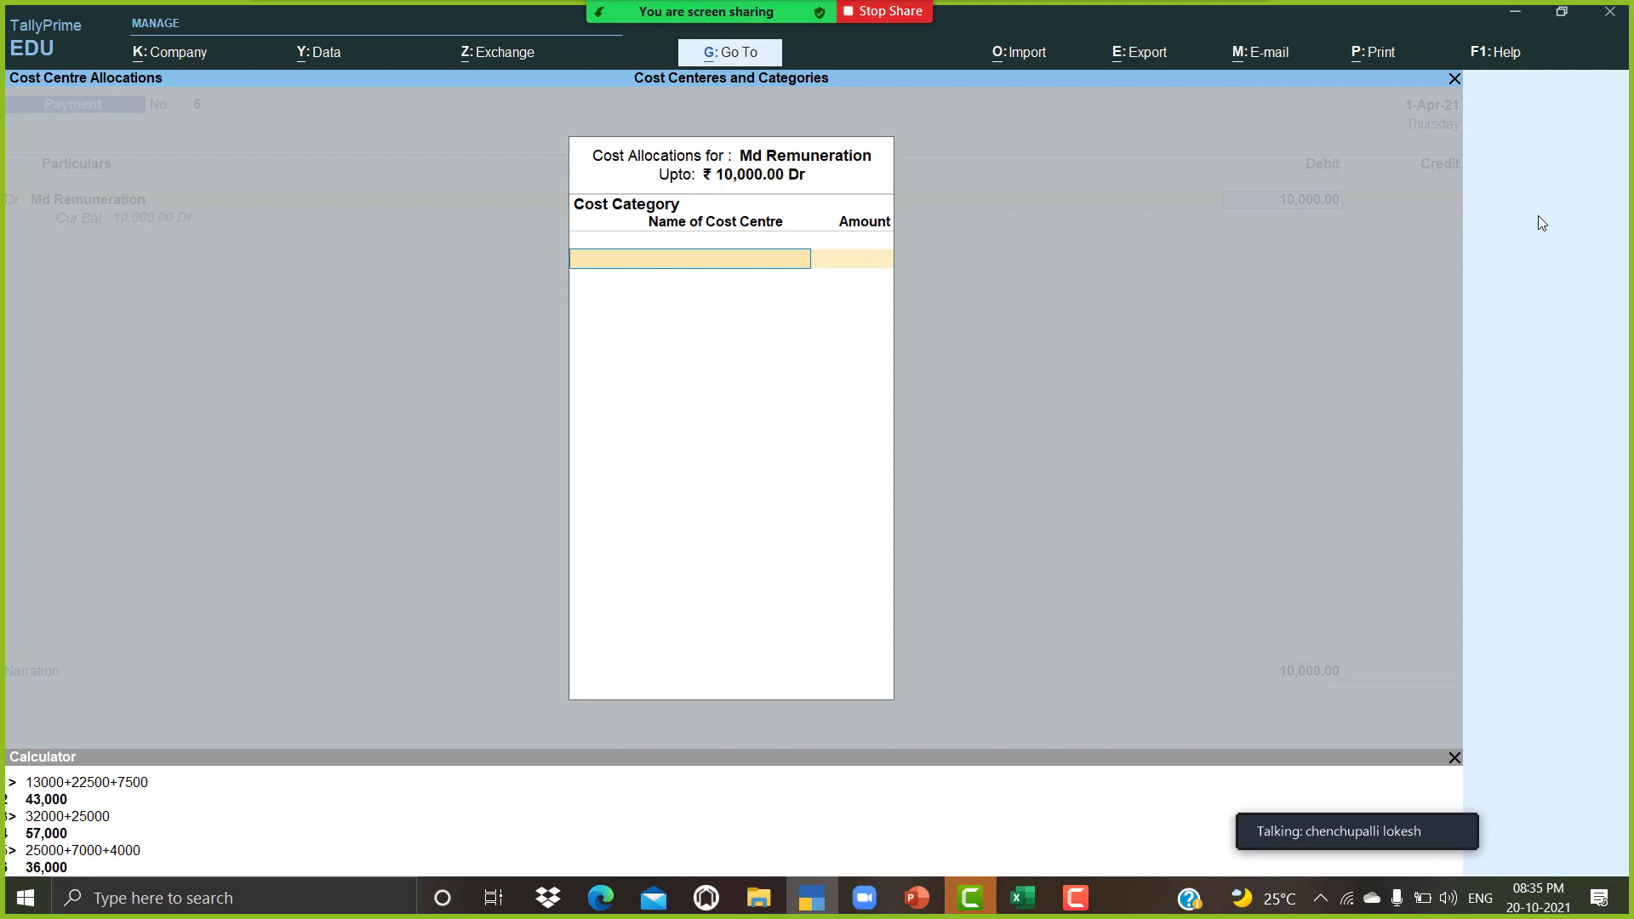
# Step: Leave the cost allocation and alter the Md Remuneration ledger so that cost centres are not applicable
pyautogui.press('Escape')
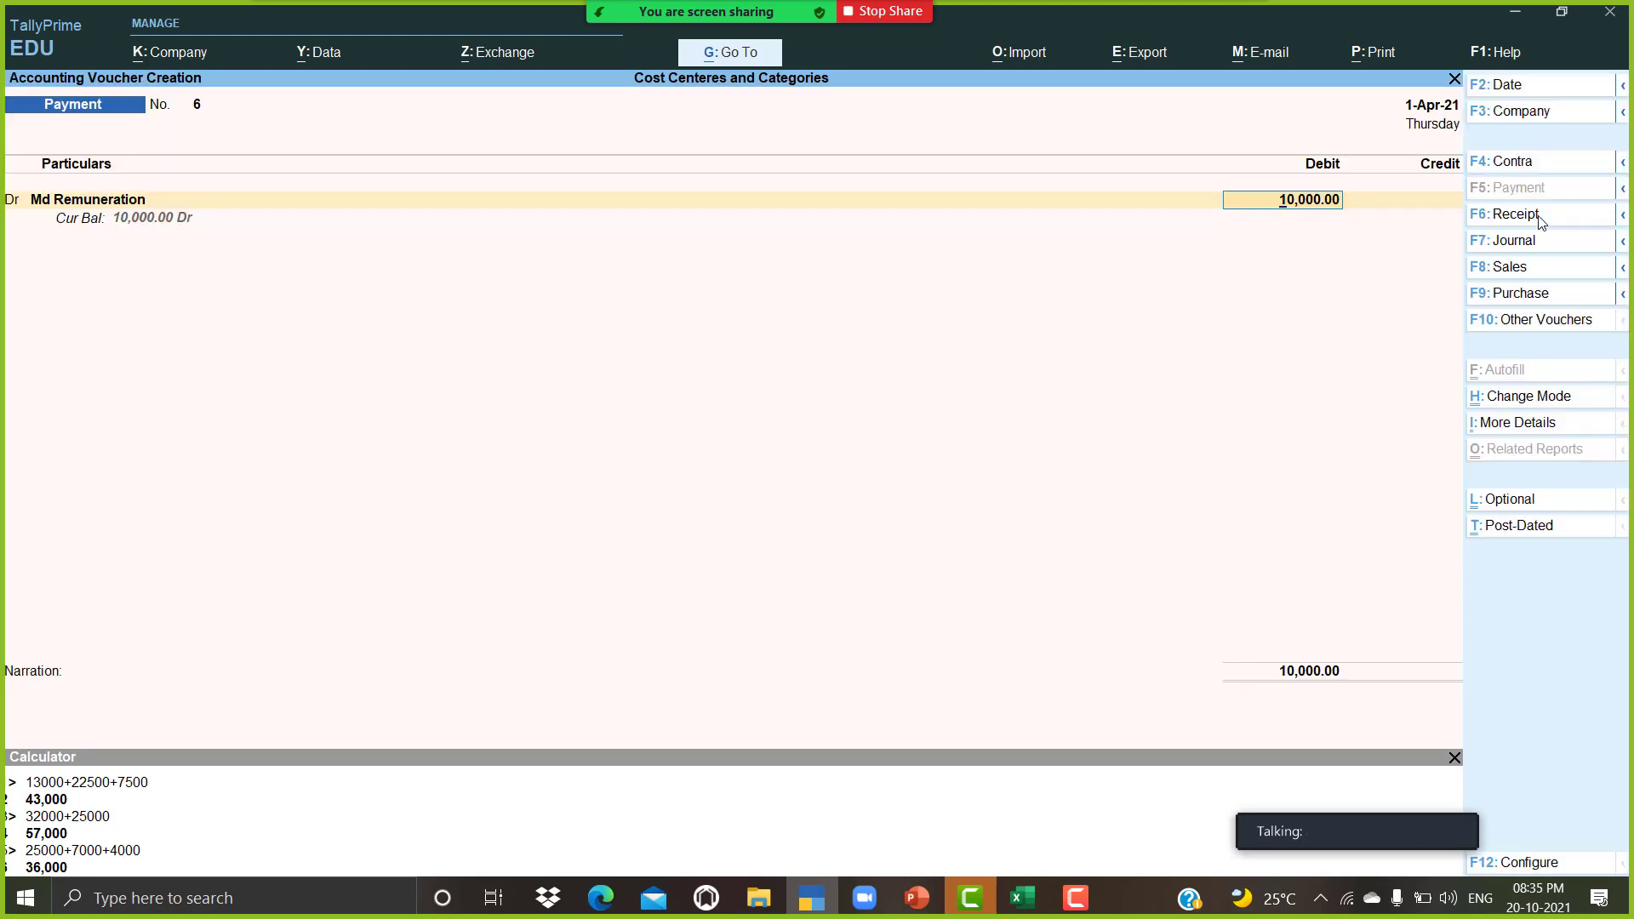
pyautogui.press('BackSpace')
pyautogui.hotkey('ctrl', 'Return')
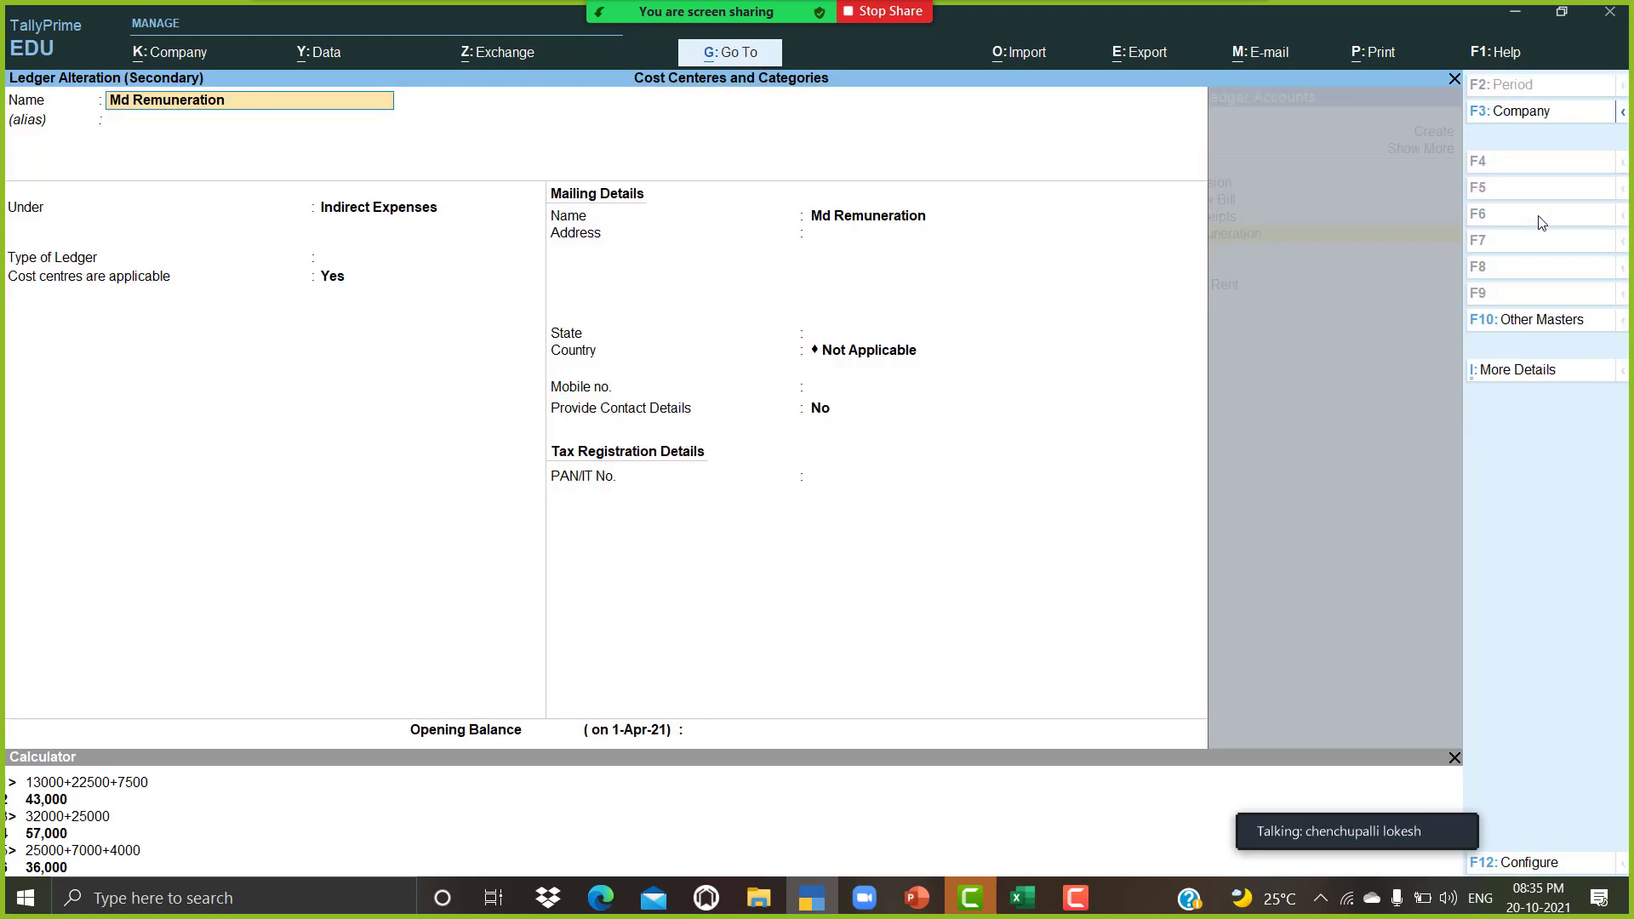
pyautogui.press('Return')
pyautogui.press('Return')
pyautogui.press('Return')
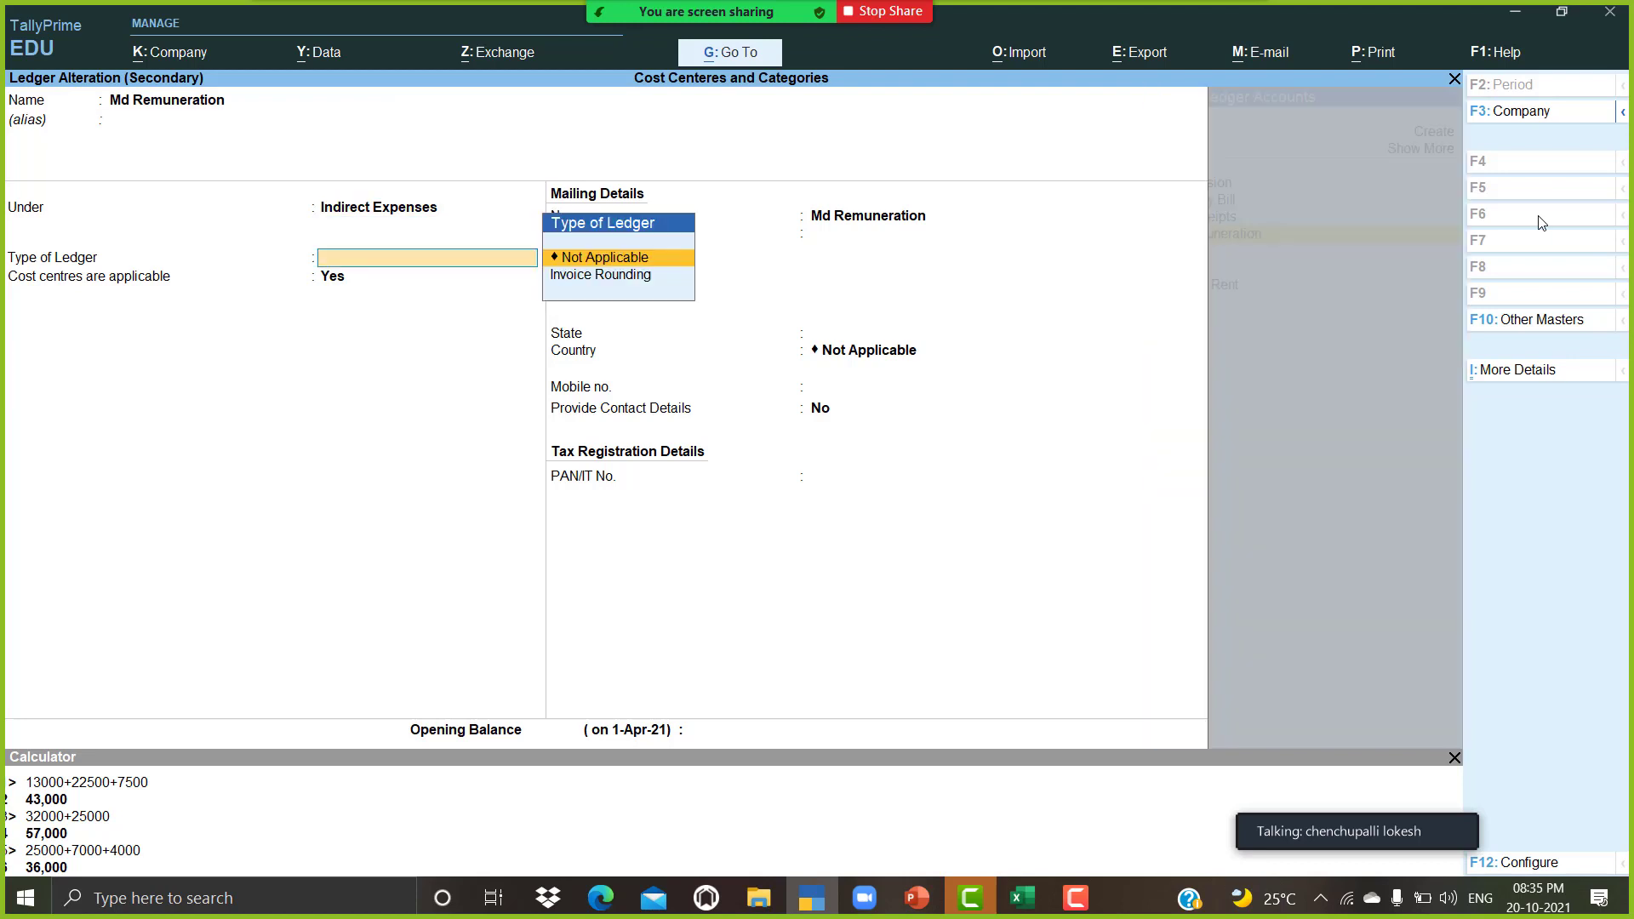
pyautogui.press('Return')
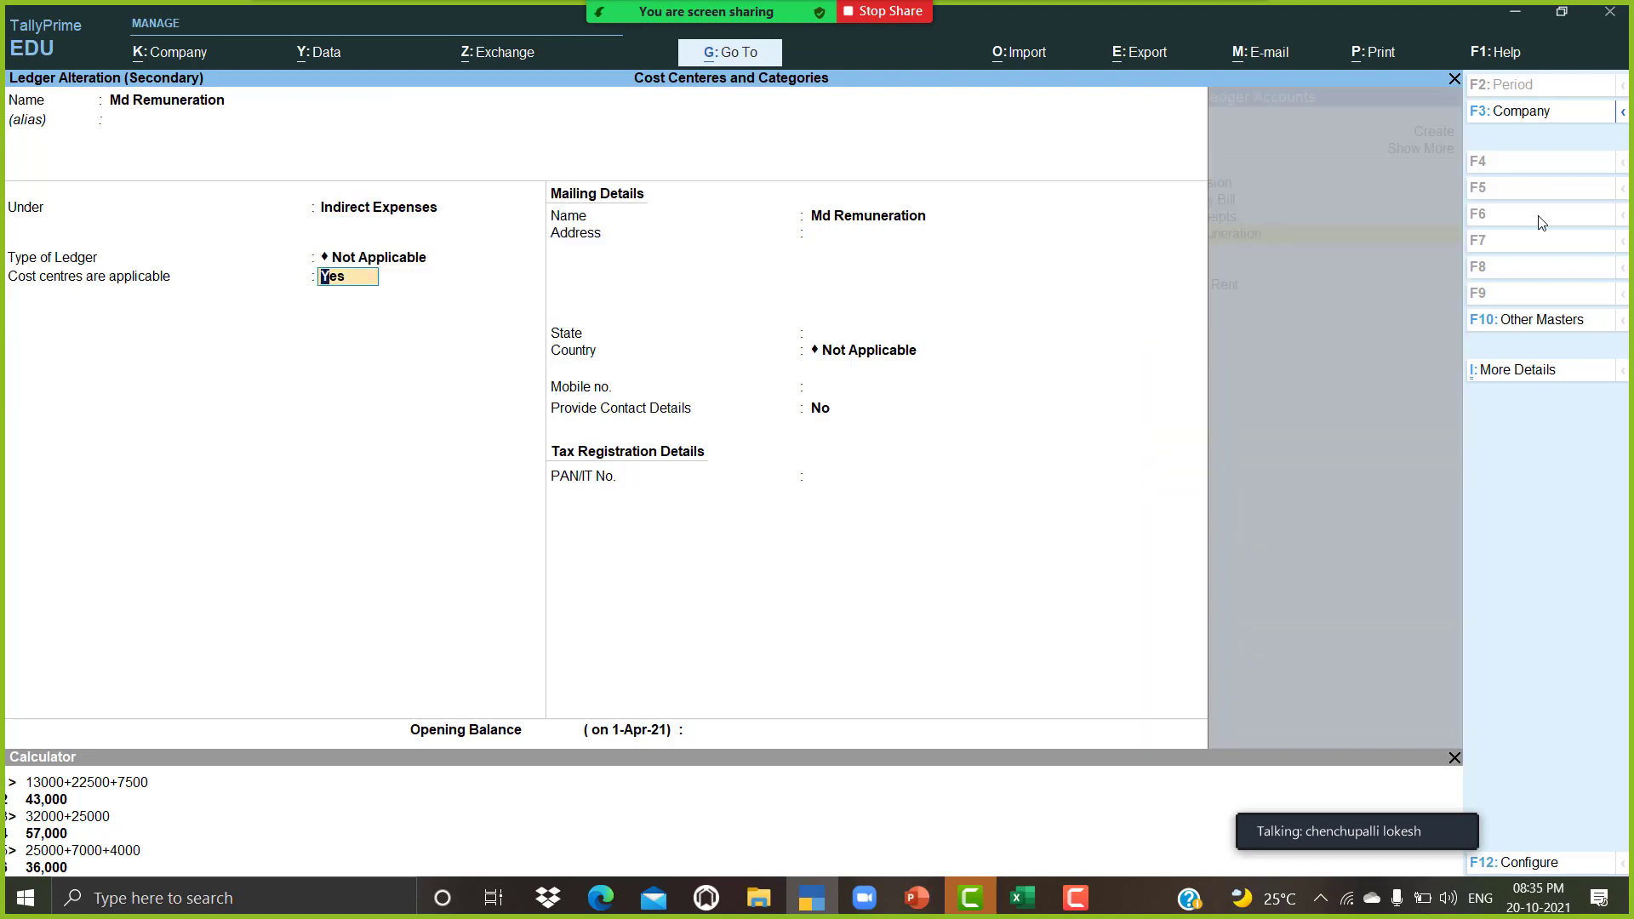
pyautogui.write('n')
pyautogui.press('Return')
pyautogui.press('Return')
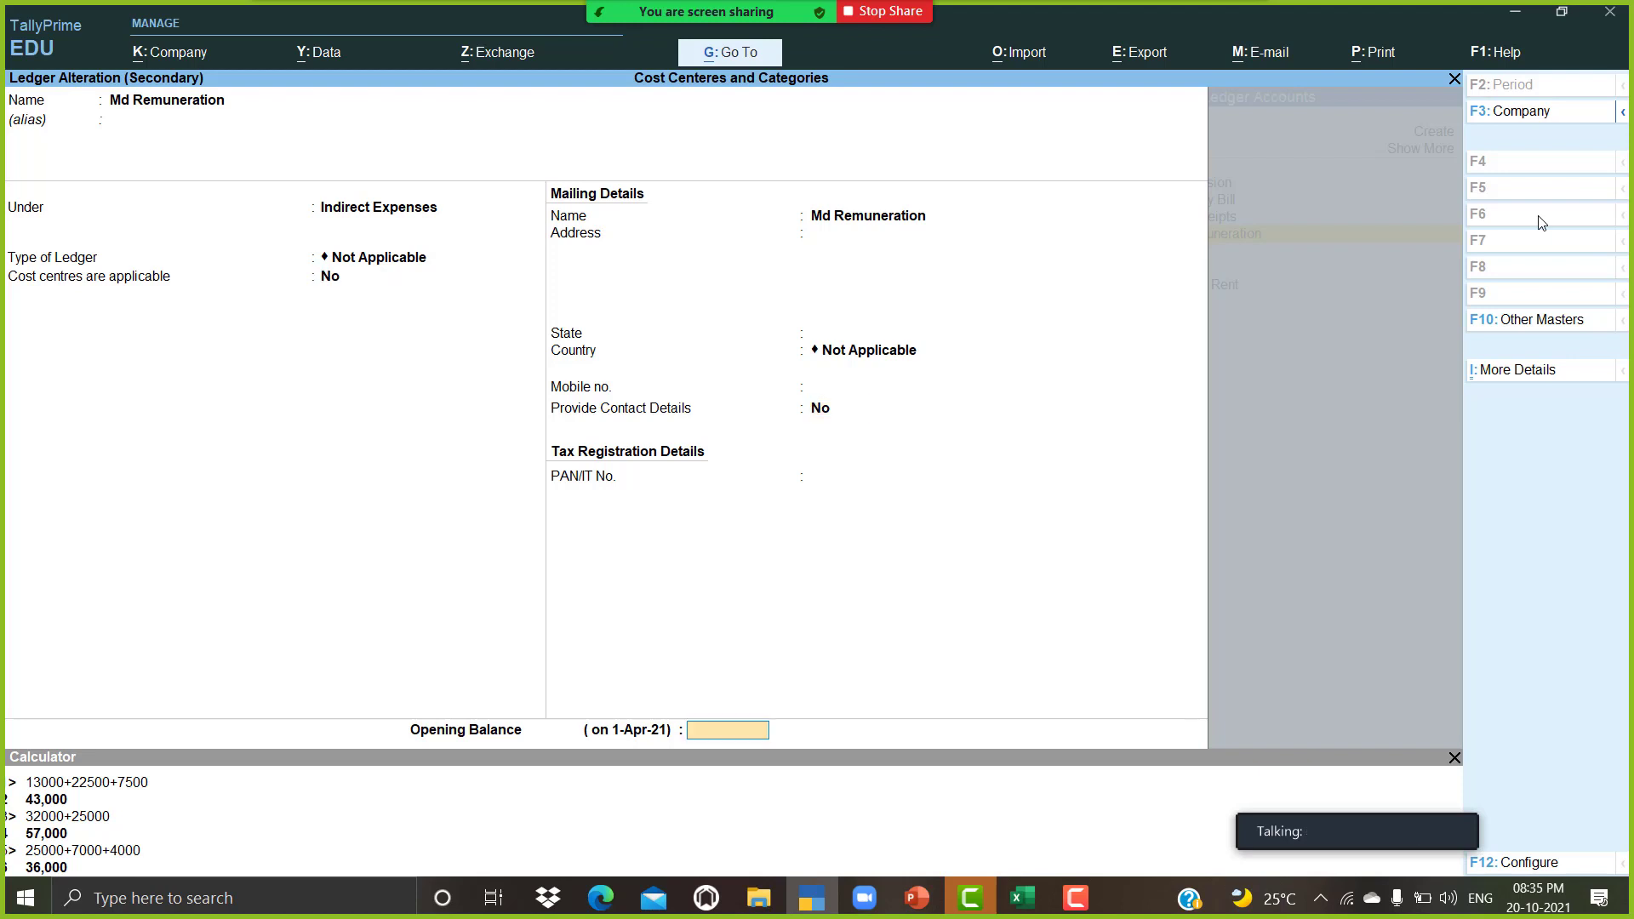
pyautogui.press('Return')
pyautogui.press('Return')
pyautogui.press('Return')
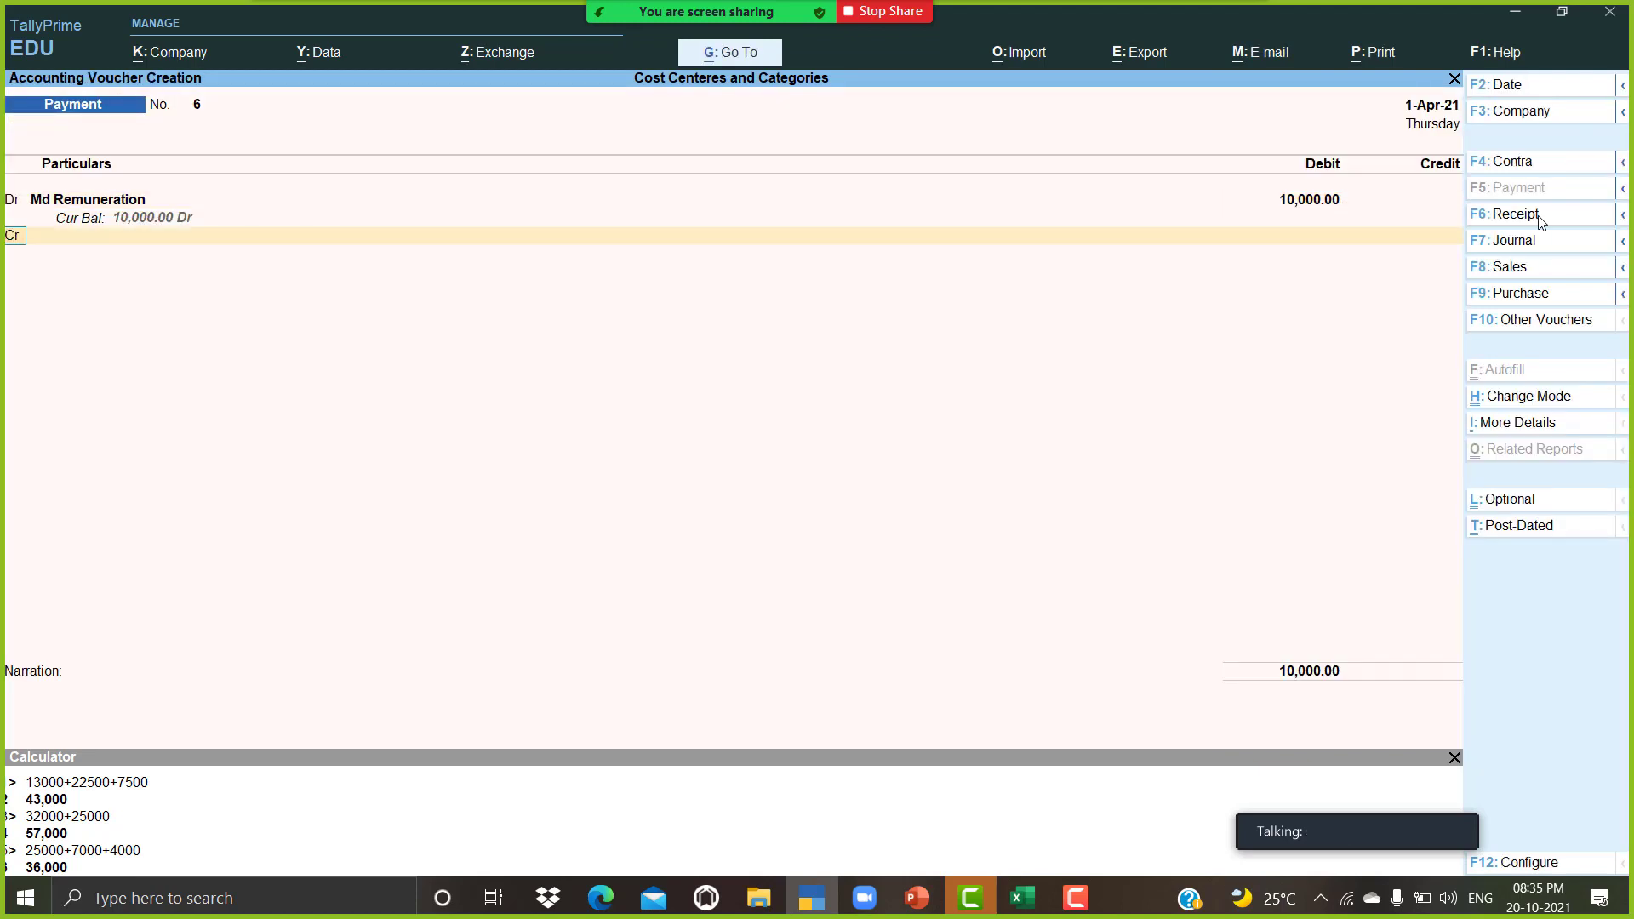
# Step: Credit Cash with 10,000 and save the Md Remuneration payment voucher without a narration
pyautogui.press('Return')
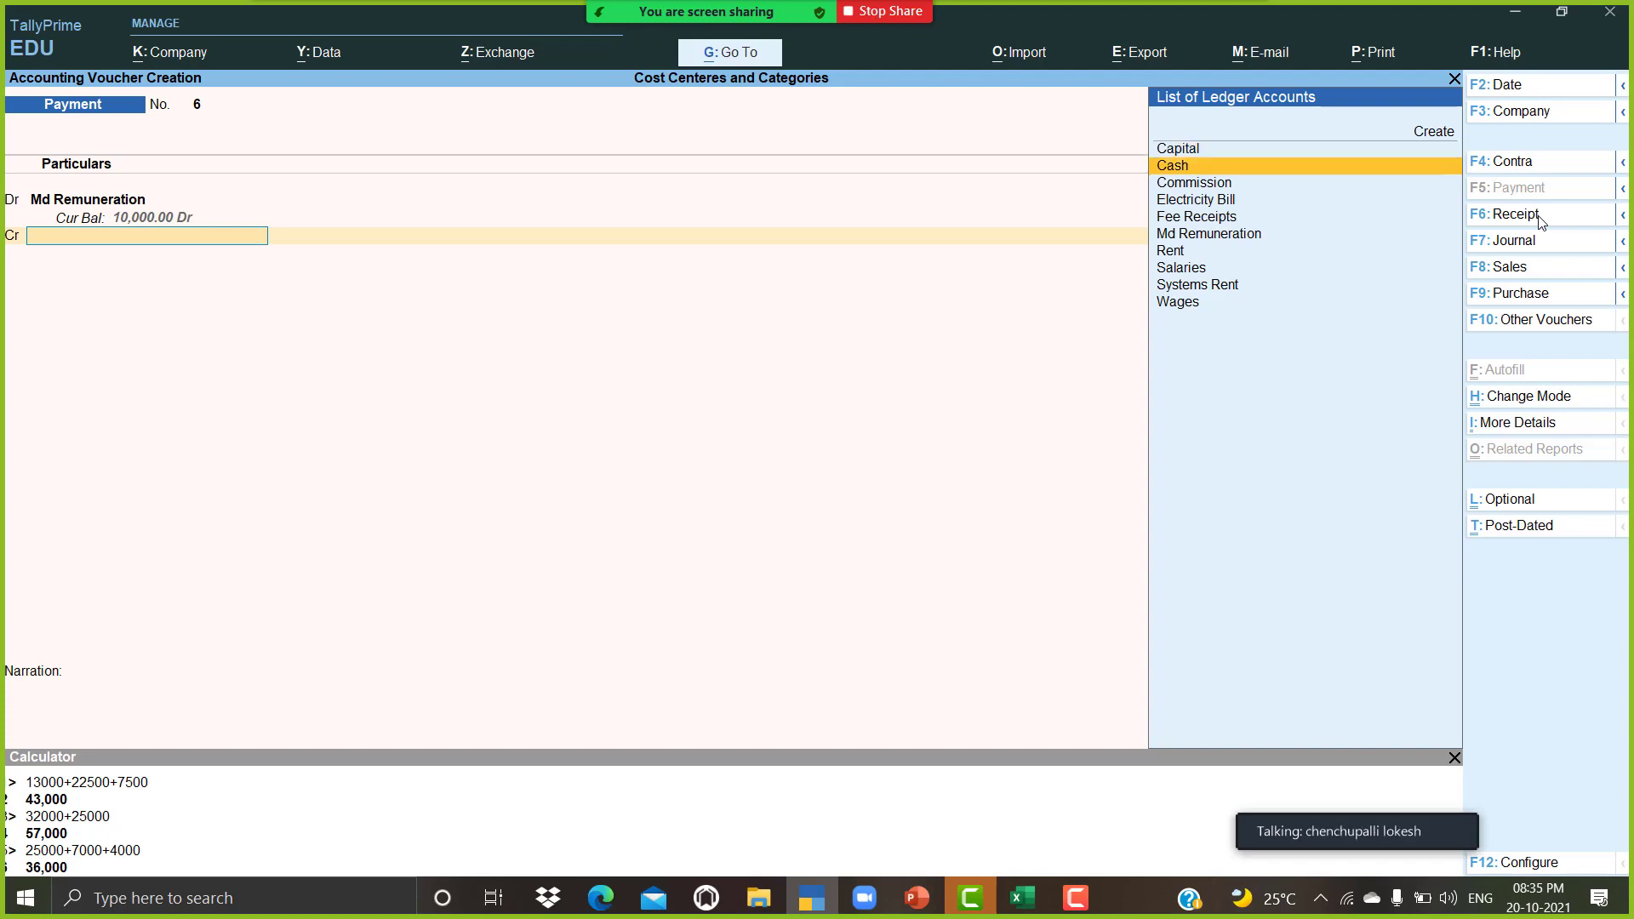
pyautogui.press('Return')
pyautogui.press('Return')
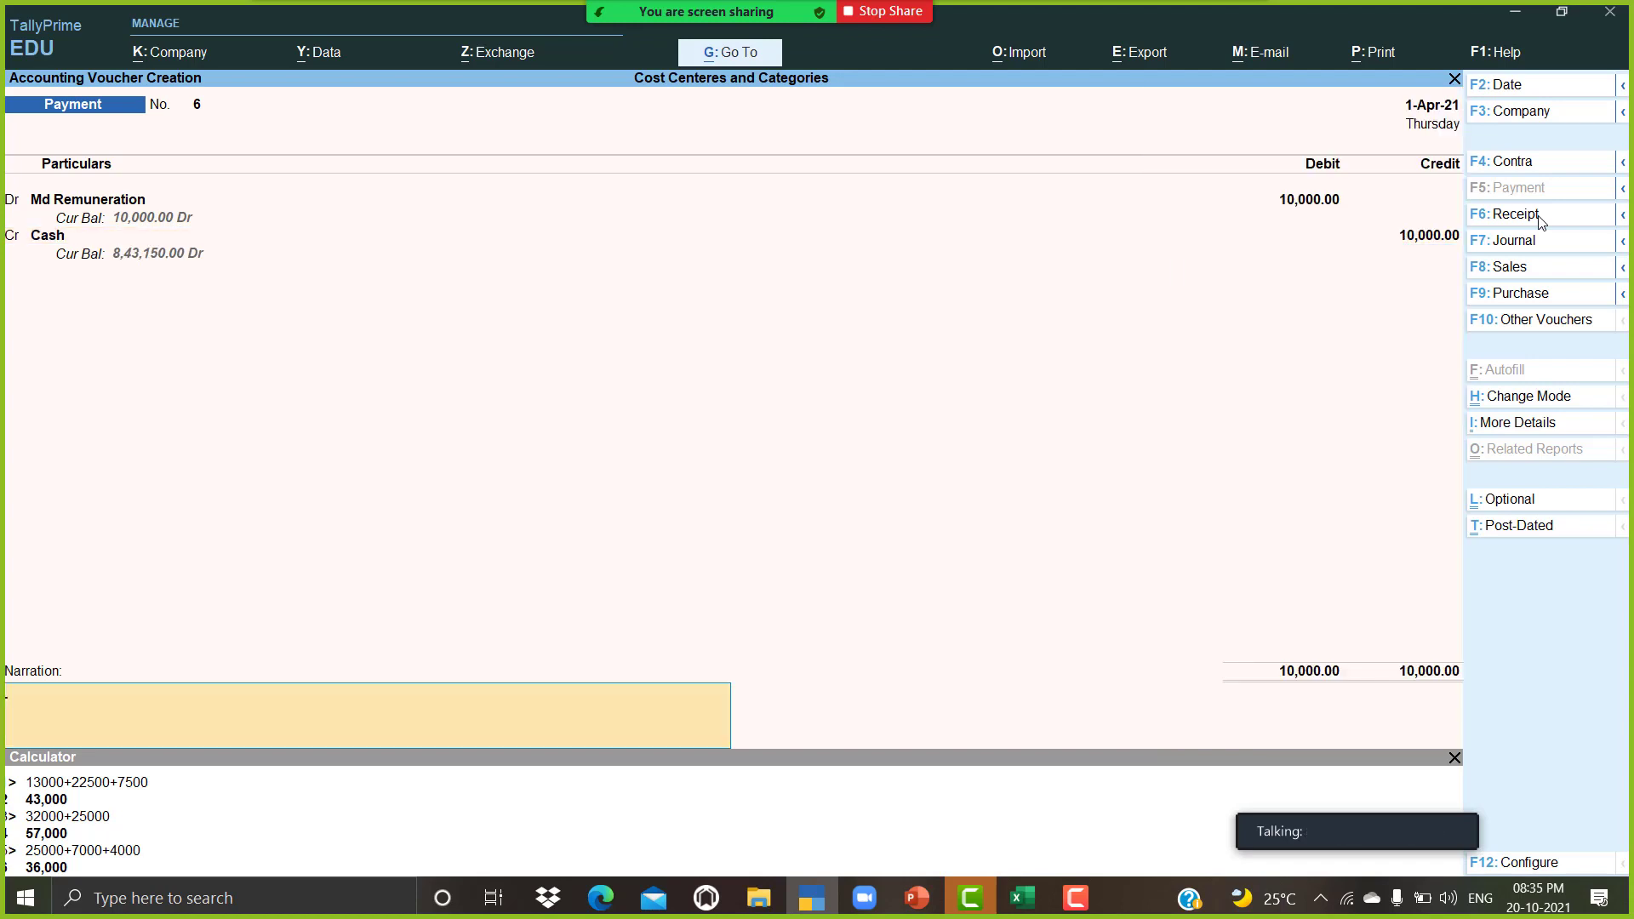
pyautogui.press('Return')
pyautogui.press('Return')
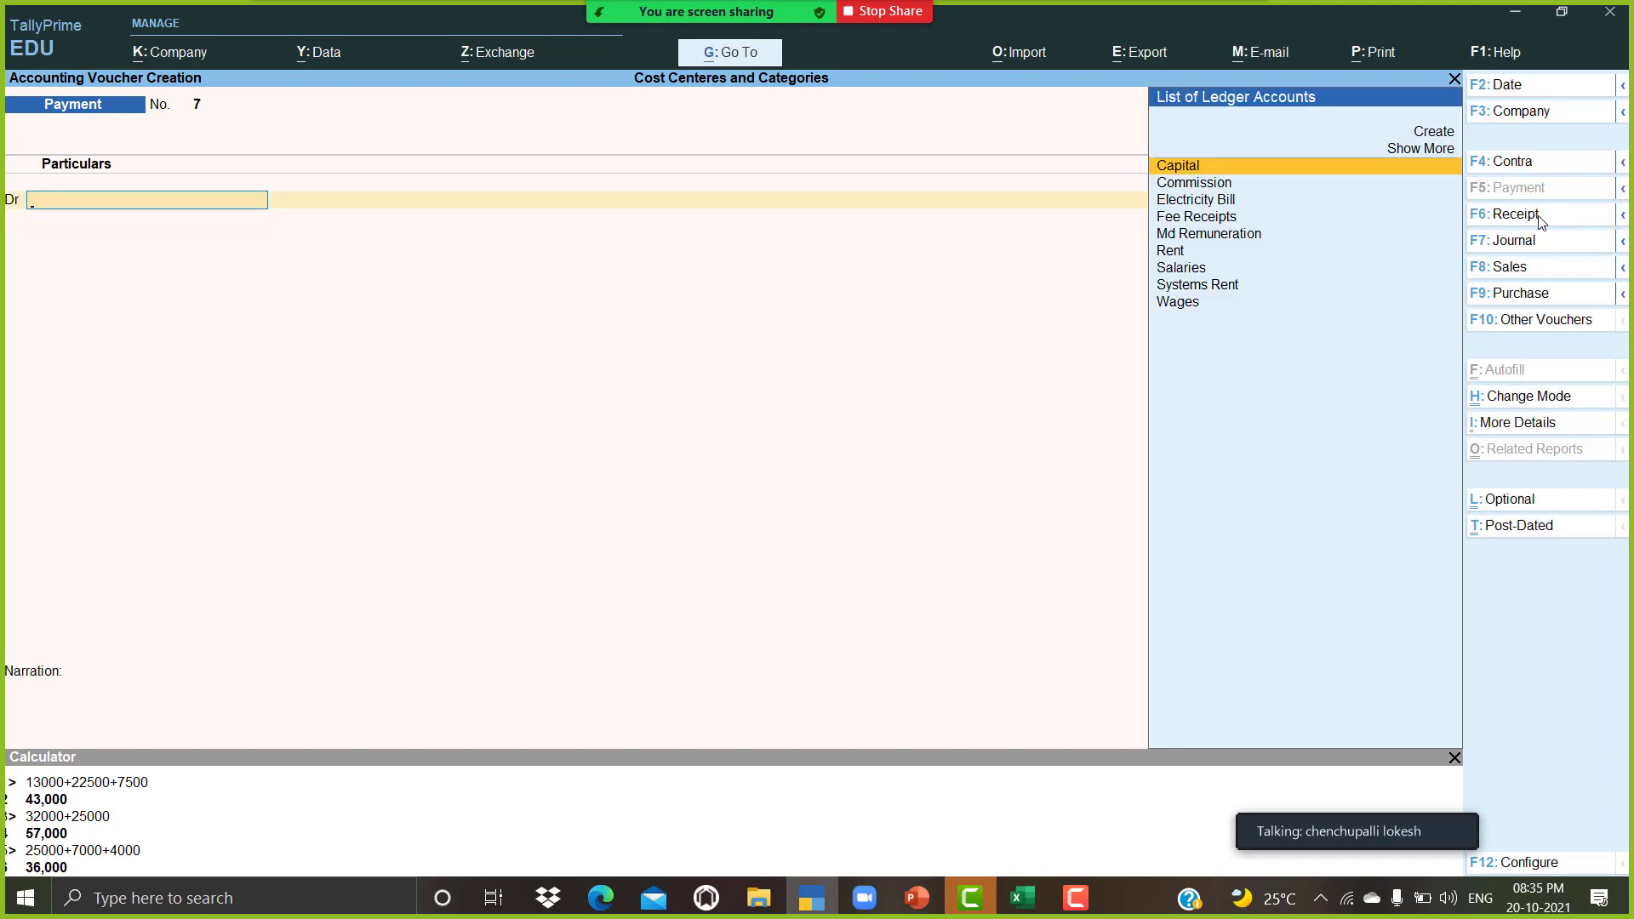
# Step: Debit the Rent ledger with 4500 in the new payment voucher
pyautogui.write('r')
pyautogui.press('Return')
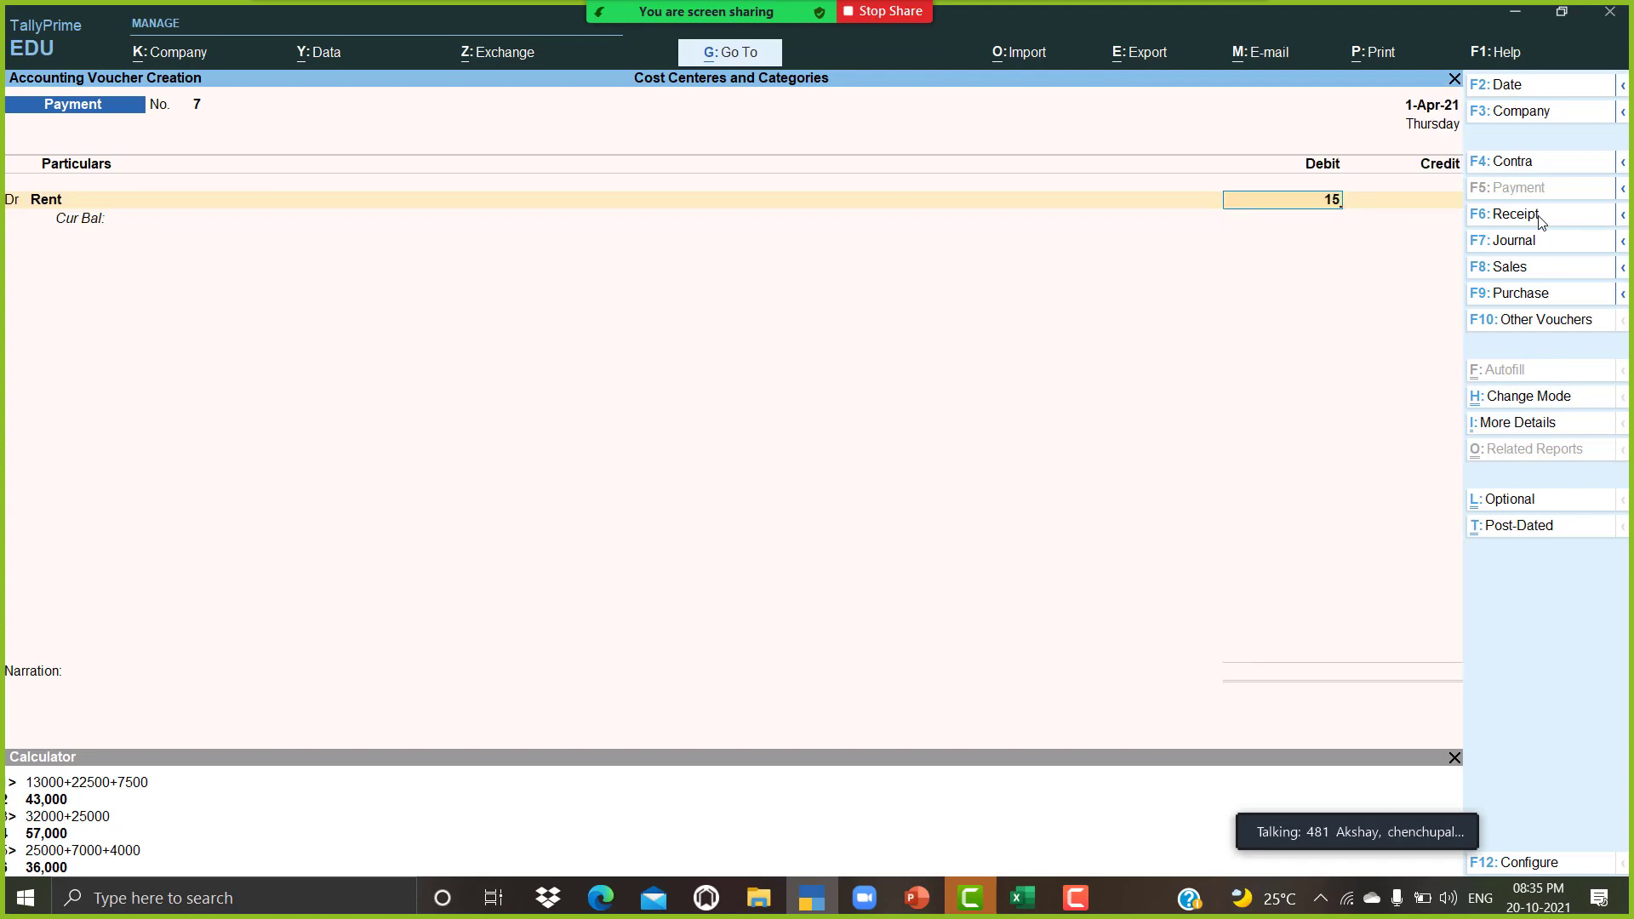
pyautogui.write('4500')
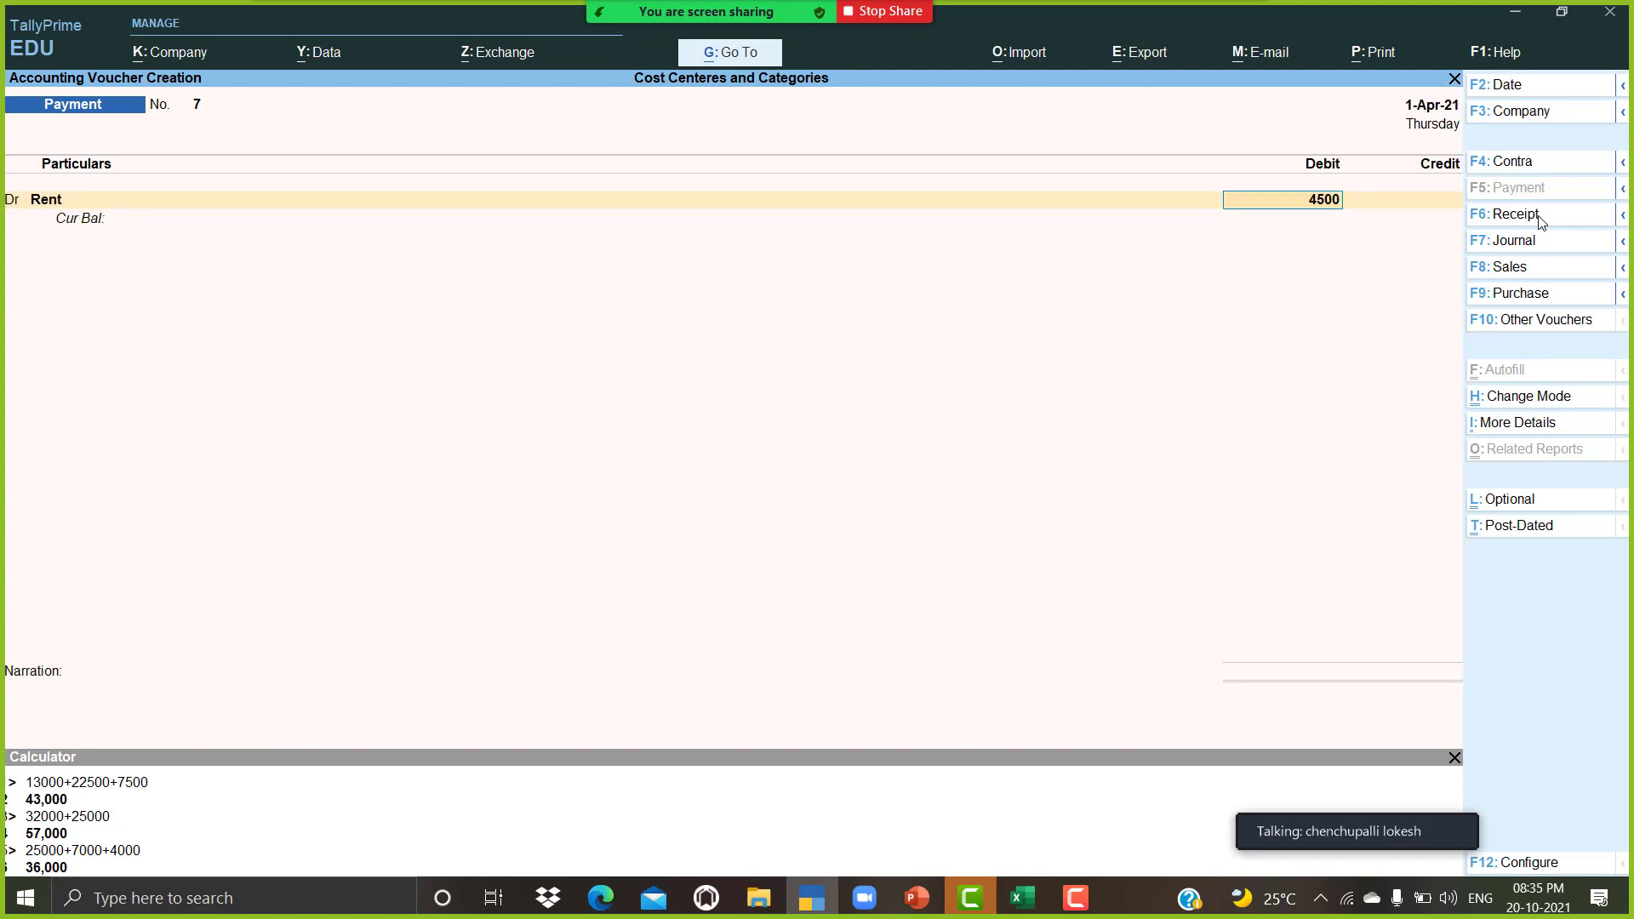
pyautogui.press('Return')
# Step: Leave the cost allocation and alter the Rent ledger so that cost centres are not applicable
pyautogui.press('Escape')
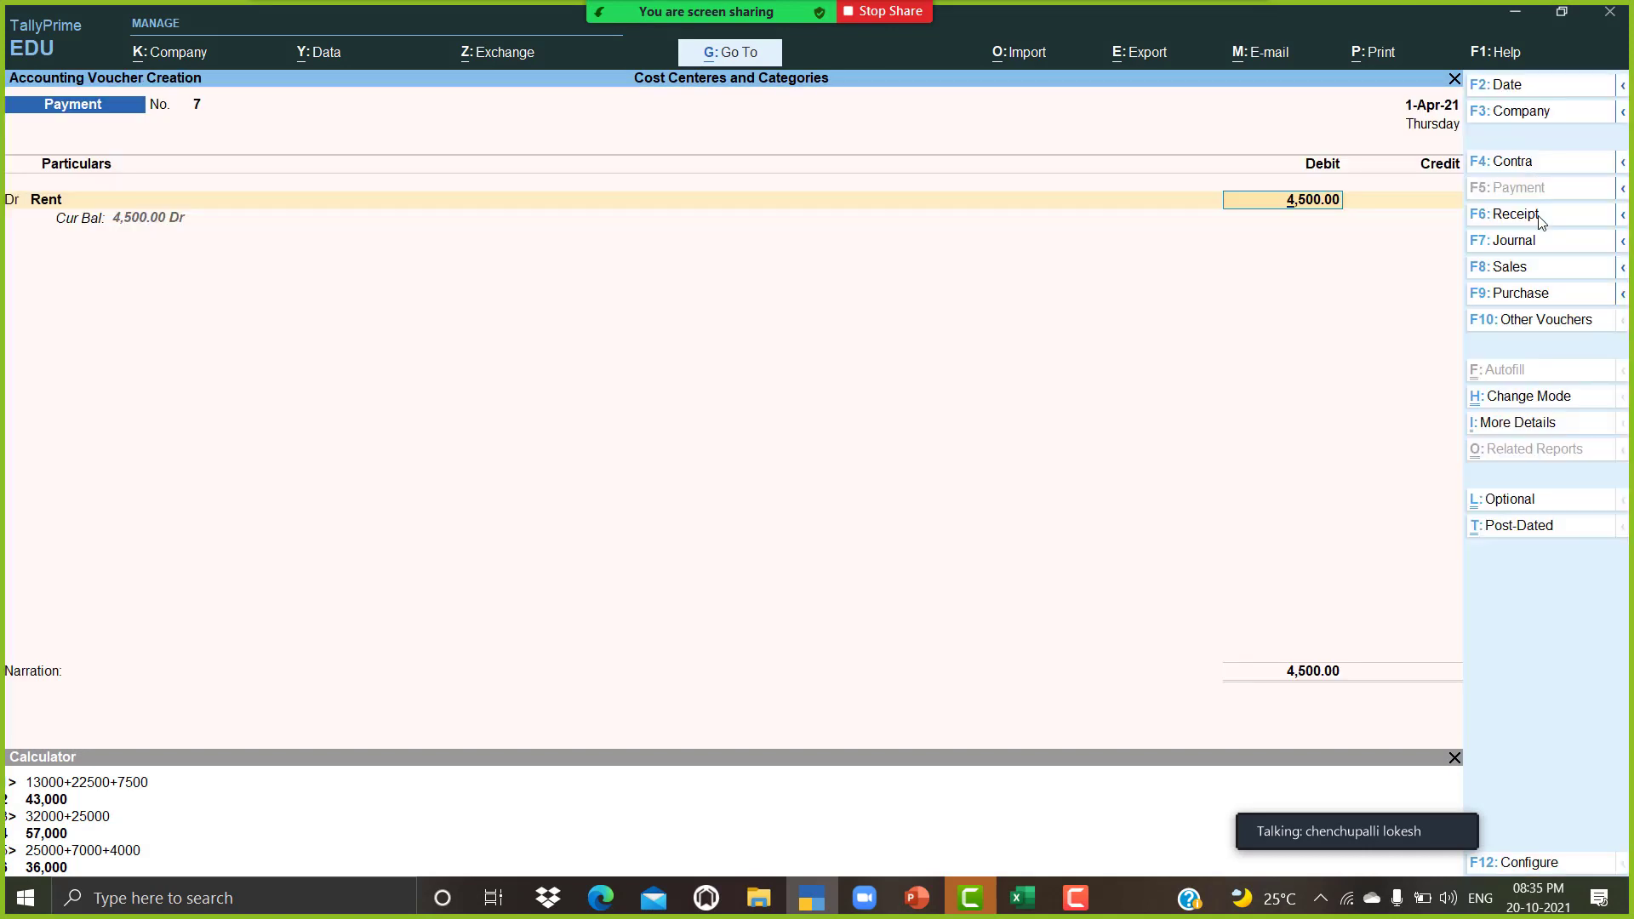
pyautogui.hotkey('shift', 'Tab')
pyautogui.hotkey('ctrl', 'Return')
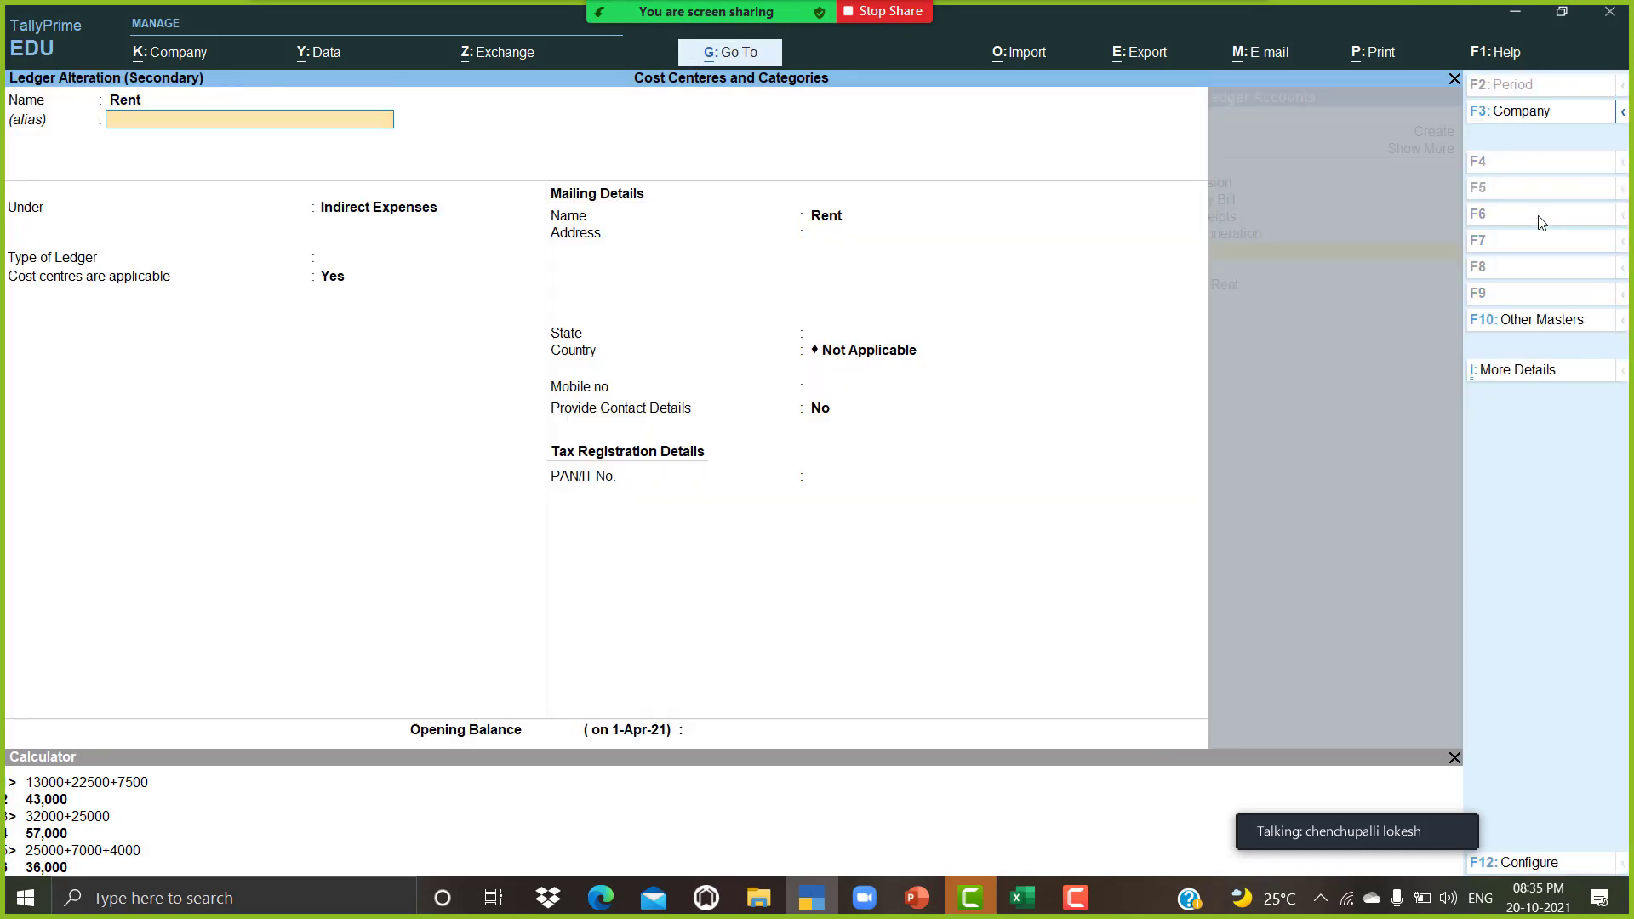
pyautogui.press('Return')
pyautogui.press('Return')
pyautogui.press('Return')
pyautogui.write('n')
pyautogui.press('Return')
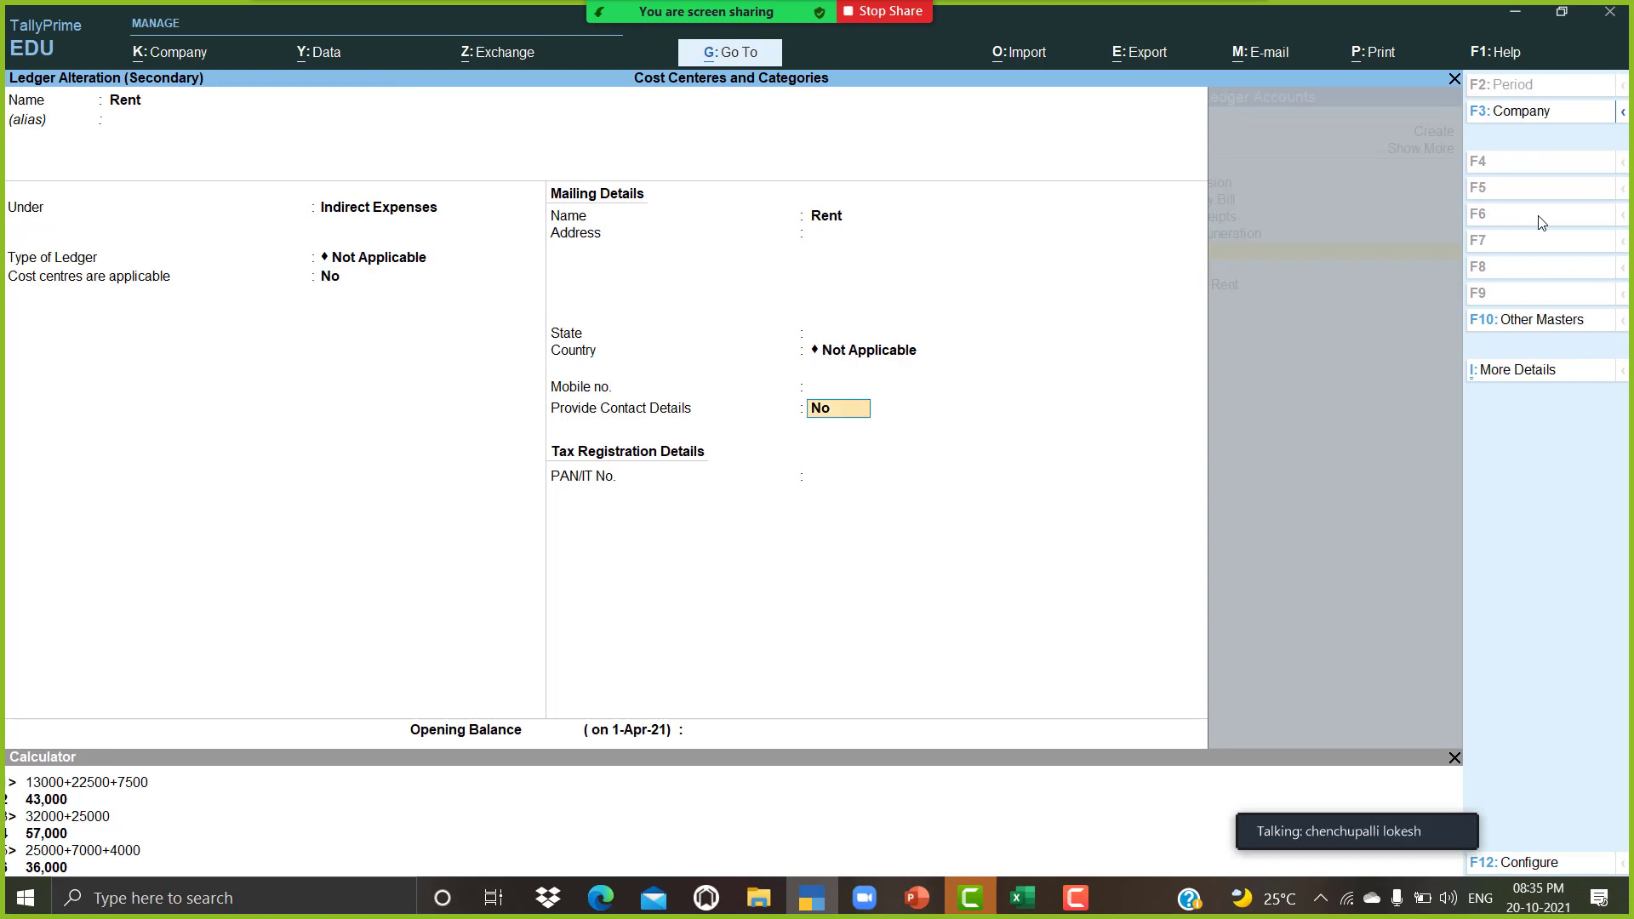
pyautogui.press('Return')
pyautogui.press('Return')
pyautogui.press('Return')
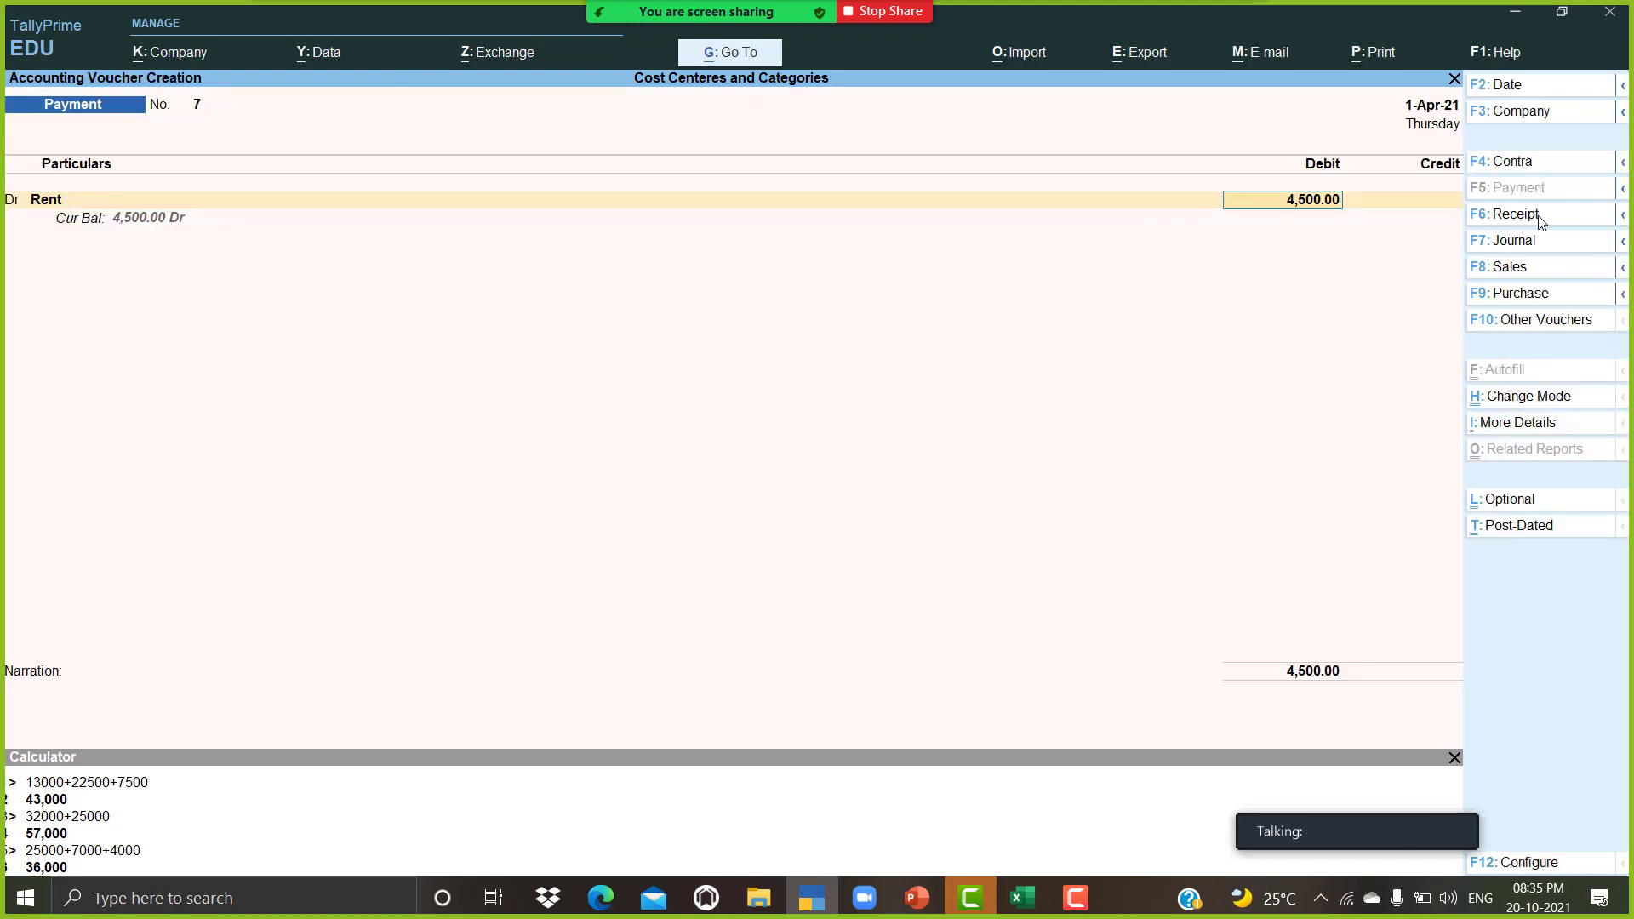
# Step: Credit Cash with 4,500 and save the Rent payment voucher without a narration
pyautogui.press('Return')
pyautogui.press('Down')
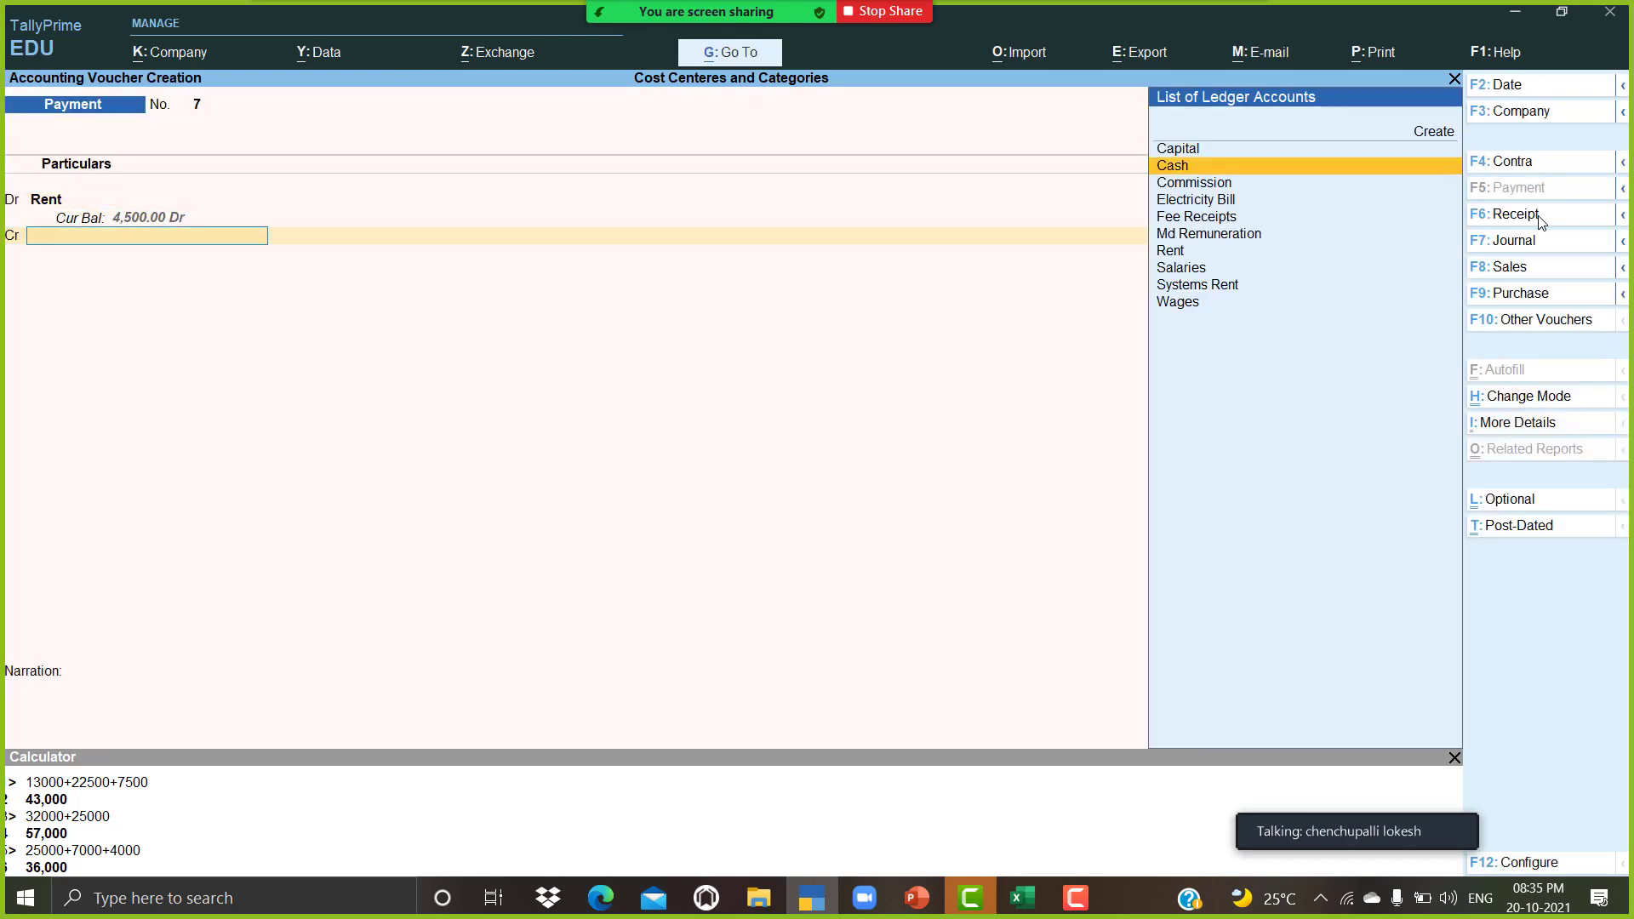
pyautogui.press('Return')
pyautogui.press('Return')
pyautogui.press('Return')
pyautogui.press('Return')
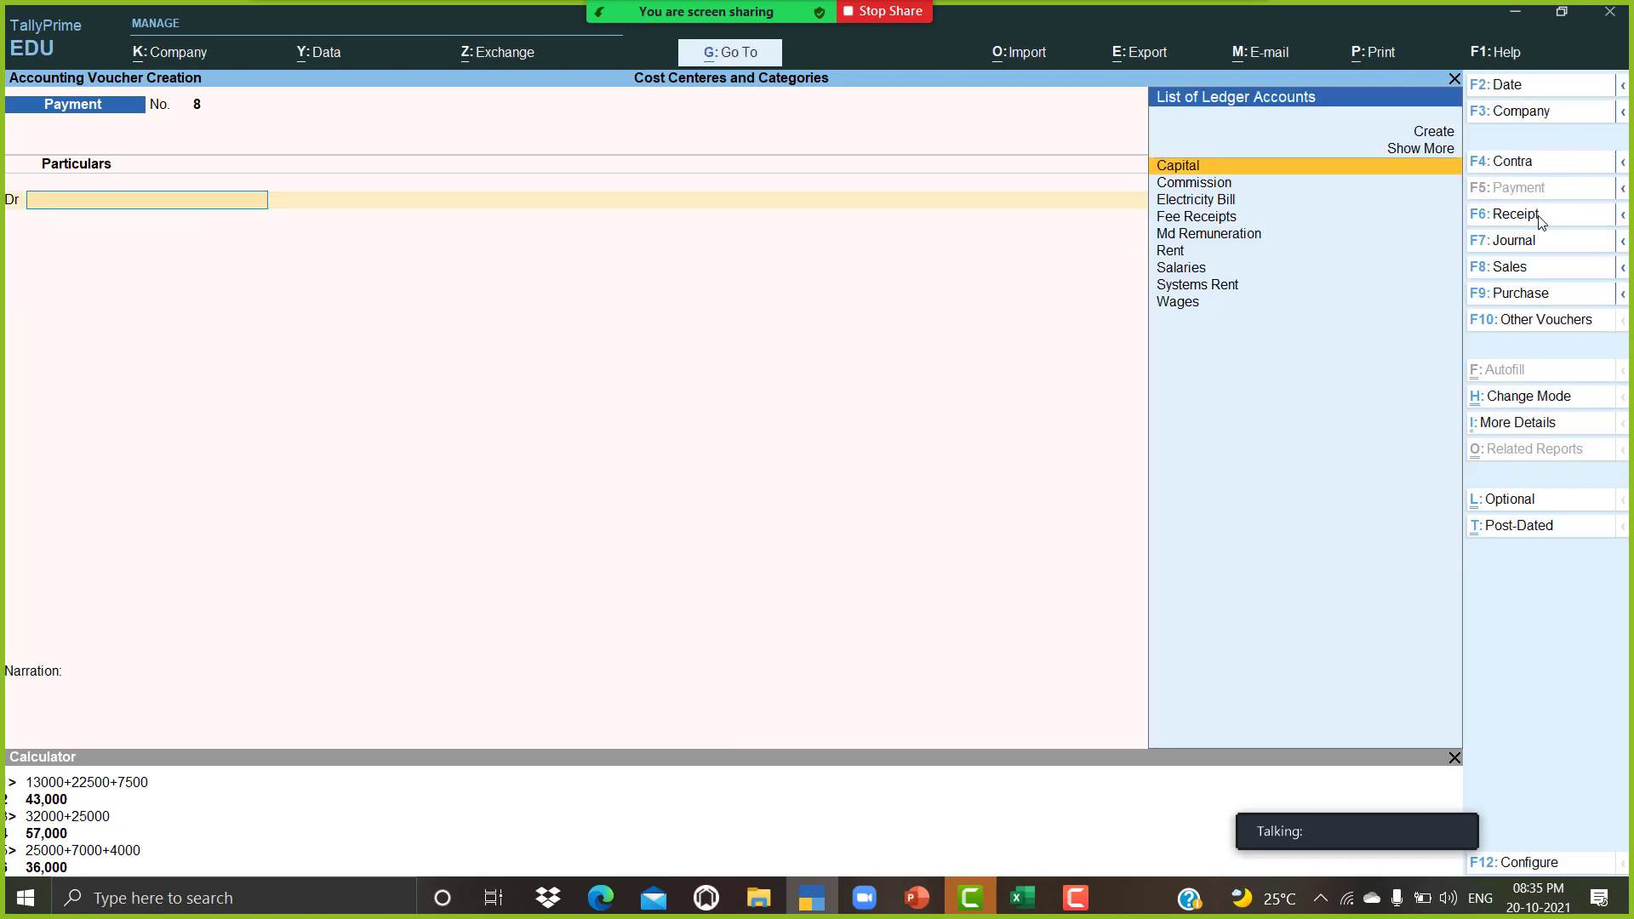
pyautogui.press('Escape')
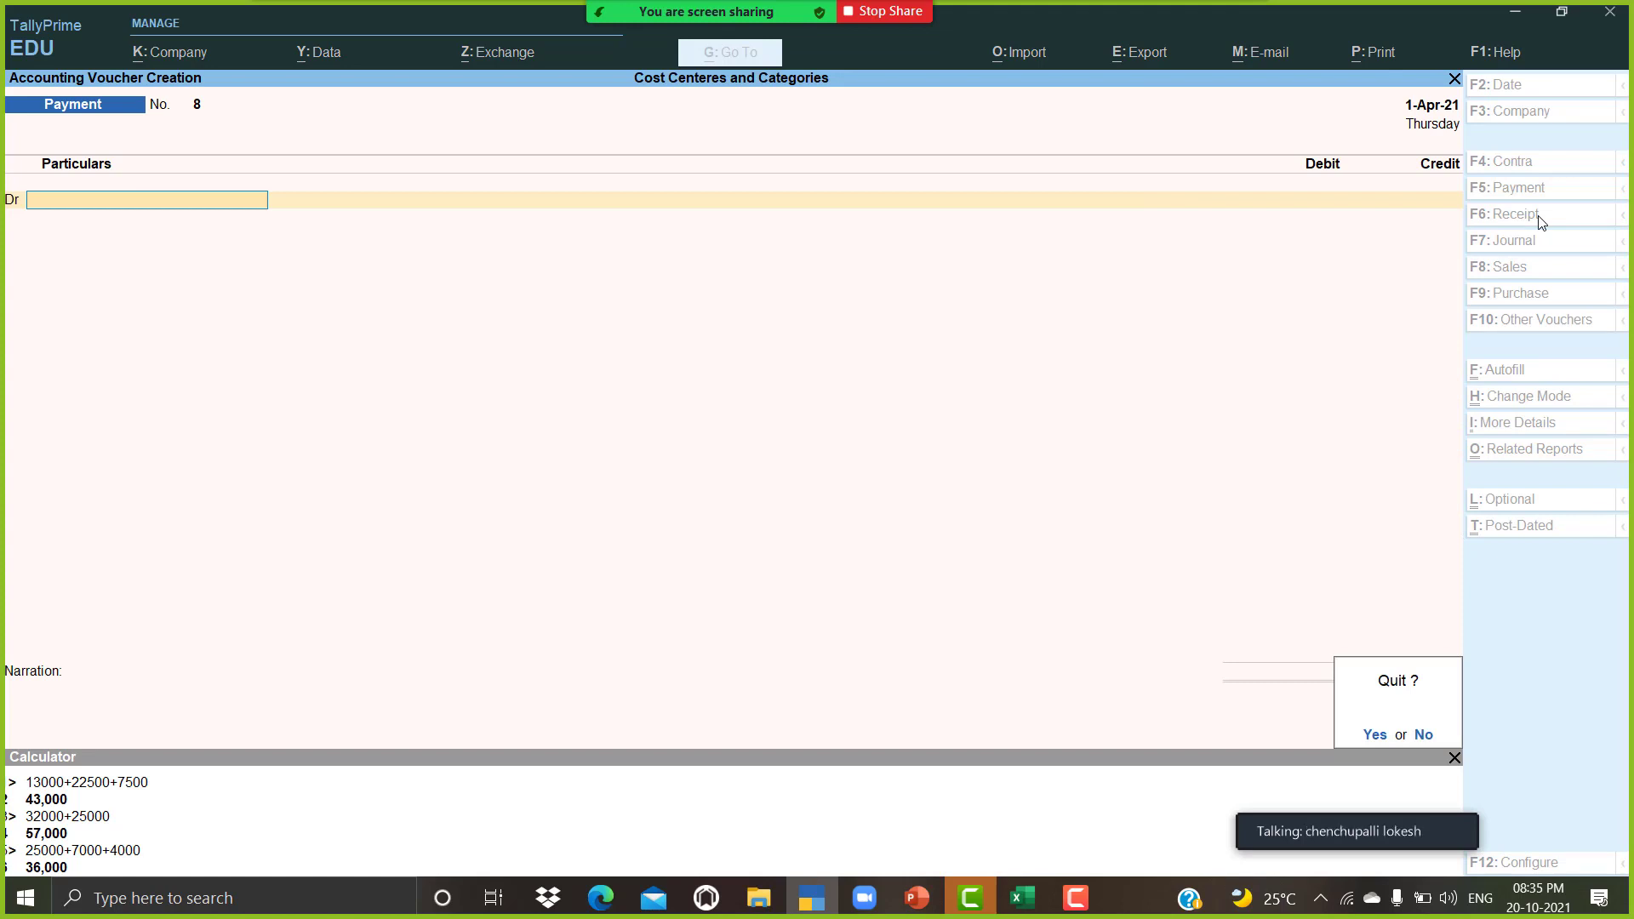
pyautogui.press('y')
pyautogui.press('Return')
# Step: Debit the Salaries ledger with 20,000 in the payment voucher
pyautogui.write('S')
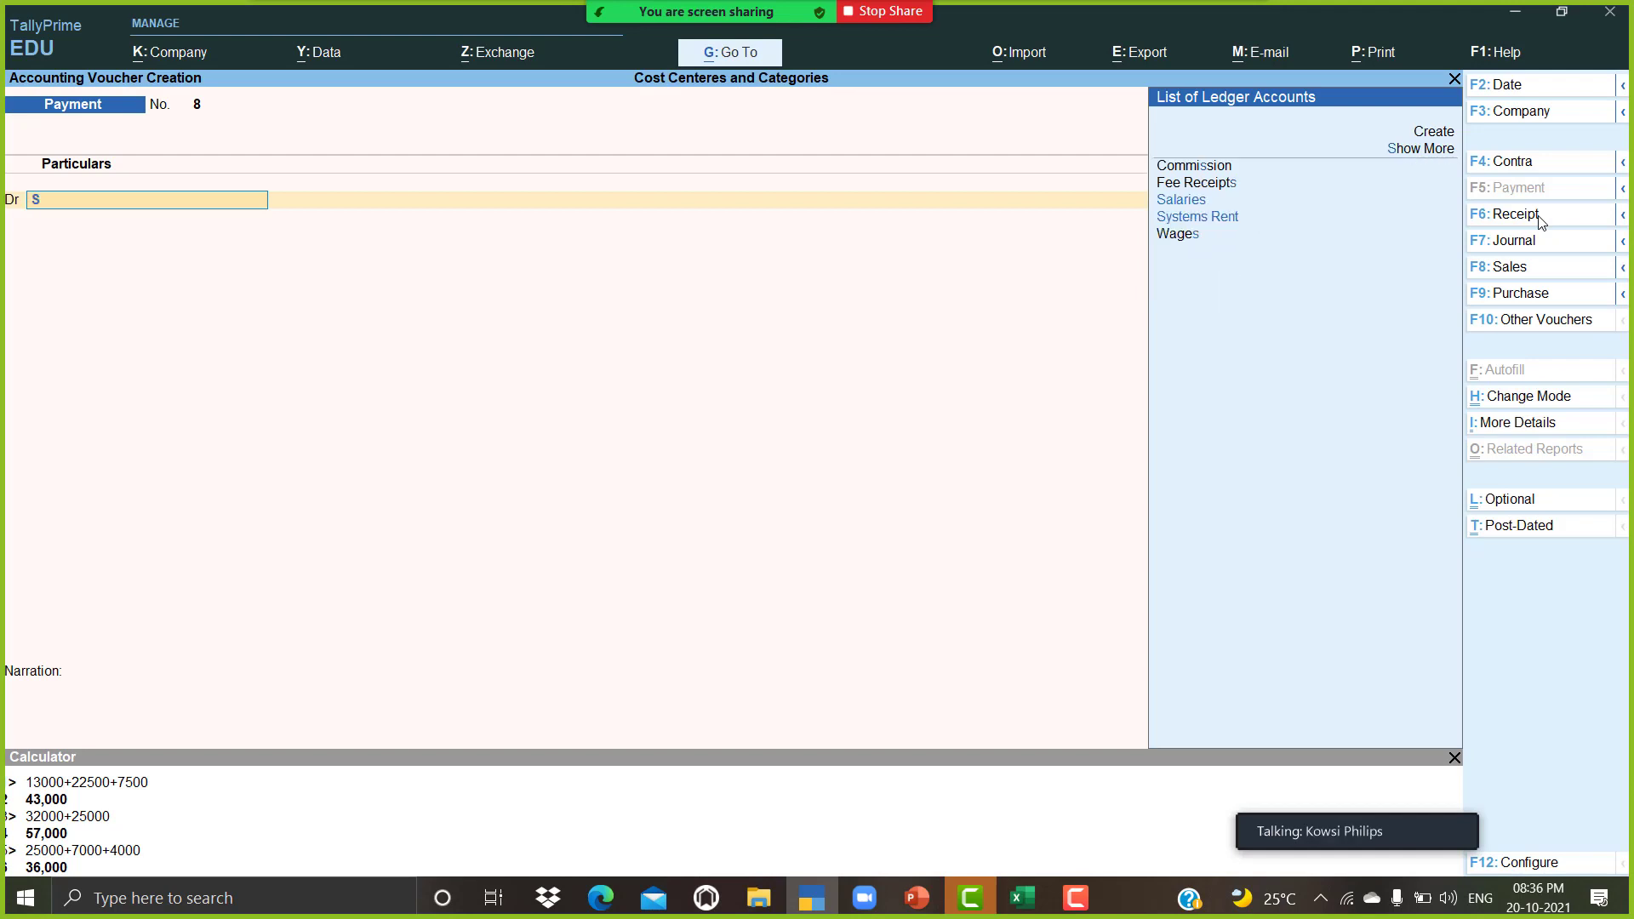
pyautogui.write('a')
pyautogui.press('Return')
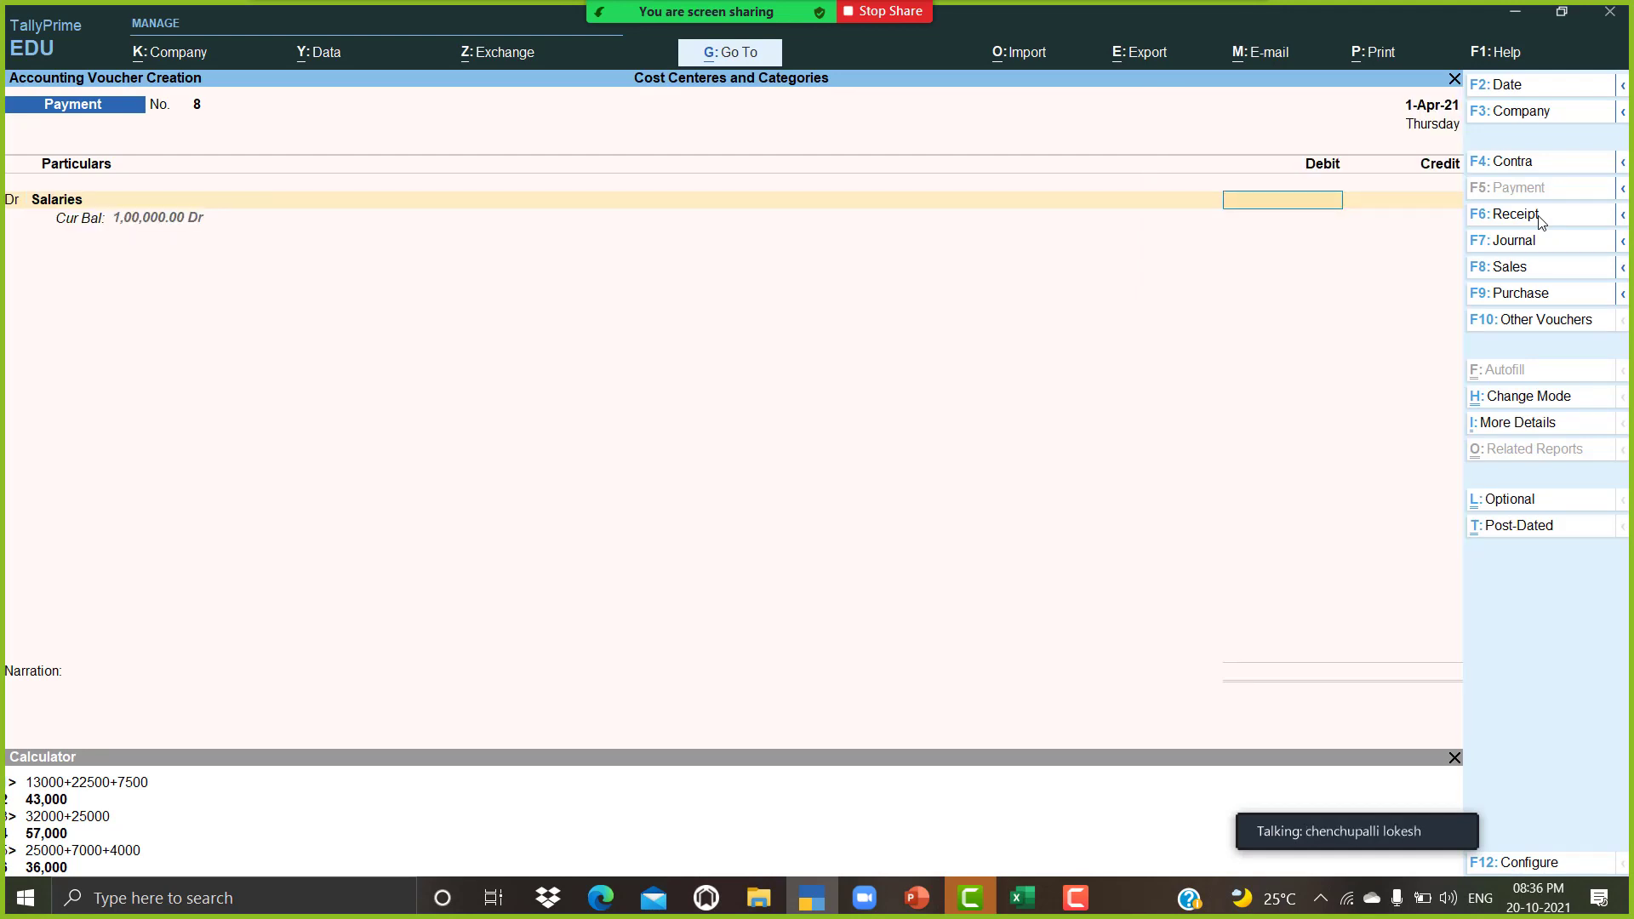
pyautogui.write('20,000')
pyautogui.press('Return')
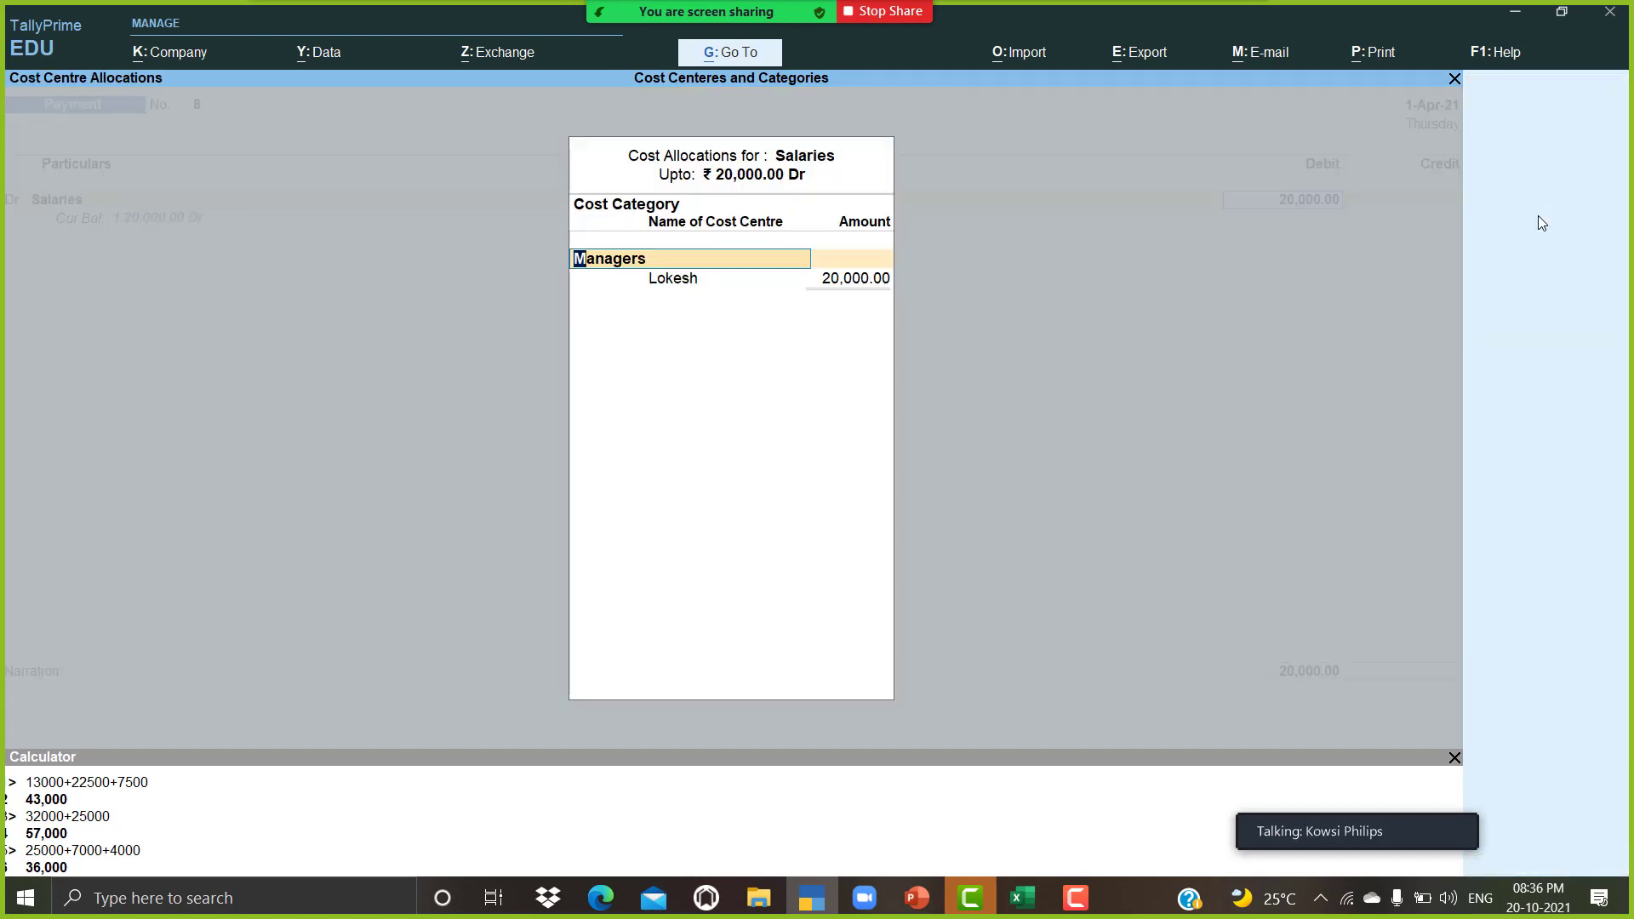
# Step: Leave the cost allocation and alter the Salaries ledger so that cost centres are not applicable
pyautogui.hotkey('ctrl', 'a')
pyautogui.press('BackSpace')
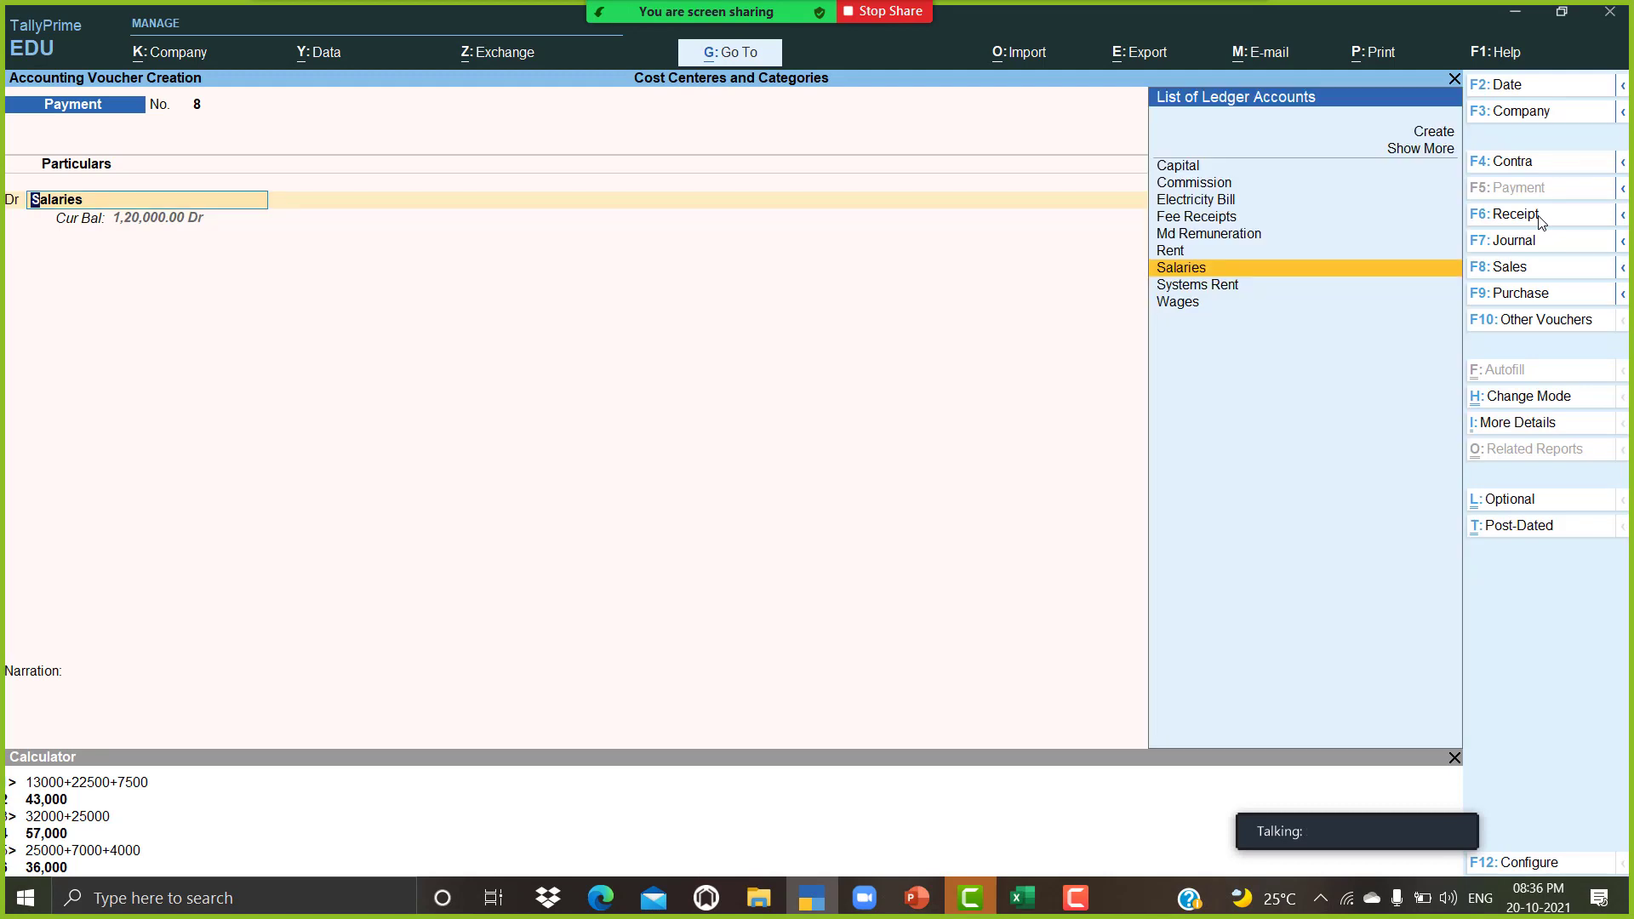
pyautogui.hotkey('ctrl', 'Return')
pyautogui.press('Return')
pyautogui.press('Return')
pyautogui.press('Return')
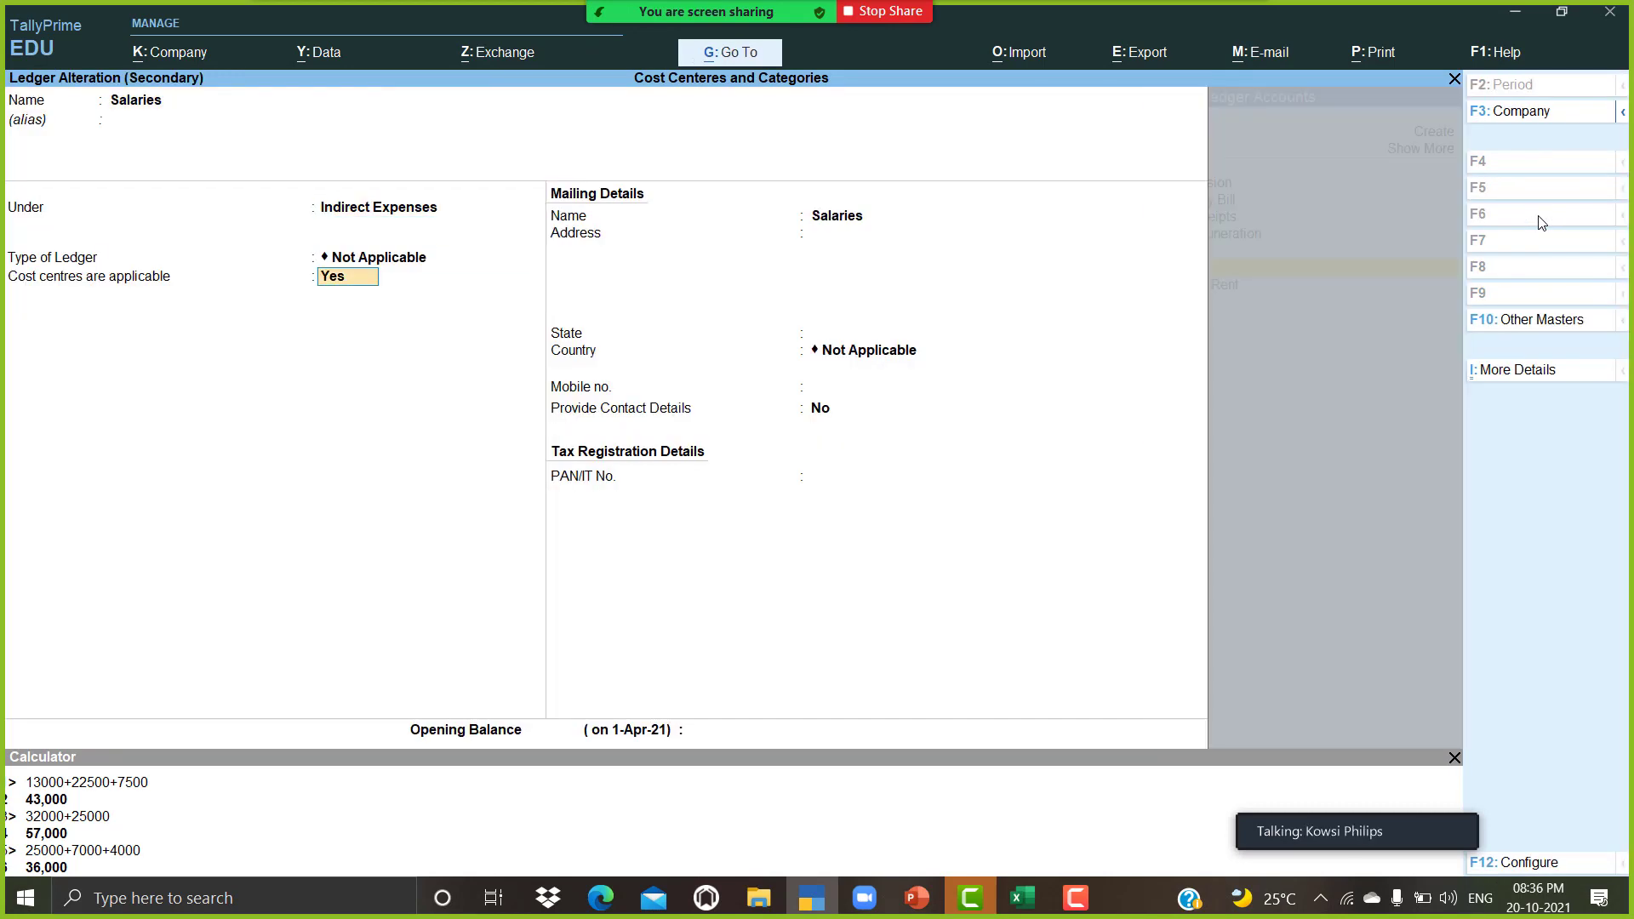
pyautogui.press('Return')
pyautogui.hotkey('ctrl', 'a')
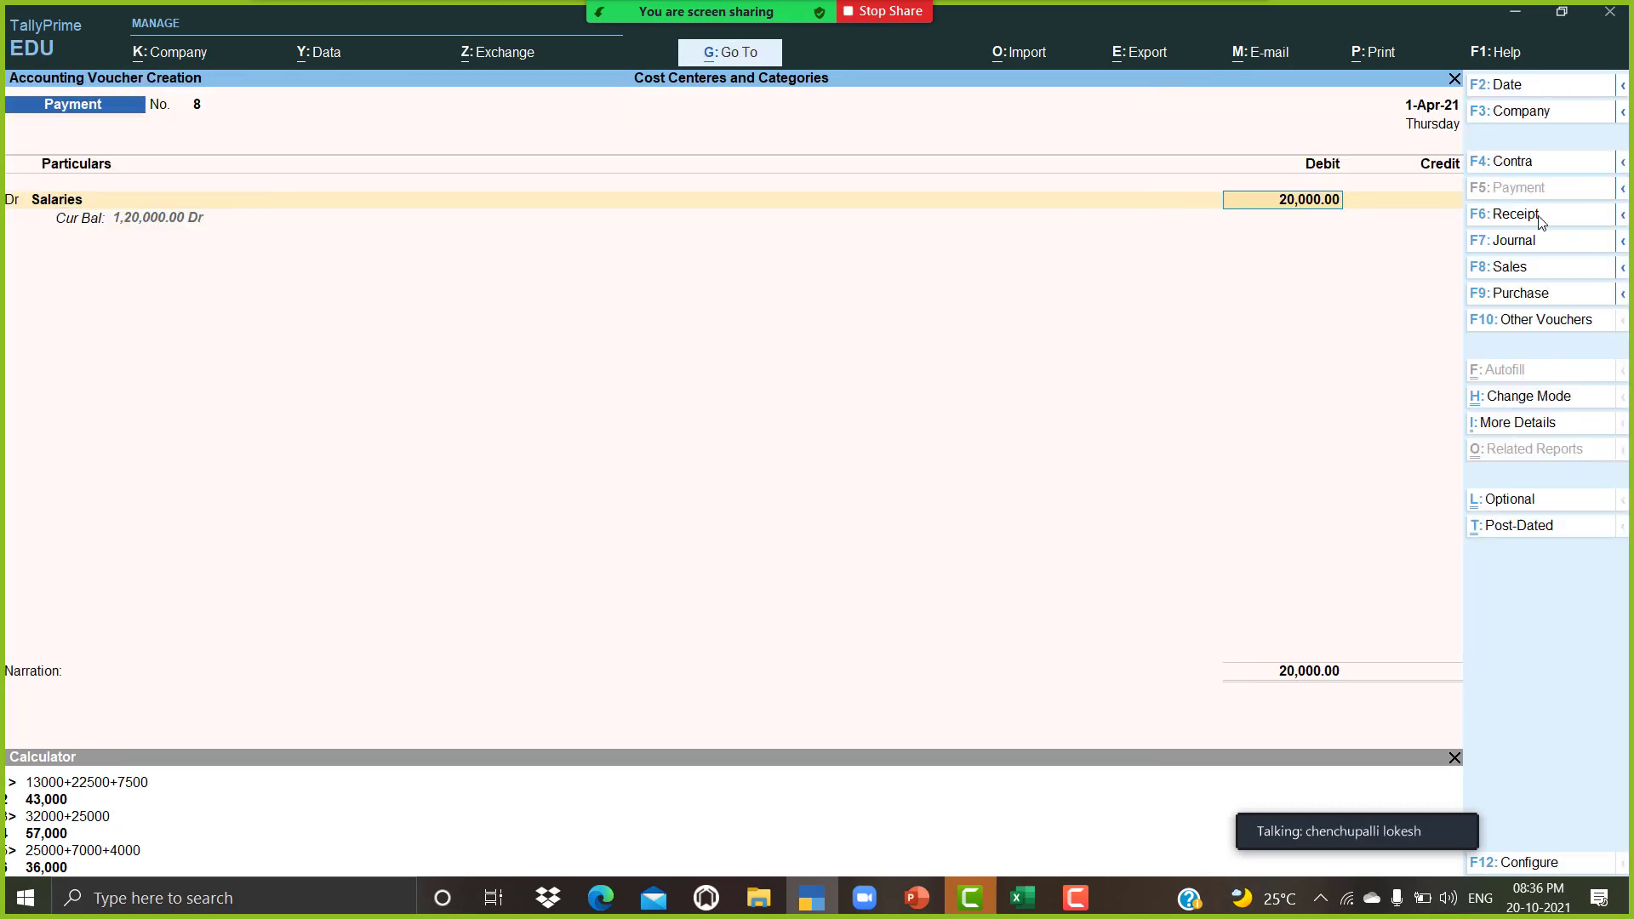
# Step: Credit Cash with 20,000 and save the Salaries payment voucher without a narration
pyautogui.press('Return')
pyautogui.press('Return')
pyautogui.press('Return')
pyautogui.press('Return')
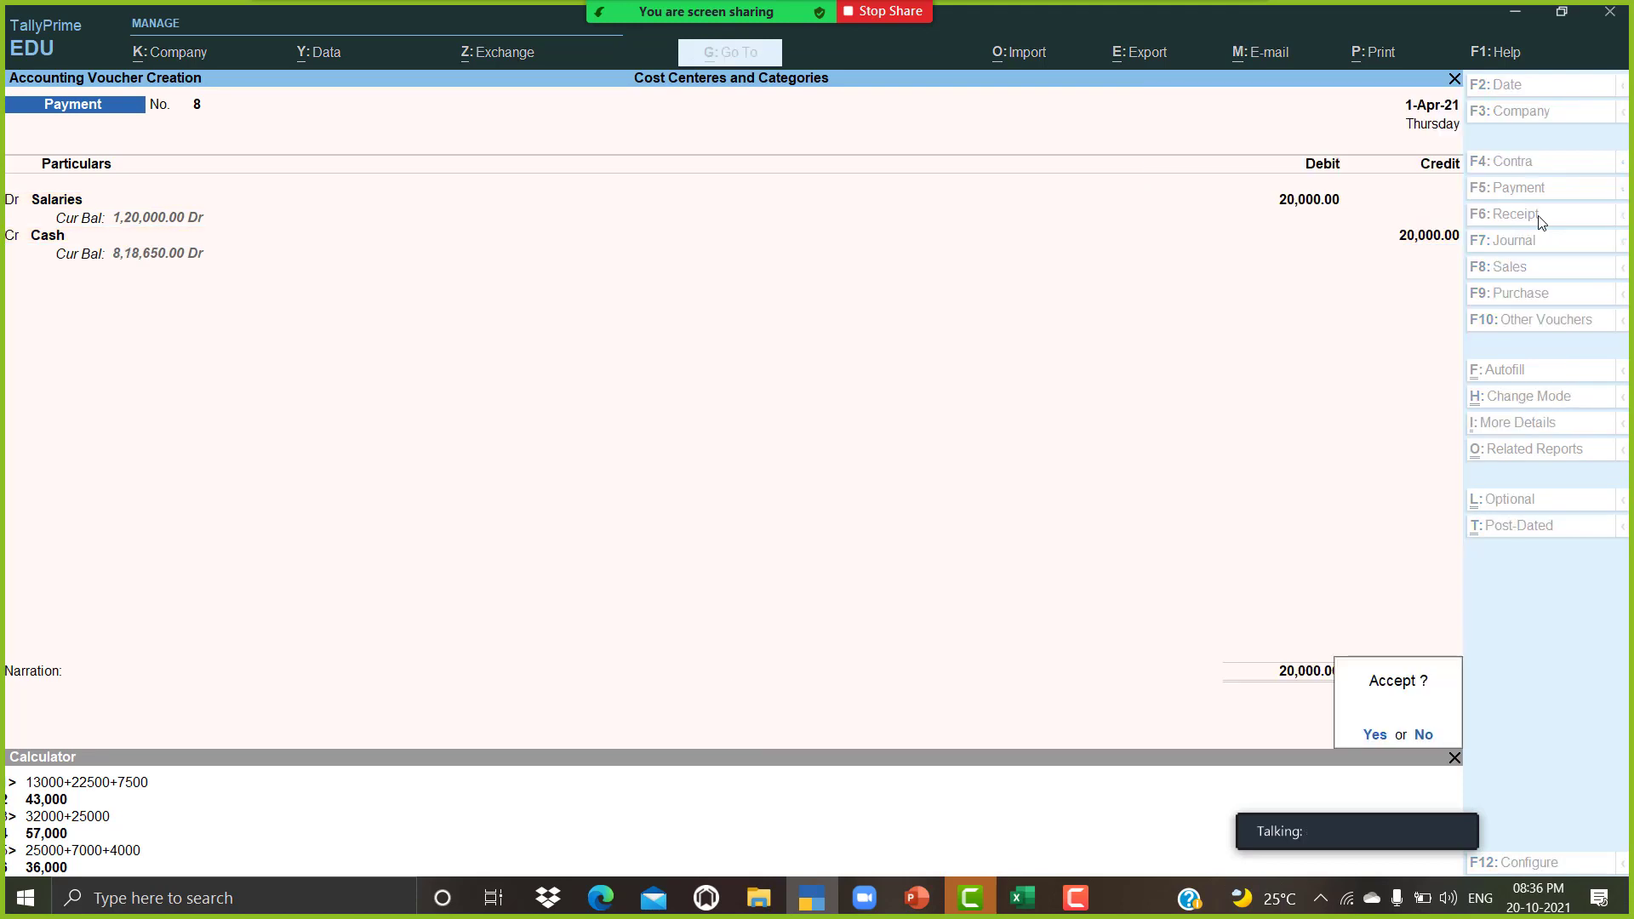
pyautogui.press('Return')
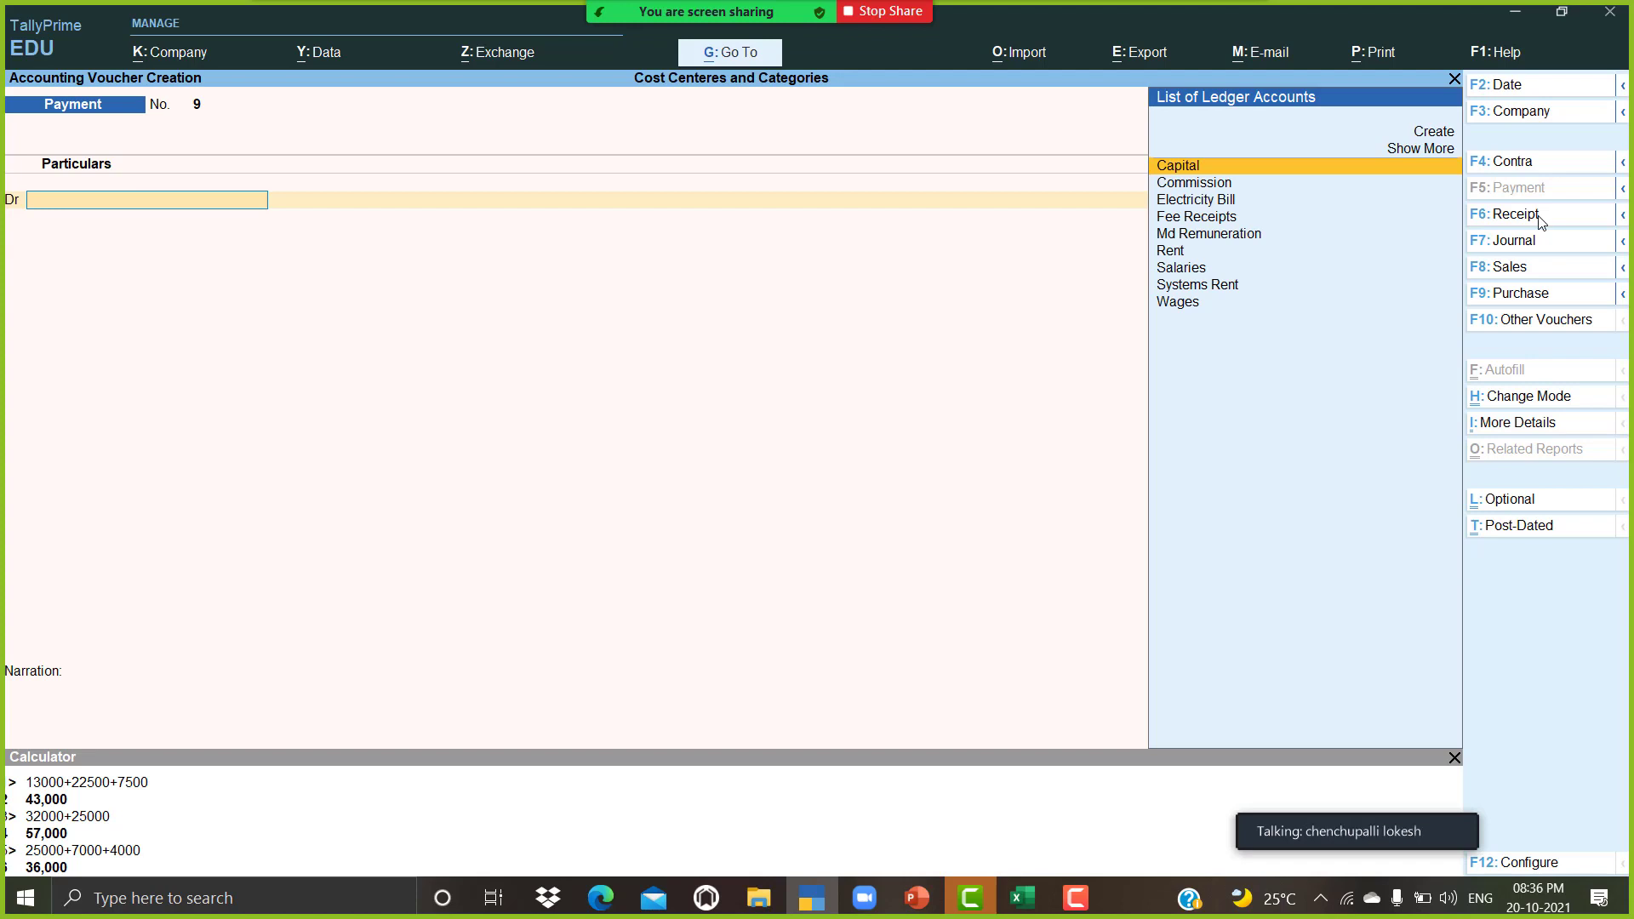
# Step: Leave voucher entry and shut the Cost Centeres and Categories company
pyautogui.press('Escape')
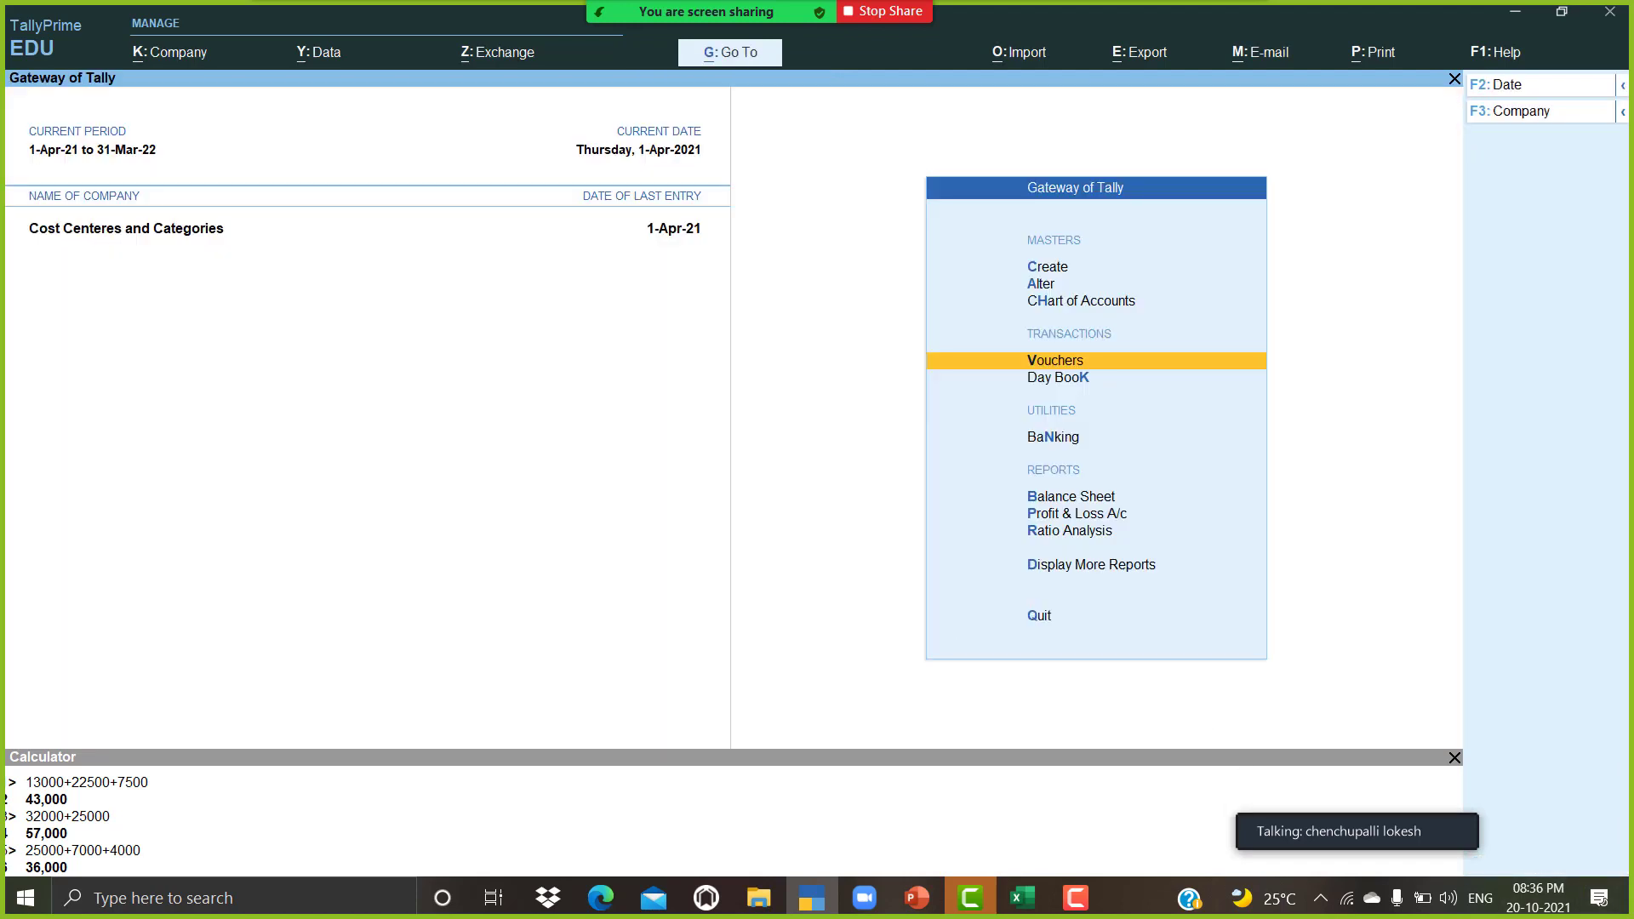
pyautogui.click(1547, 113)
pyautogui.press('Up')
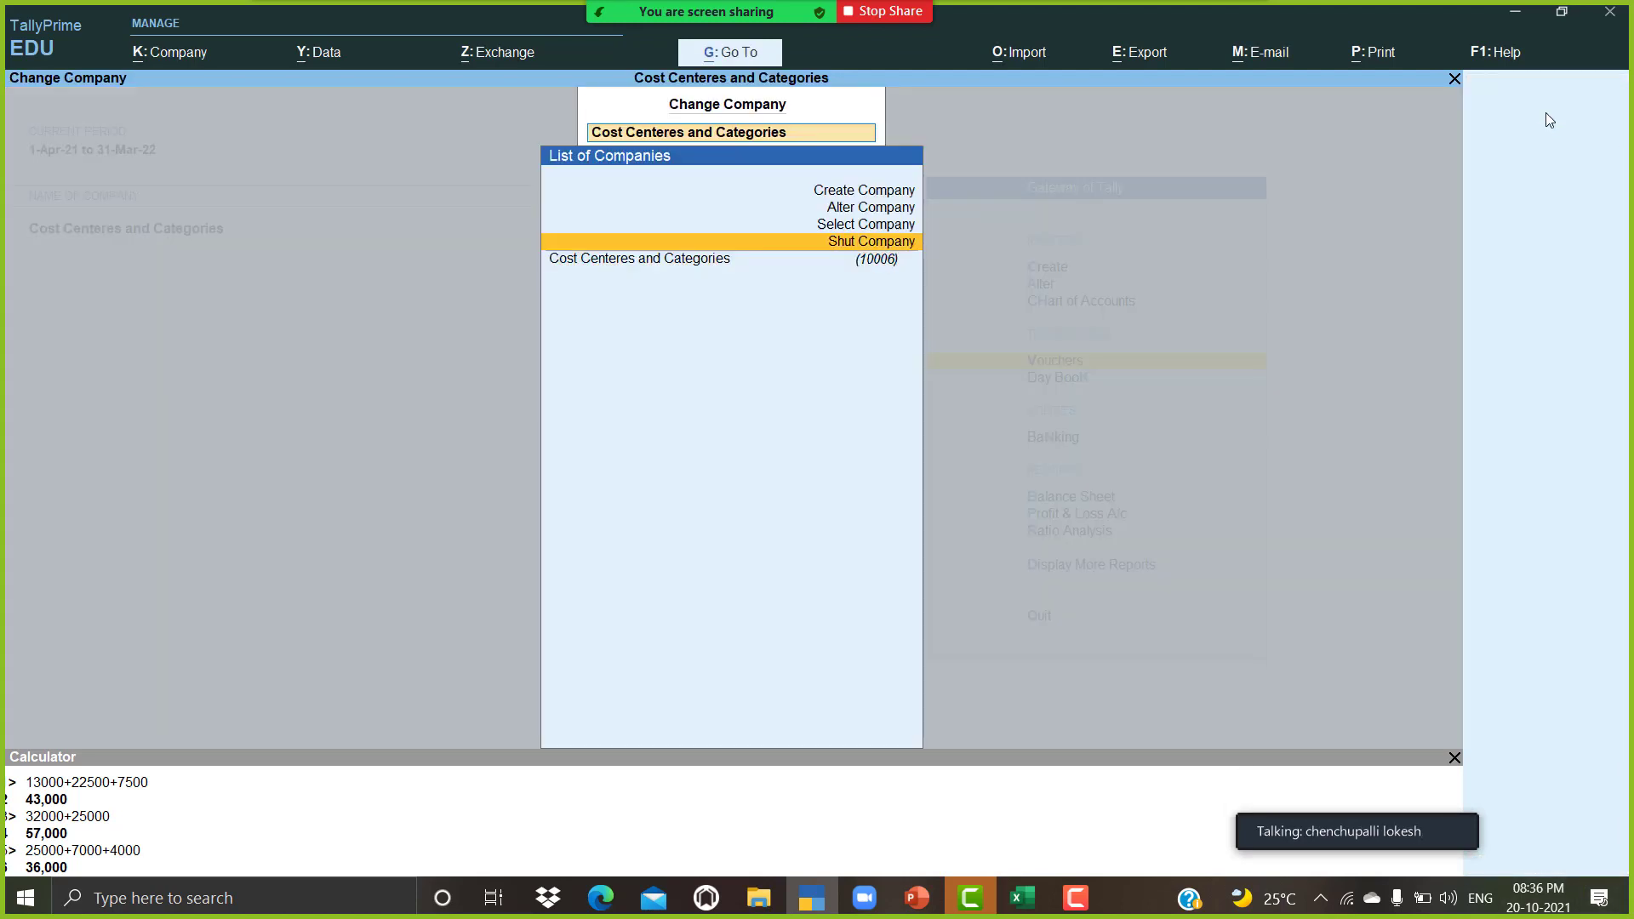
pyautogui.press('Return')
pyautogui.press('Return')
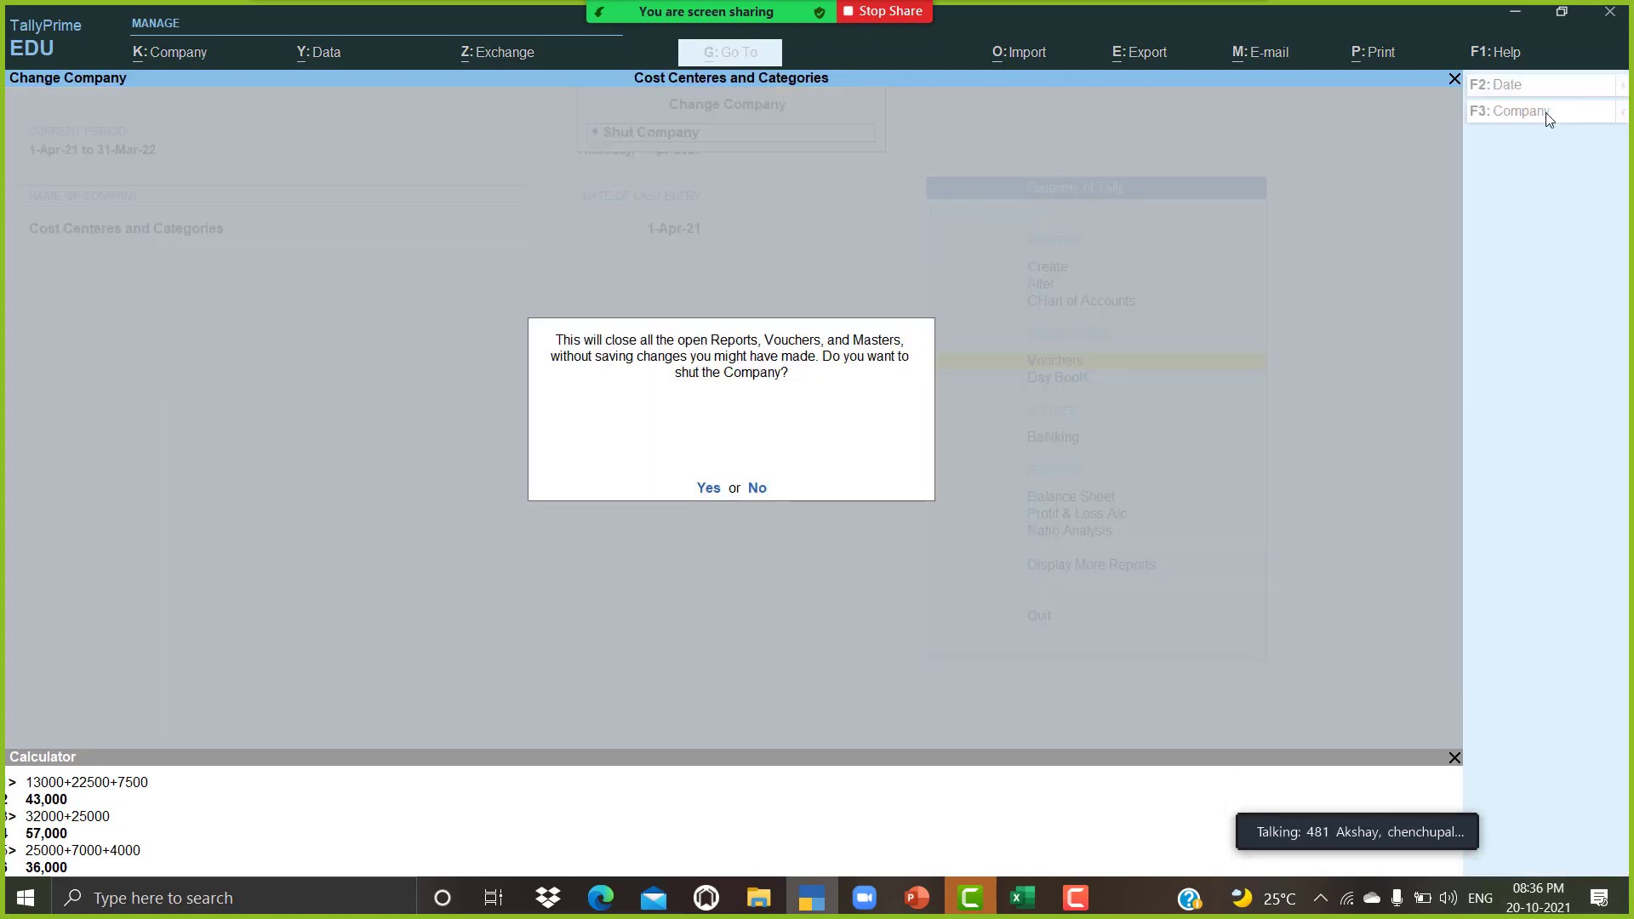
pyautogui.press('y')
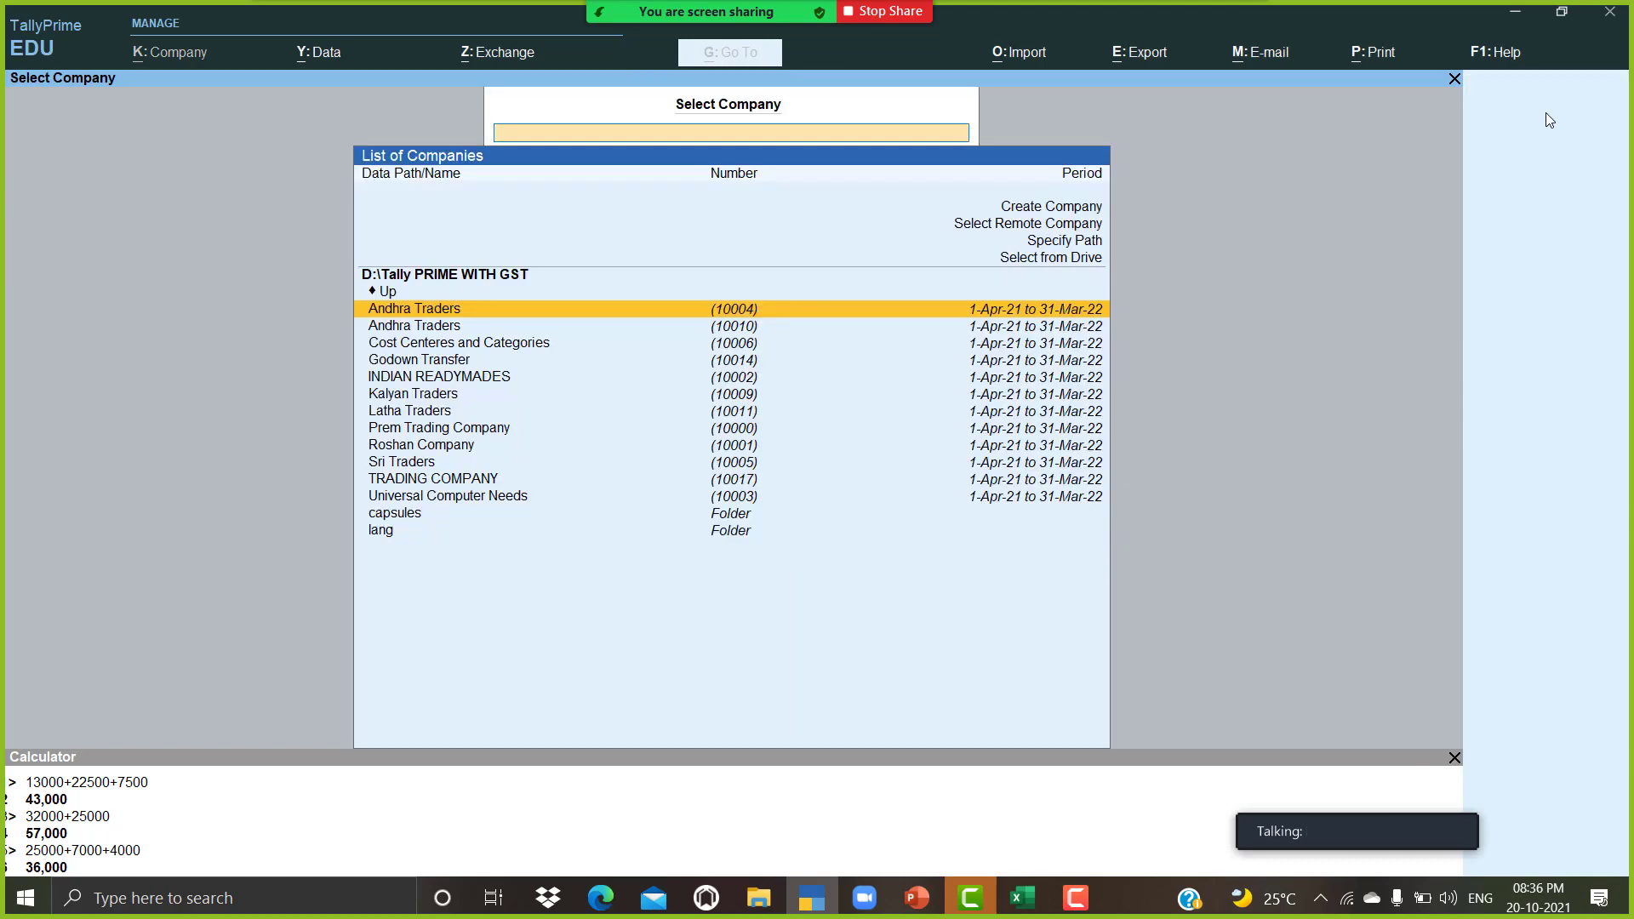
# Step: Open the company TRADING COMPANY (10017) from the company list
pyautogui.press('Down')
pyautogui.press('Down')
pyautogui.press('Down')
pyautogui.press('Down')
pyautogui.press('Down')
pyautogui.press('Down')
pyautogui.press('Down')
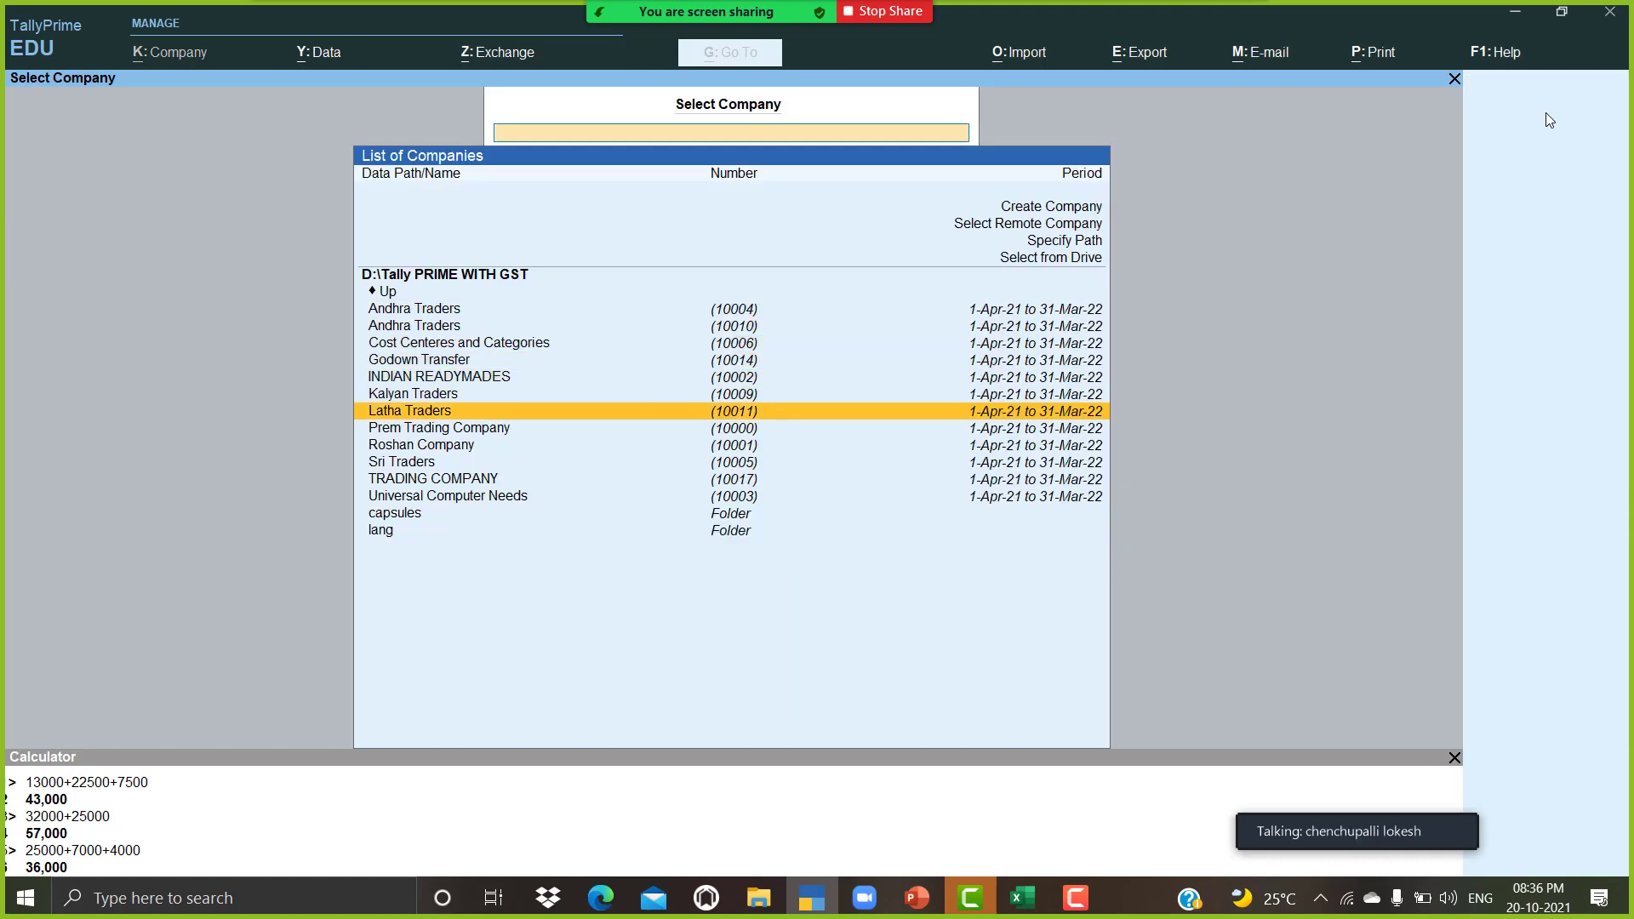
pyautogui.press('Down')
pyautogui.press('Down')
pyautogui.press('Down')
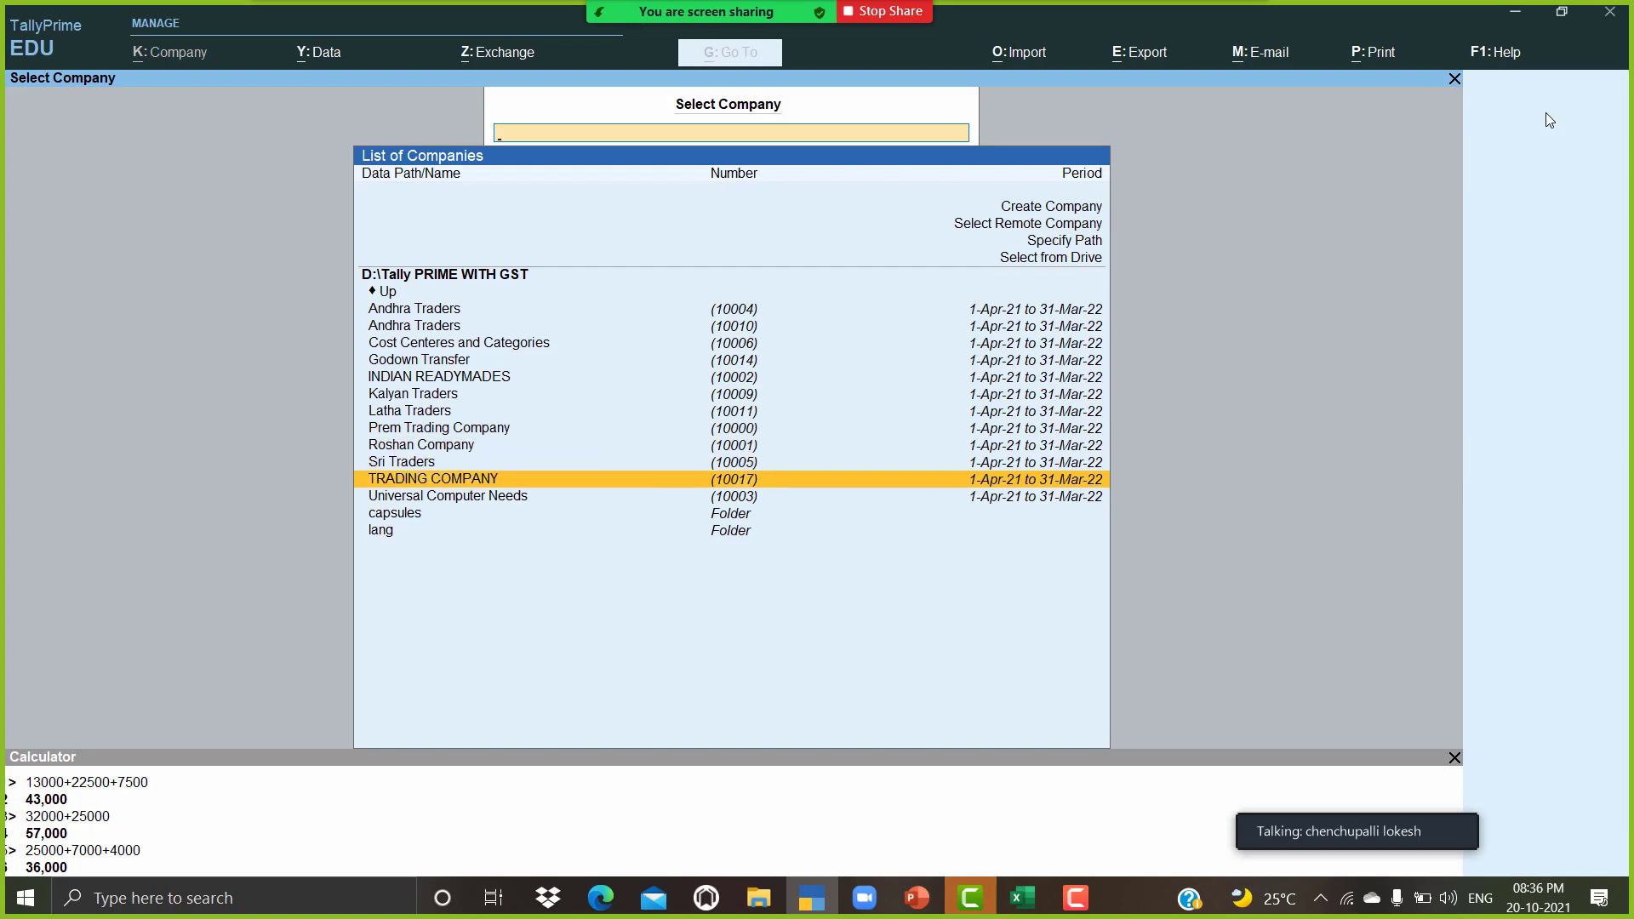
pyautogui.press('Return')
# Step: Start a new purchase voucher and leave the supplier invoice number blank
pyautogui.press('Down')
pyautogui.press('Down')
pyautogui.press('Down')
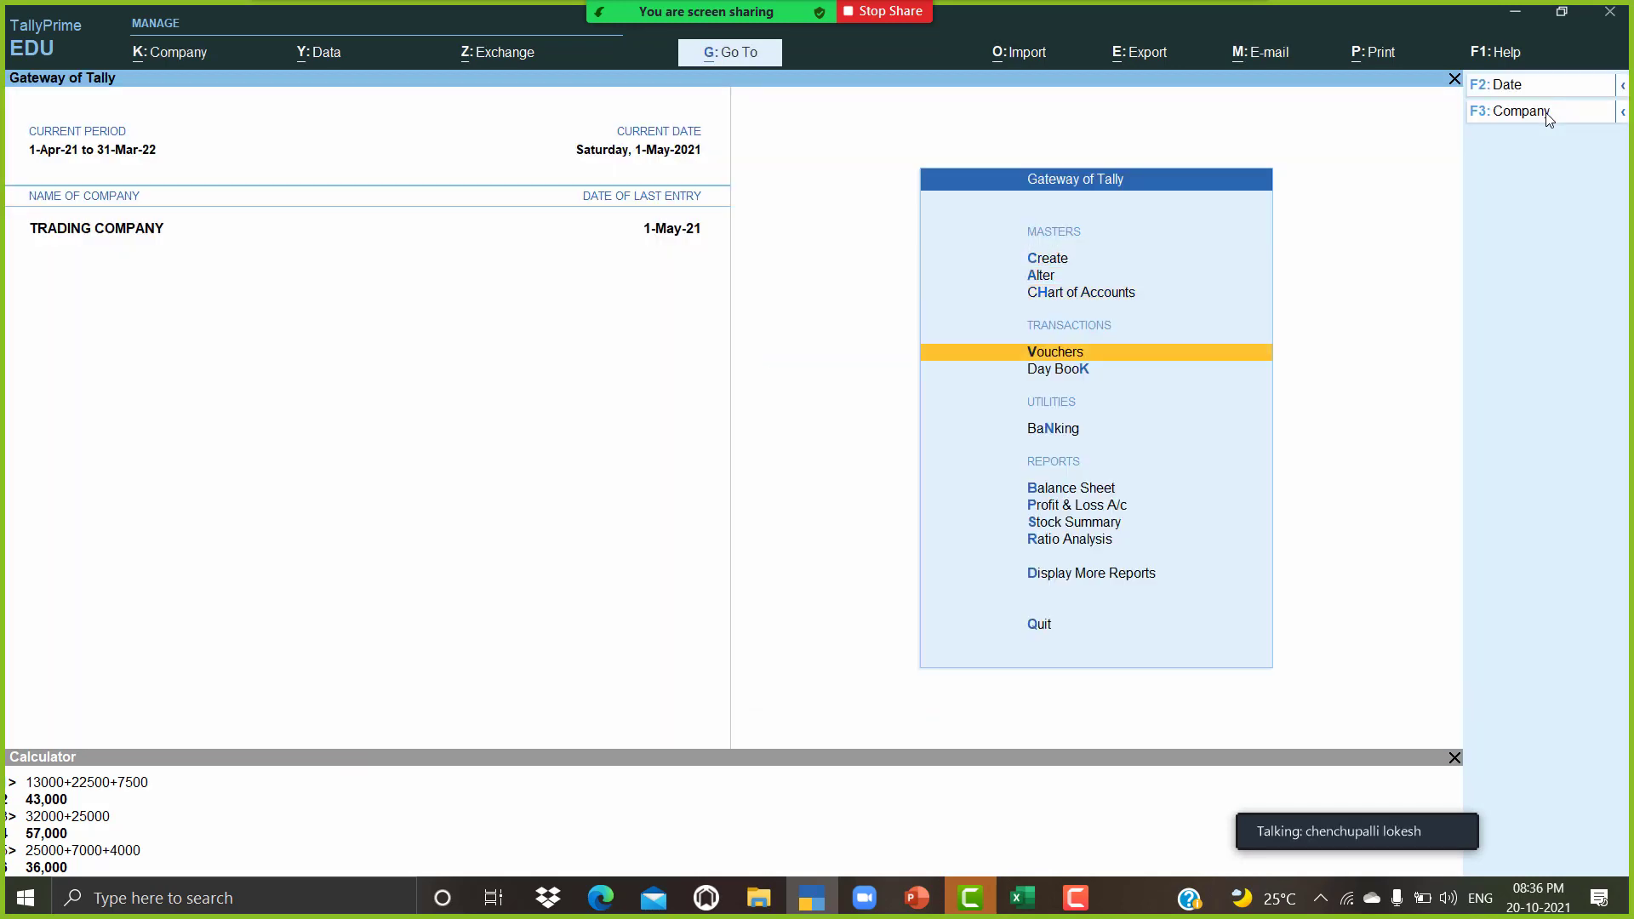
pyautogui.press('Return')
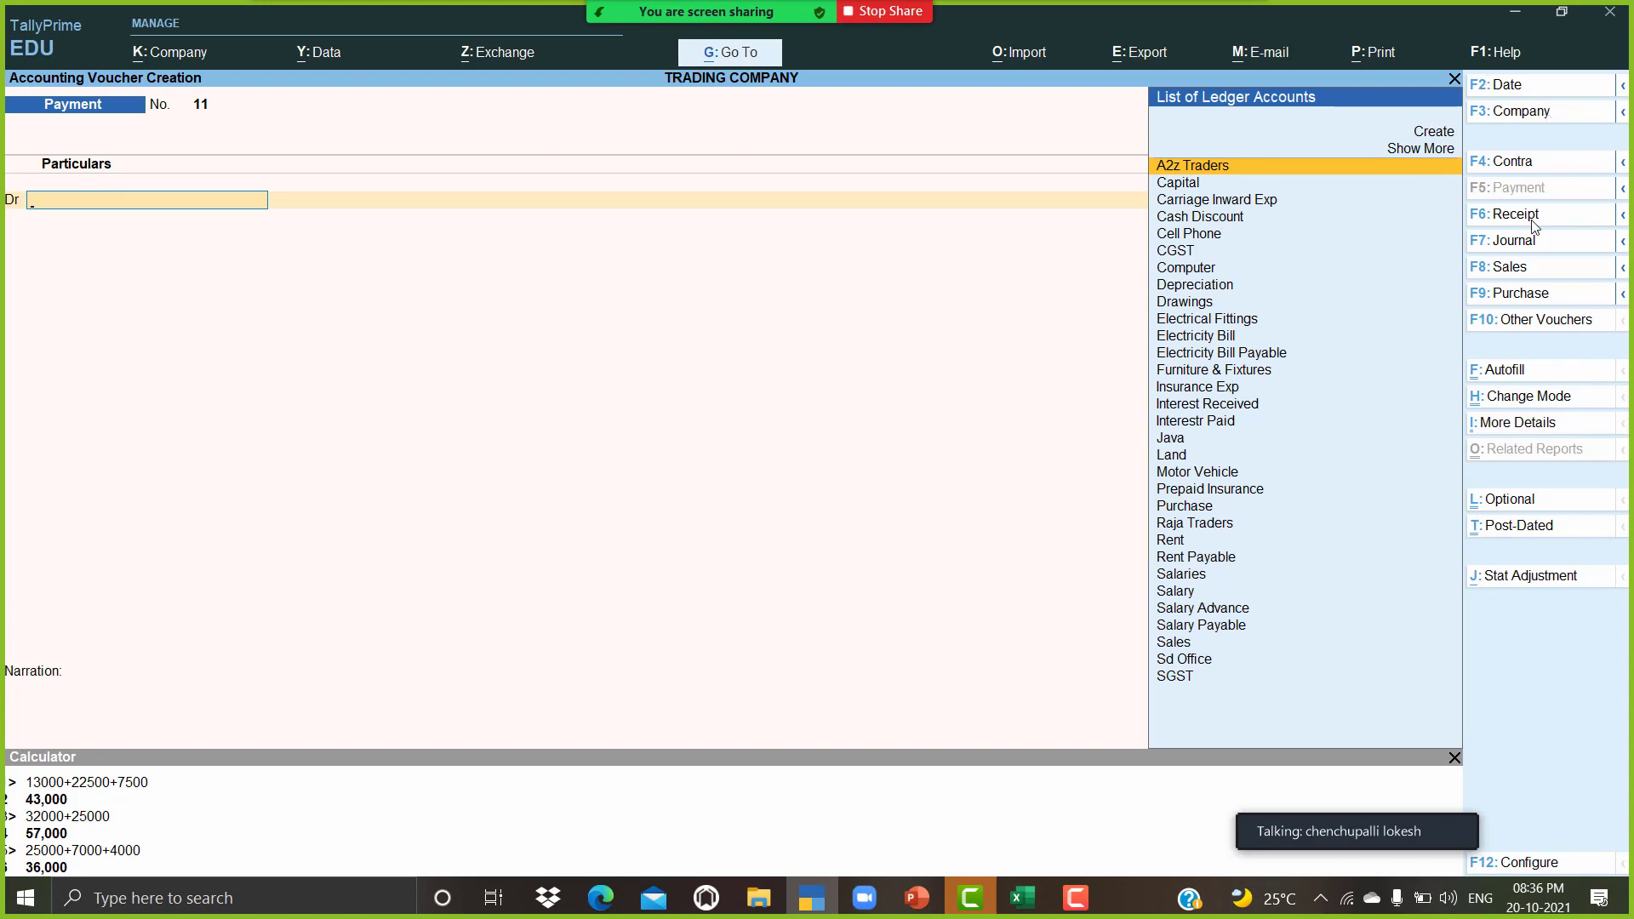
pyautogui.click(1557, 298)
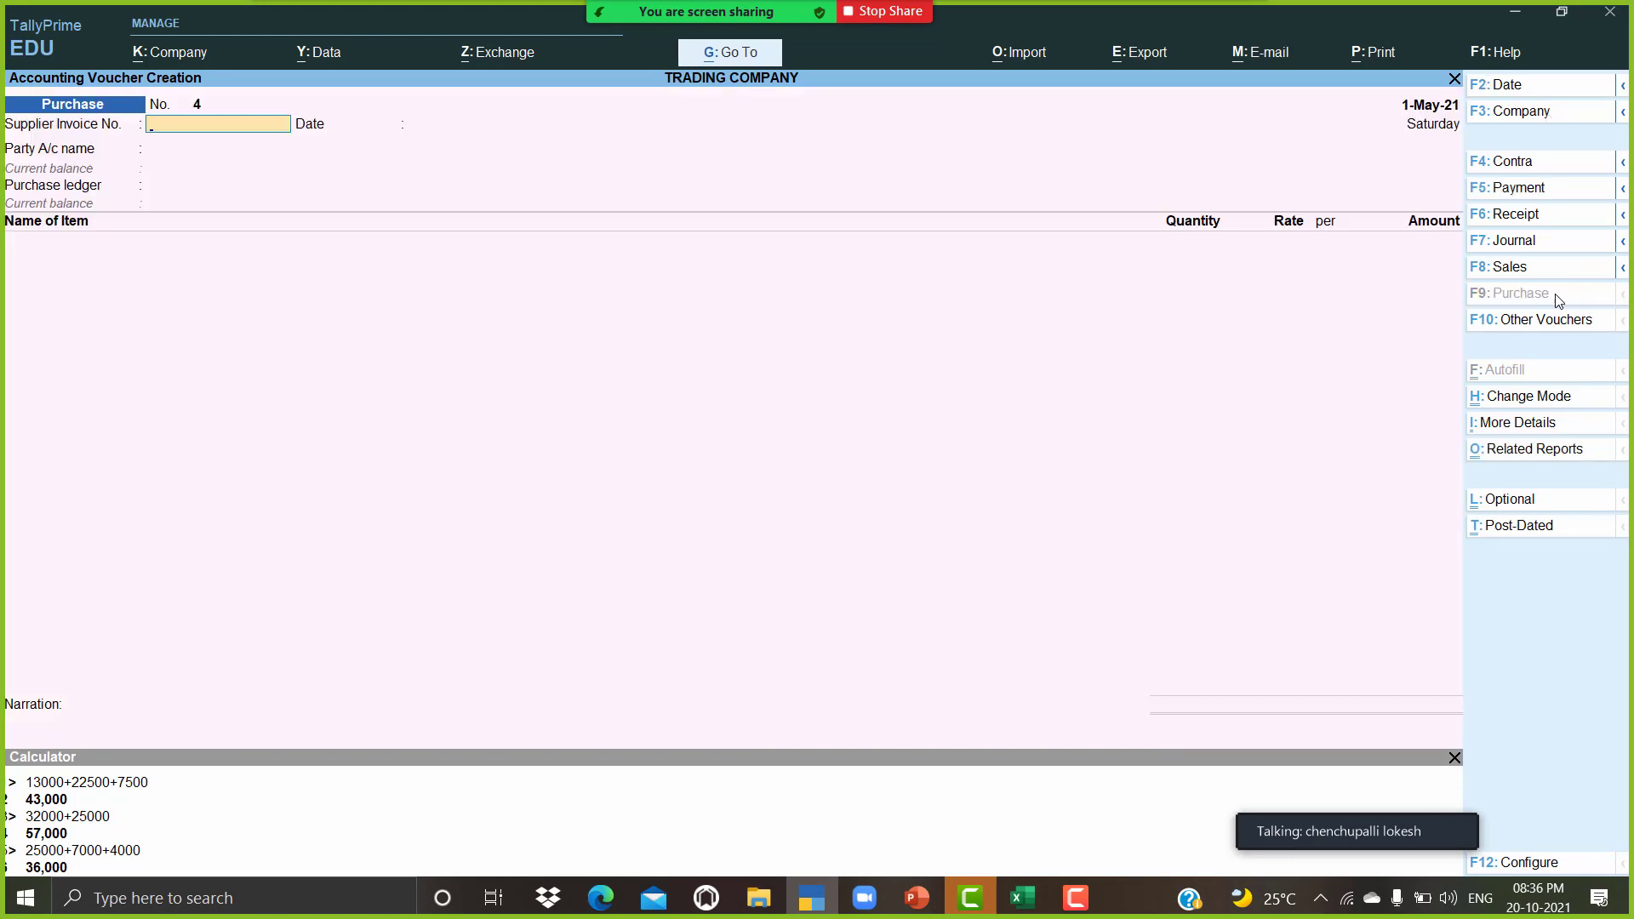
pyautogui.press('Return')
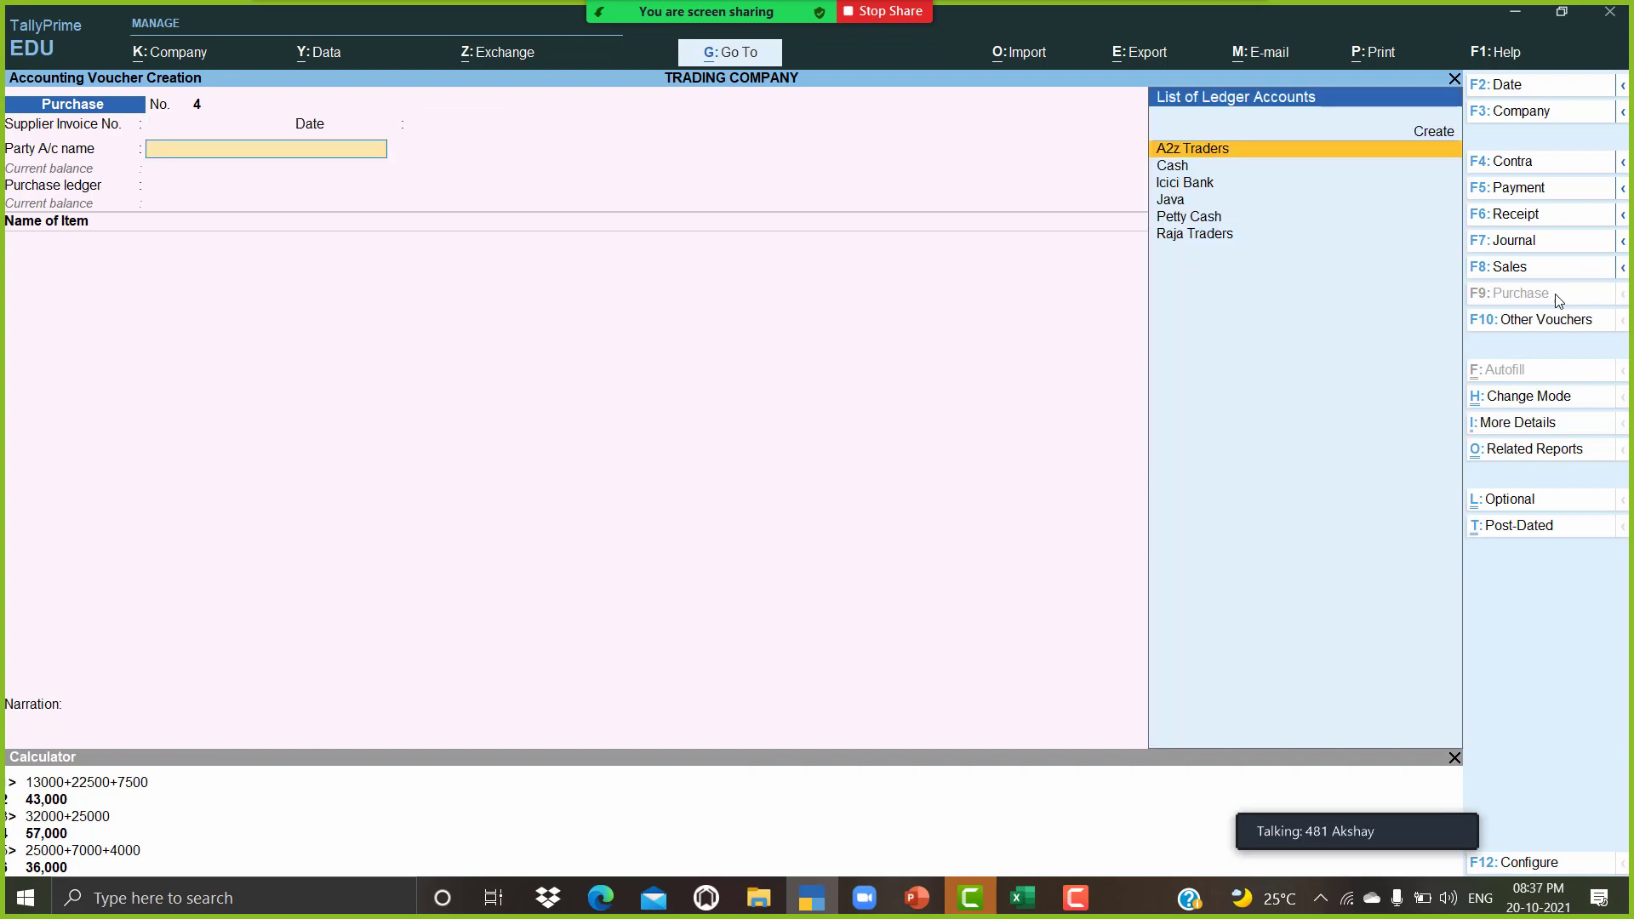
# Step: Create a party ledger named Hindustan Enterprises under Sundry Creditors from the purchase voucher
pyautogui.hotkey('alt', 'c')
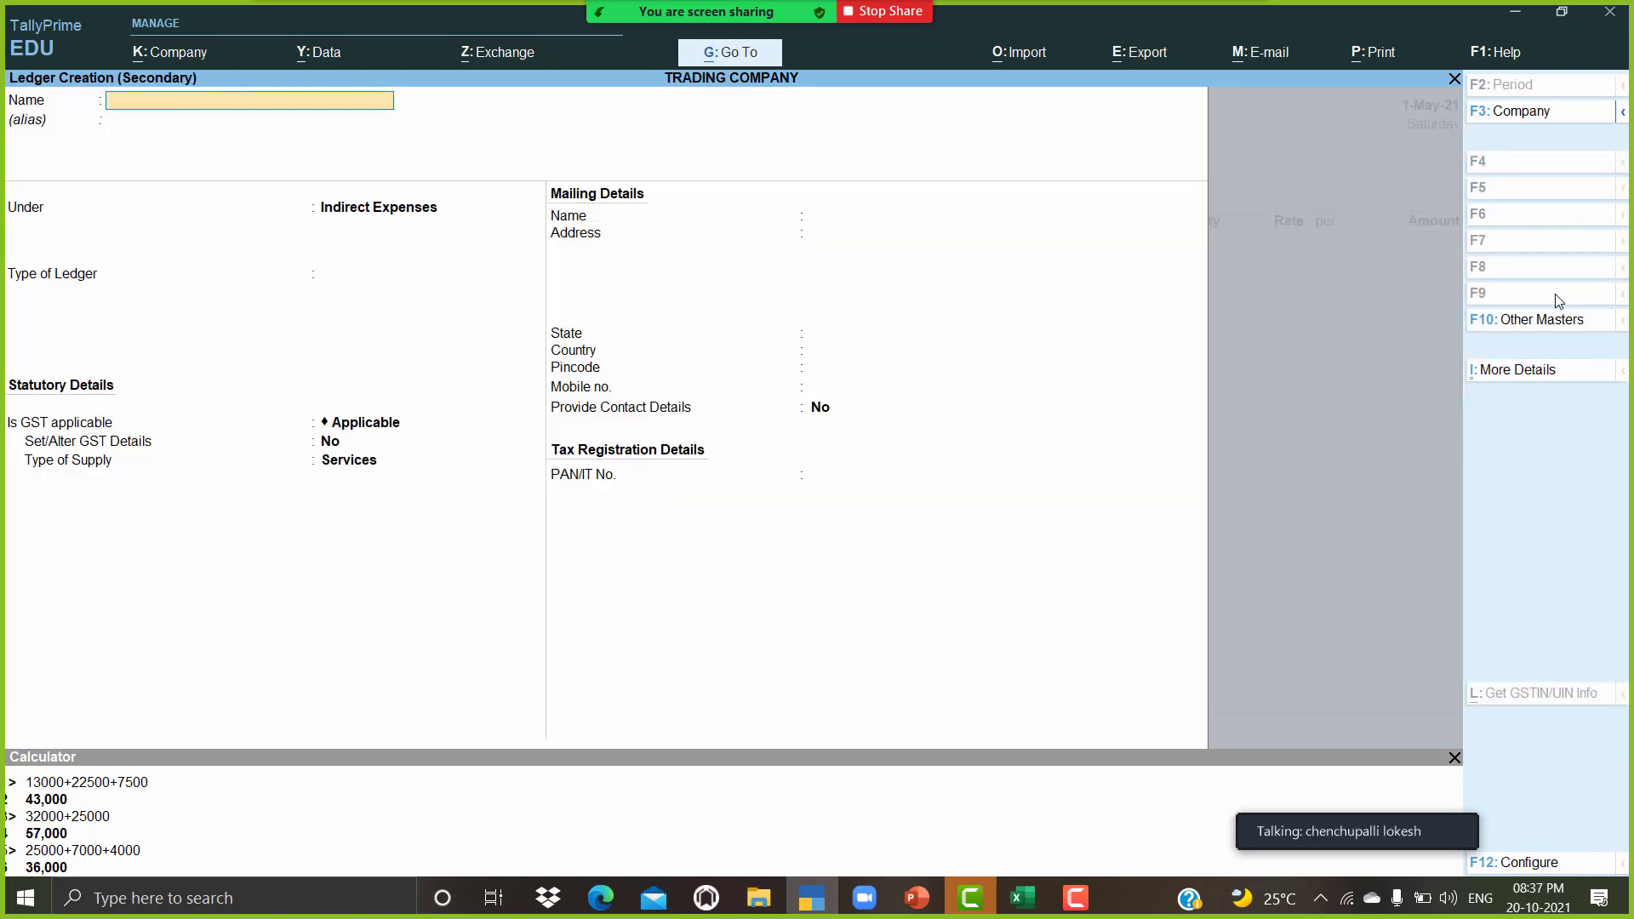
pyautogui.write('Hindustan Enterprises')
pyautogui.press('Return')
pyautogui.press('Return')
pyautogui.write('sun')
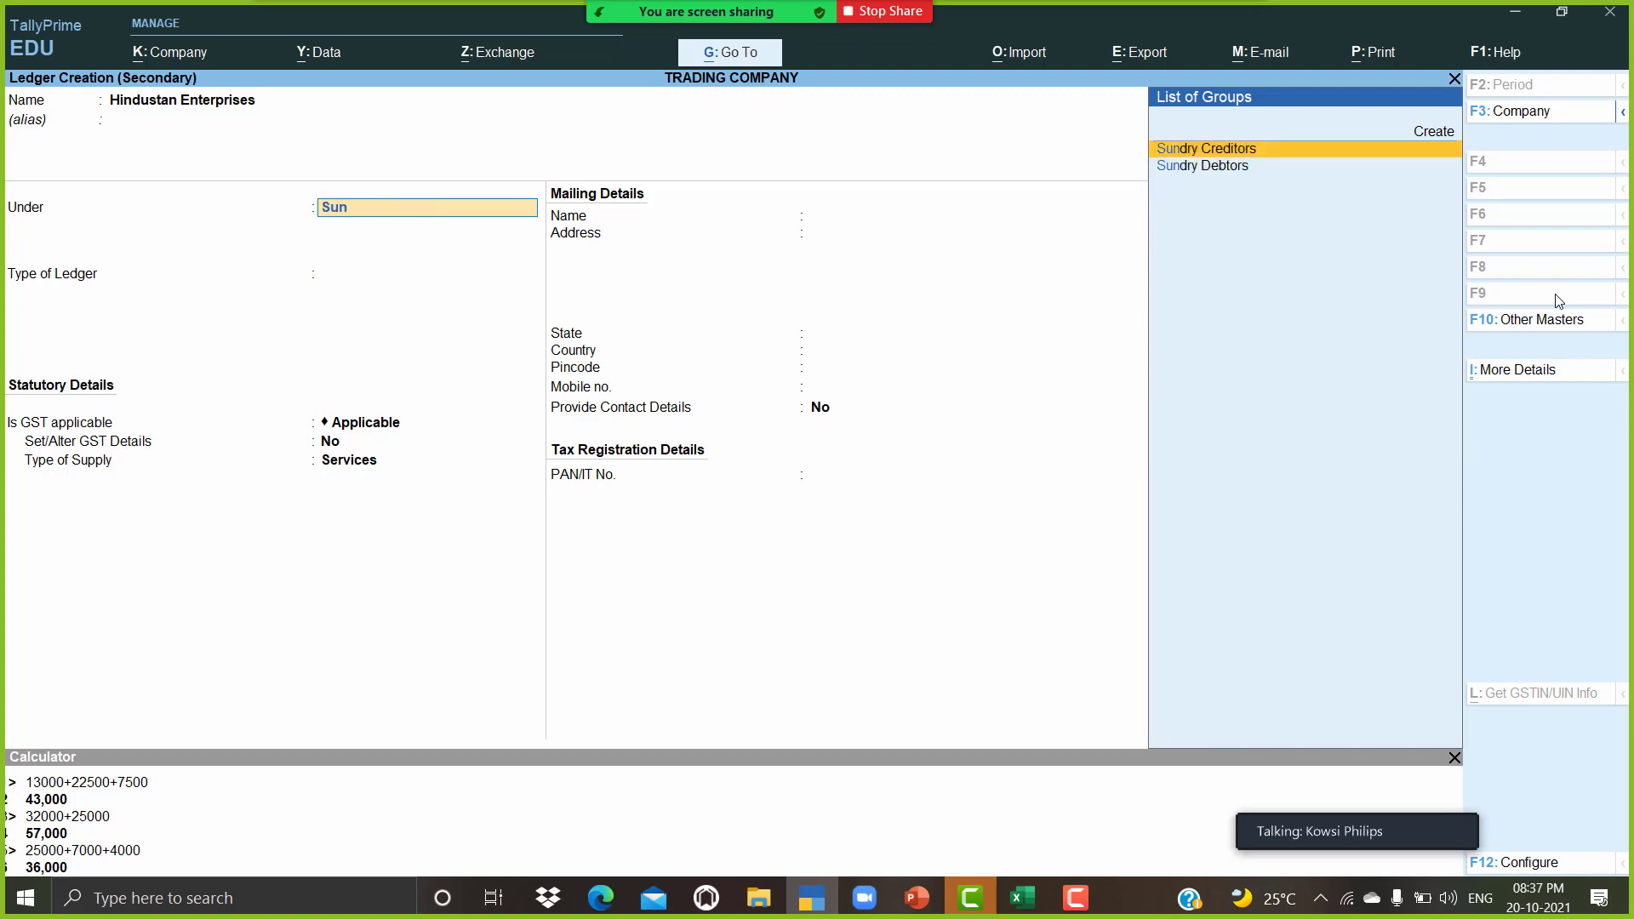
pyautogui.press('Return')
# Step: Keep Andhra Pradesh and Regular registration for the Hindustan Enterprises ledger, without altering GST details, and save it
pyautogui.press('Return')
pyautogui.press('Return')
pyautogui.press('Return')
pyautogui.press('Return')
pyautogui.press('Return')
pyautogui.press('Return')
pyautogui.press('Return')
pyautogui.press('Return')
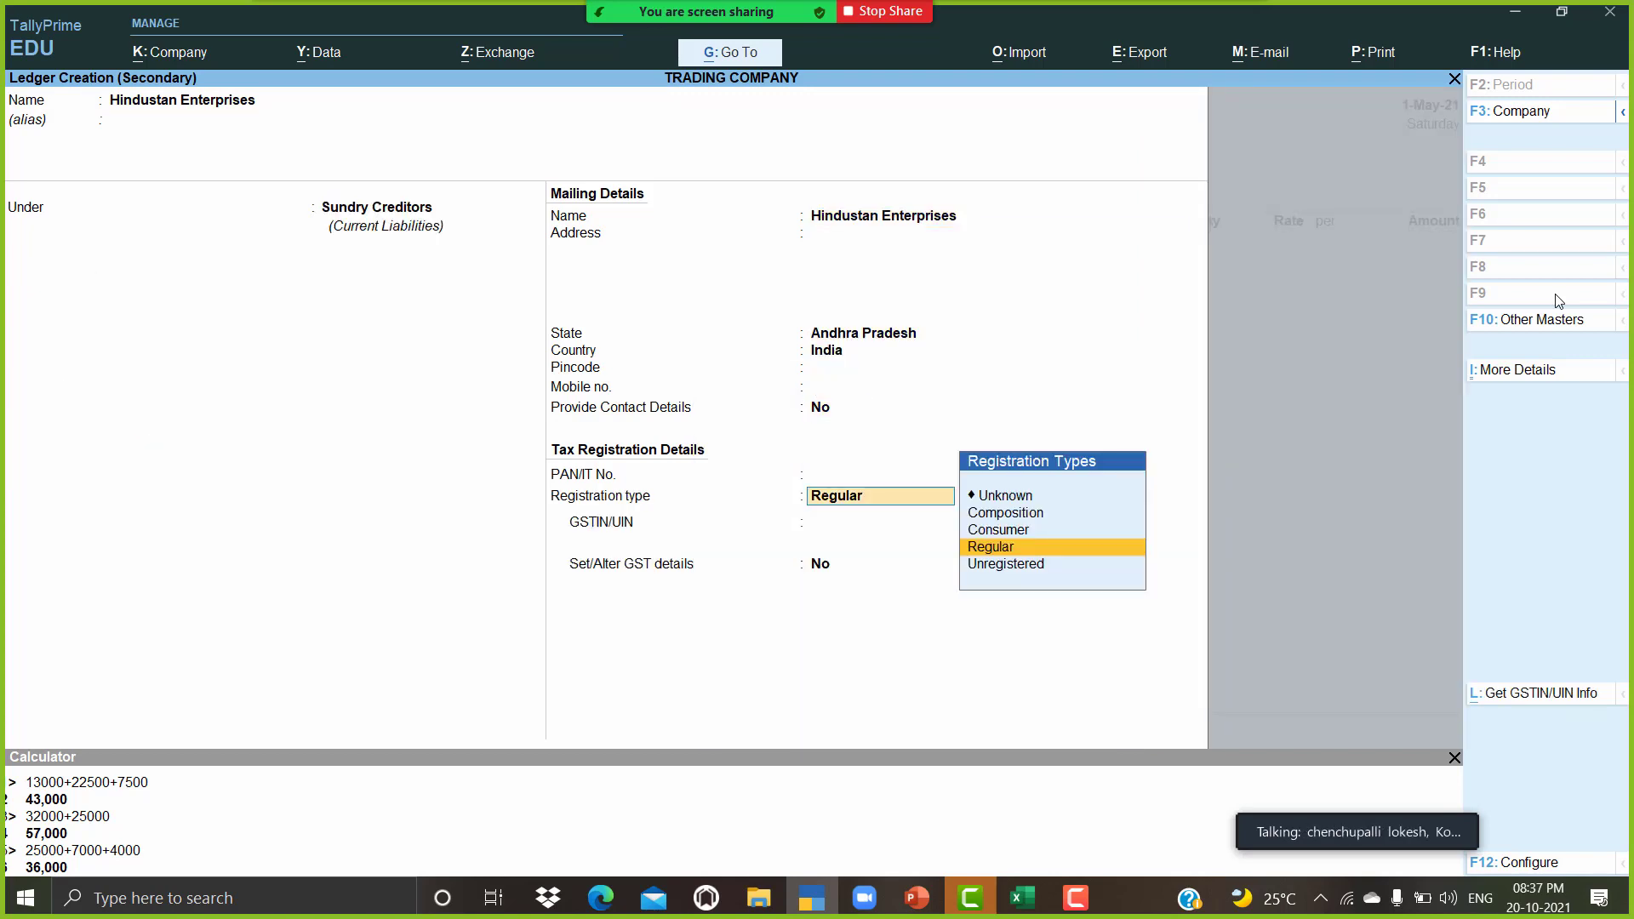
pyautogui.press('Return')
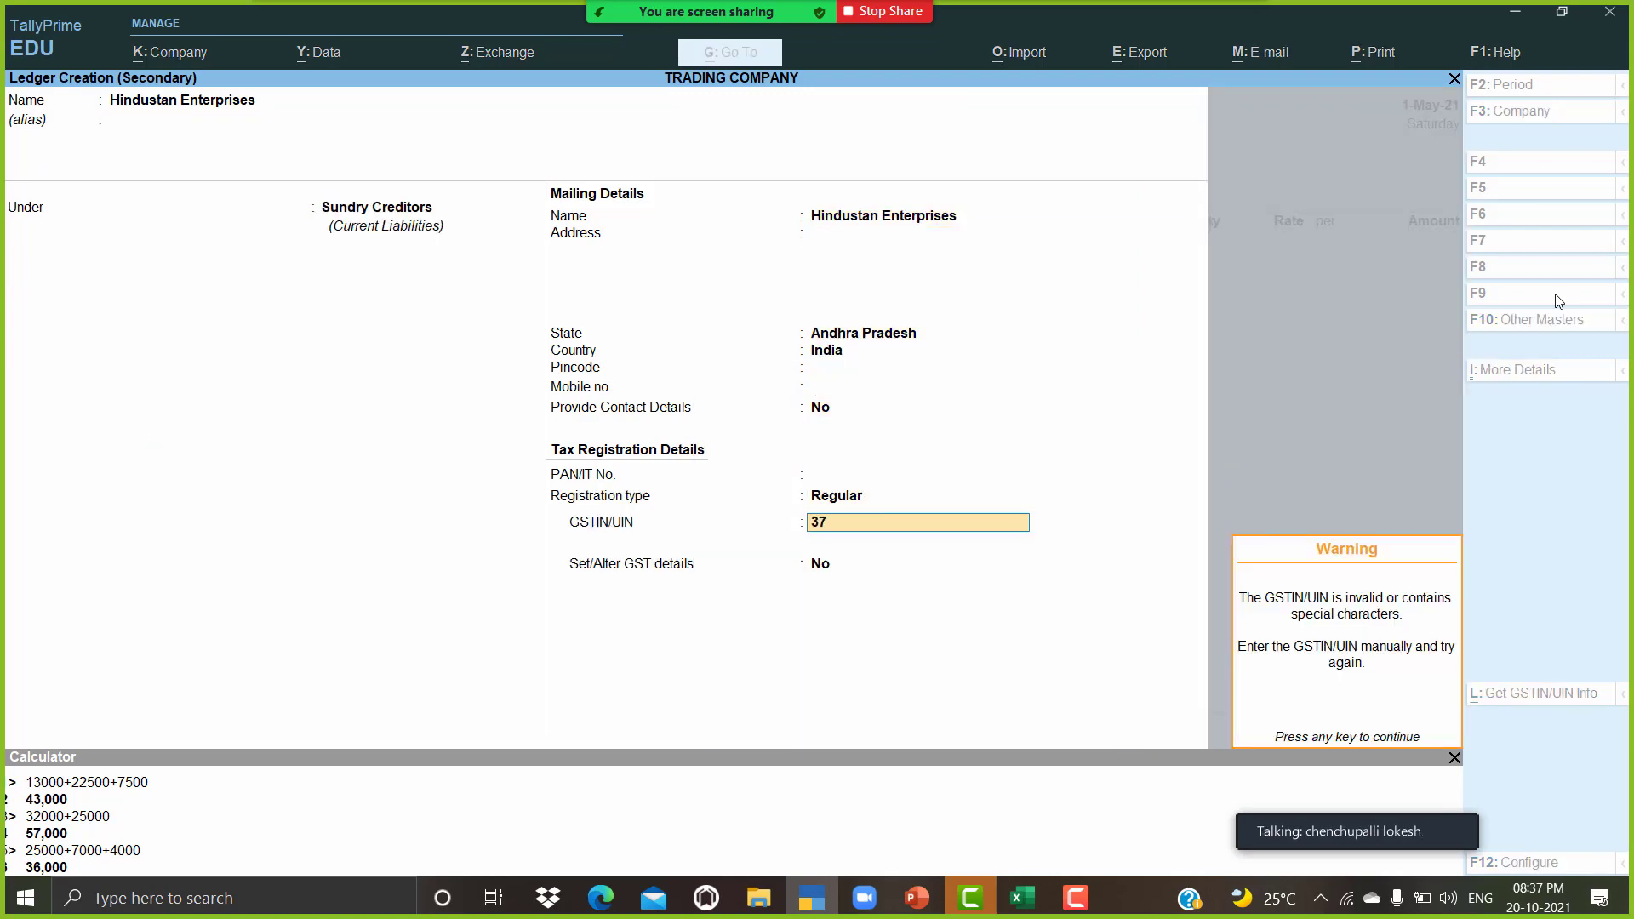
pyautogui.press('Return')
pyautogui.press('Return')
pyautogui.press('Return')
pyautogui.press('Return')
# Step: Use Hindustan Enterprises as the purchase party with blank receipt details, and choose Purchase as the purchase ledger
pyautogui.press('Return')
pyautogui.press('Return')
pyautogui.press('Return')
pyautogui.press('Return')
pyautogui.press('Return')
pyautogui.press('Return')
pyautogui.press('Return')
pyautogui.press('Return')
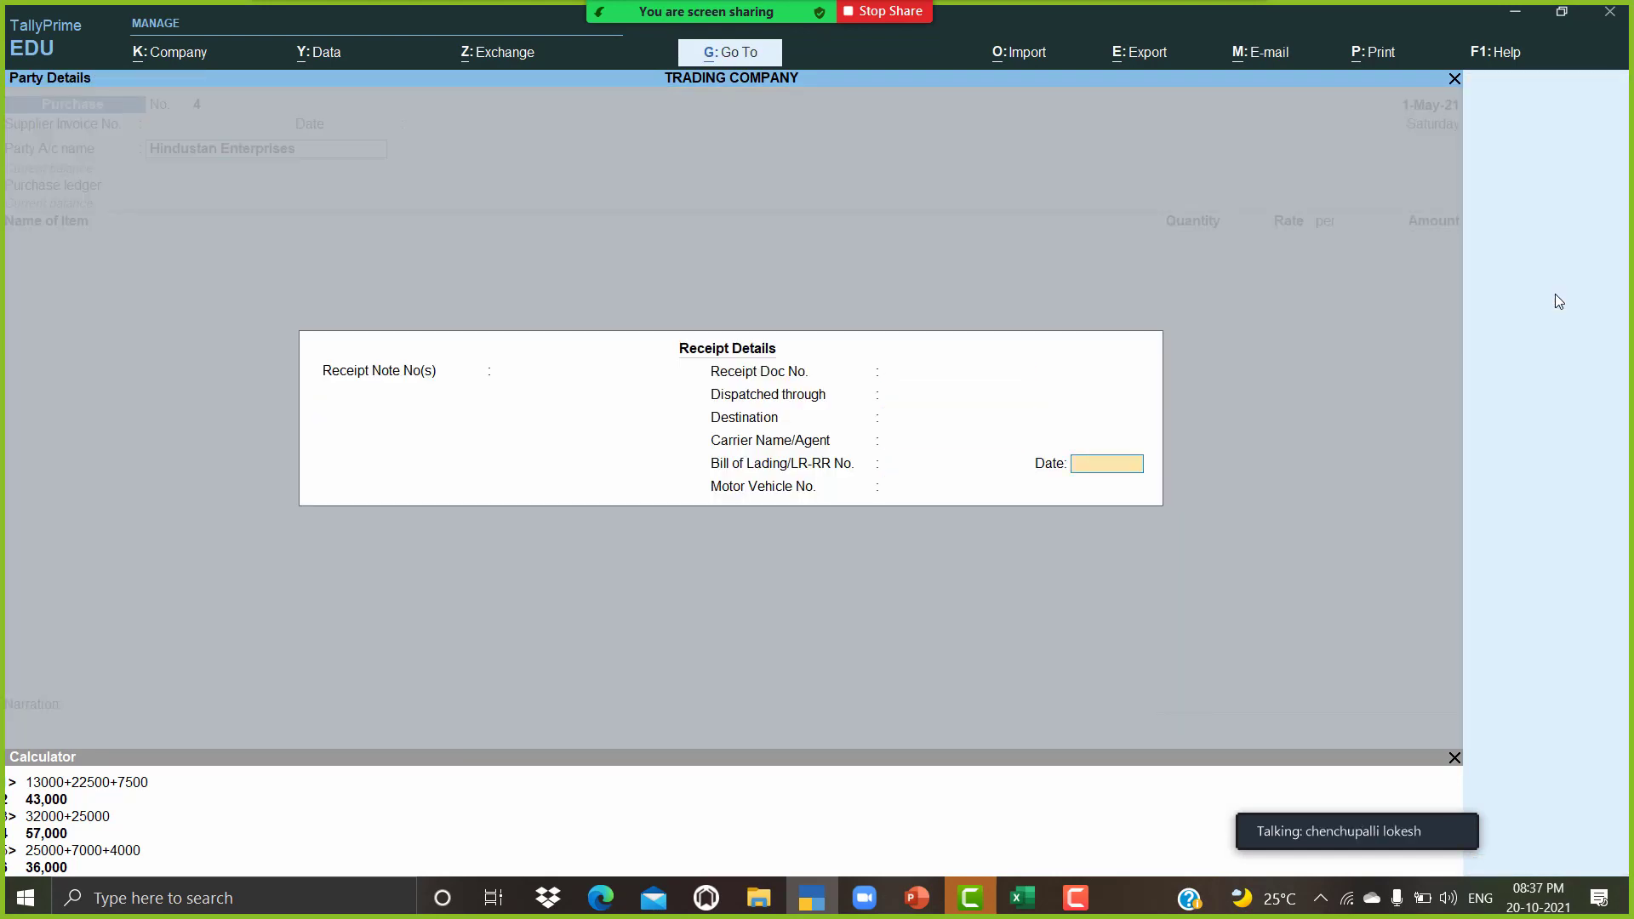
pyautogui.press('Return')
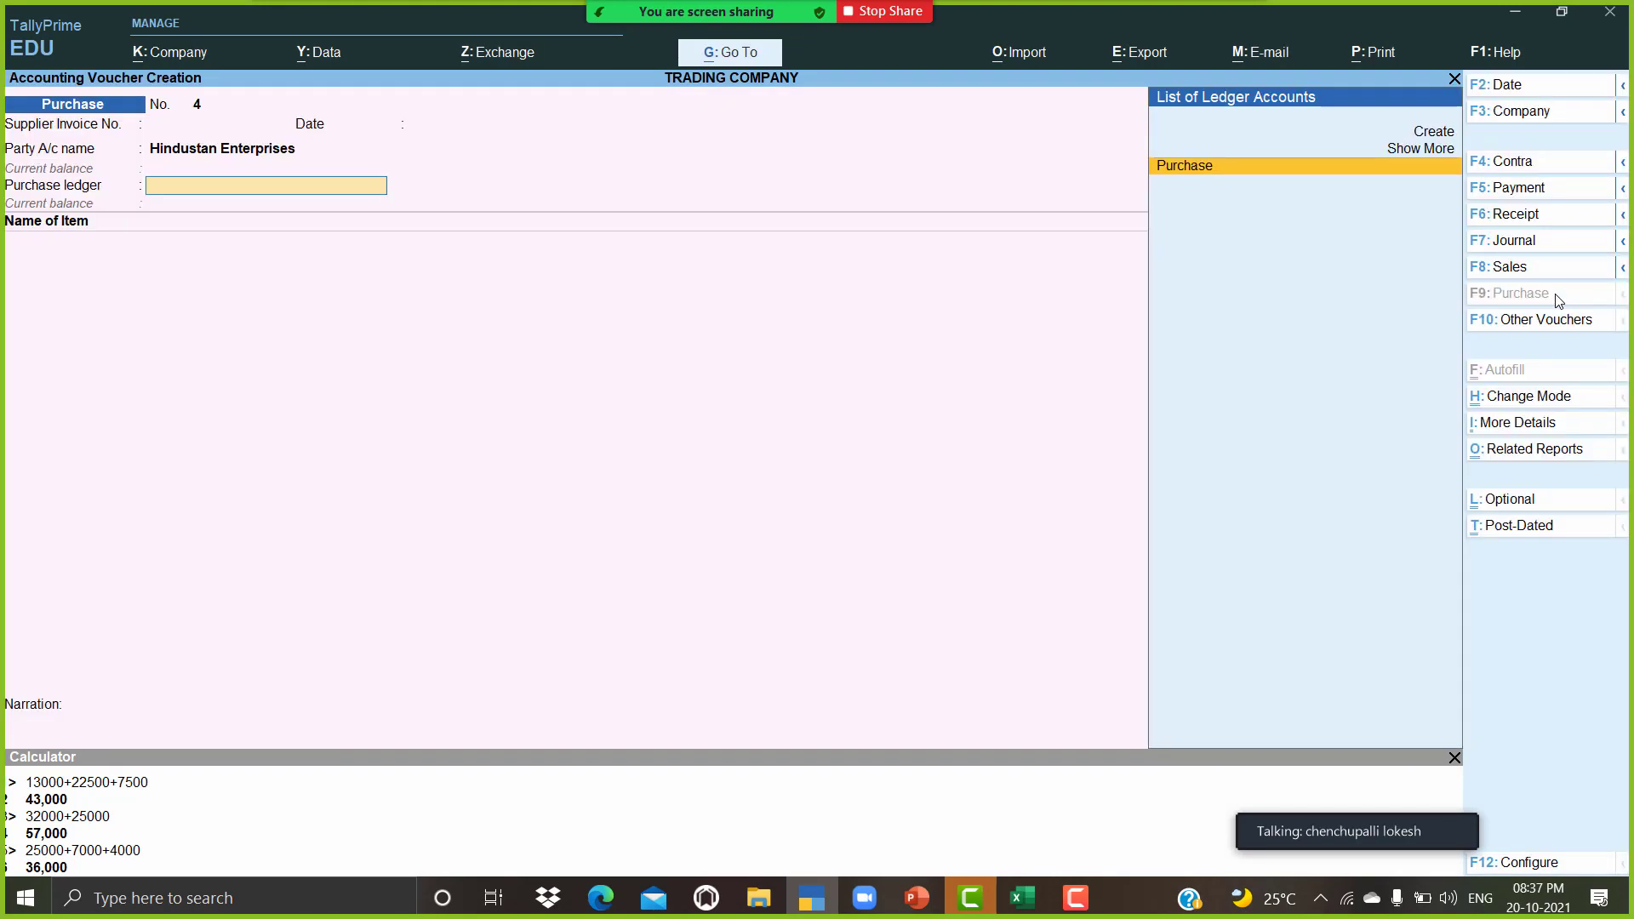
pyautogui.press('Return')
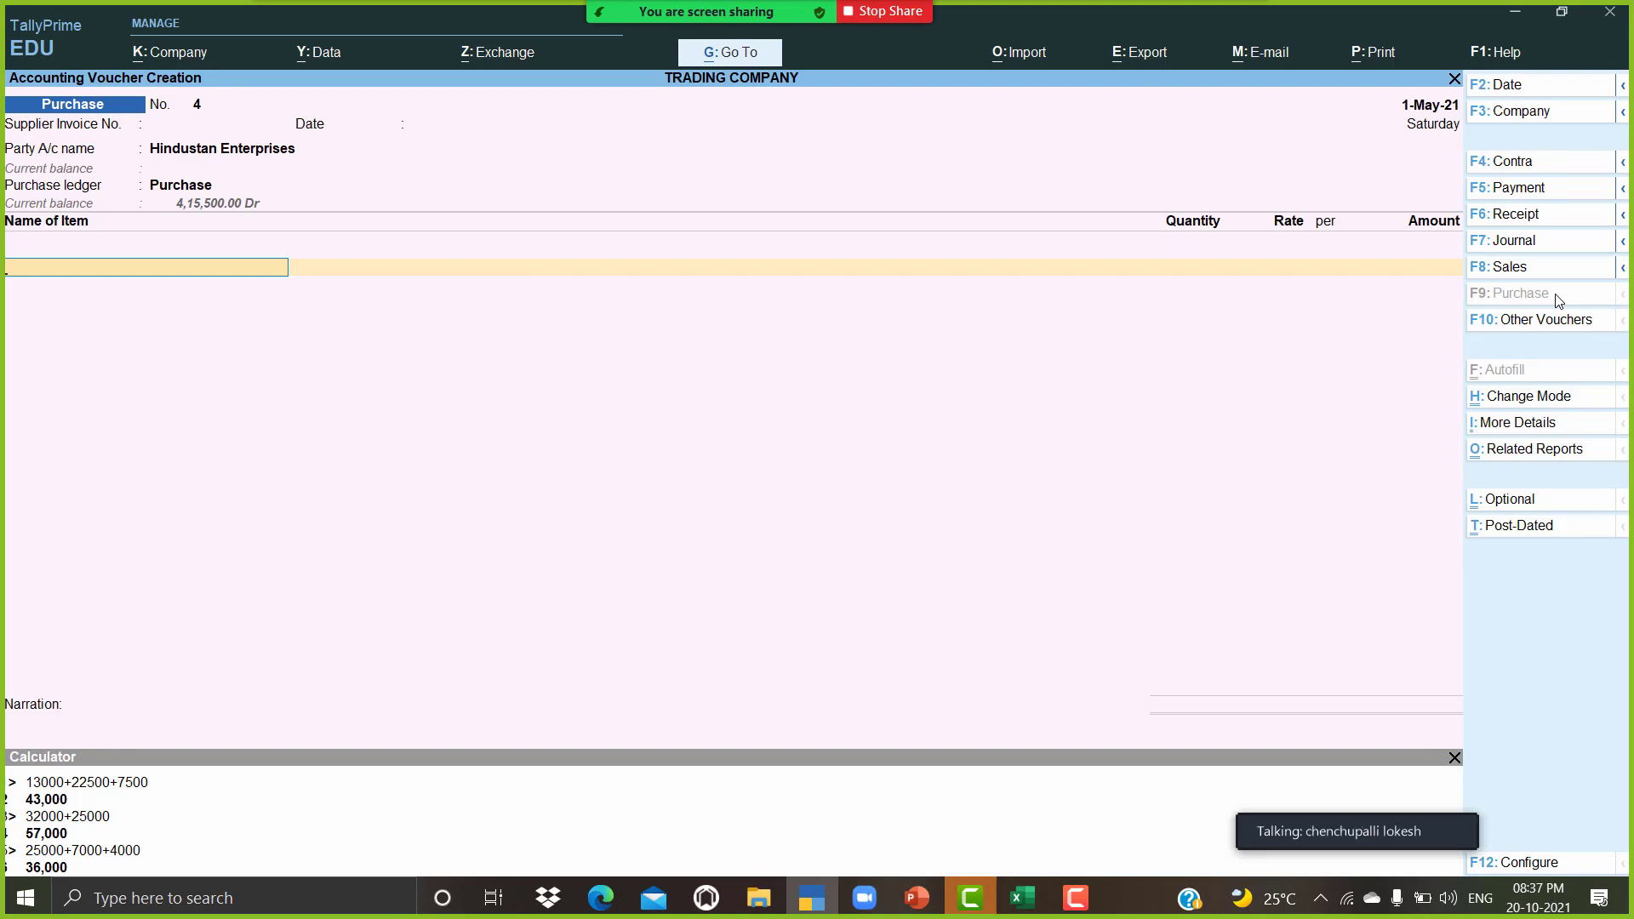
# Step: Begin creating a stock item named Good Day without an alias from the purchase voucher's item line
pyautogui.hotkey('alt', 'c')
pyautogui.write('Good')
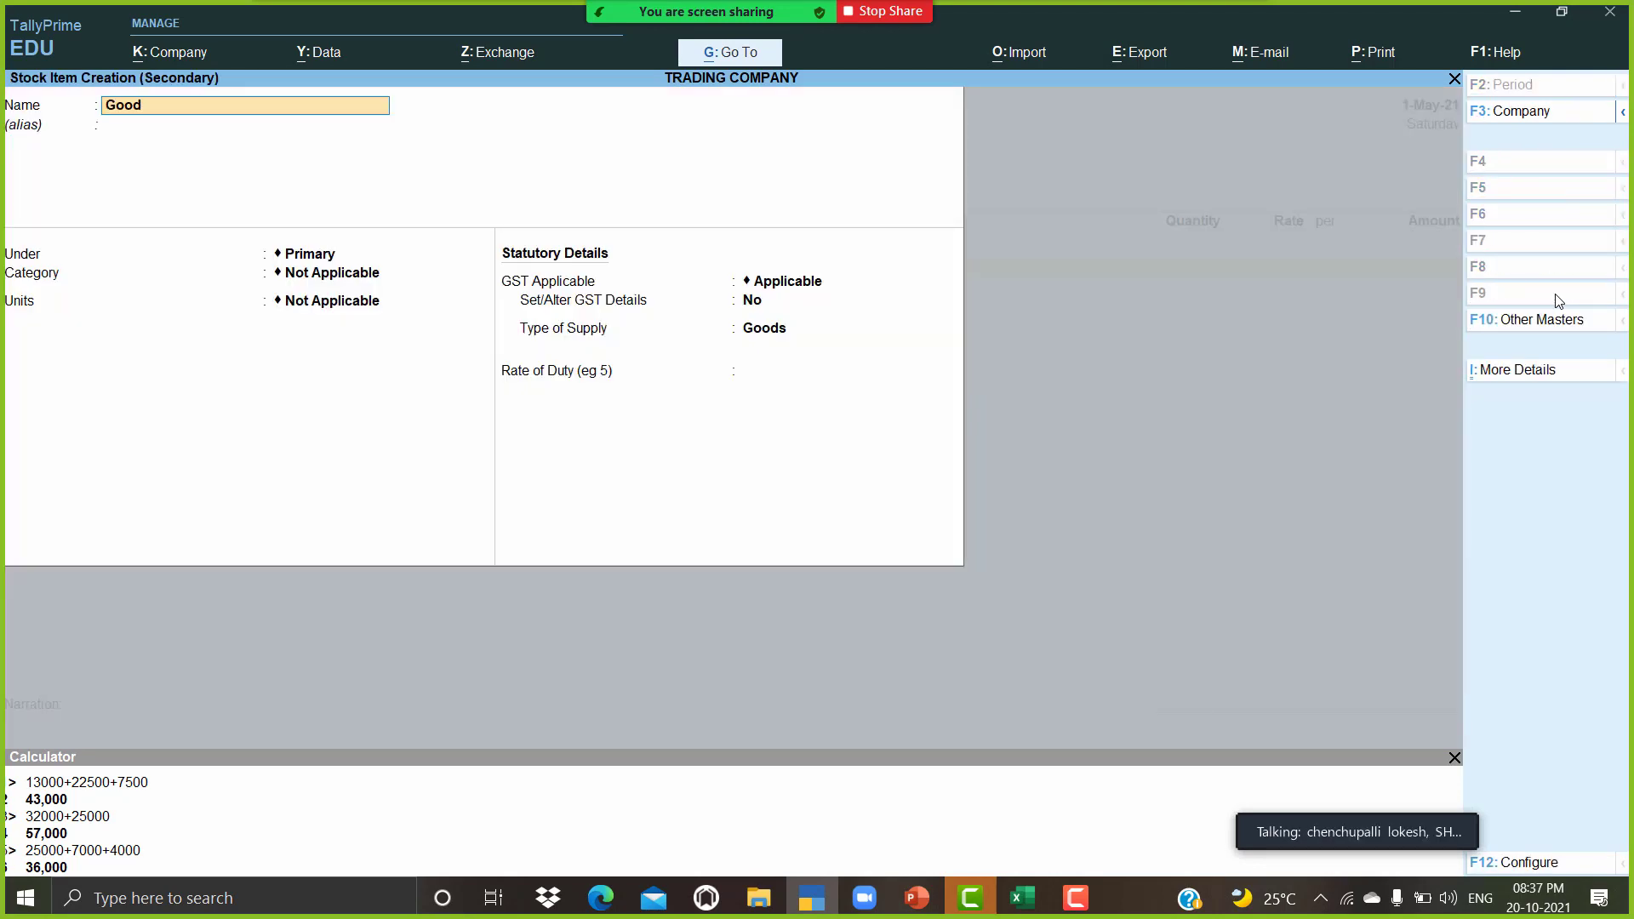
pyautogui.press('Return')
pyautogui.press('Return')
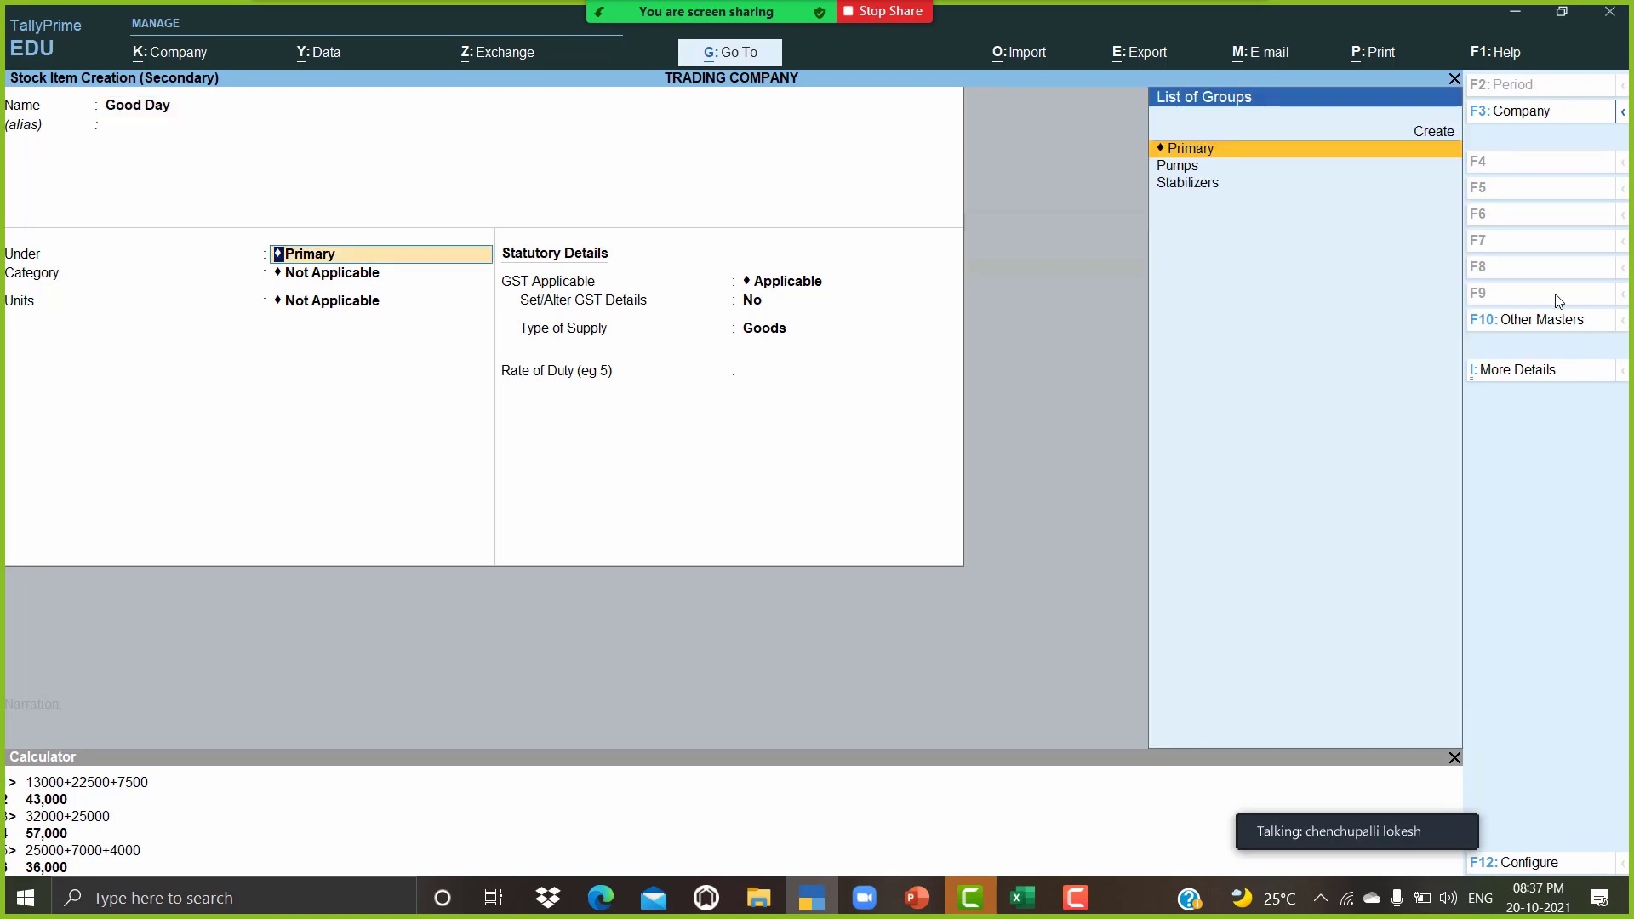
# Step: Create a stock group named Biscuits under Primary and assign the Good Day item to it
pyautogui.hotkey('alt', 'c')
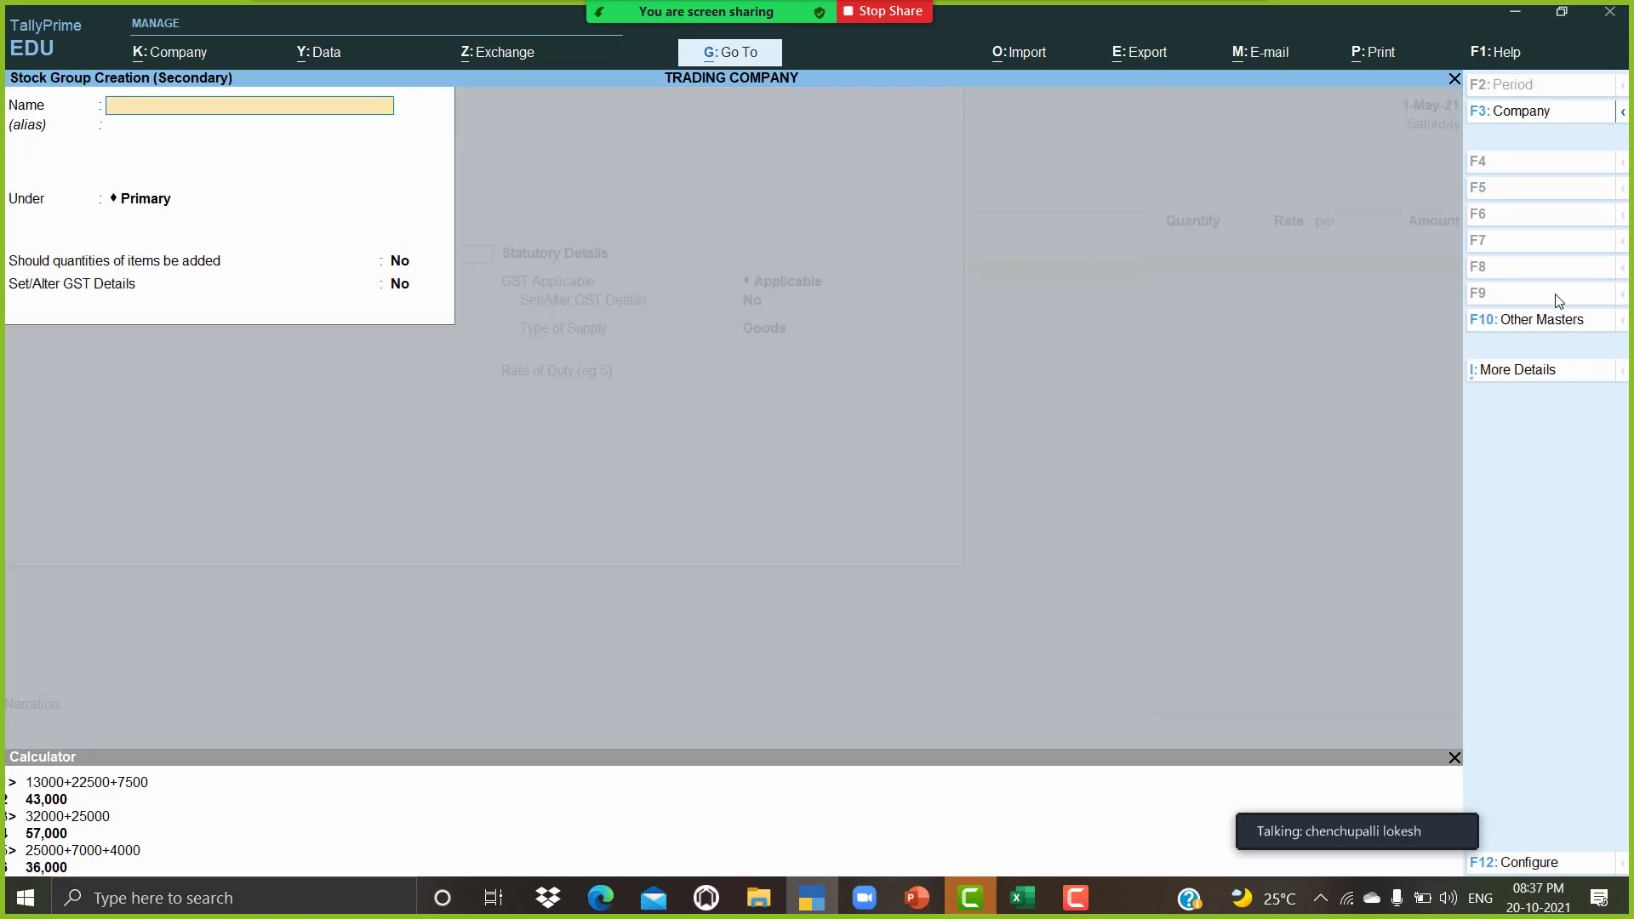
pyautogui.write('Biscuit')
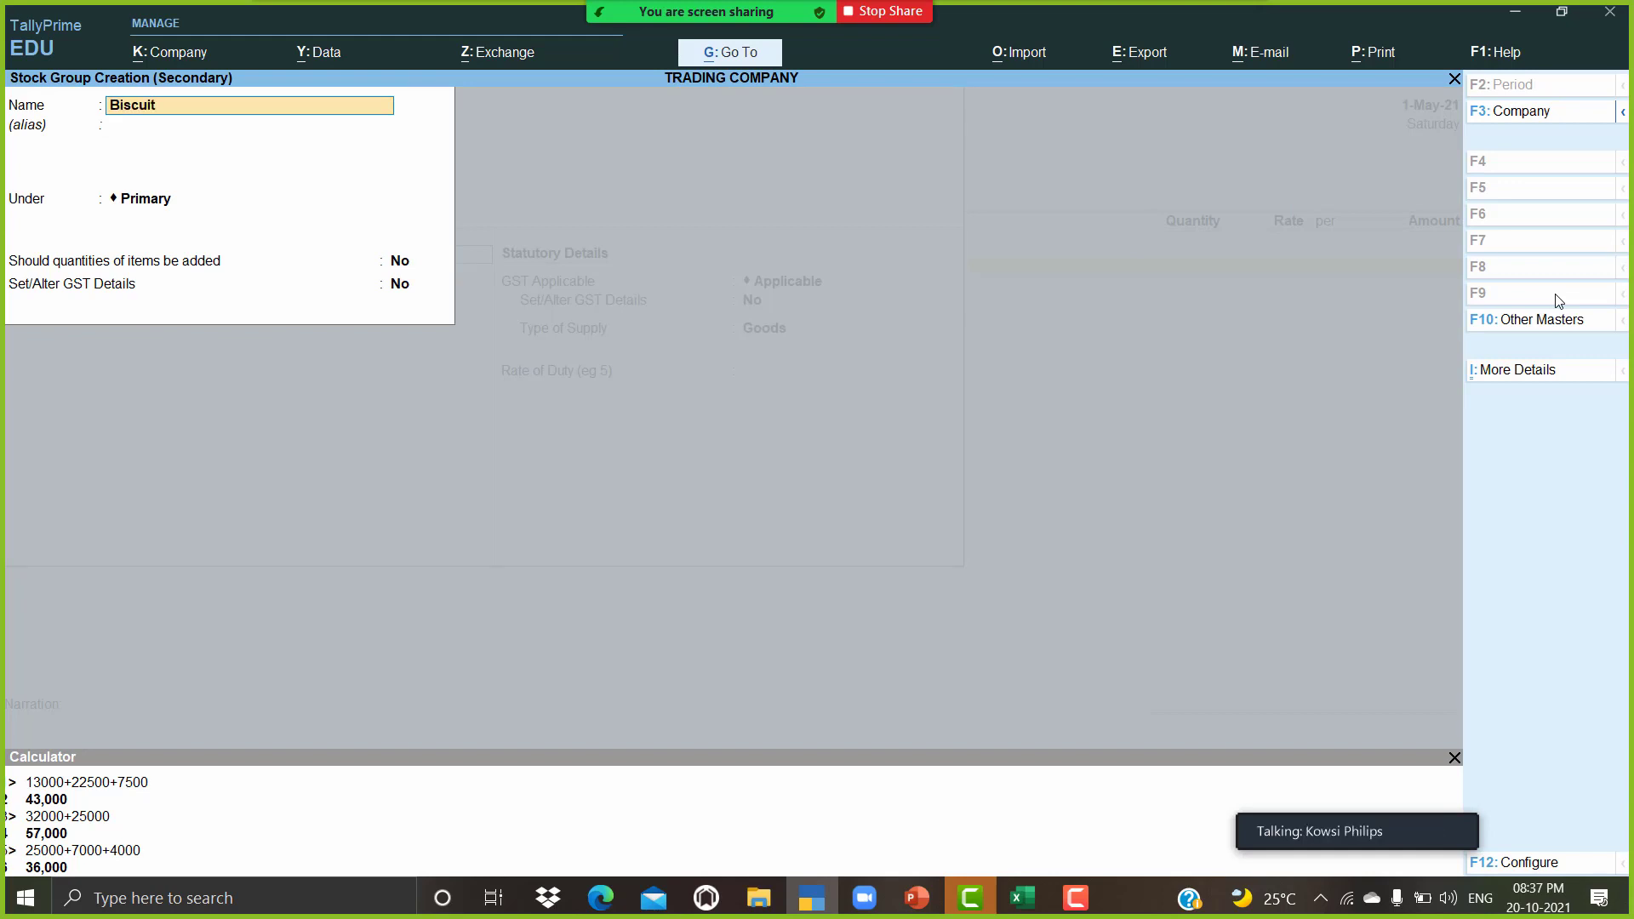
pyautogui.press('Return')
pyautogui.press('Return')
pyautogui.press('Return')
pyautogui.press('Return')
pyautogui.press('Return')
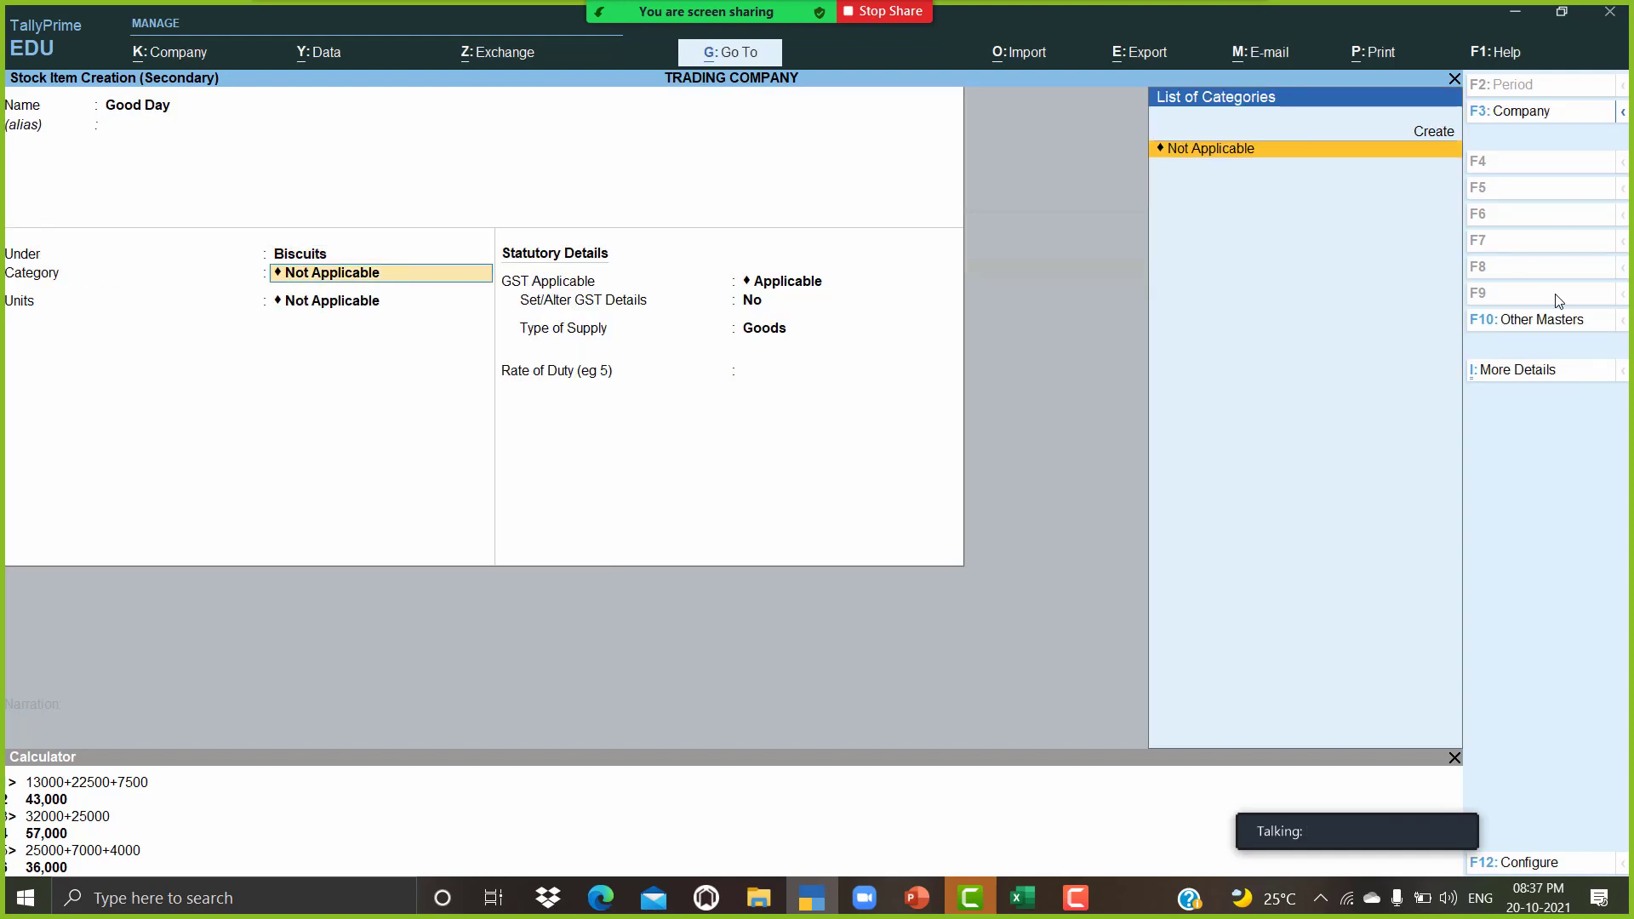
# Step: Configure stock item creation so that Use Stock Category for Stock Items is No, and return to the item's units
pyautogui.click(1531, 868)
pyautogui.press('Down')
pyautogui.press('Down')
pyautogui.press('Down')
pyautogui.press('Down')
pyautogui.press('Down')
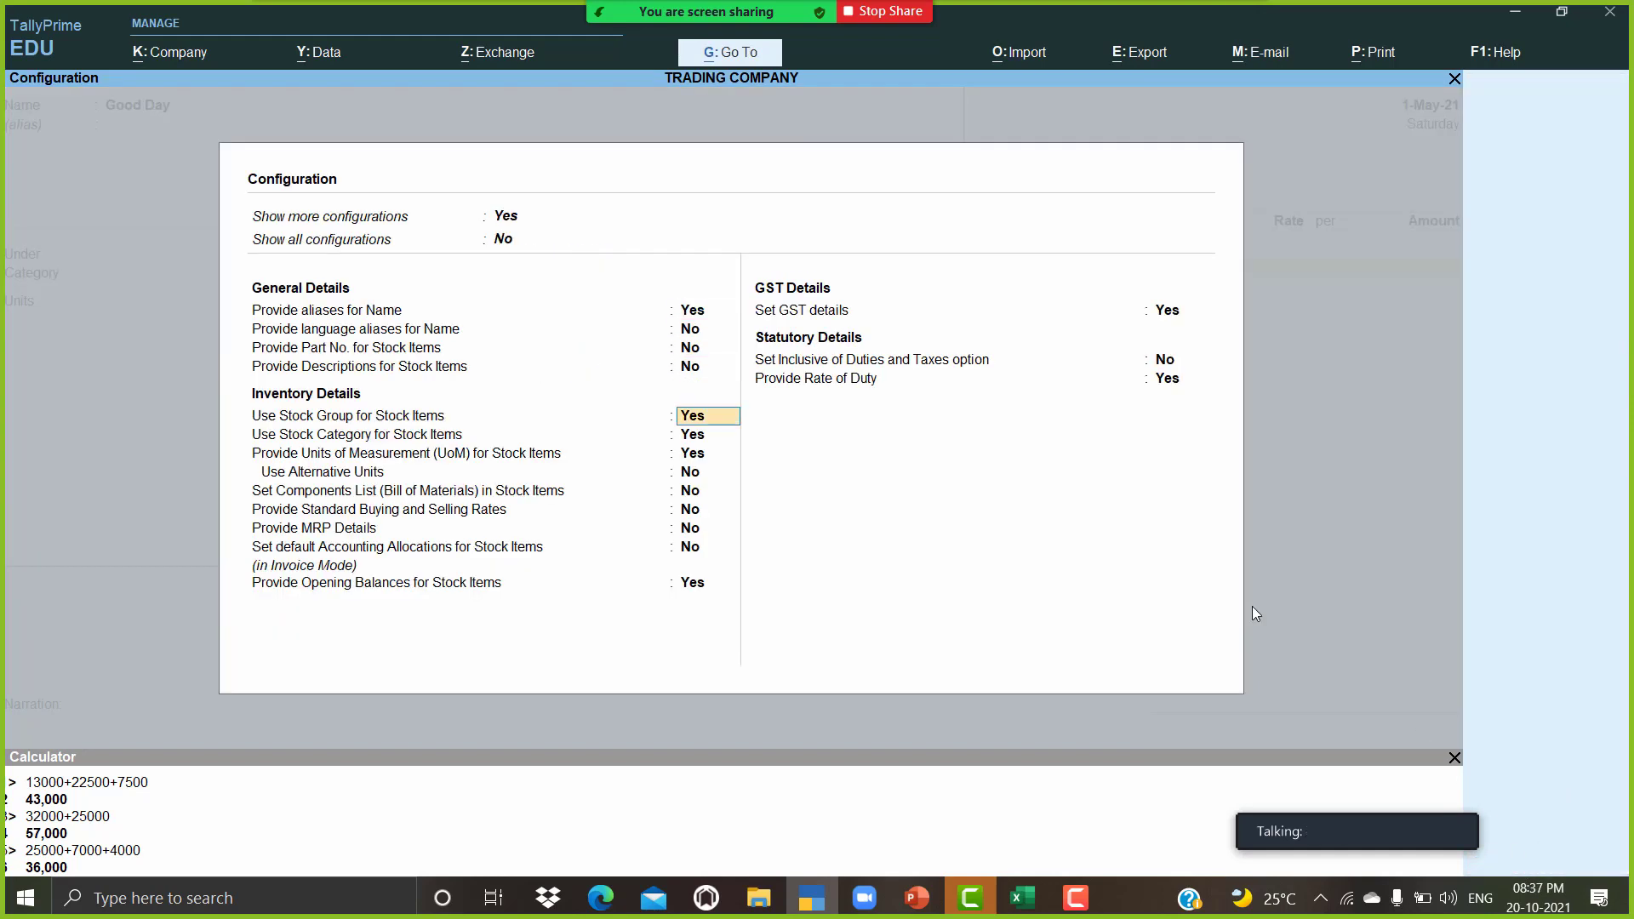
pyautogui.press('n')
pyautogui.press('Return')
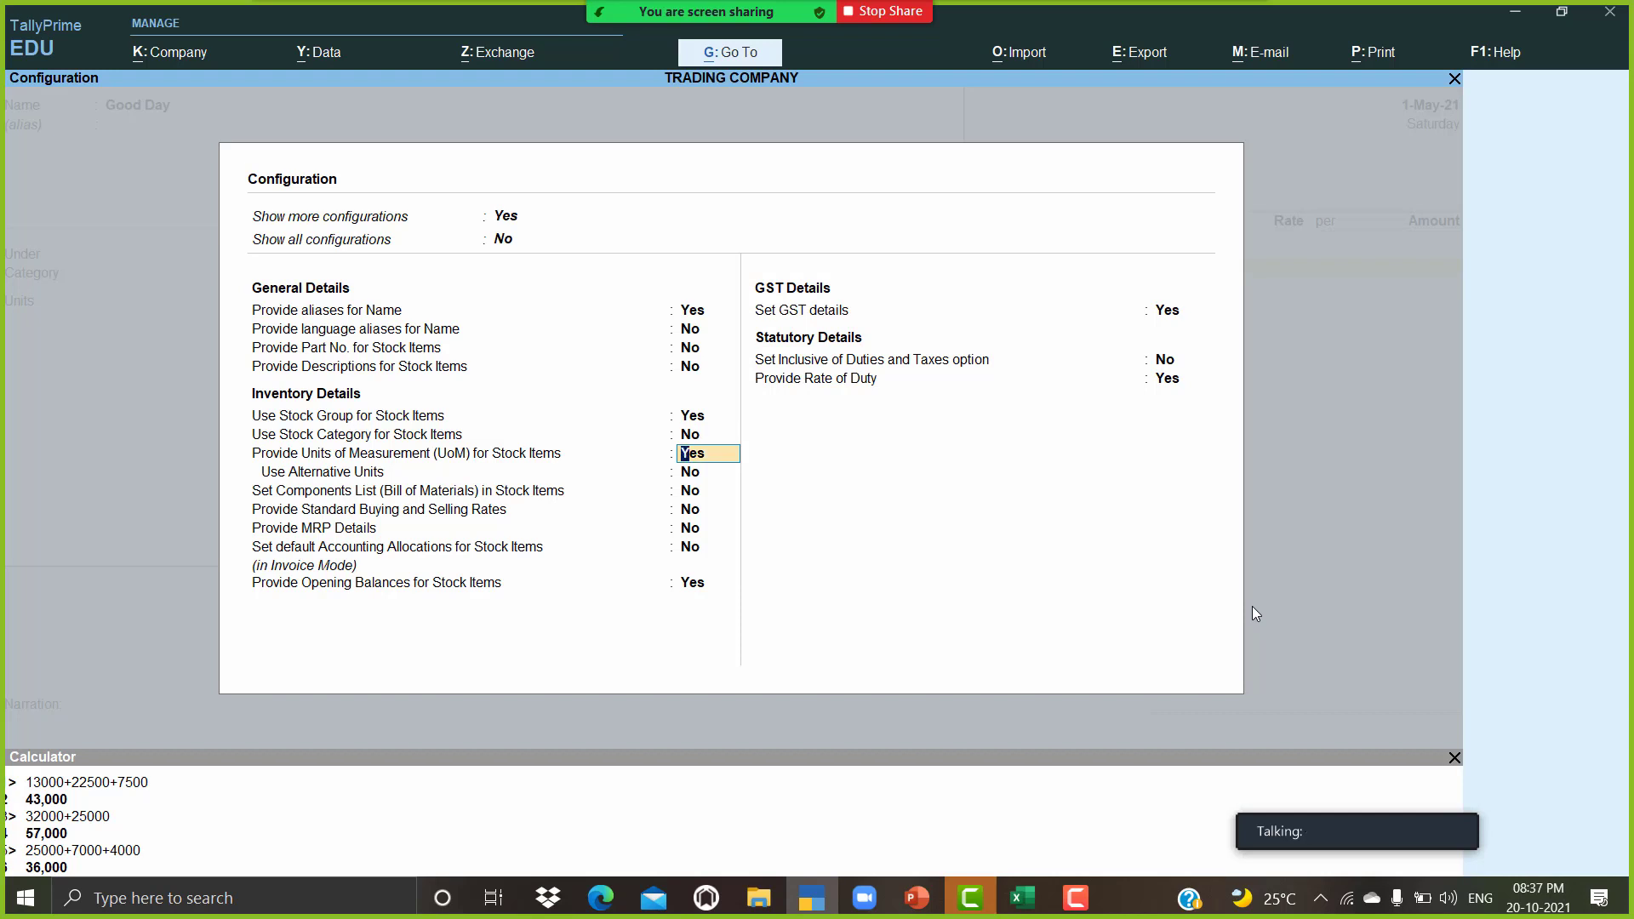
pyautogui.hotkey('ctrl', 'a')
pyautogui.press('Return')
pyautogui.press('Return')
pyautogui.press('Return')
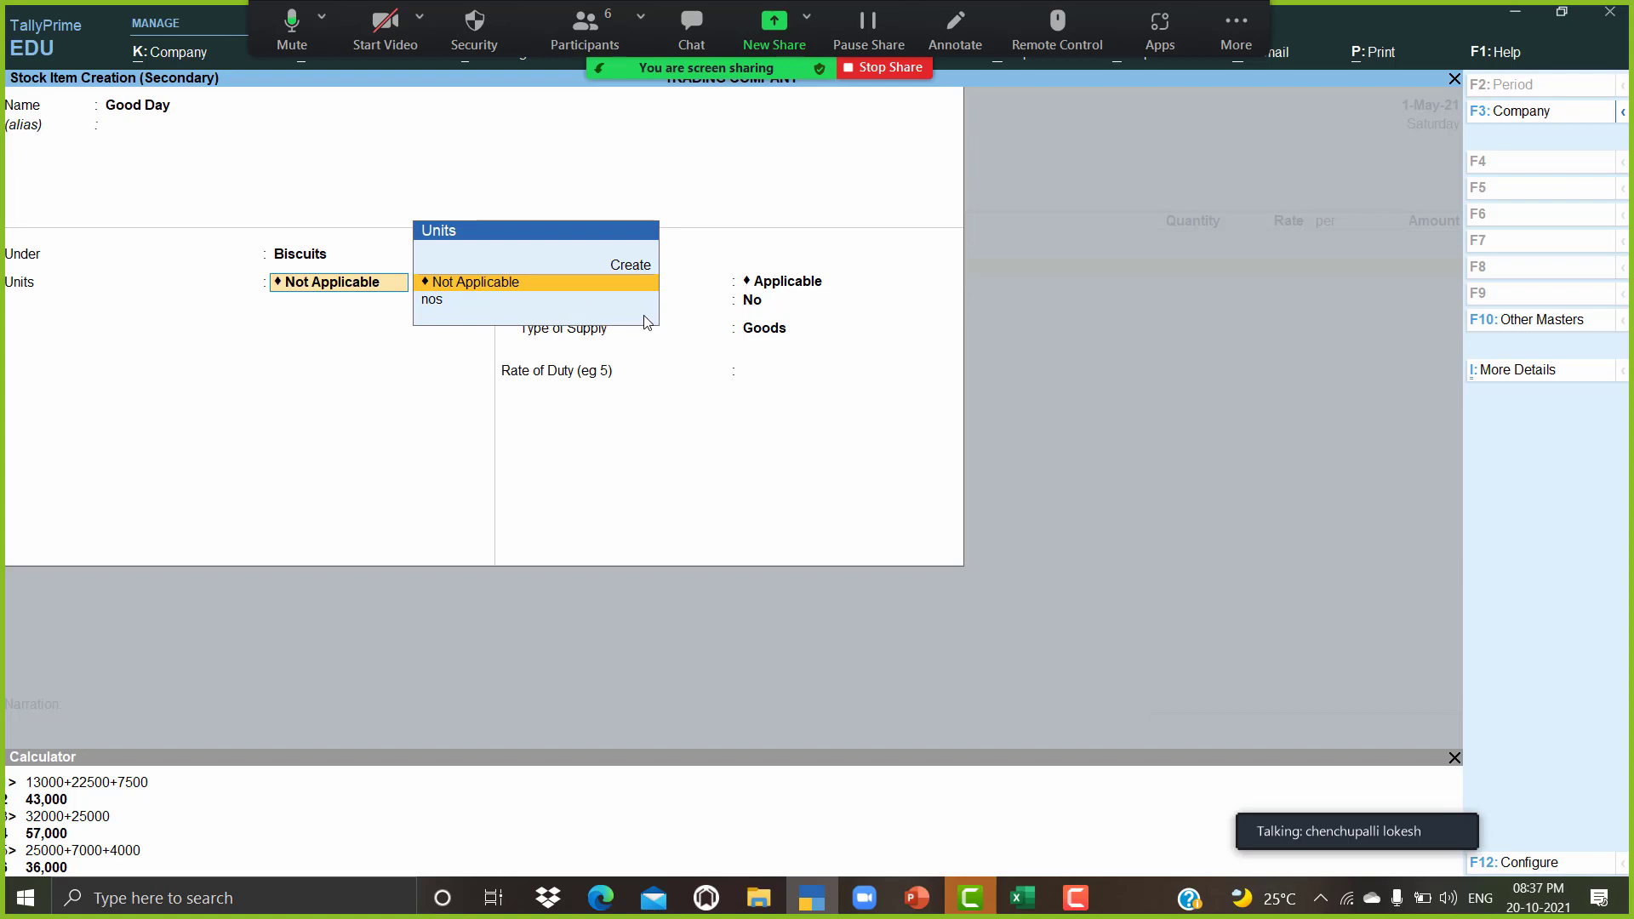
# Step: Check the Zoom meeting's participants list, dismiss the time-limit notice, and return to the stock item in TallyPrime
pyautogui.moveTo(1405, 796); pyautogui.dragTo(1019, 806)
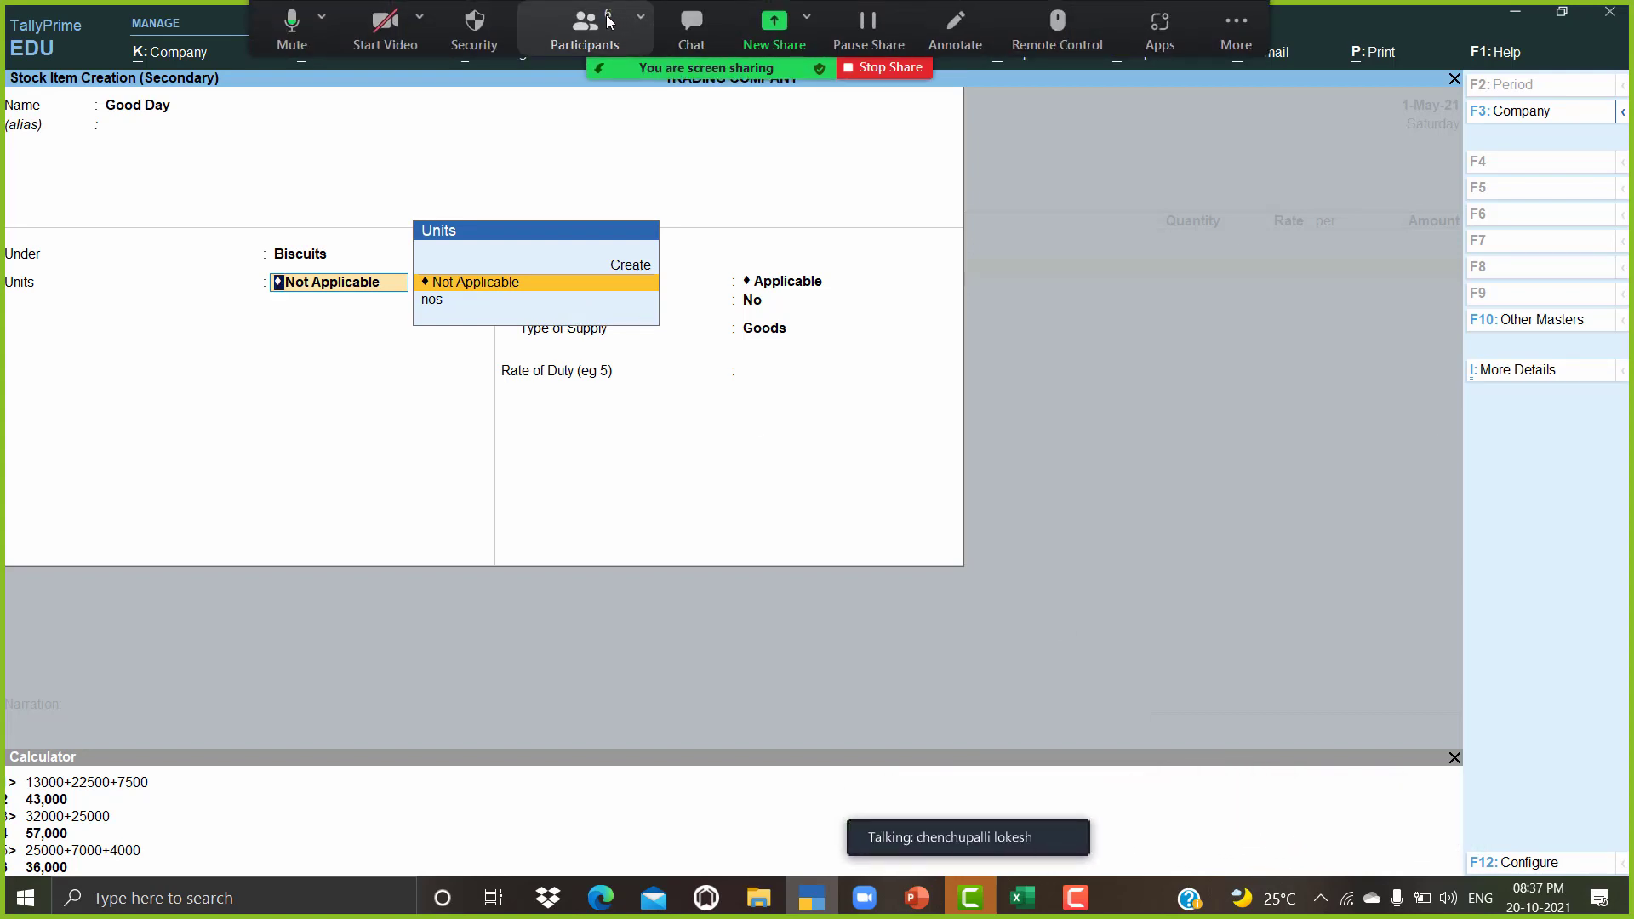
pyautogui.click(569, 25)
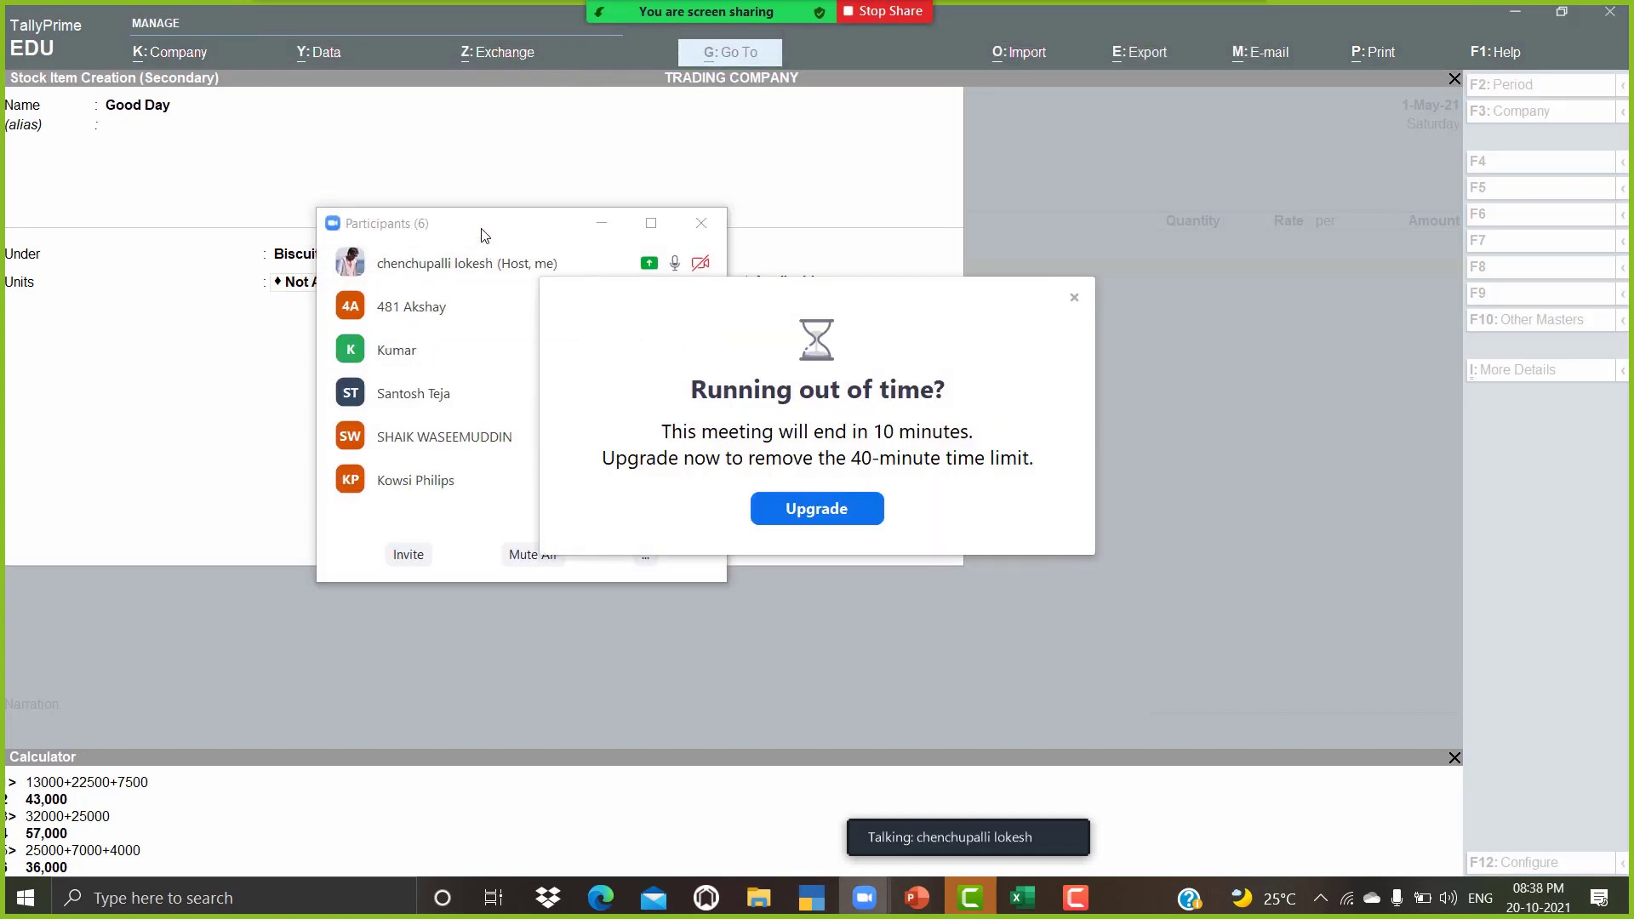
pyautogui.click(1073, 298)
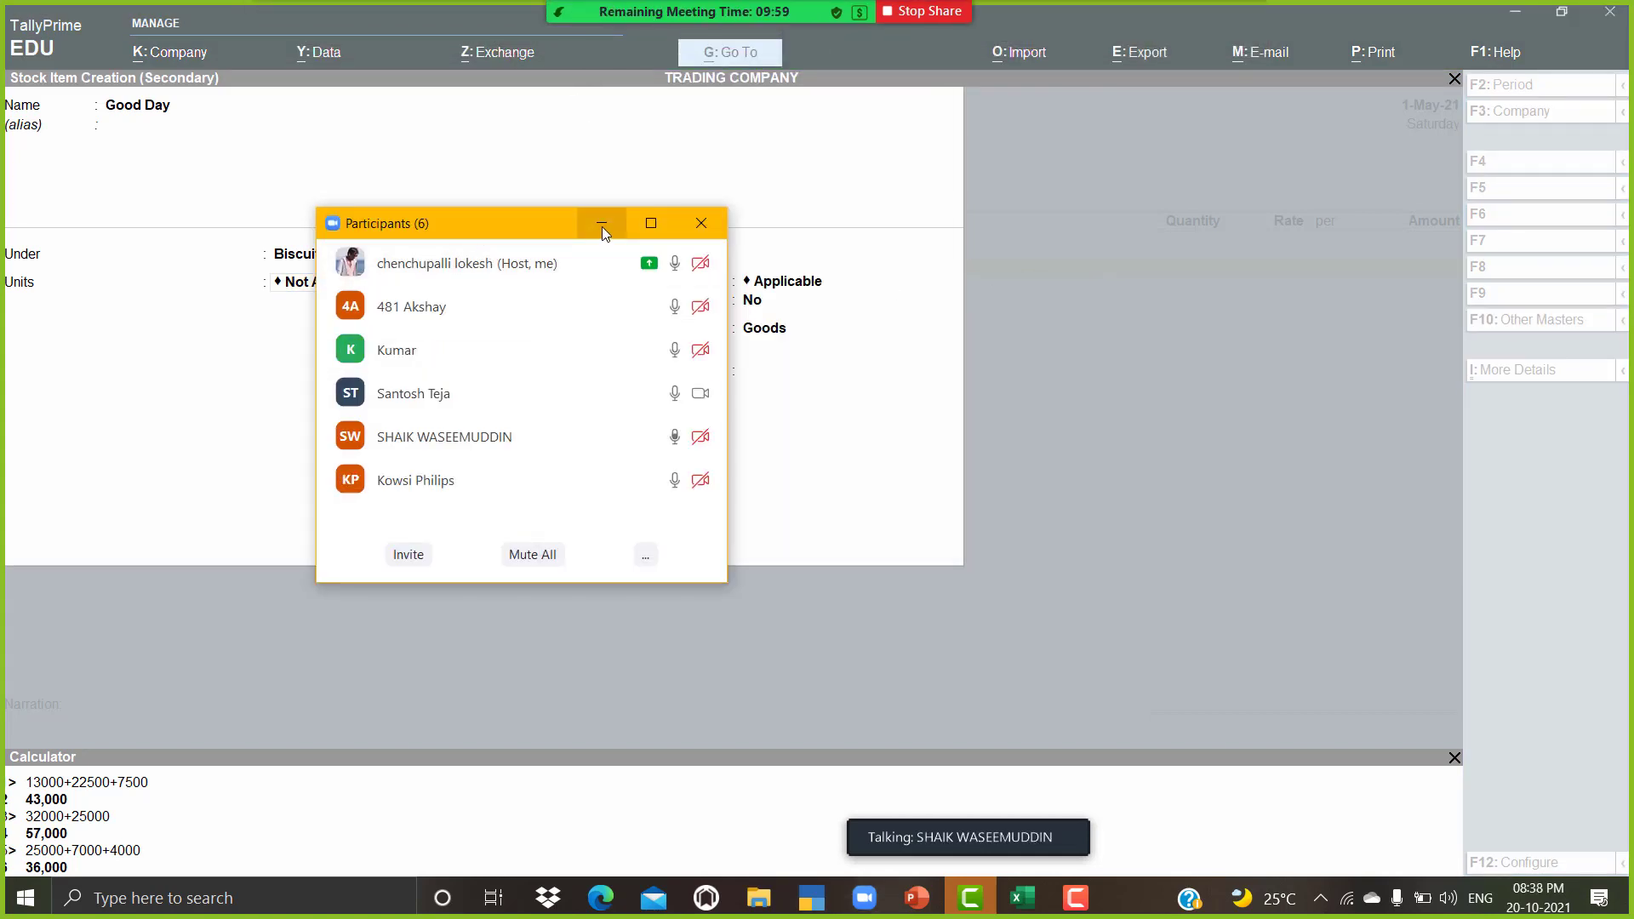
pyautogui.click(601, 223)
pyautogui.click(1095, 517)
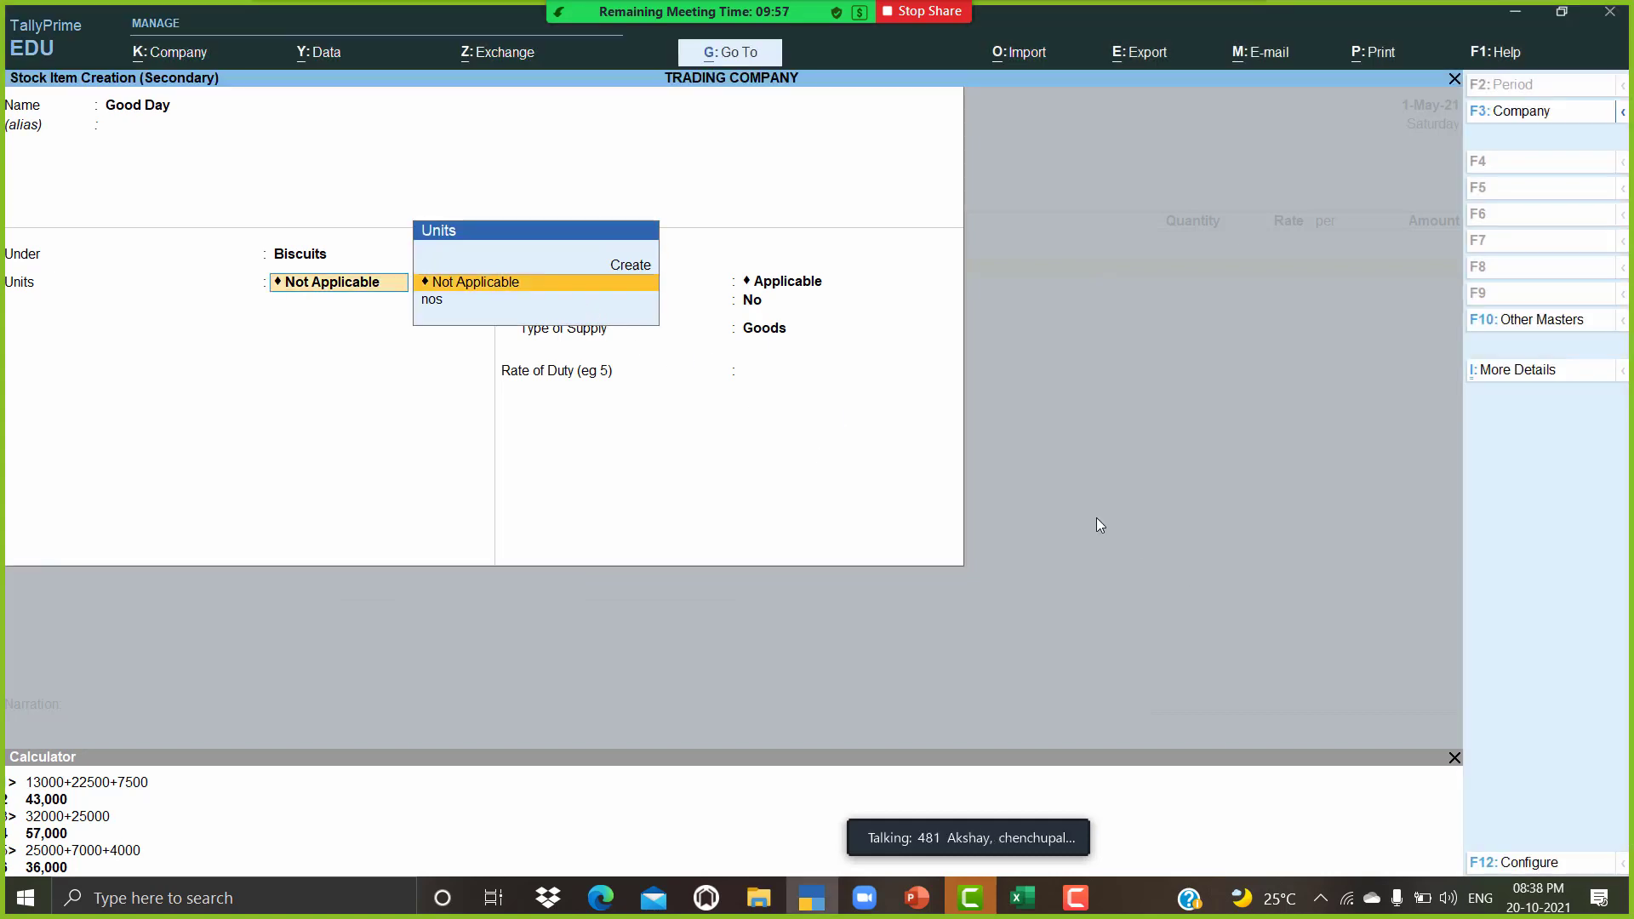
# Step: Configure stock item creation so that Use Alternative Units is Yes, and return to the Good Day item's units
pyautogui.click(1538, 864)
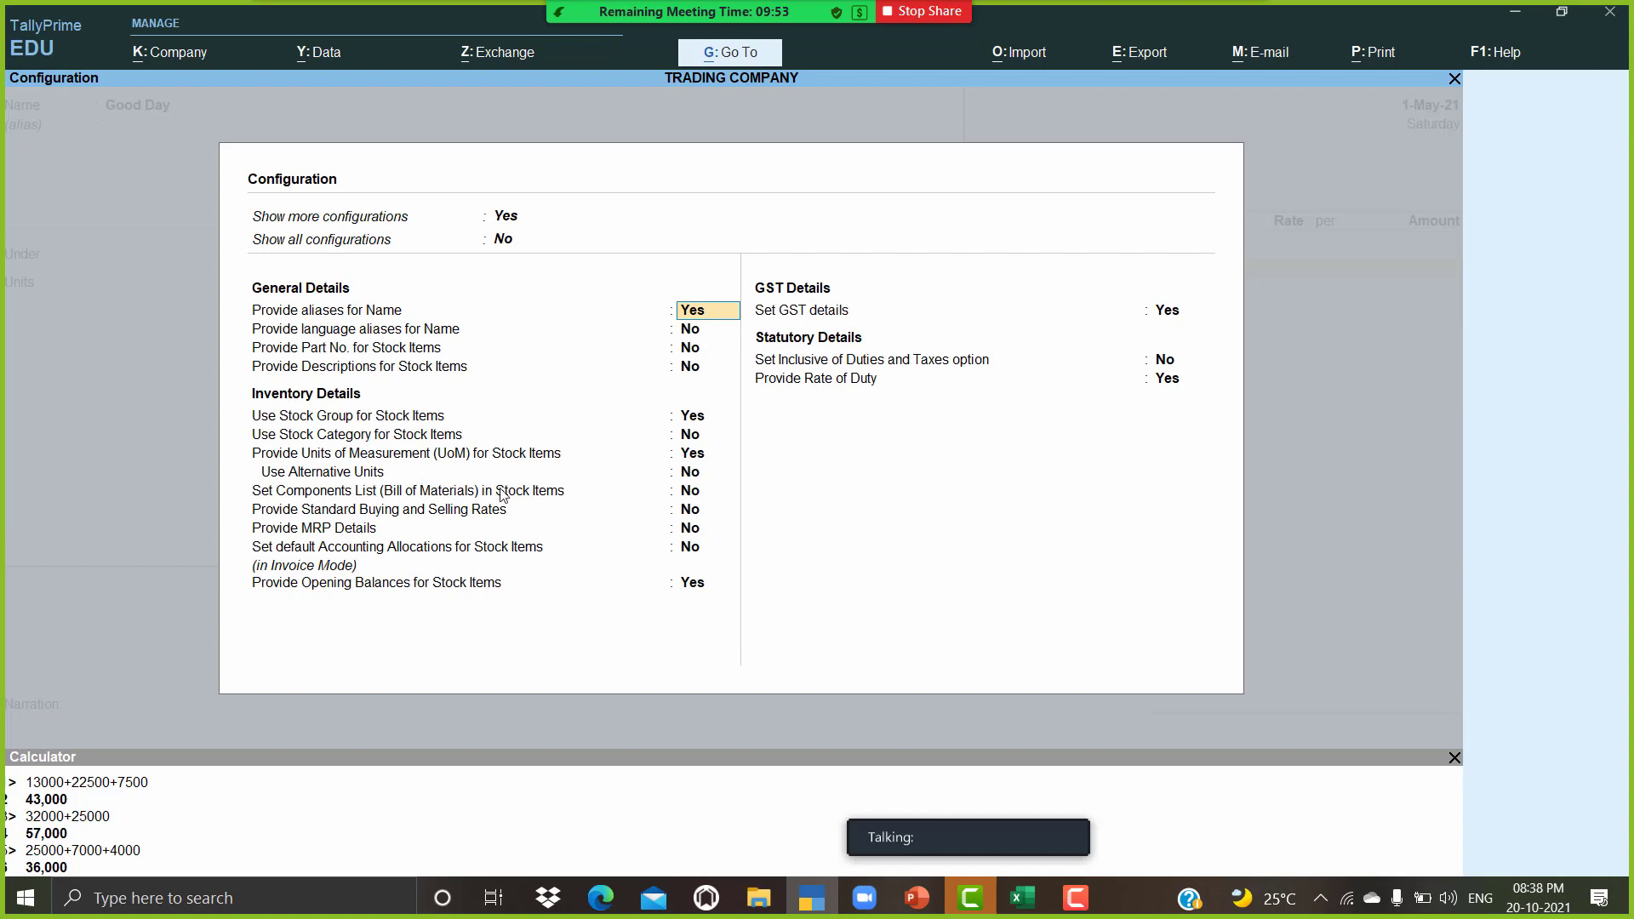
pyautogui.click(694, 476)
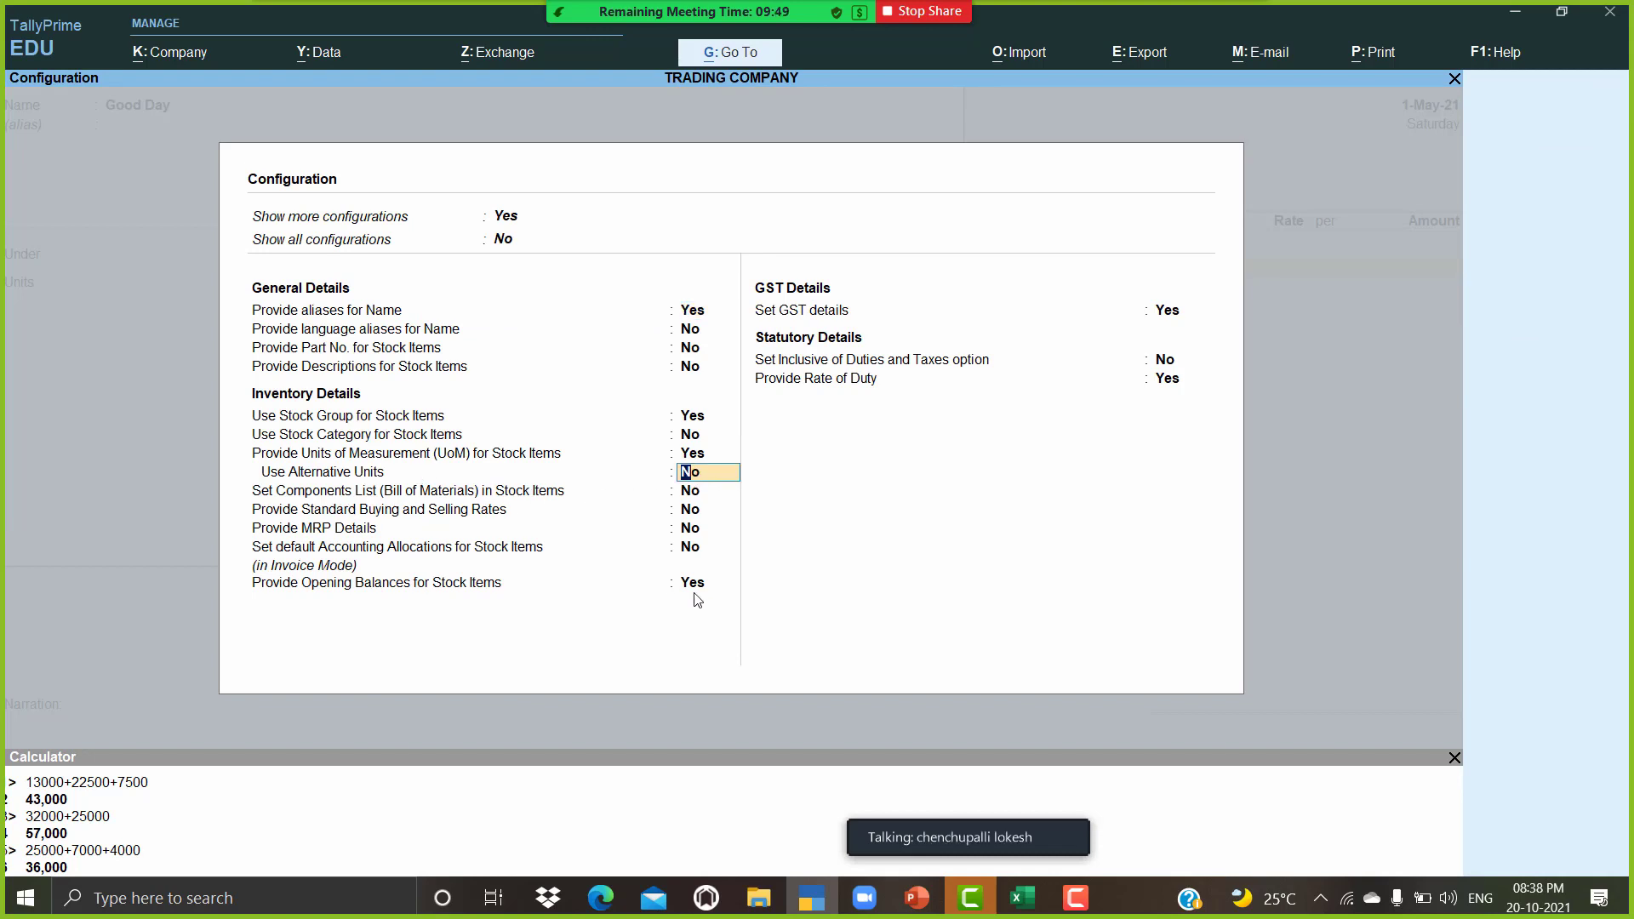
pyautogui.press('y')
pyautogui.press('Return')
pyautogui.press('Return')
pyautogui.press('Return')
pyautogui.press('Return')
pyautogui.press('Return')
pyautogui.press('Return')
pyautogui.press('Return')
pyautogui.press('Return')
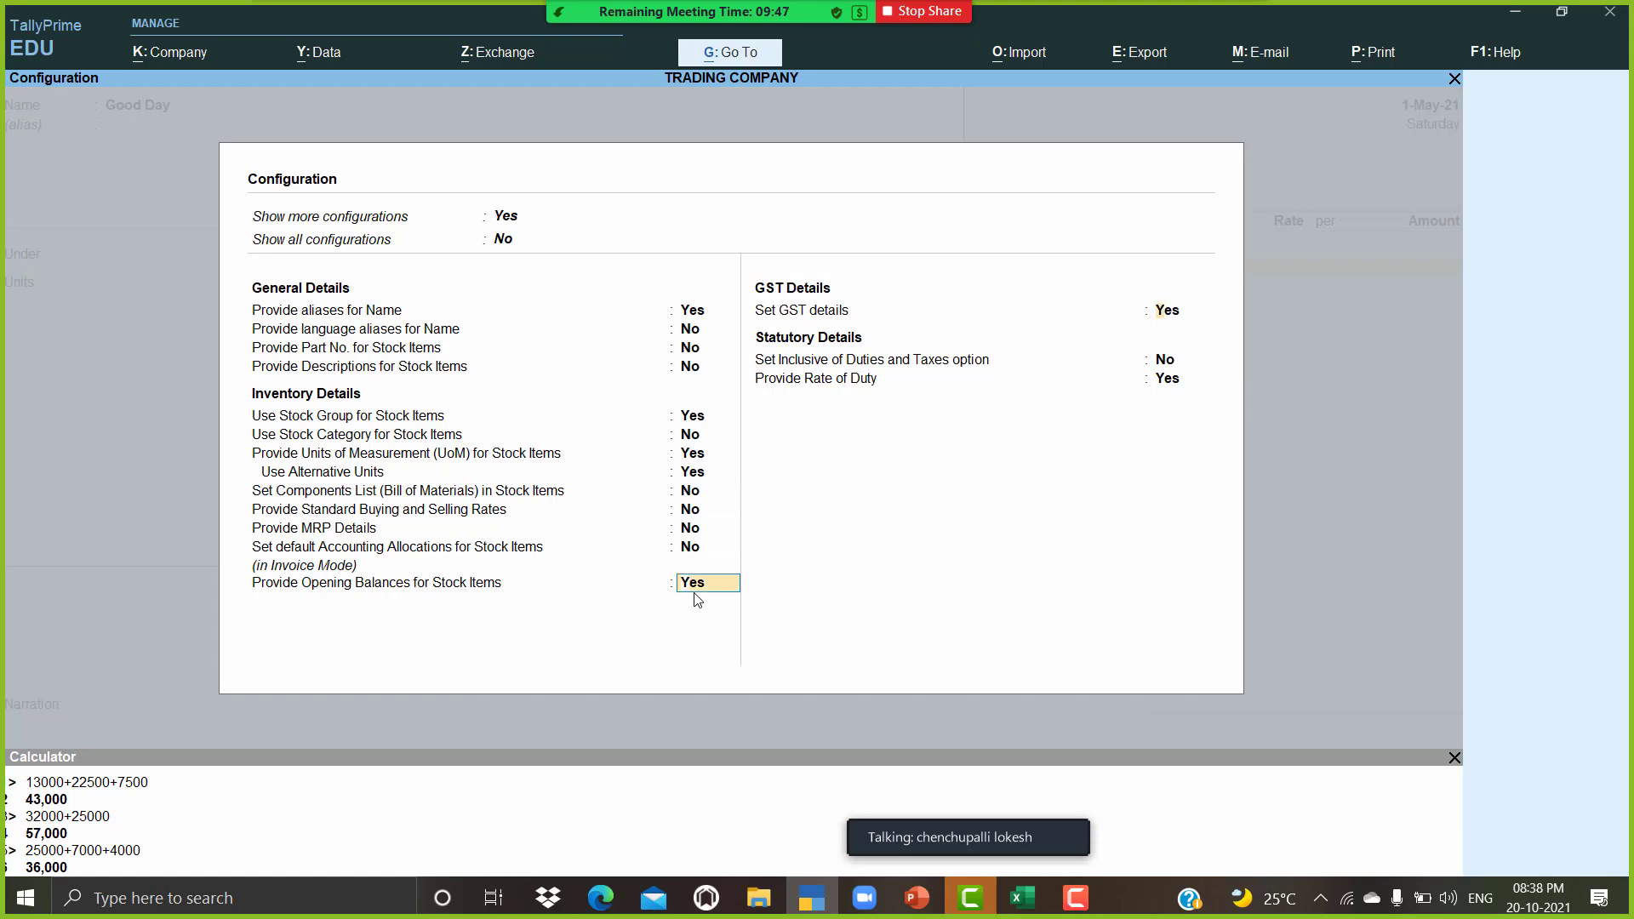
pyautogui.press('Return')
pyautogui.press('Return')
pyautogui.press('Return')
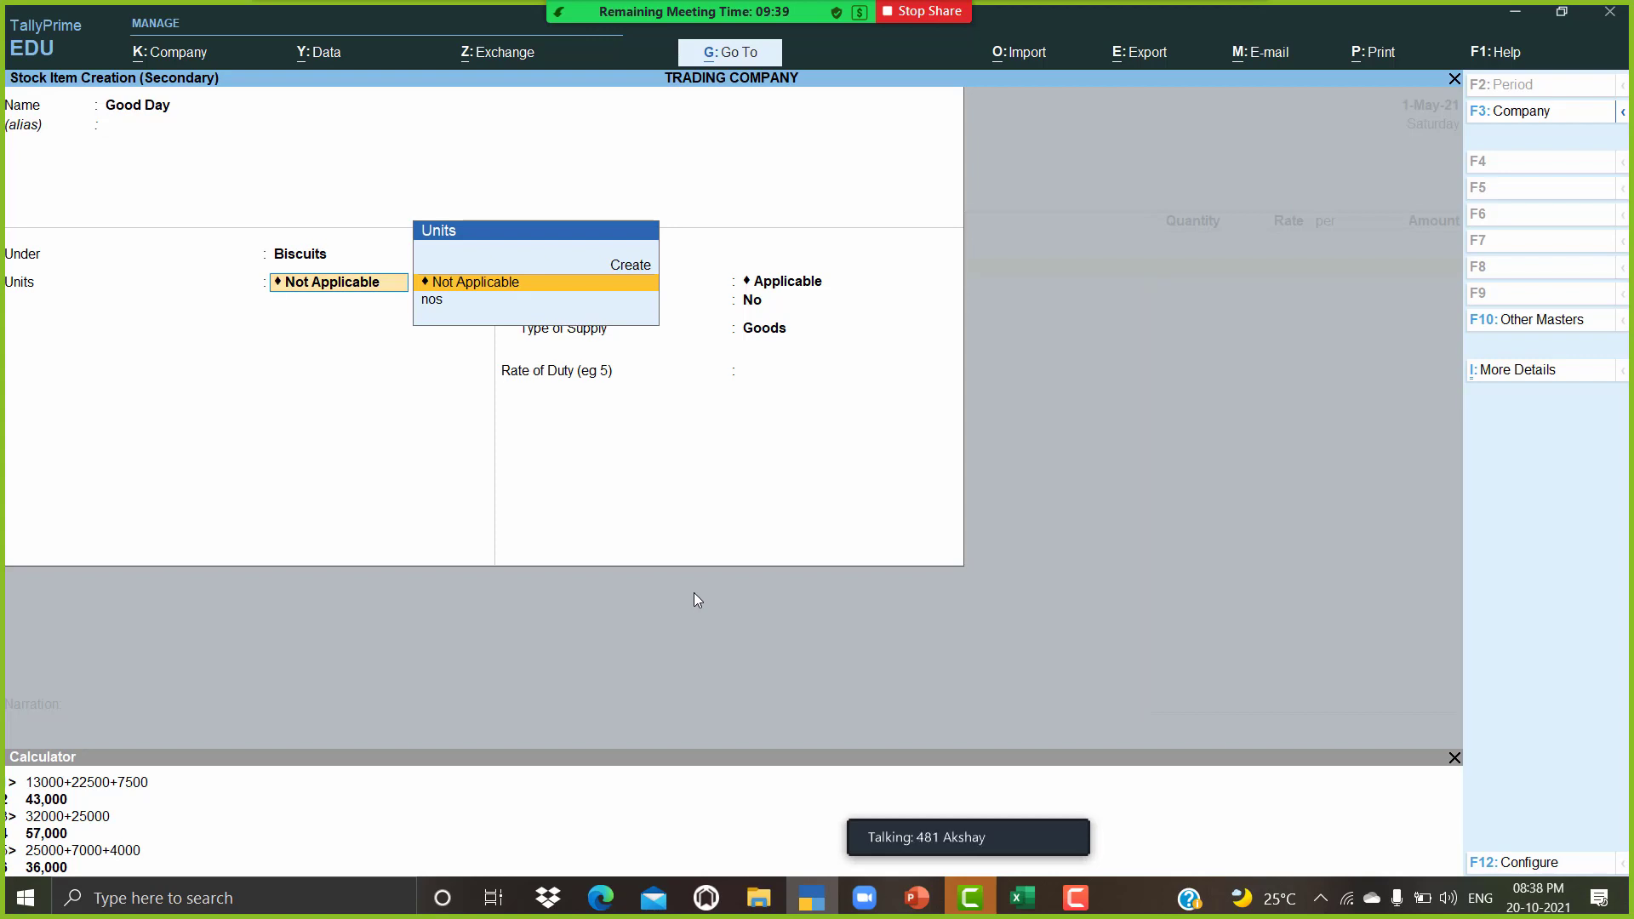
# Step: Create a simple unit with symbol cs and UQC CTN-CARTONS as the Good Day item's main unit
pyautogui.press('alt')
pyautogui.hotkey('alt', 'c')
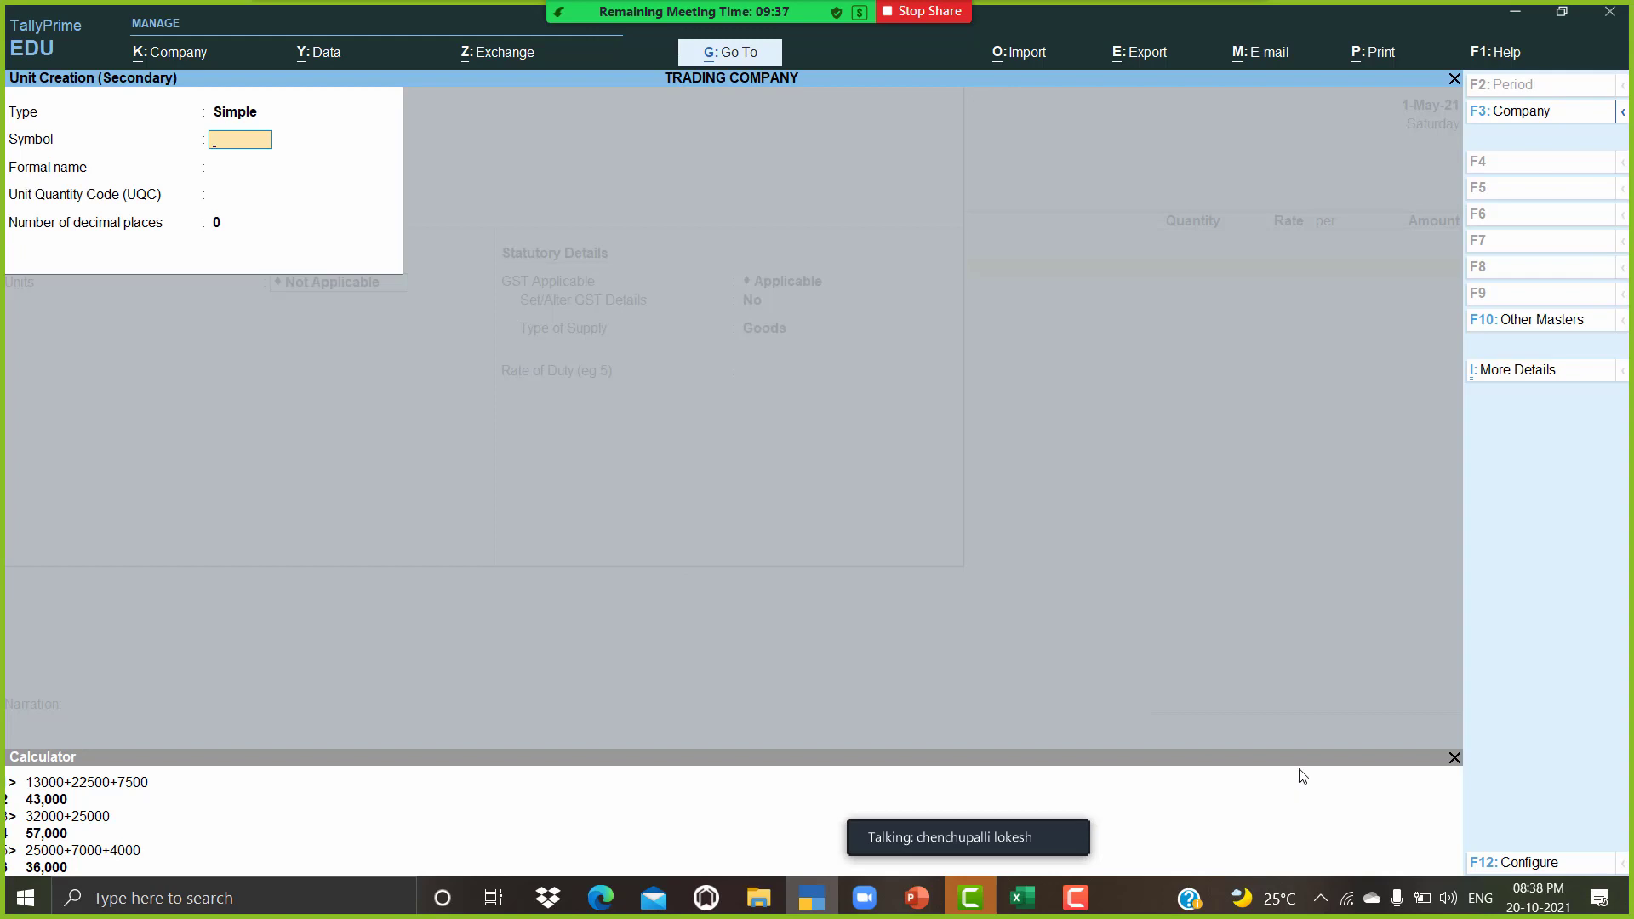
pyautogui.write('cs')
pyautogui.press('Return')
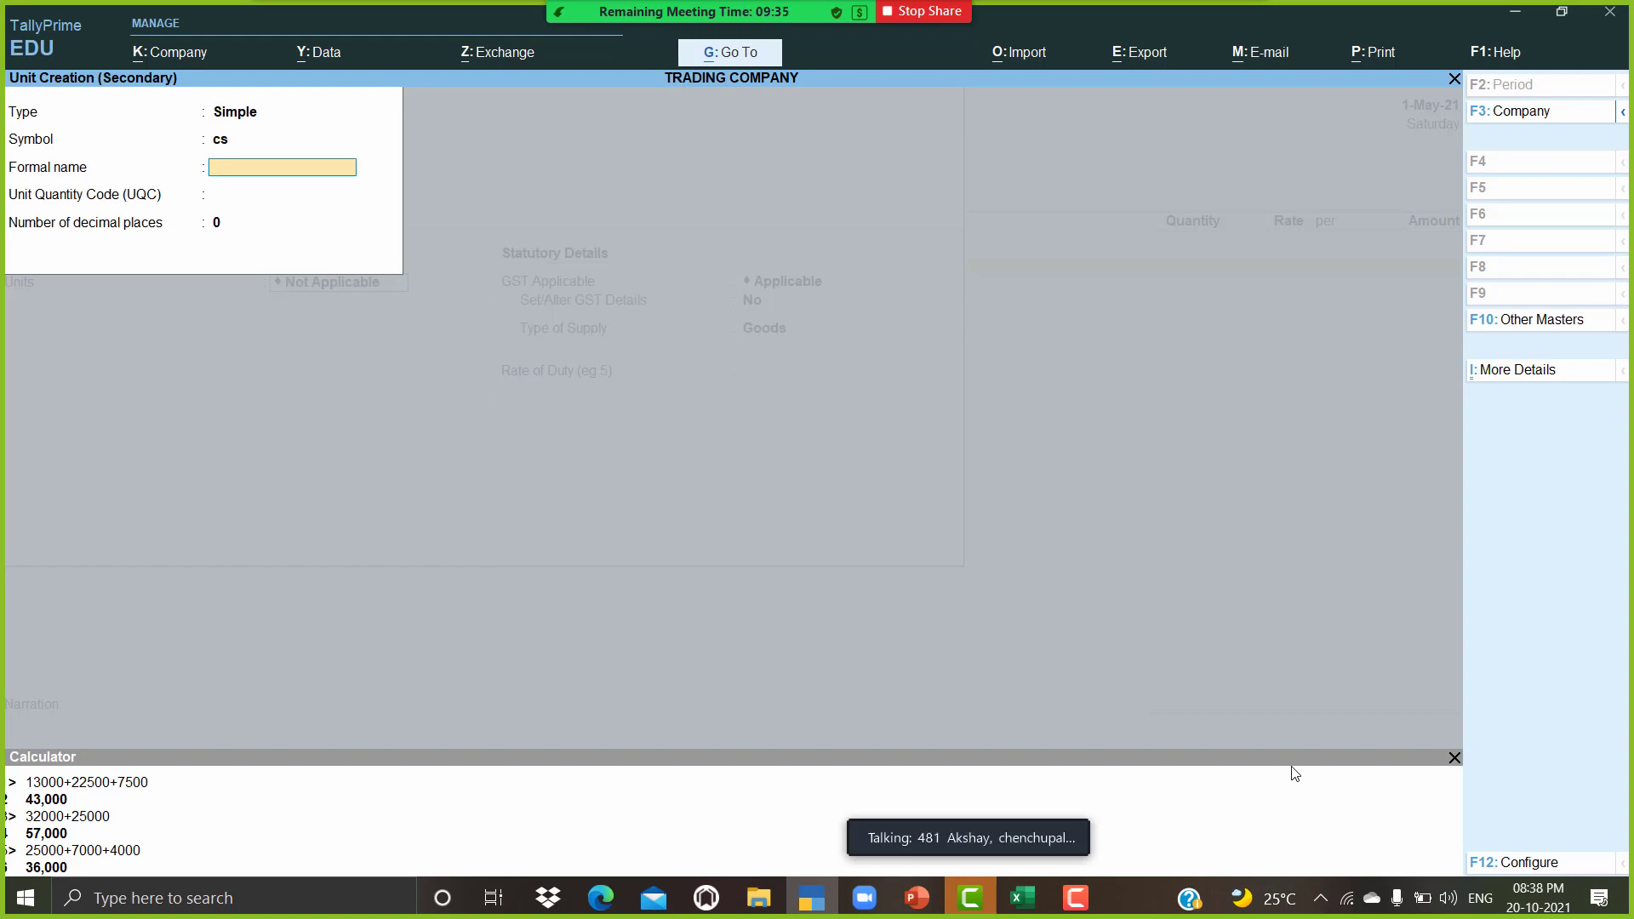
pyautogui.press('Return')
pyautogui.write('ca')
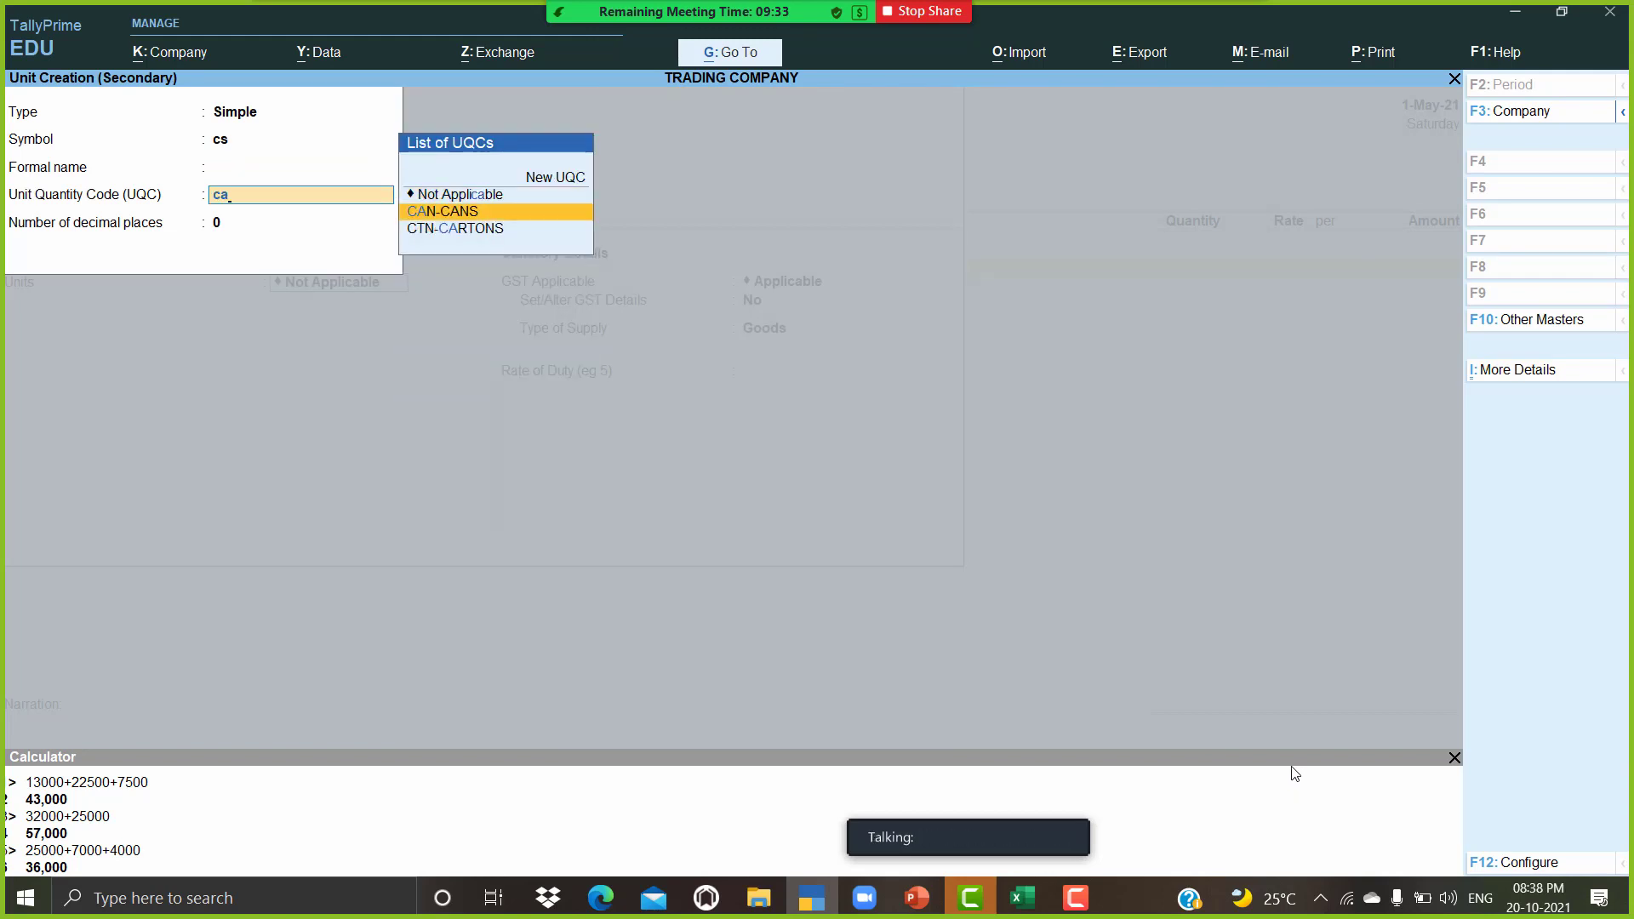
pyautogui.press('Down')
pyautogui.press('Return')
pyautogui.press('Return')
pyautogui.press('Return')
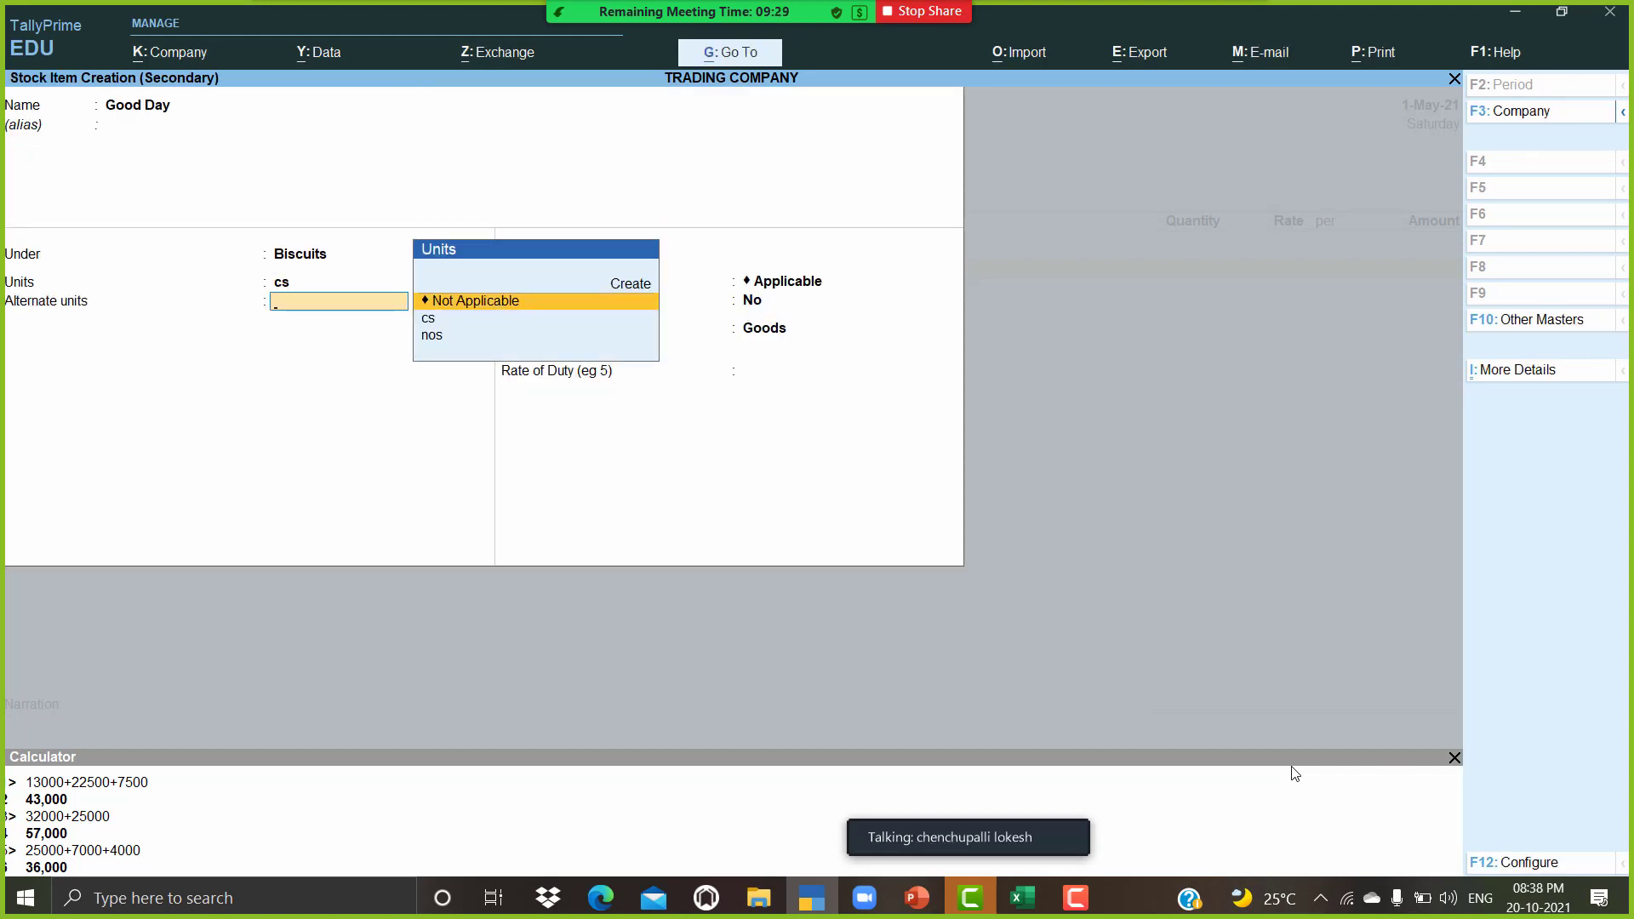
# Step: Create a simple unit with symbol pk and UQC PAC-PACKS as the Good Day item's alternate unit
pyautogui.hotkey('alt', 'c')
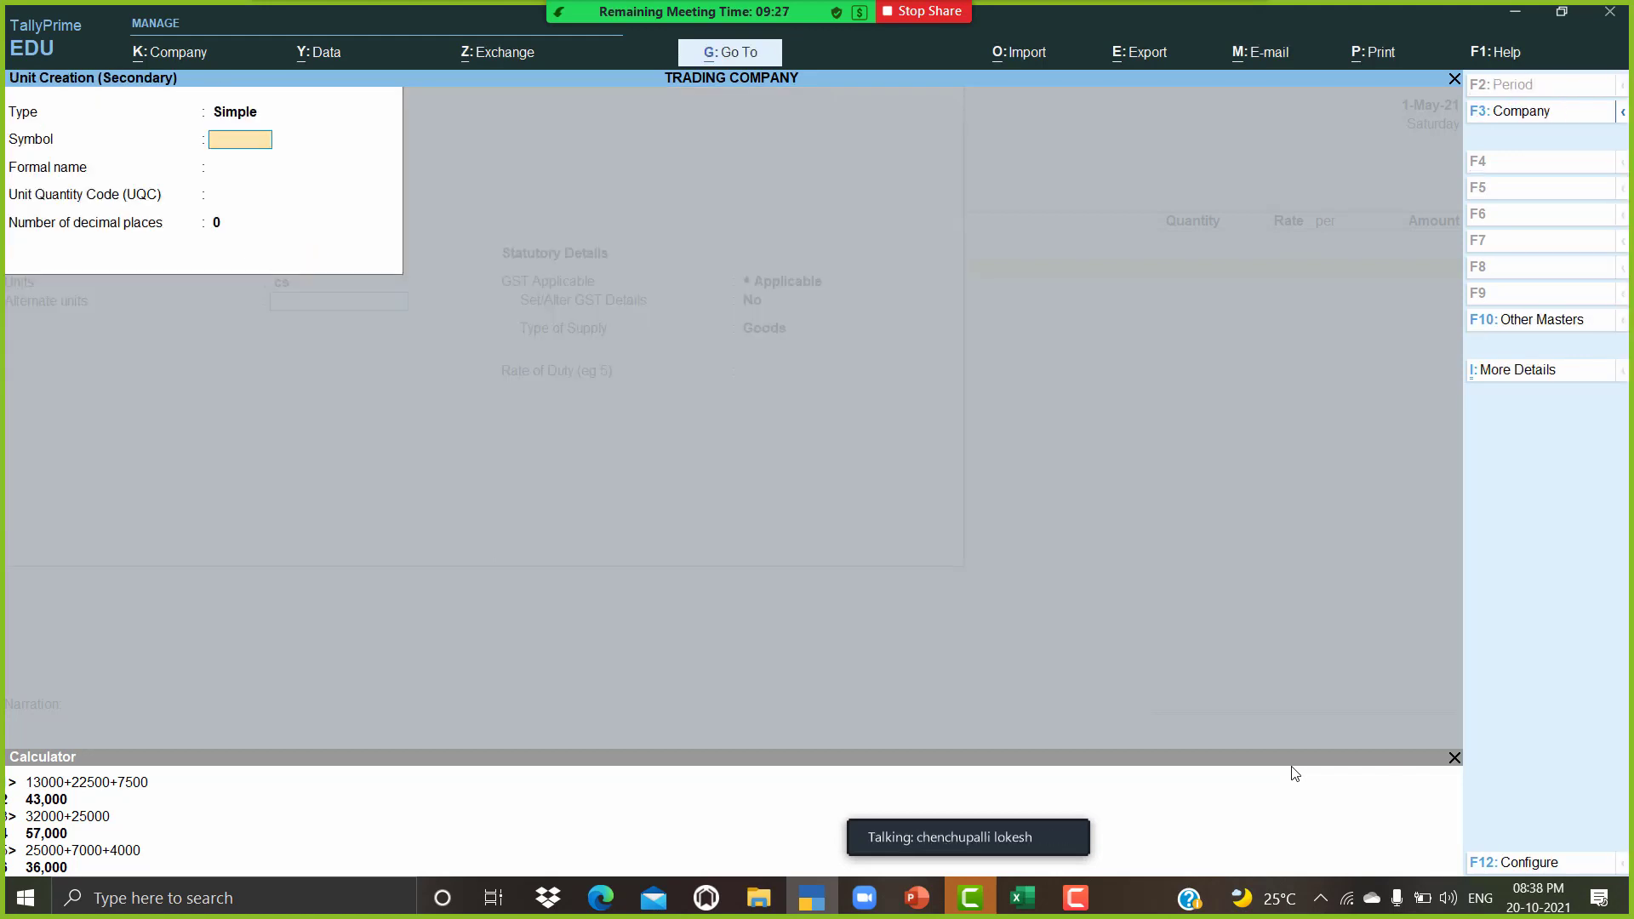
pyautogui.write('pk')
pyautogui.press('Return')
pyautogui.press('Return')
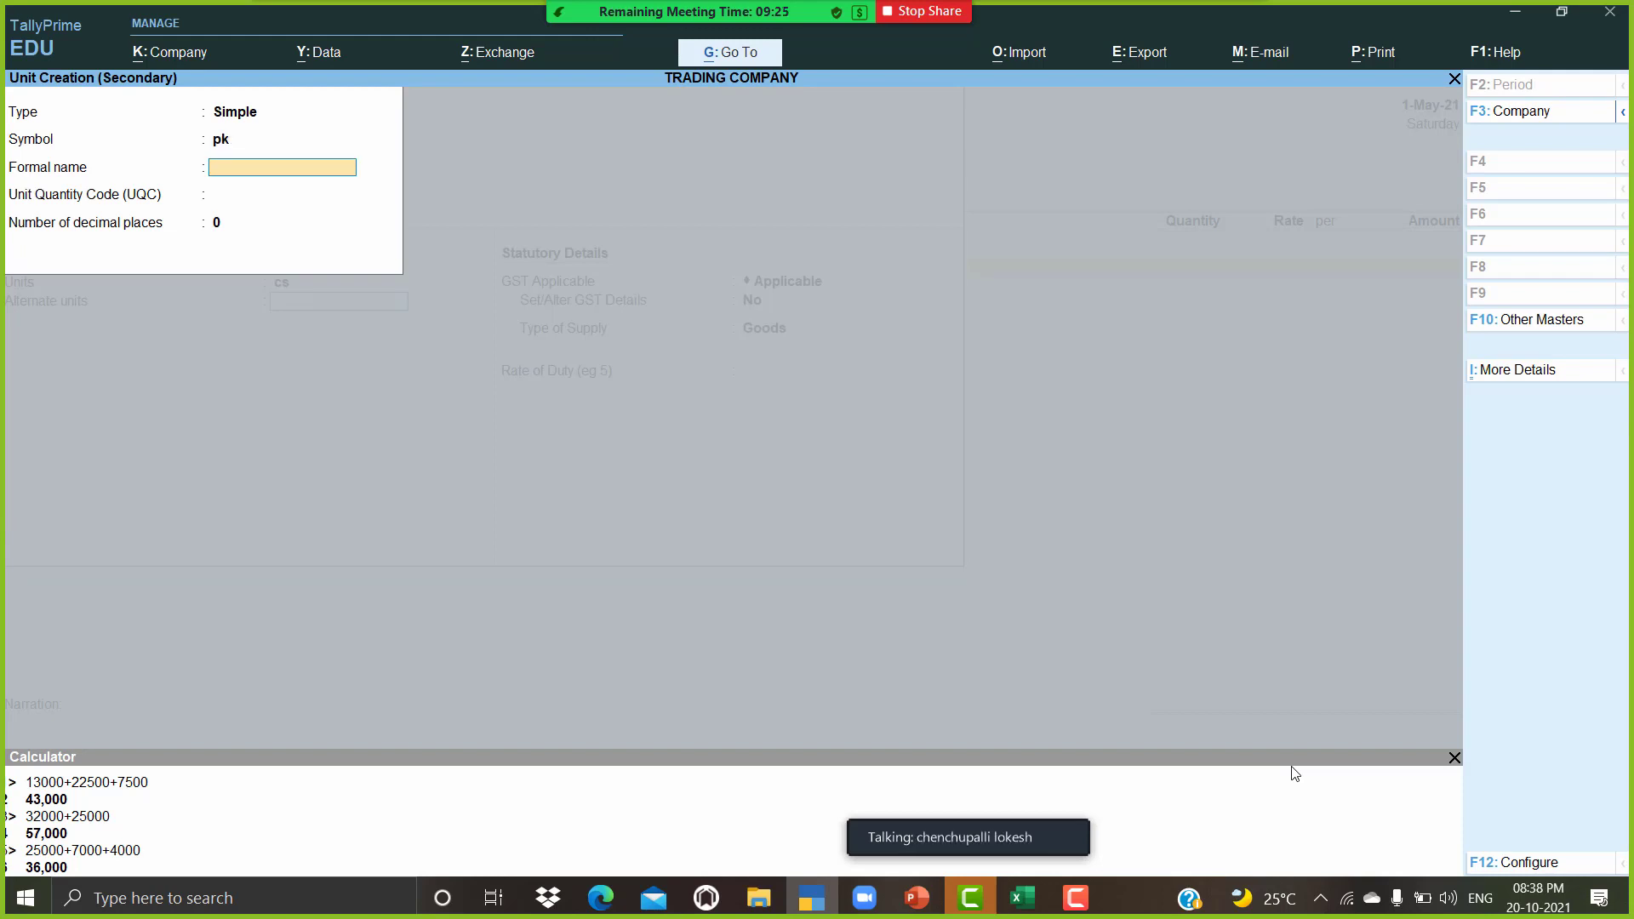
pyautogui.write('pa')
pyautogui.press('Return')
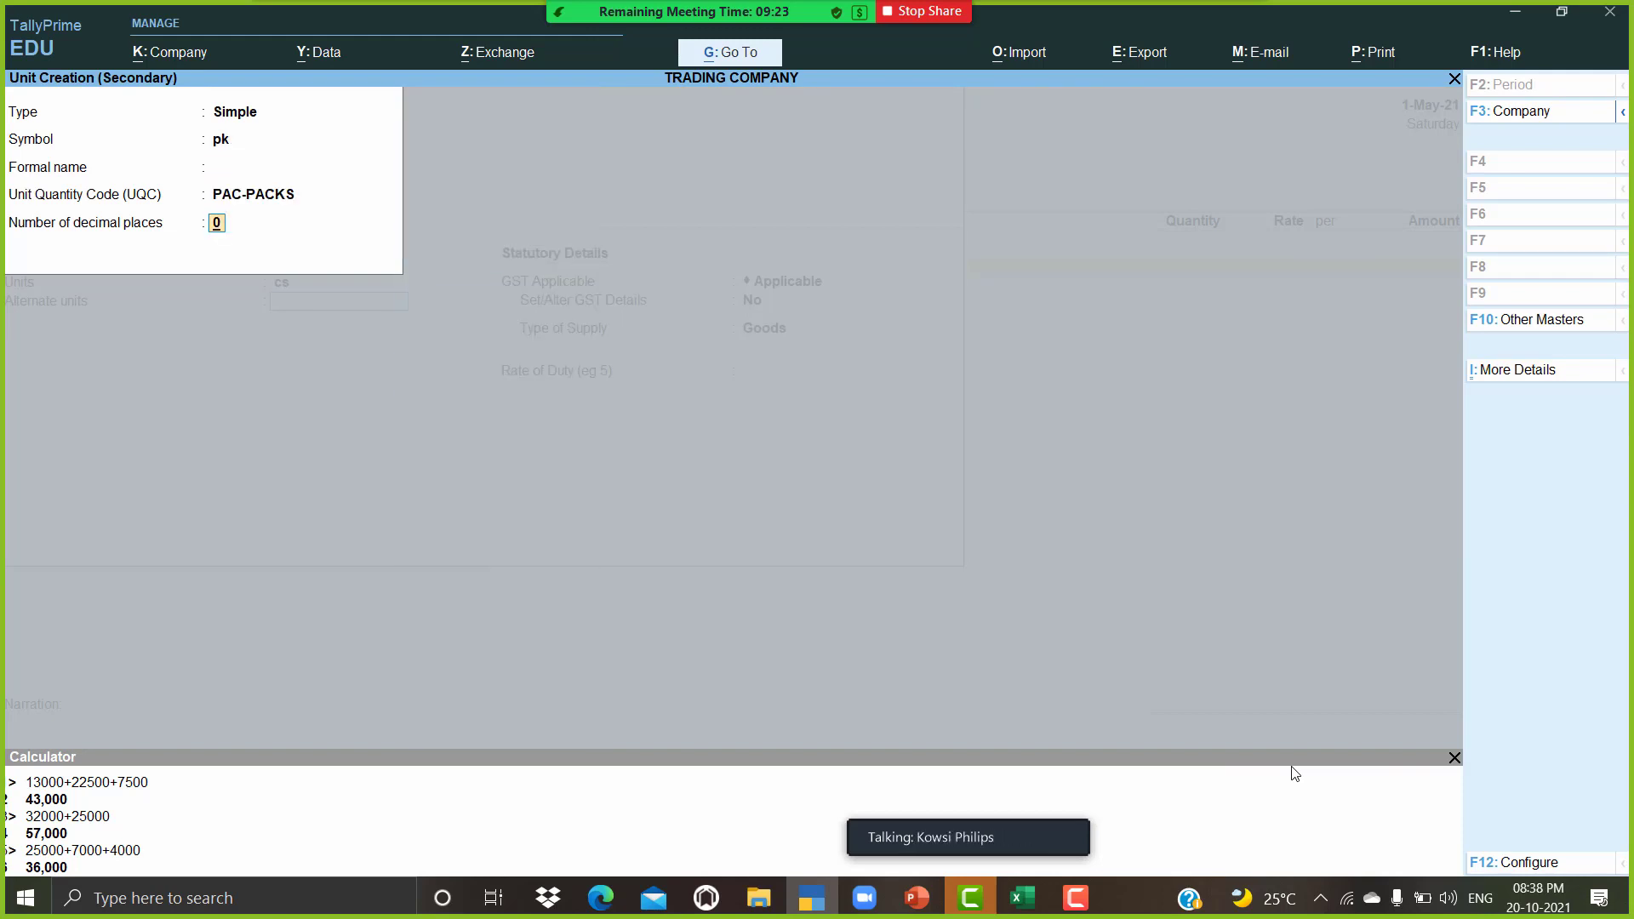
pyautogui.press('Return')
# Step: Set the Good Day unit conversion to 50 pk = 1 cs and leave GST as Applicable
pyautogui.press('BackSpace')
pyautogui.press('BackSpace')
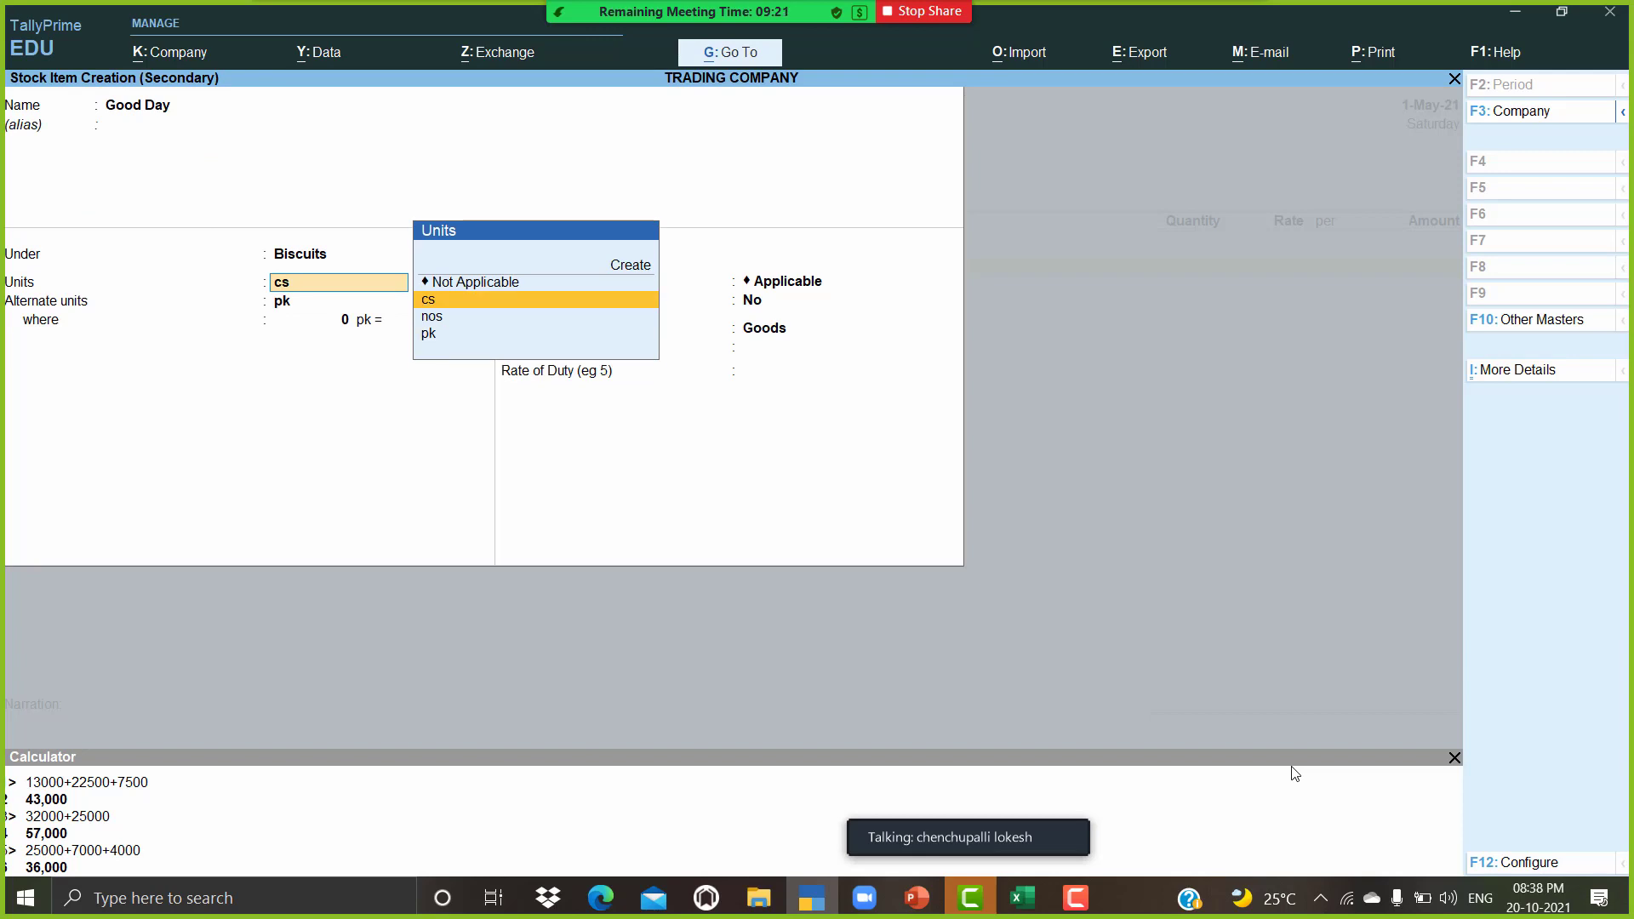
pyautogui.press('Return')
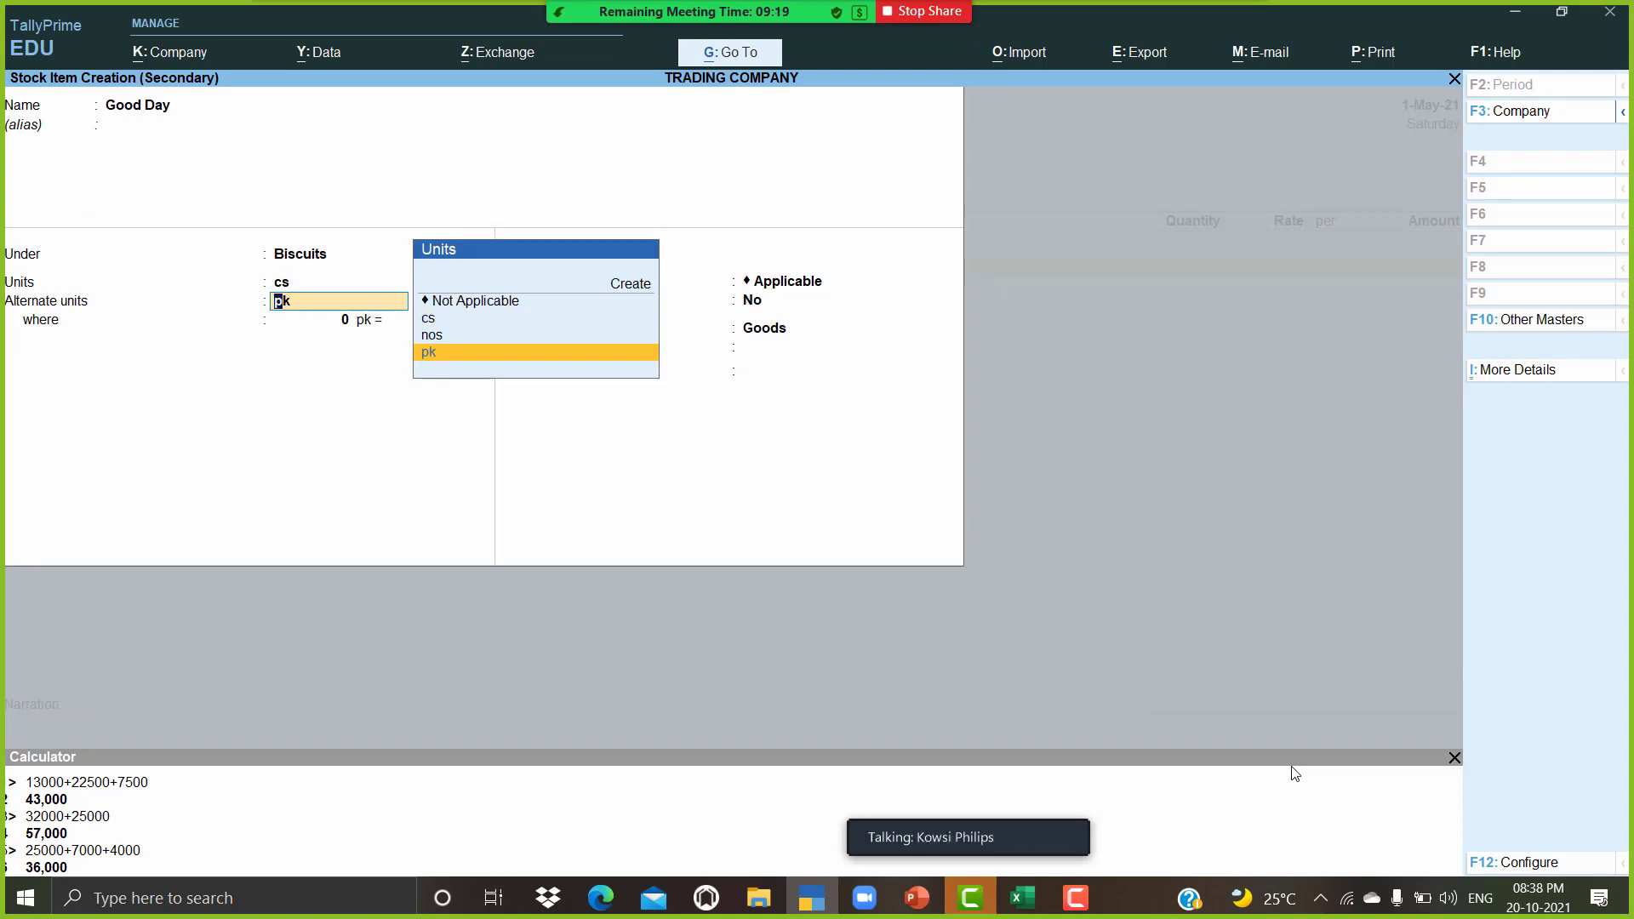
pyautogui.press('Return')
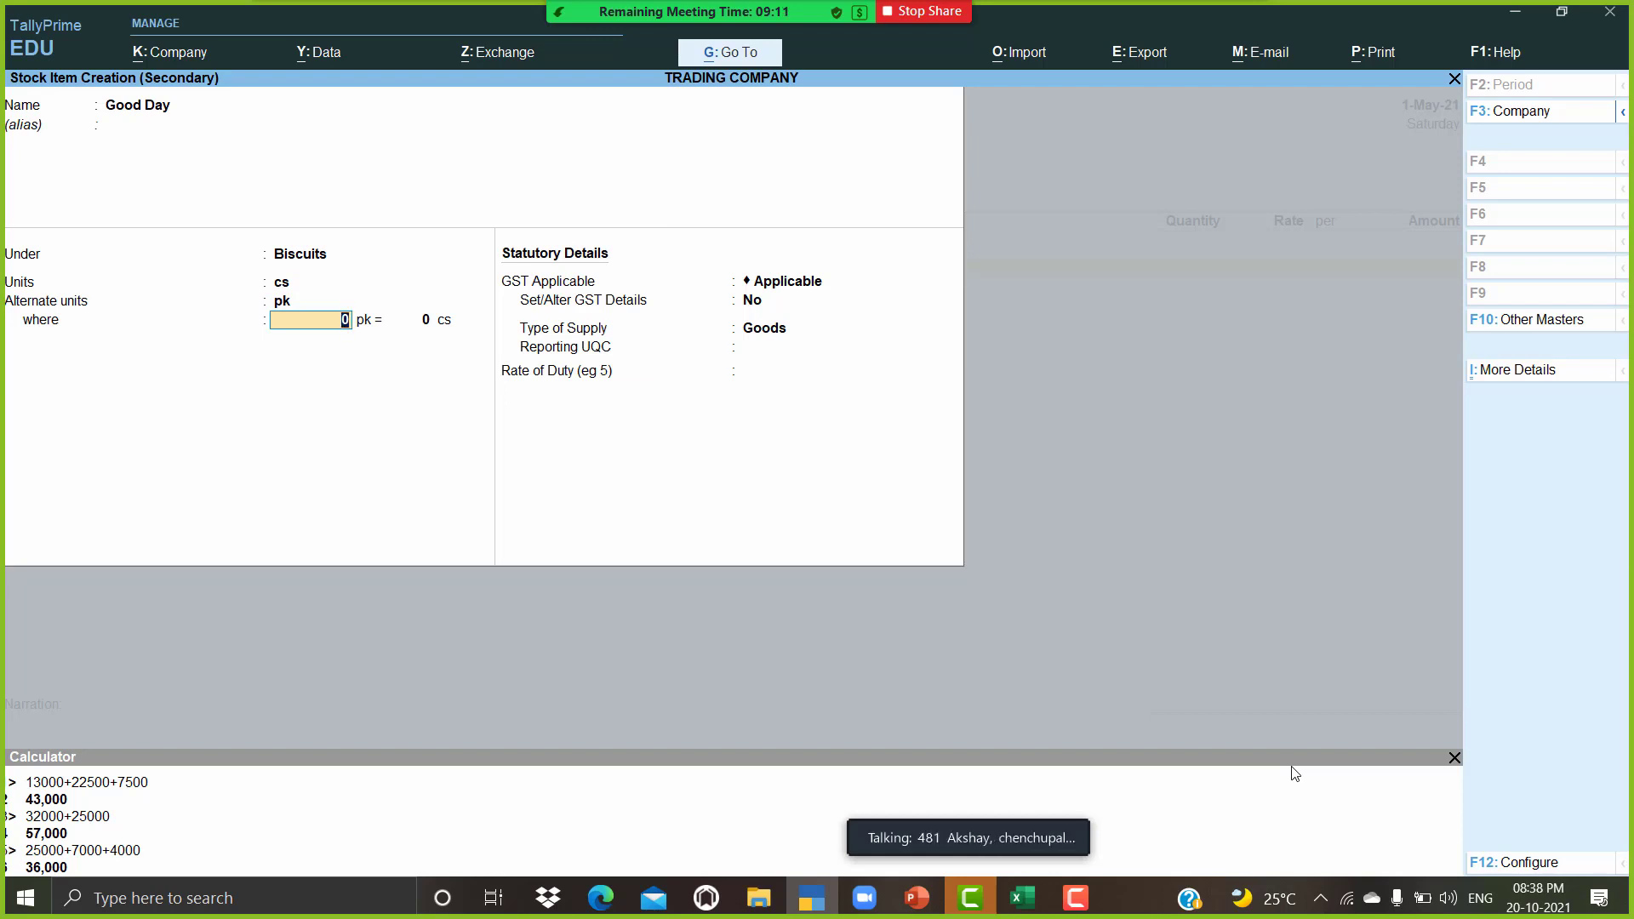
pyautogui.write('0')
pyautogui.press('Return')
pyautogui.write('1')
pyautogui.press('Return')
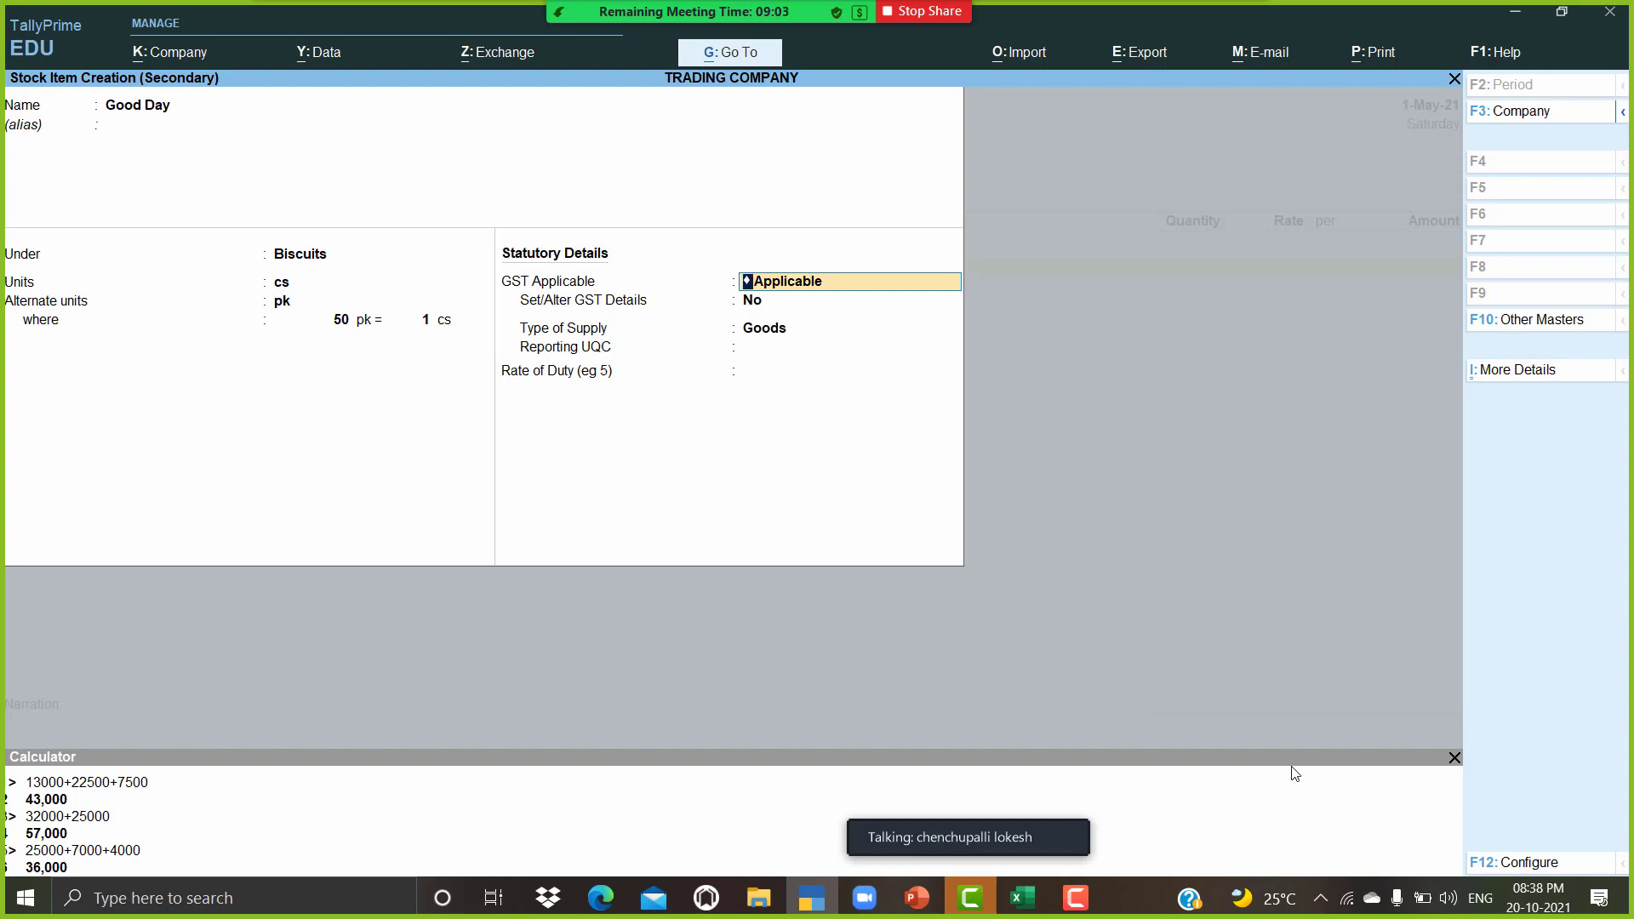
pyautogui.press('BackSpace')
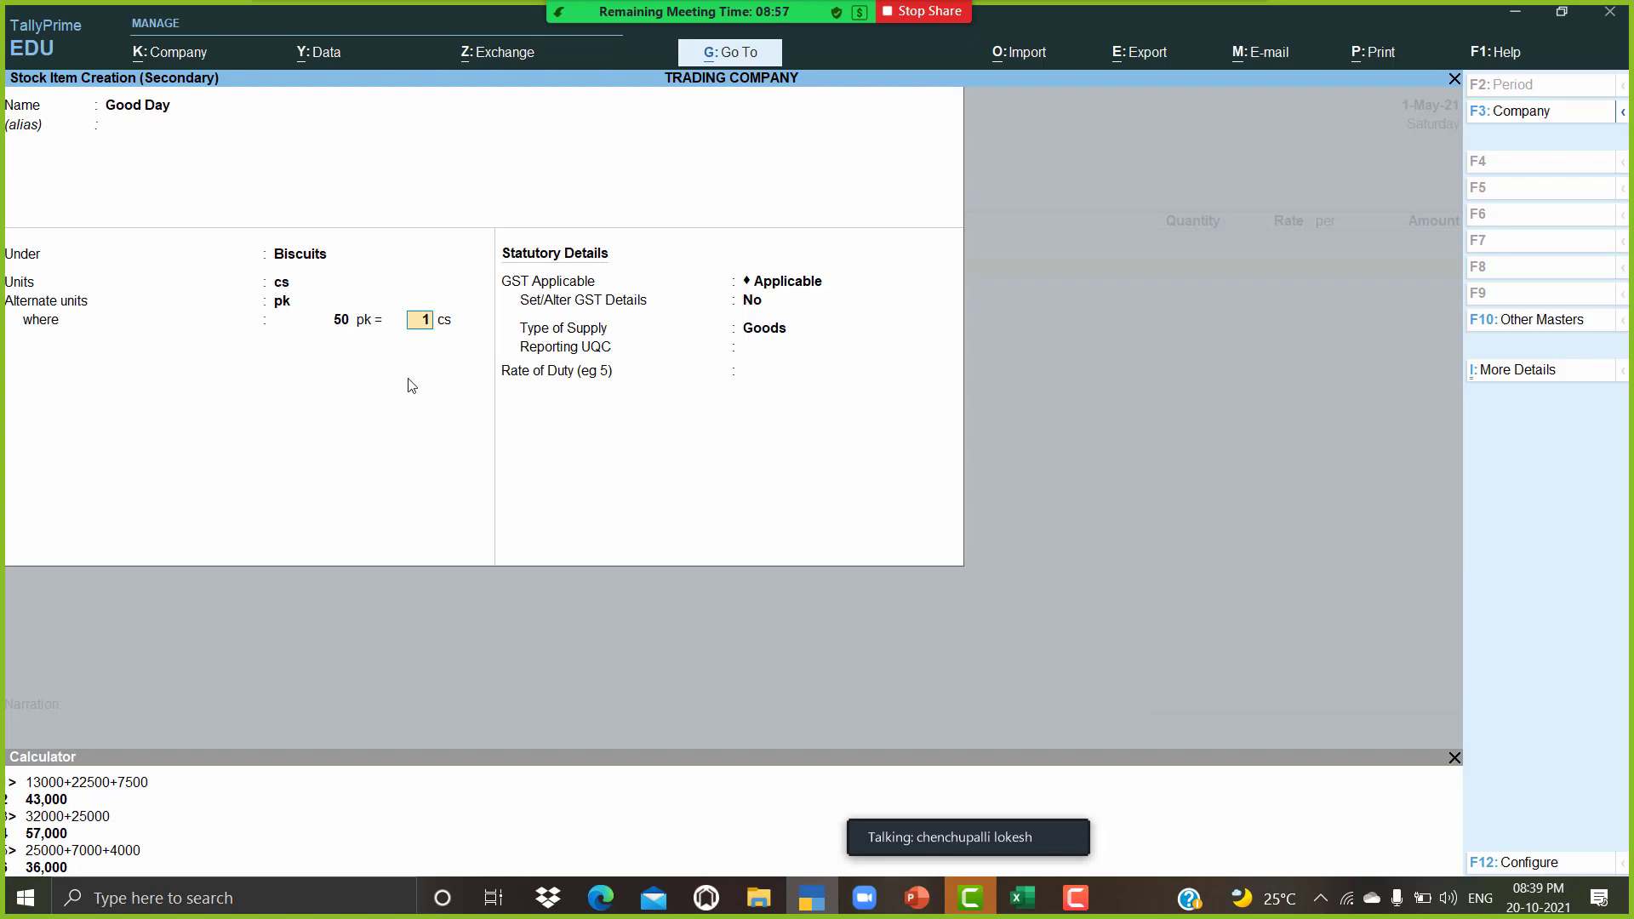
pyautogui.press('Return')
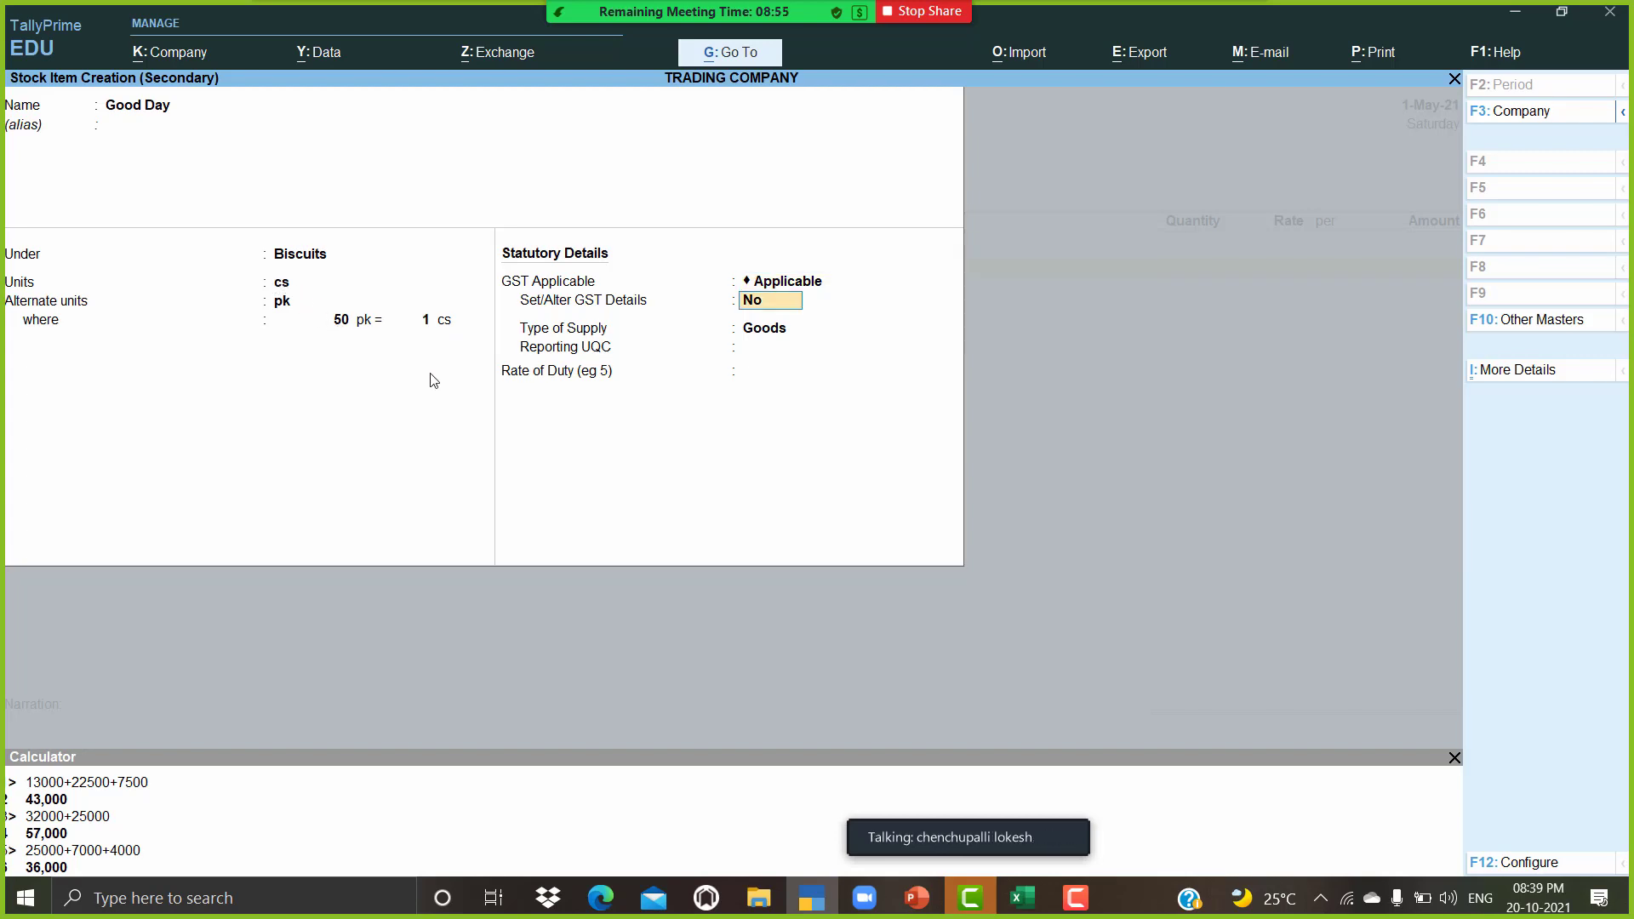
# Step: Set the Good Day item's GST details to Taxable with 28% integrated tax, and save the stock item
pyautogui.press('y')
pyautogui.press('Return')
pyautogui.press('Down')
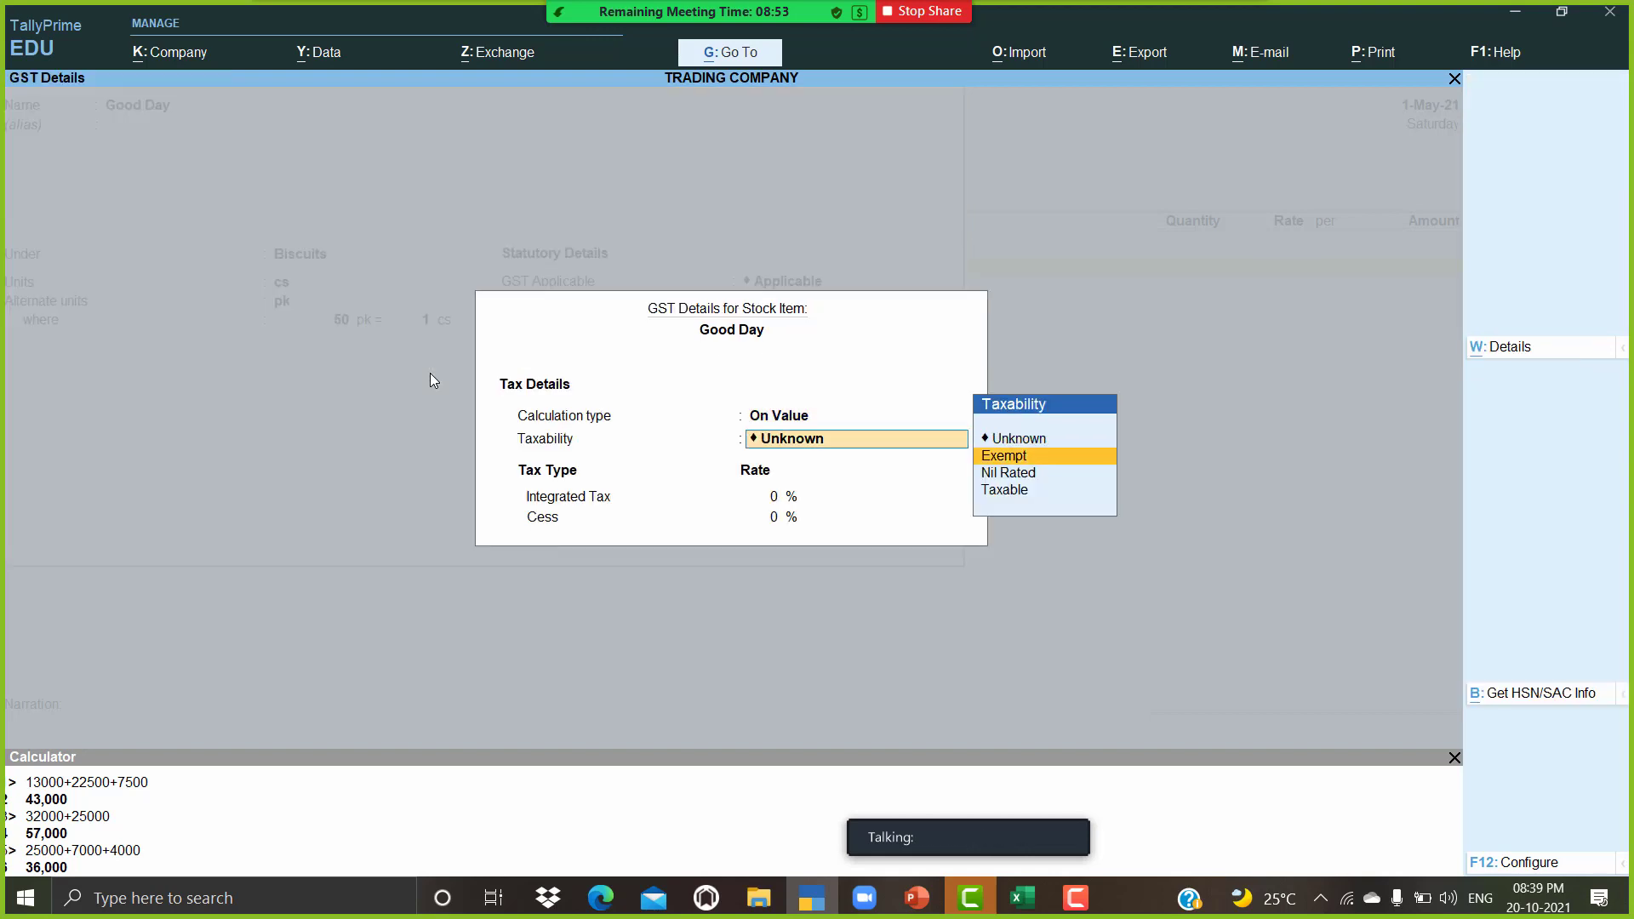
pyautogui.press('Down')
pyautogui.press('Down')
pyautogui.press('Return')
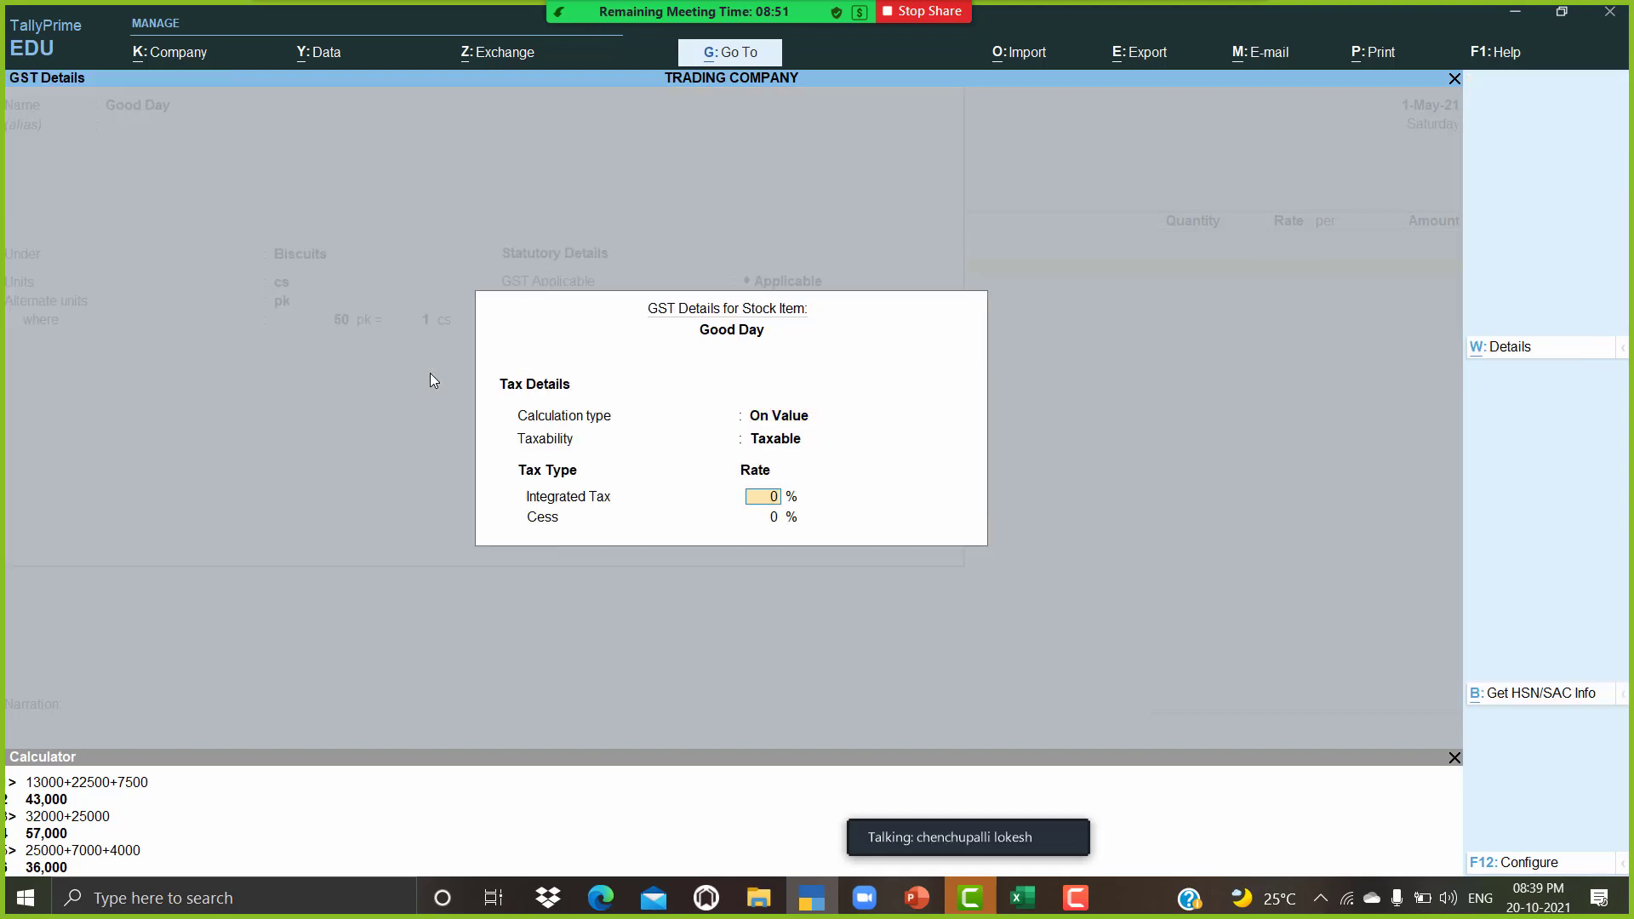
pyautogui.write('28')
pyautogui.press('Return')
pyautogui.press('Return')
pyautogui.press('Return')
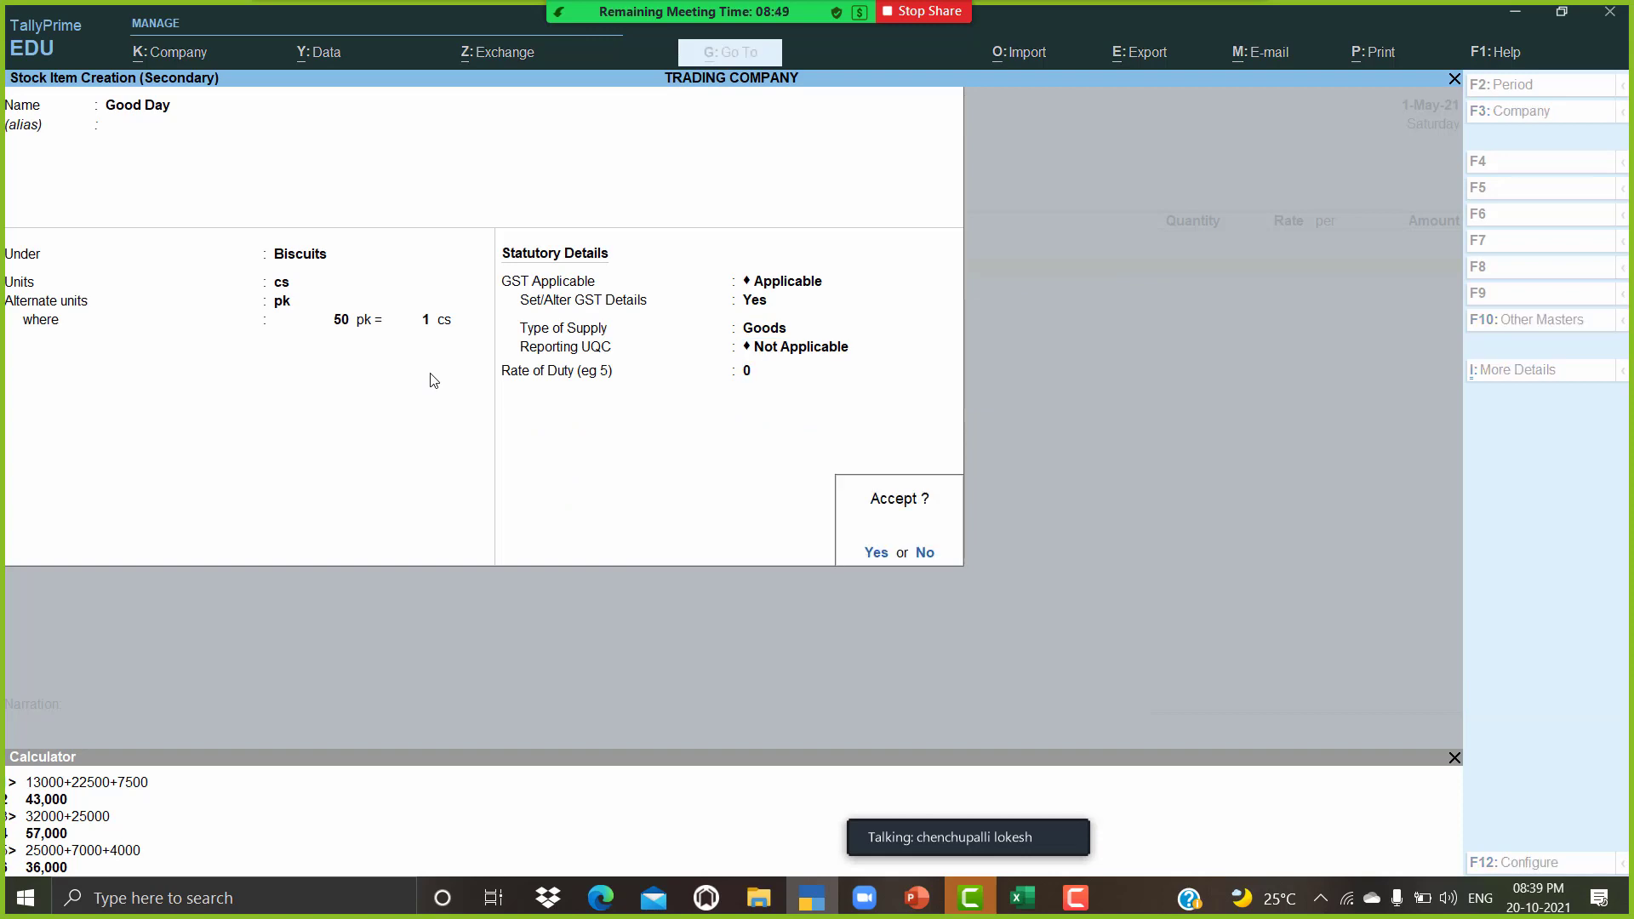
pyautogui.press('Return')
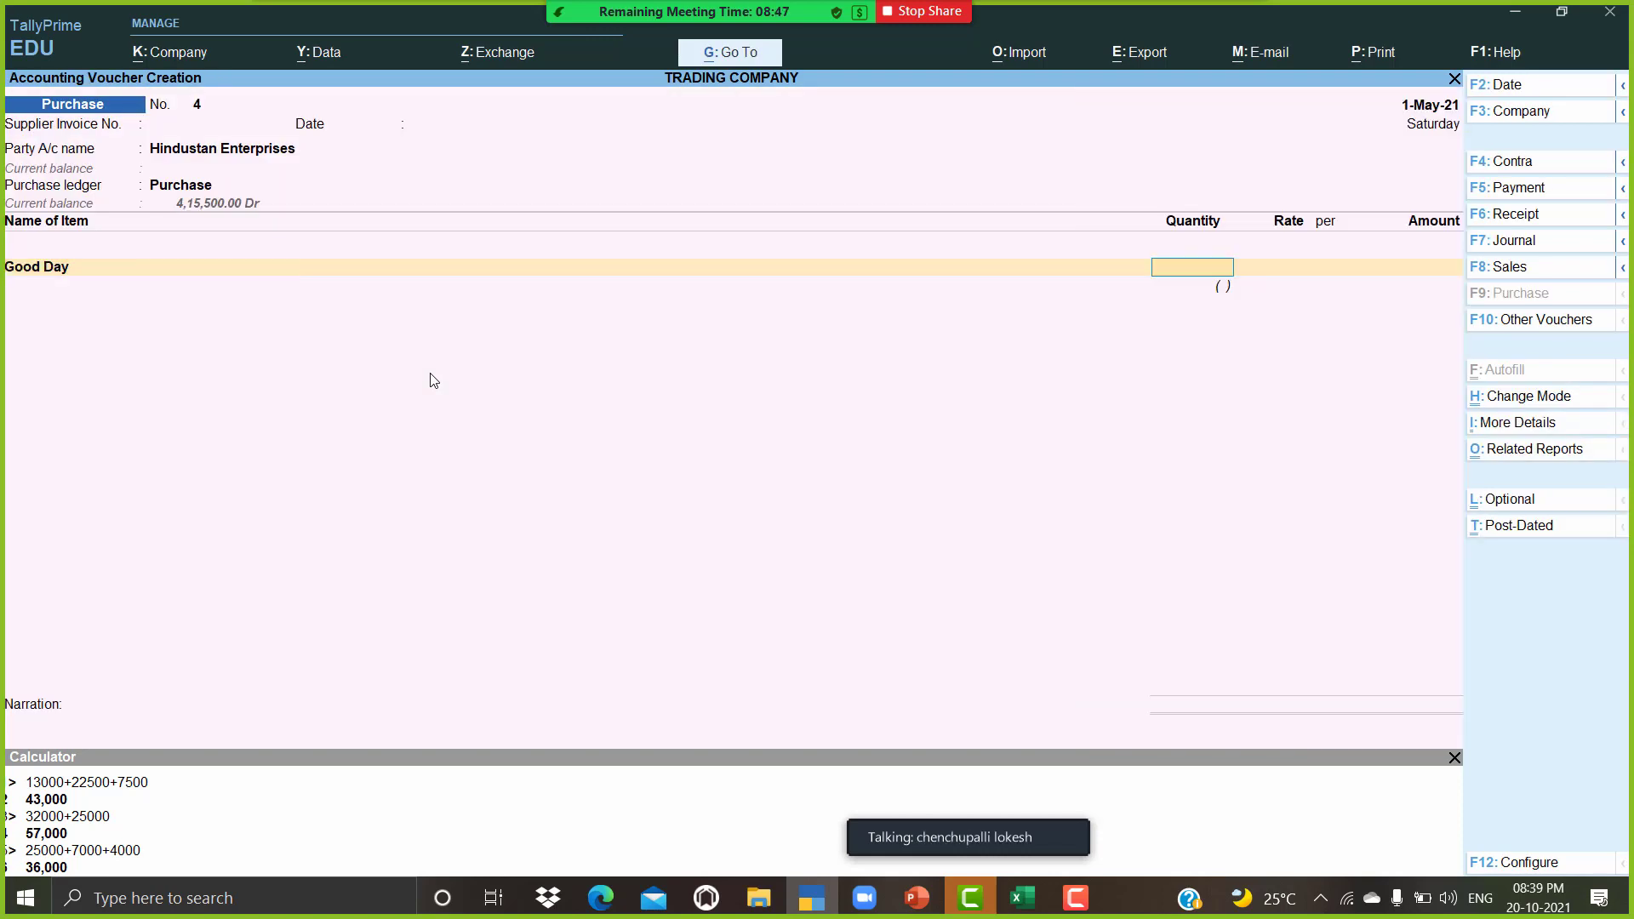
# Step: Enter 250 cs of Good Day at a rate of 300 per cs on the purchase voucher
pyautogui.write('250')
pyautogui.press('Return')
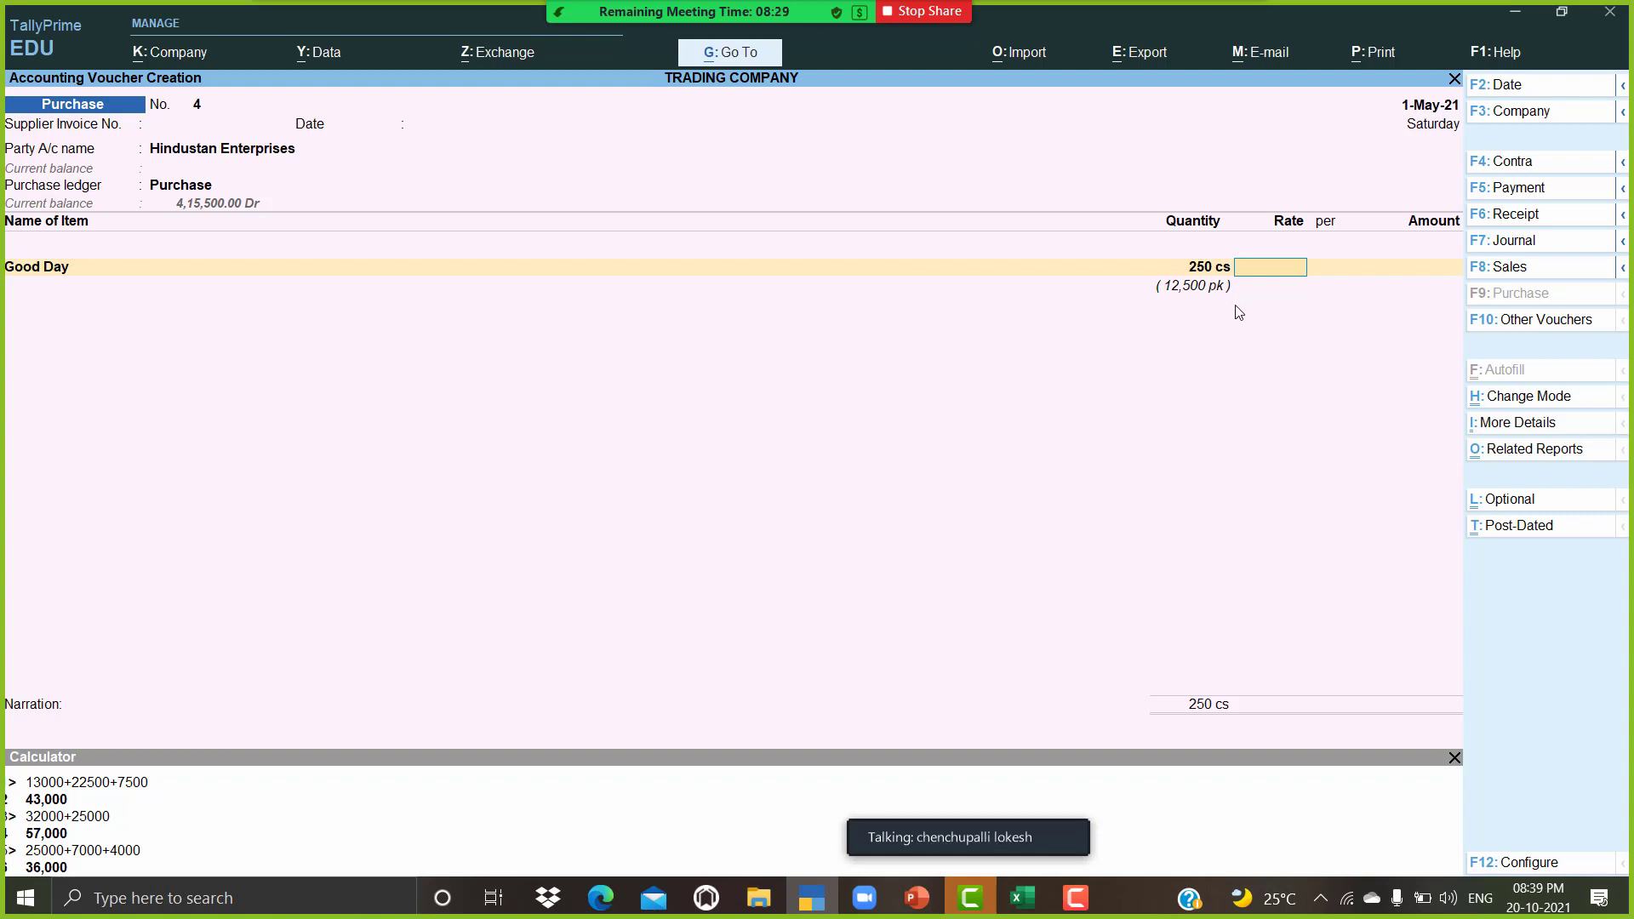
pyautogui.write('00')
pyautogui.press('Return')
pyautogui.press('Return')
pyautogui.press('Return')
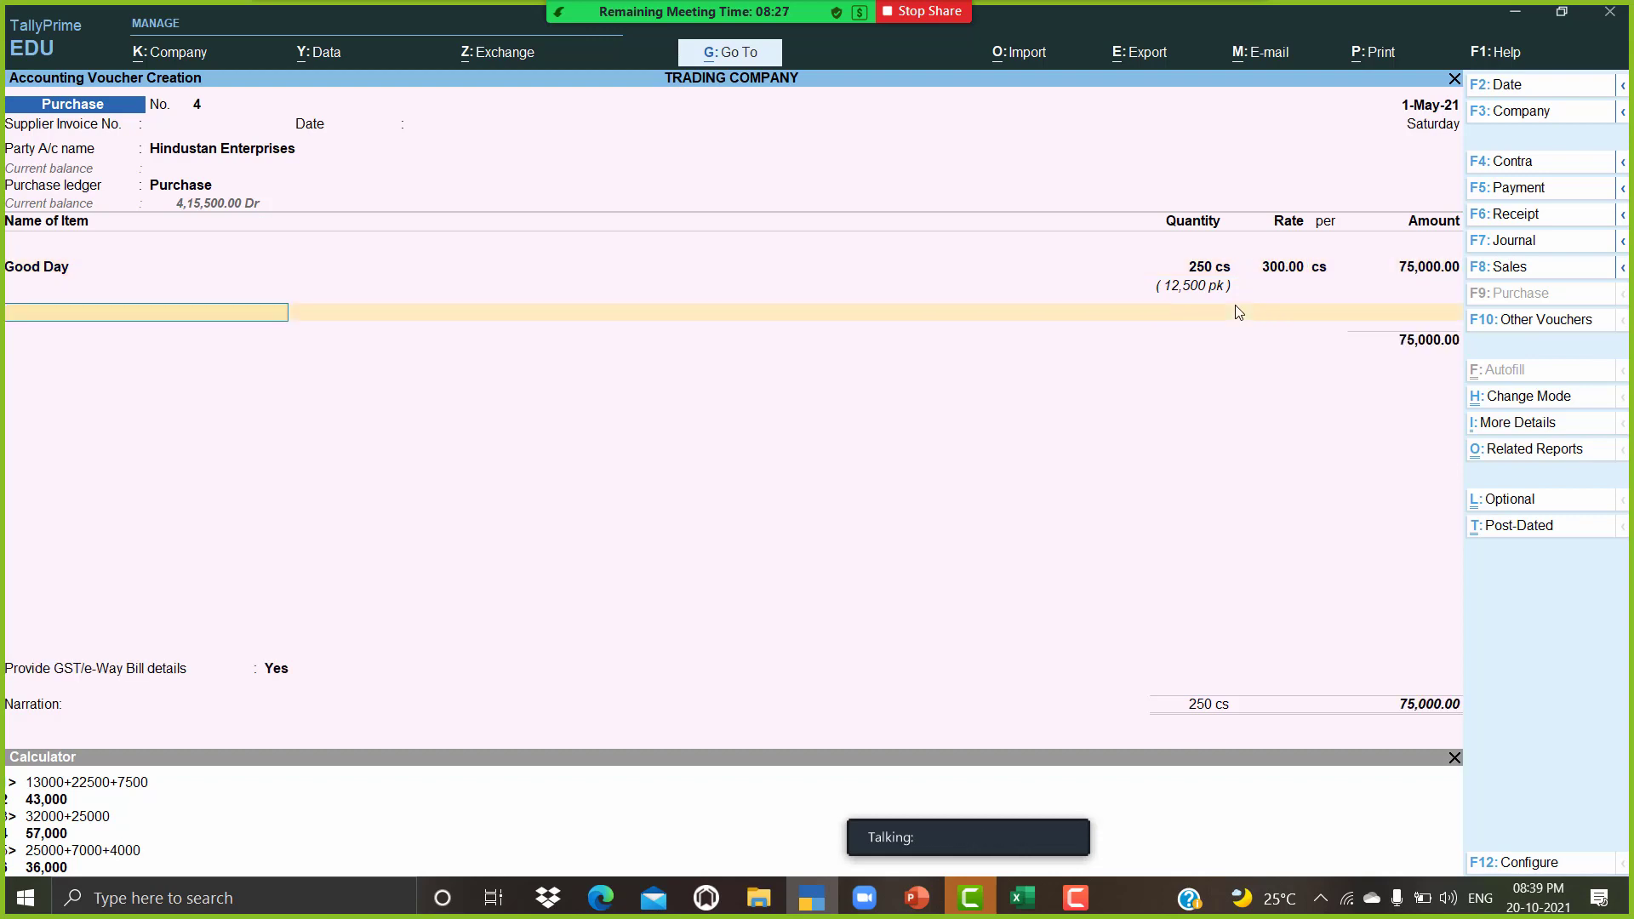
# Step: Begin a second stock item from the voucher, named Patanjali without an alias, under the Biscuits group
pyautogui.hotkey('alt', 'c')
pyautogui.write('P')
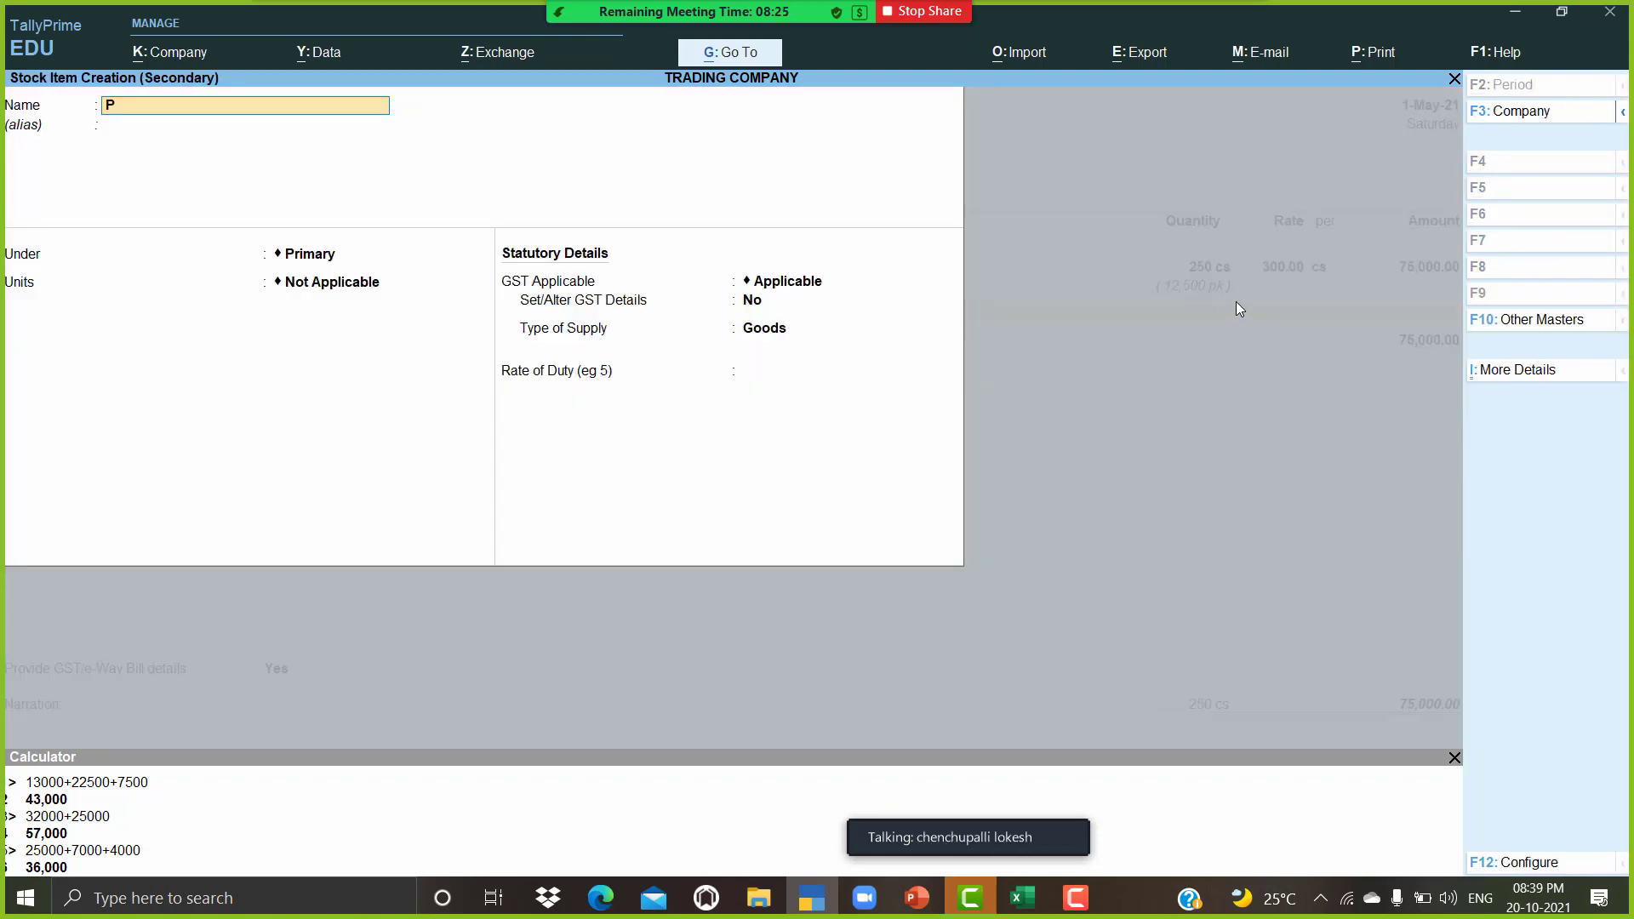
pyautogui.write('atanjali')
pyautogui.press('Return')
pyautogui.press('Return')
pyautogui.press('Return')
pyautogui.press('BackSpace')
pyautogui.press('Down')
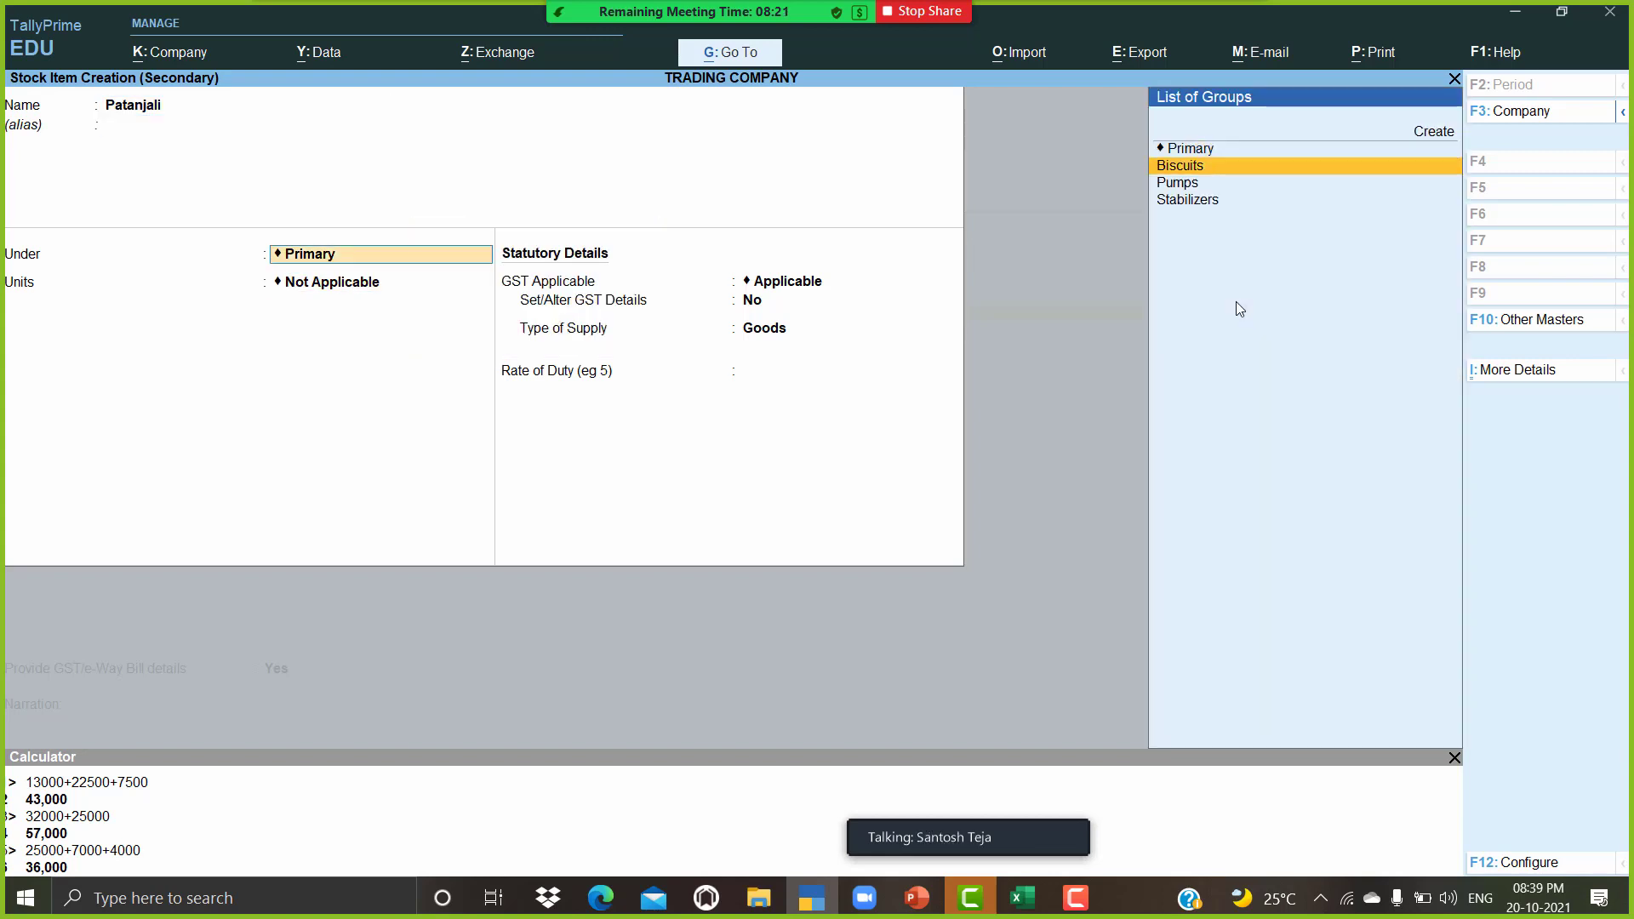
pyautogui.press('Return')
# Step: Give Patanjali the unit cs and alternate unit pk, with a conversion of 25 pk = 1 cs
pyautogui.press('Return')
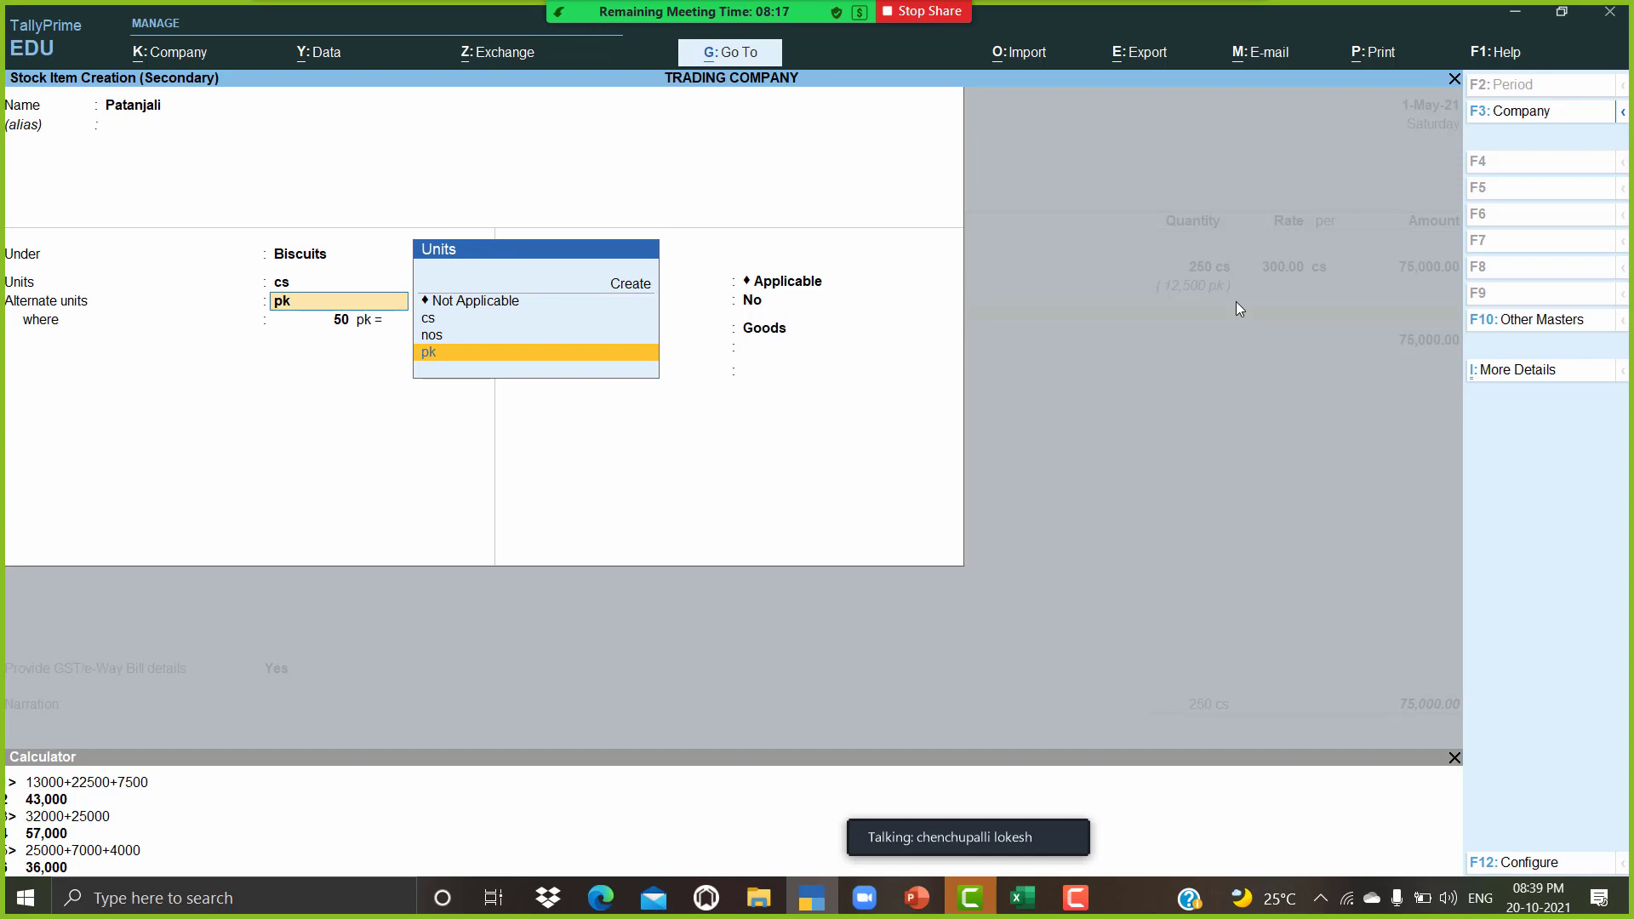
pyautogui.press('Return')
pyautogui.write('25')
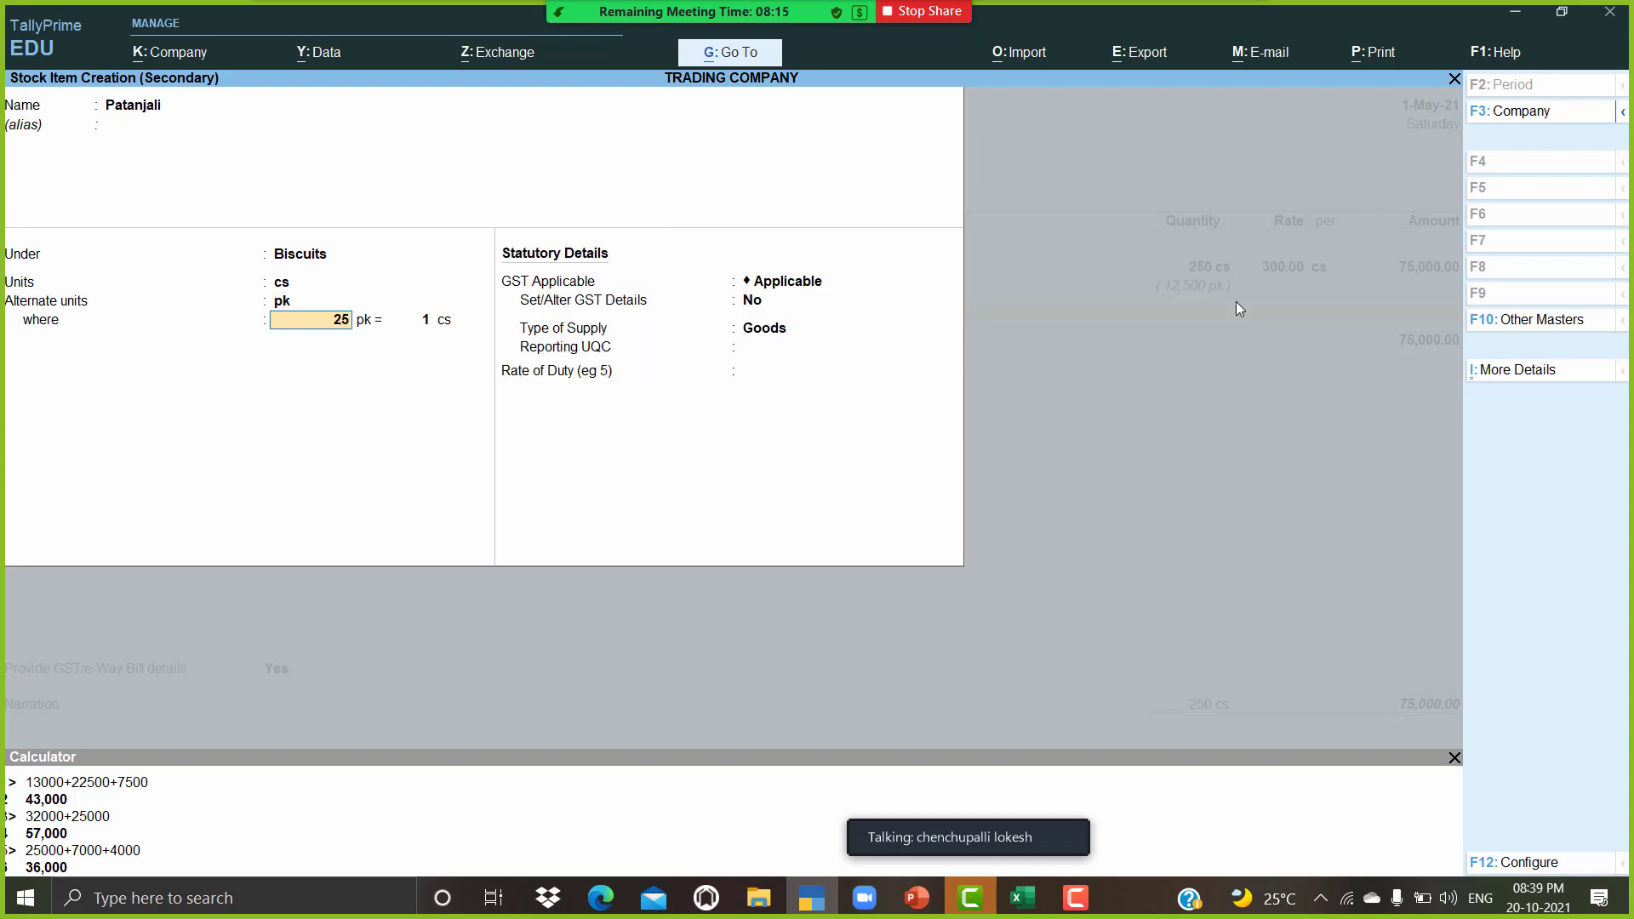
pyautogui.press('Return')
pyautogui.press('Return')
# Step: Set Patanjali's GST details to Taxable with 28% integrated tax, and save the stock item
pyautogui.write('y')
pyautogui.press('Return')
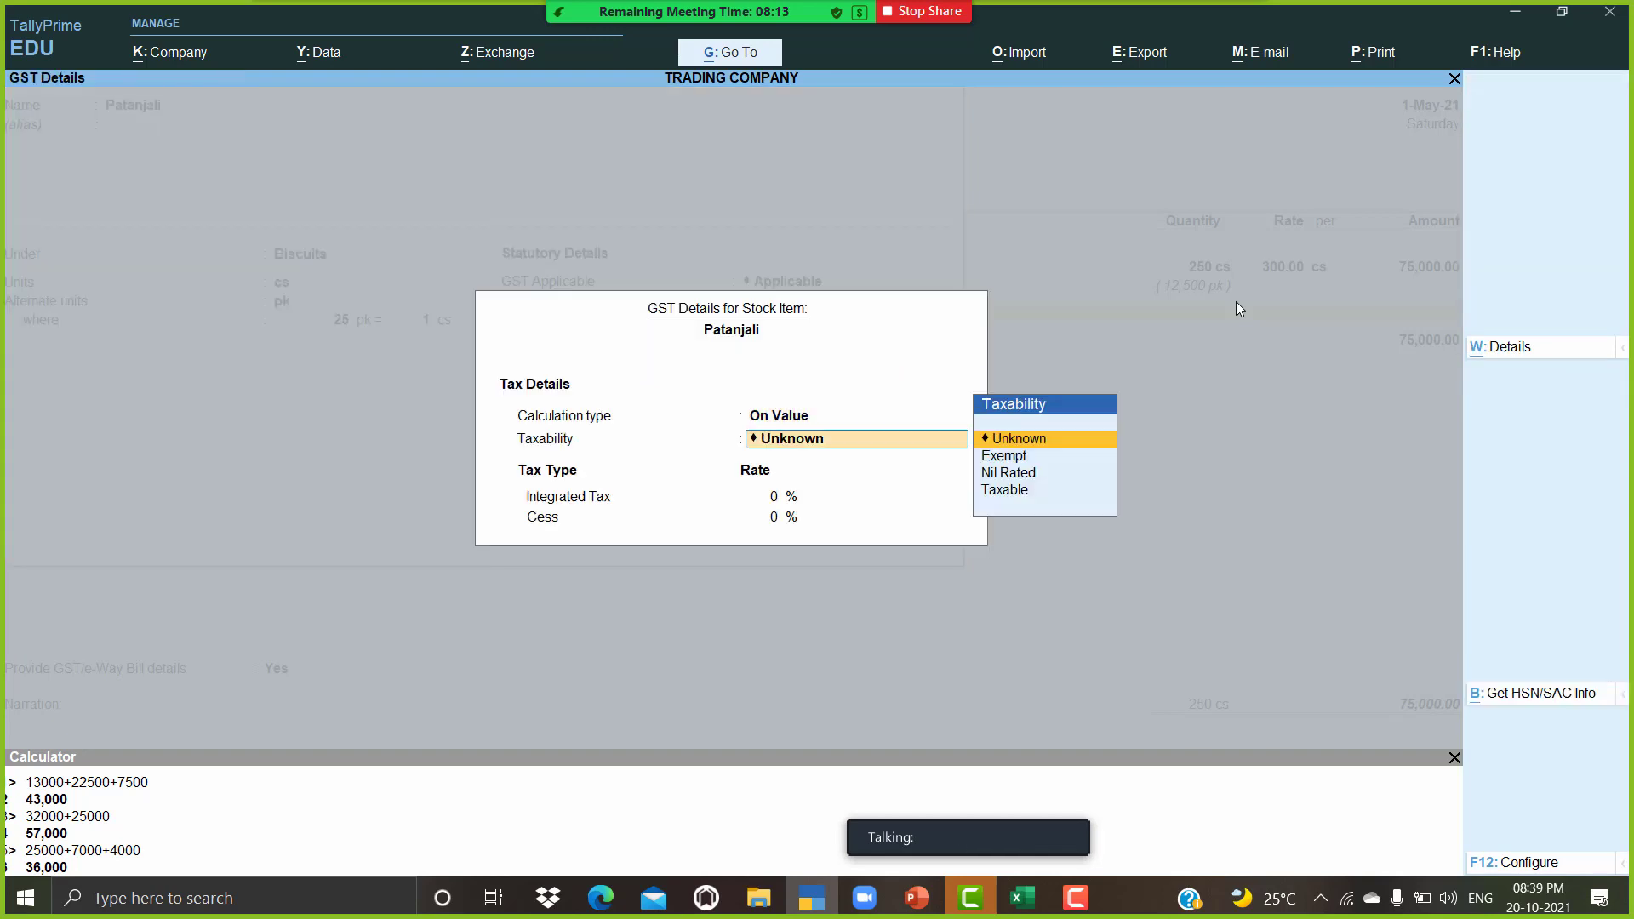
pyautogui.press('Down')
pyautogui.press('Down')
pyautogui.press('Down')
pyautogui.press('Return')
pyautogui.write('18')
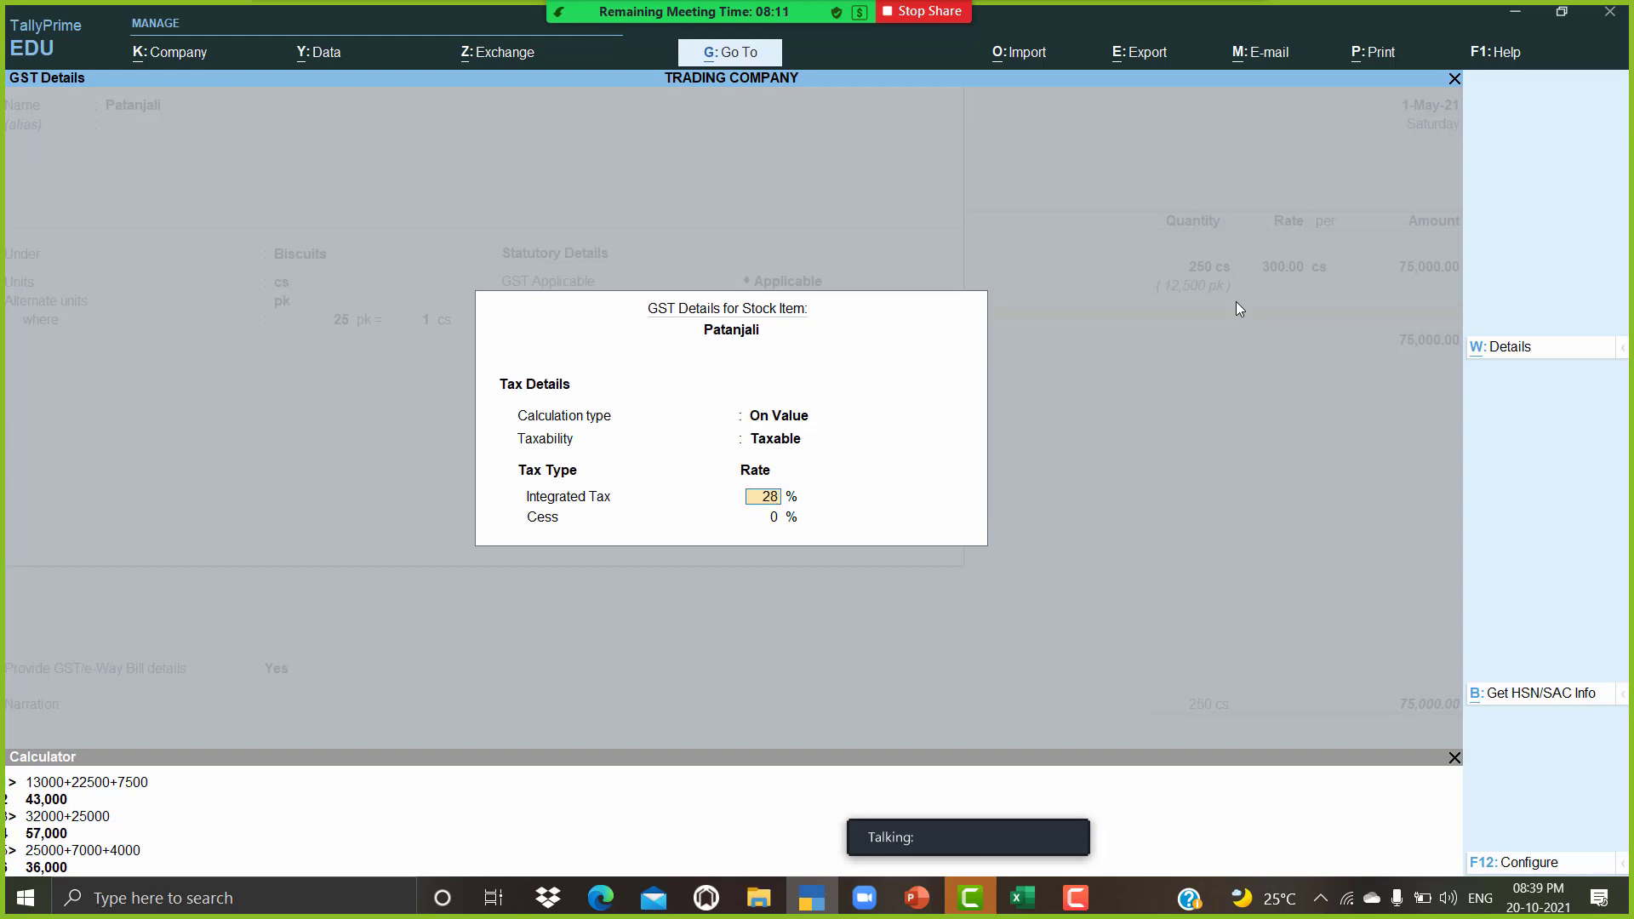
pyautogui.press('Return')
pyautogui.press('Return')
pyautogui.press('Return')
pyautogui.press('Return')
pyautogui.press('Return')
pyautogui.press('Return')
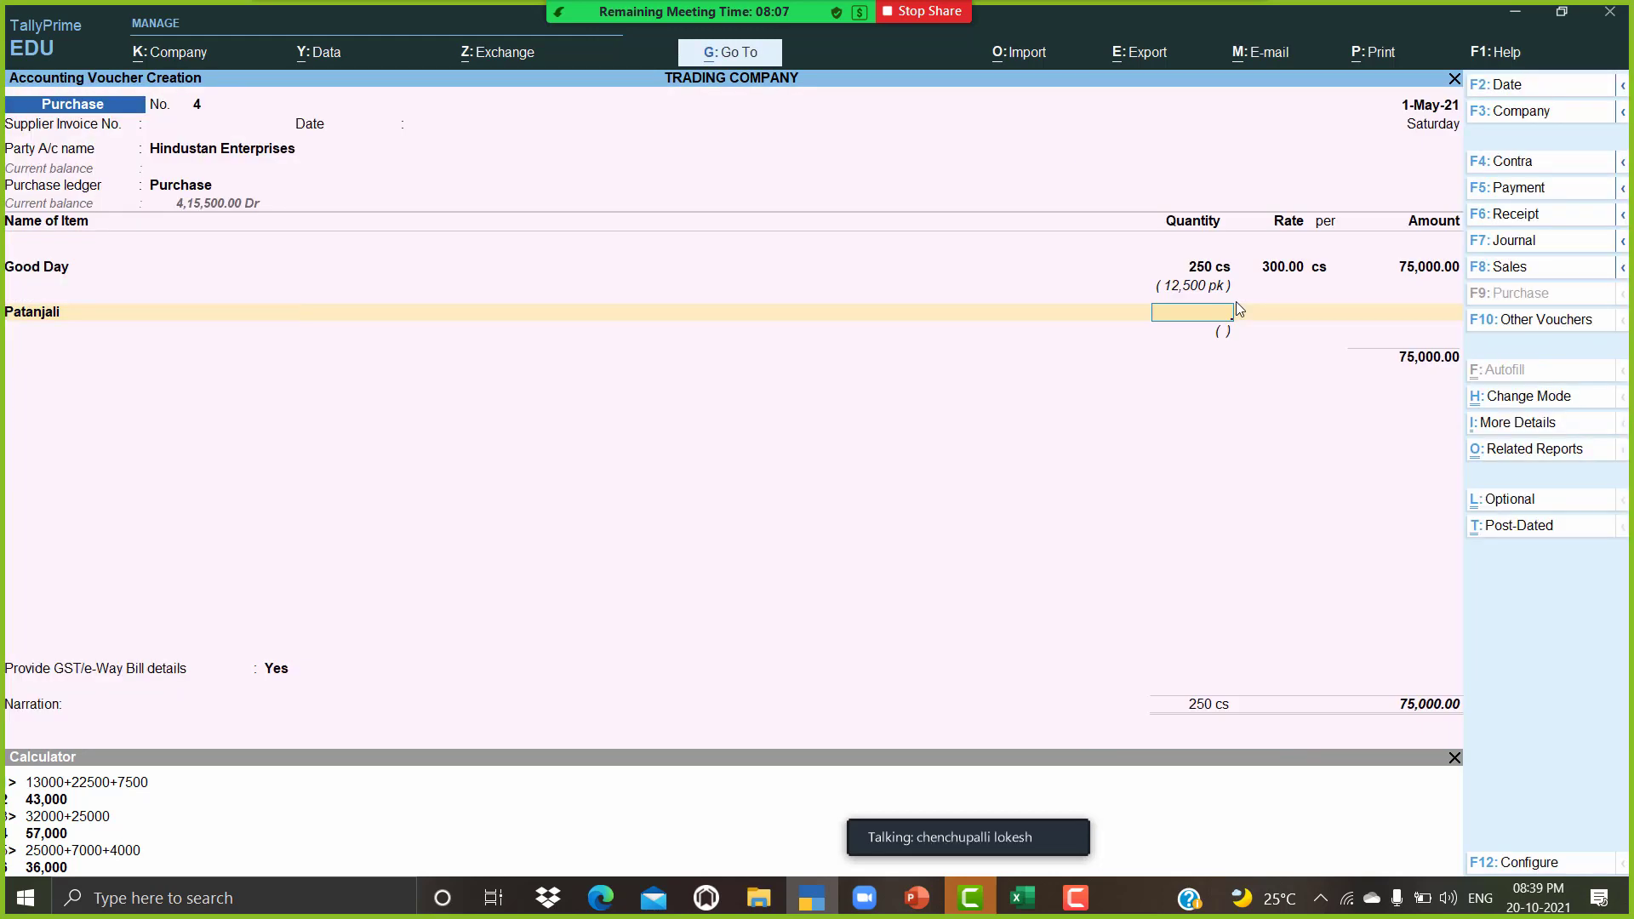
# Step: Enter 240 cs of Patanjali at a rate of 200 per cs on the purchase voucher
pyautogui.write('240')
pyautogui.press('Return')
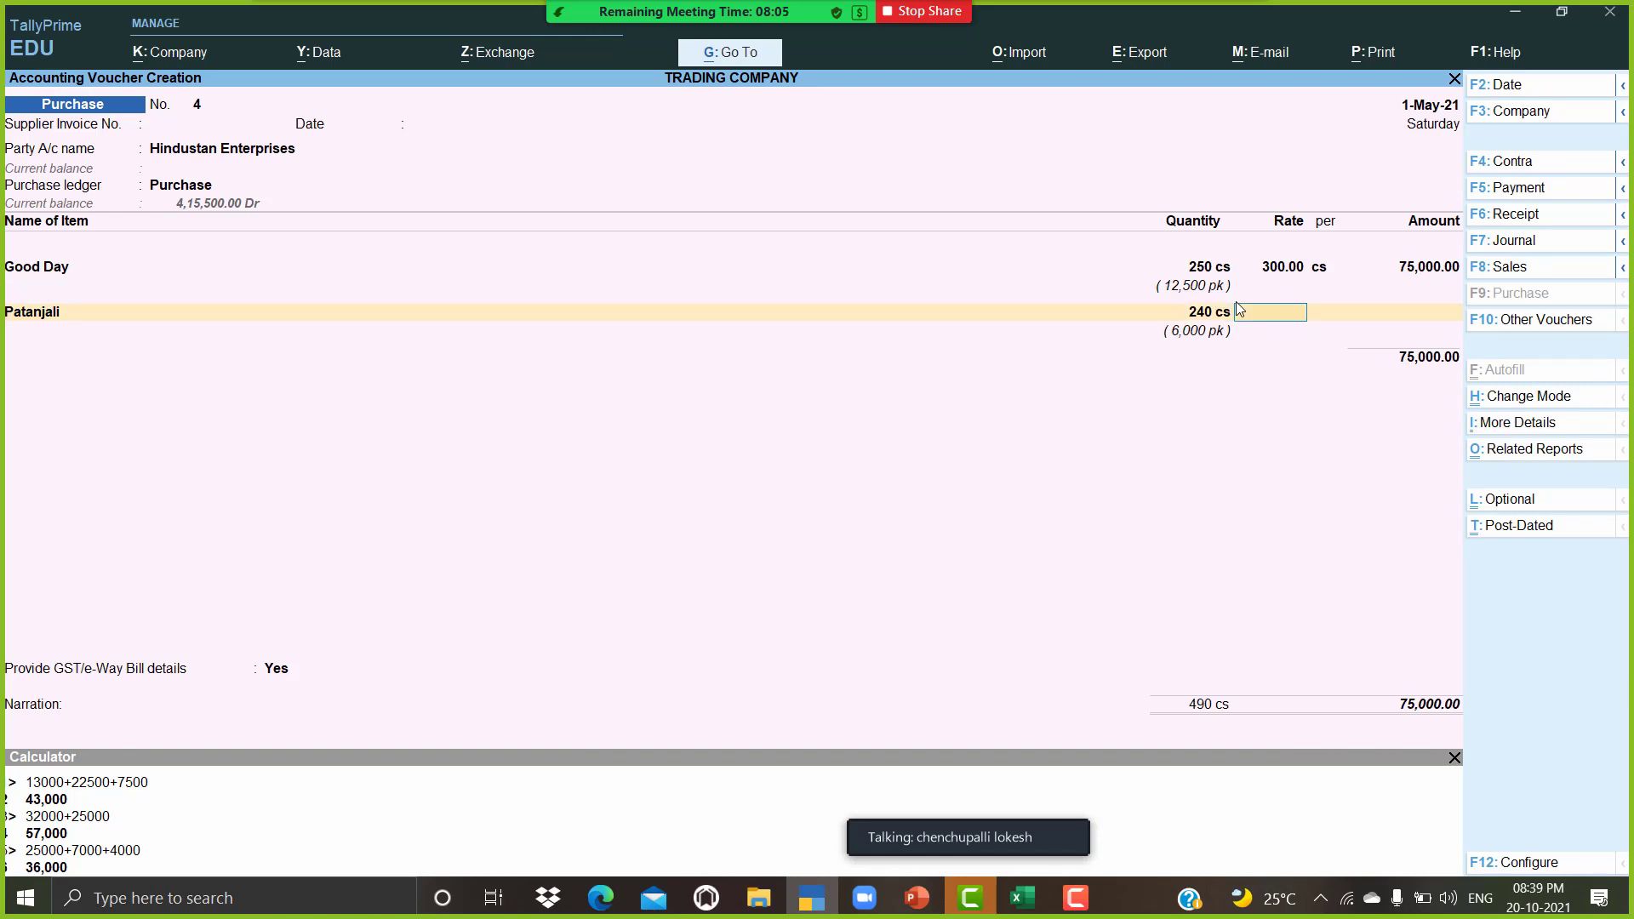
pyautogui.write('200')
pyautogui.press('Return')
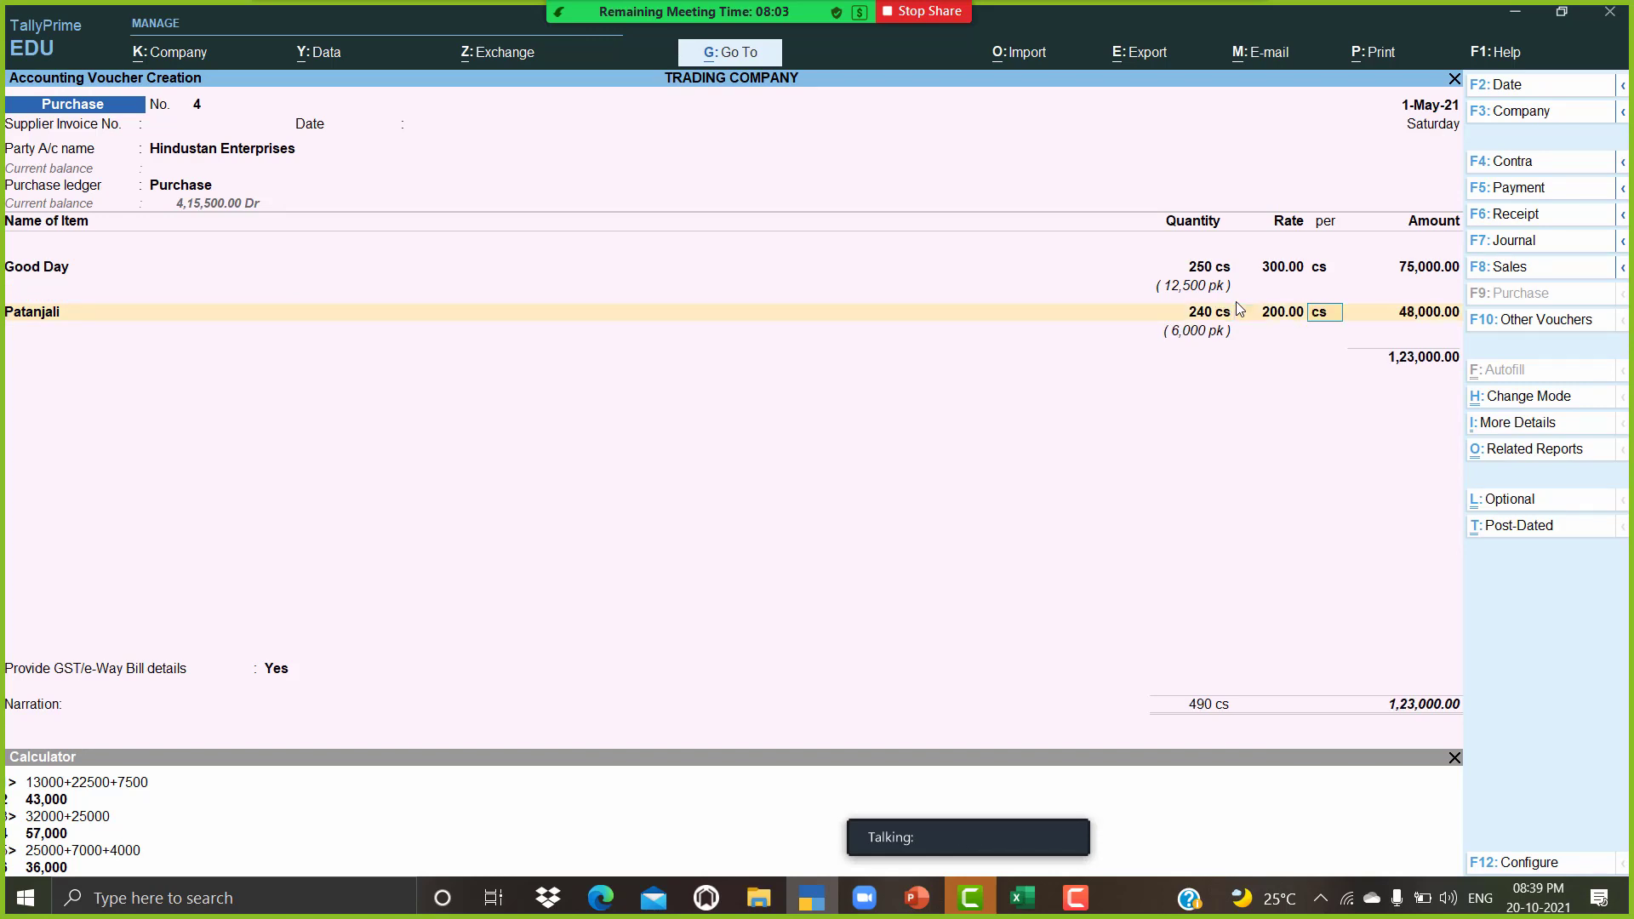
pyautogui.press('Return')
pyautogui.press('Return')
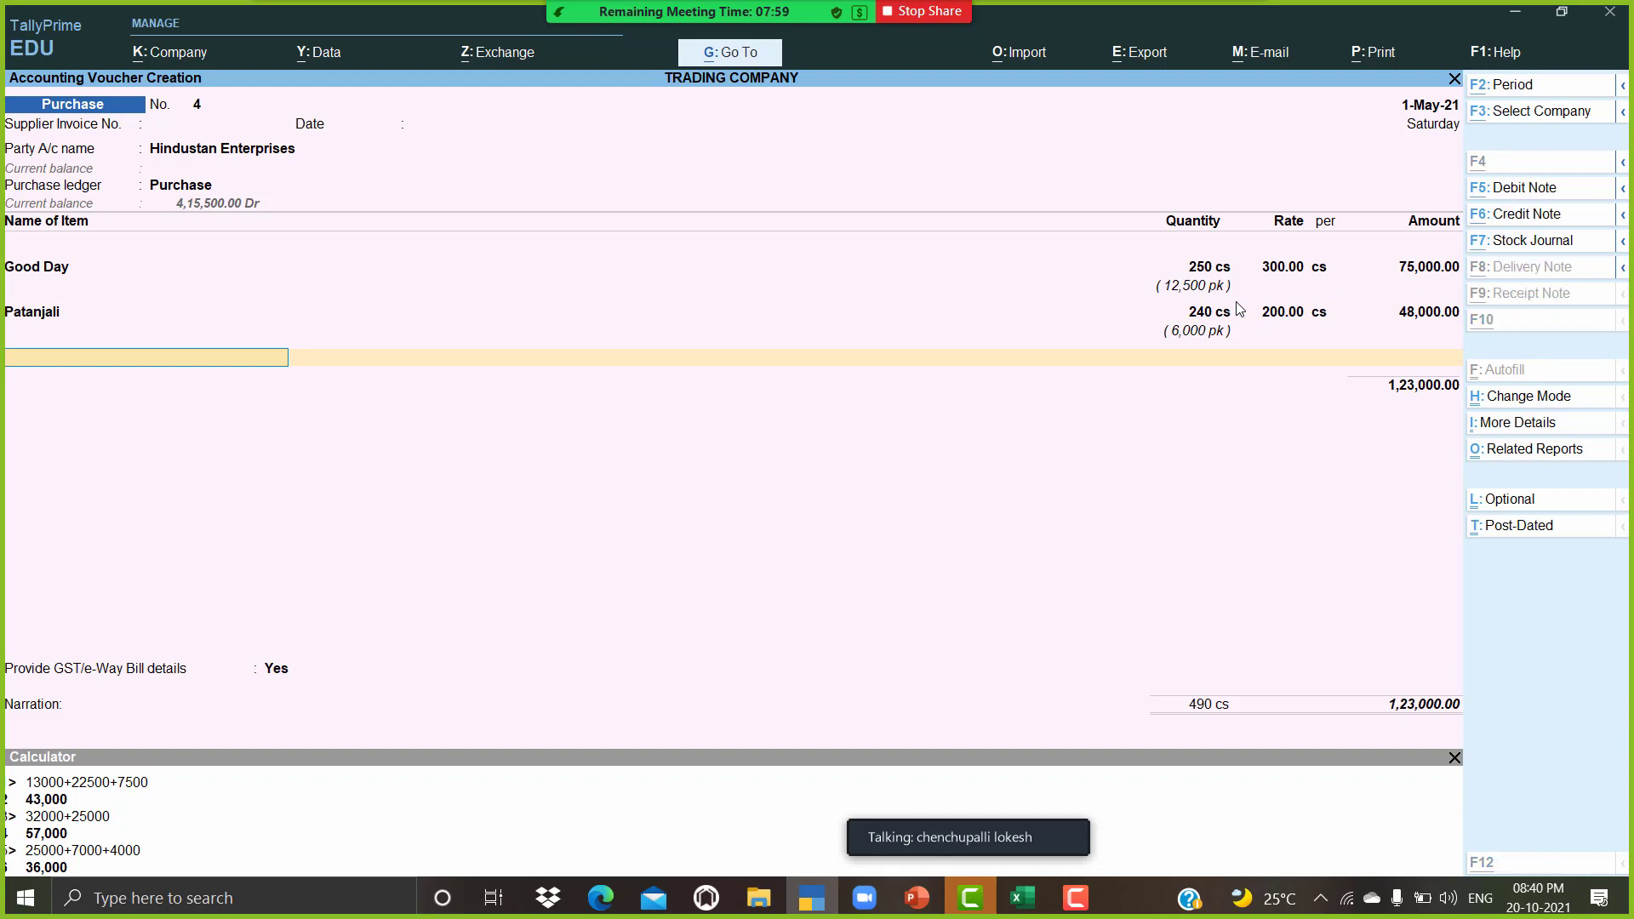
# Step: Begin a third stock item from the voucher, named Cremica without an alias, under the Biscuits group
pyautogui.hotkey('alt', 'c')
pyautogui.write('Cre')
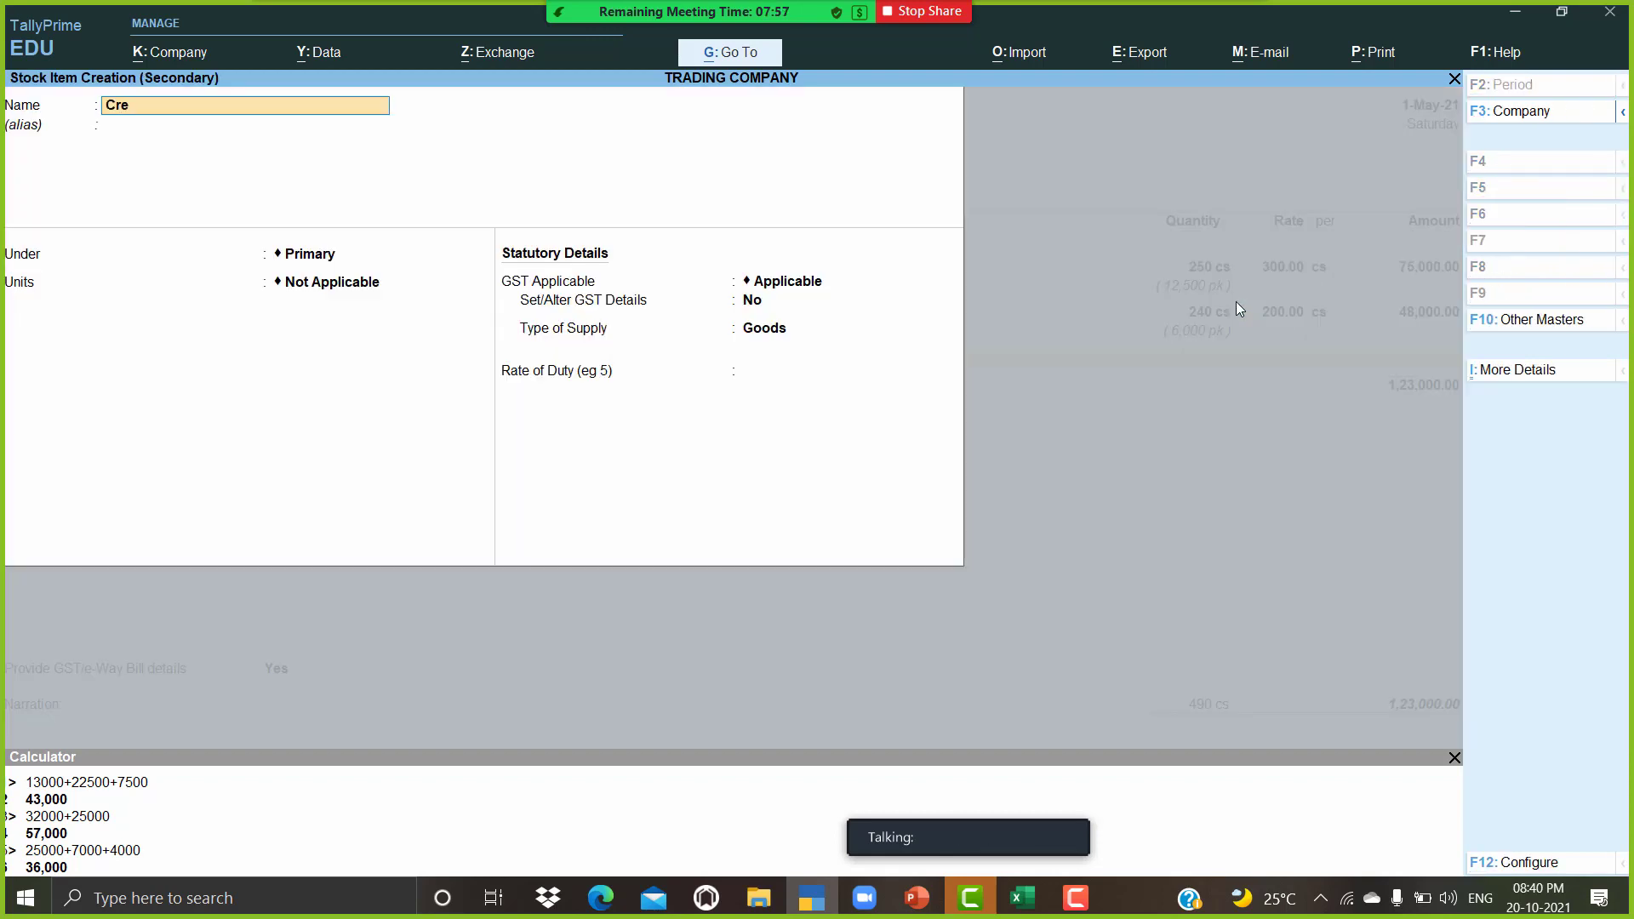
pyautogui.write('mica')
pyautogui.press('Return')
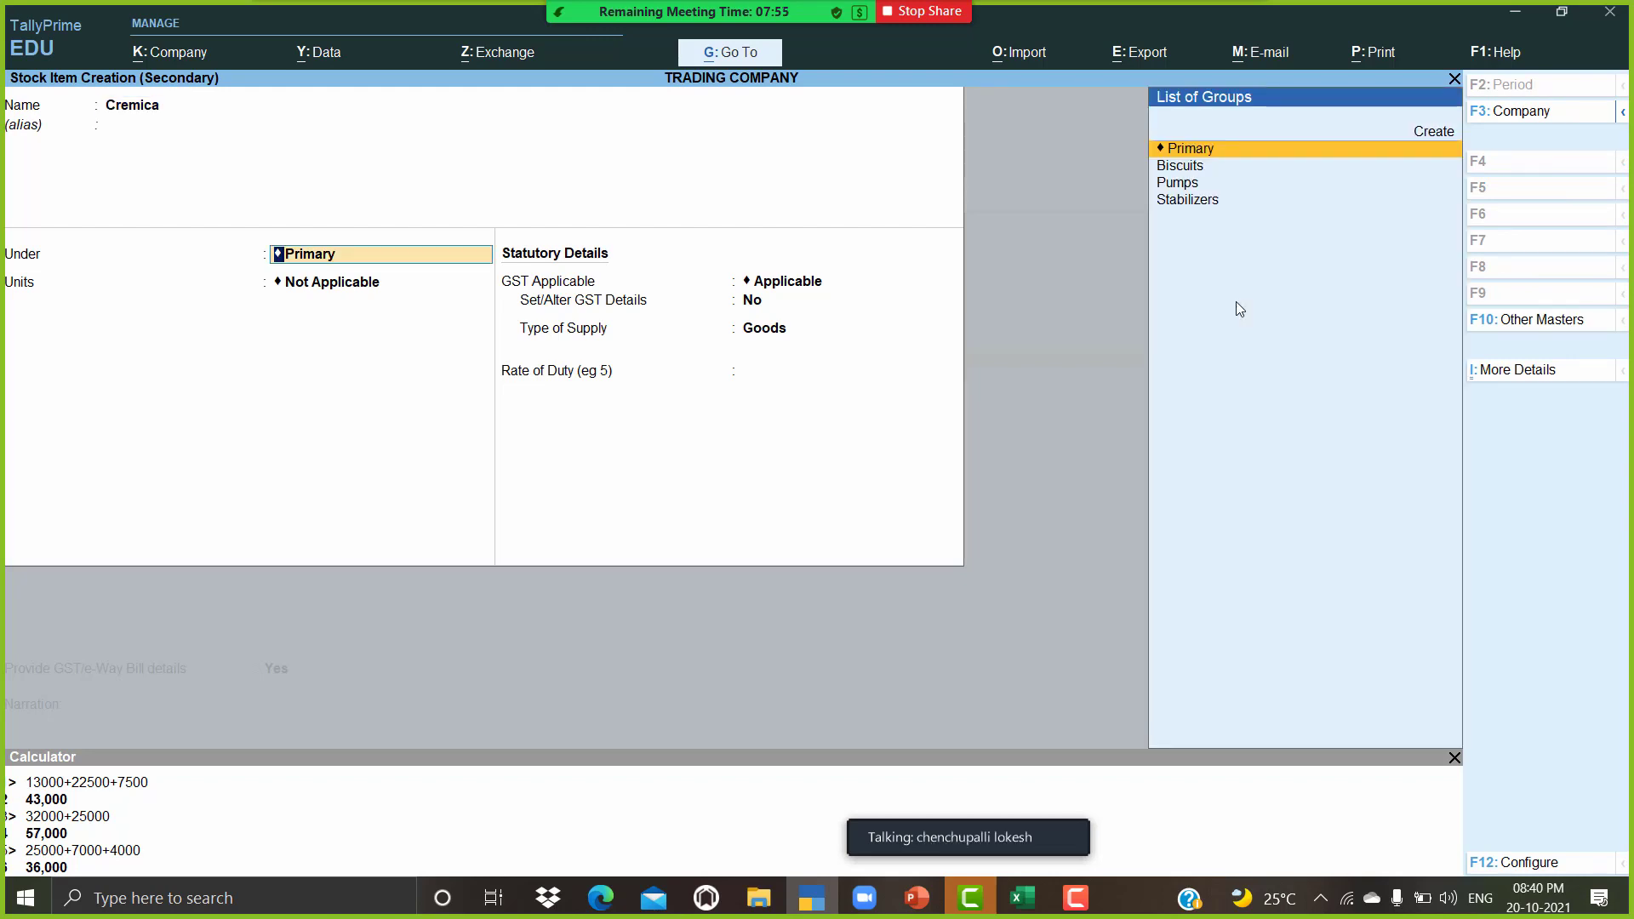
pyautogui.press('Down')
pyautogui.press('Return')
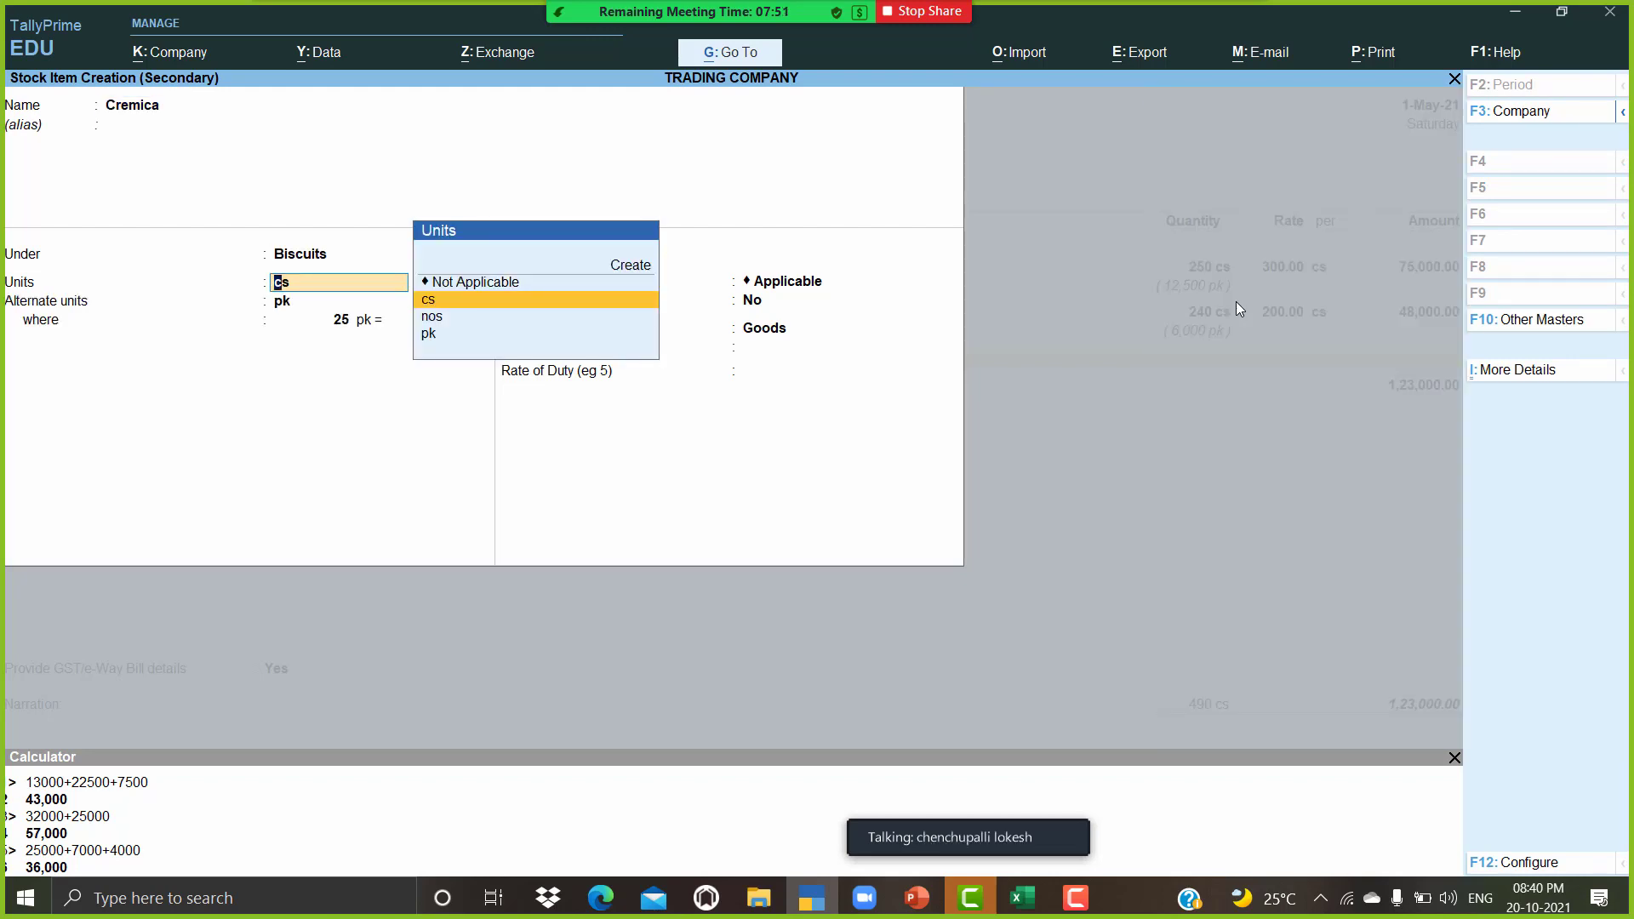
# Step: Create a simple unit pc with the pieces quantity code from Cremica's units field
pyautogui.hotkey('alt', 'c')
pyautogui.write('pc')
pyautogui.press('Return')
pyautogui.press('Return')
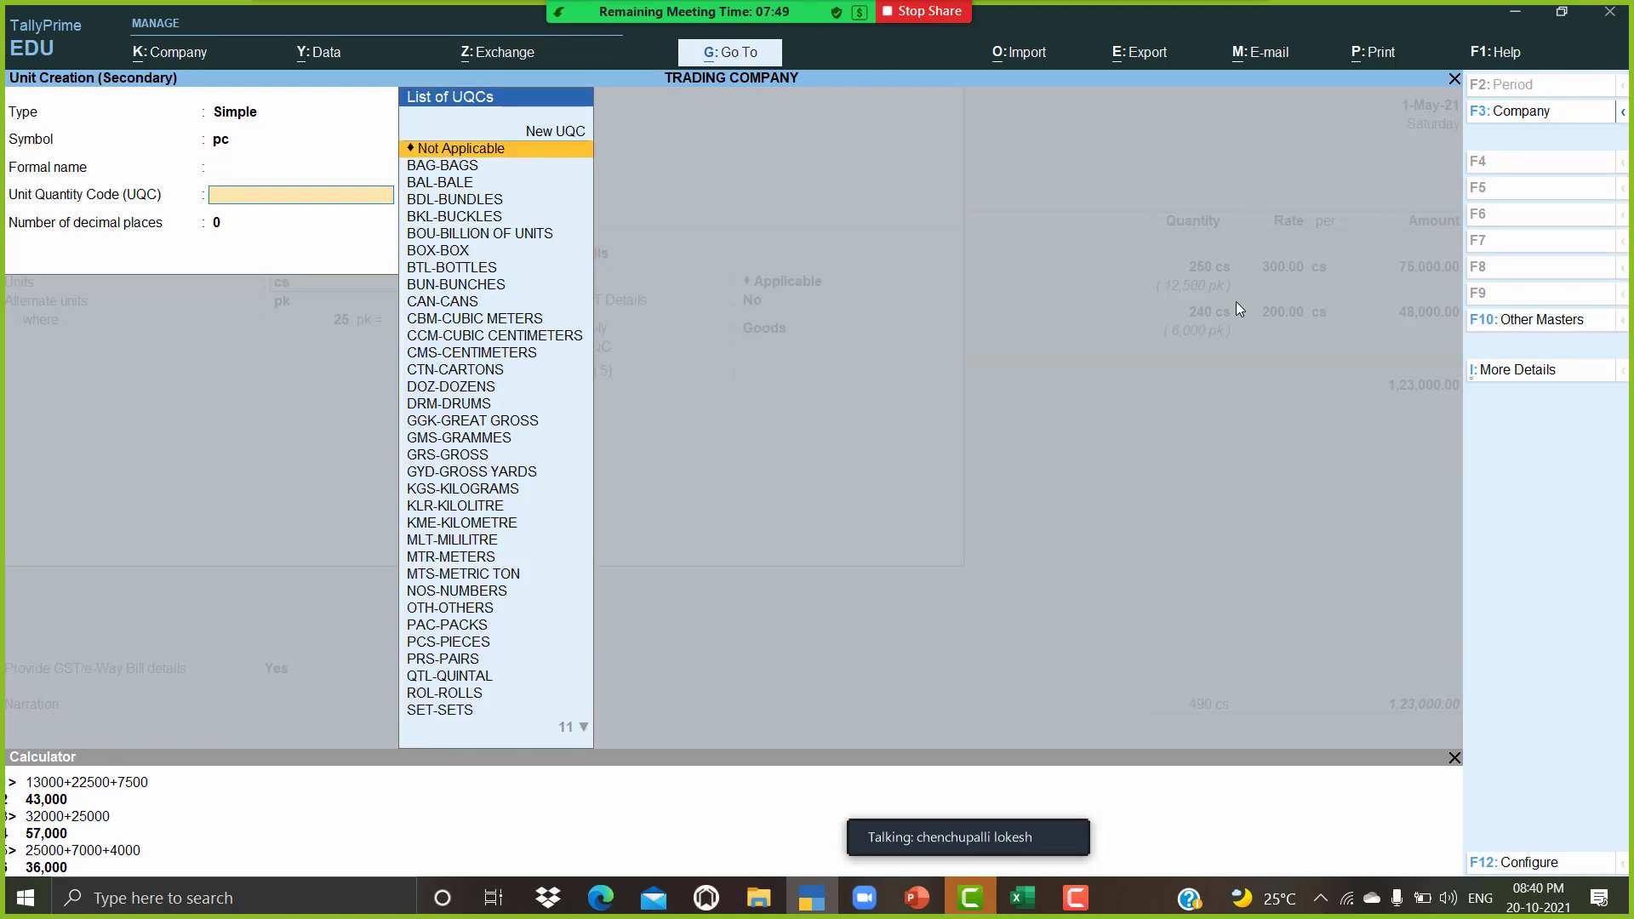
pyautogui.write('pc')
pyautogui.press('Return')
pyautogui.press('Return')
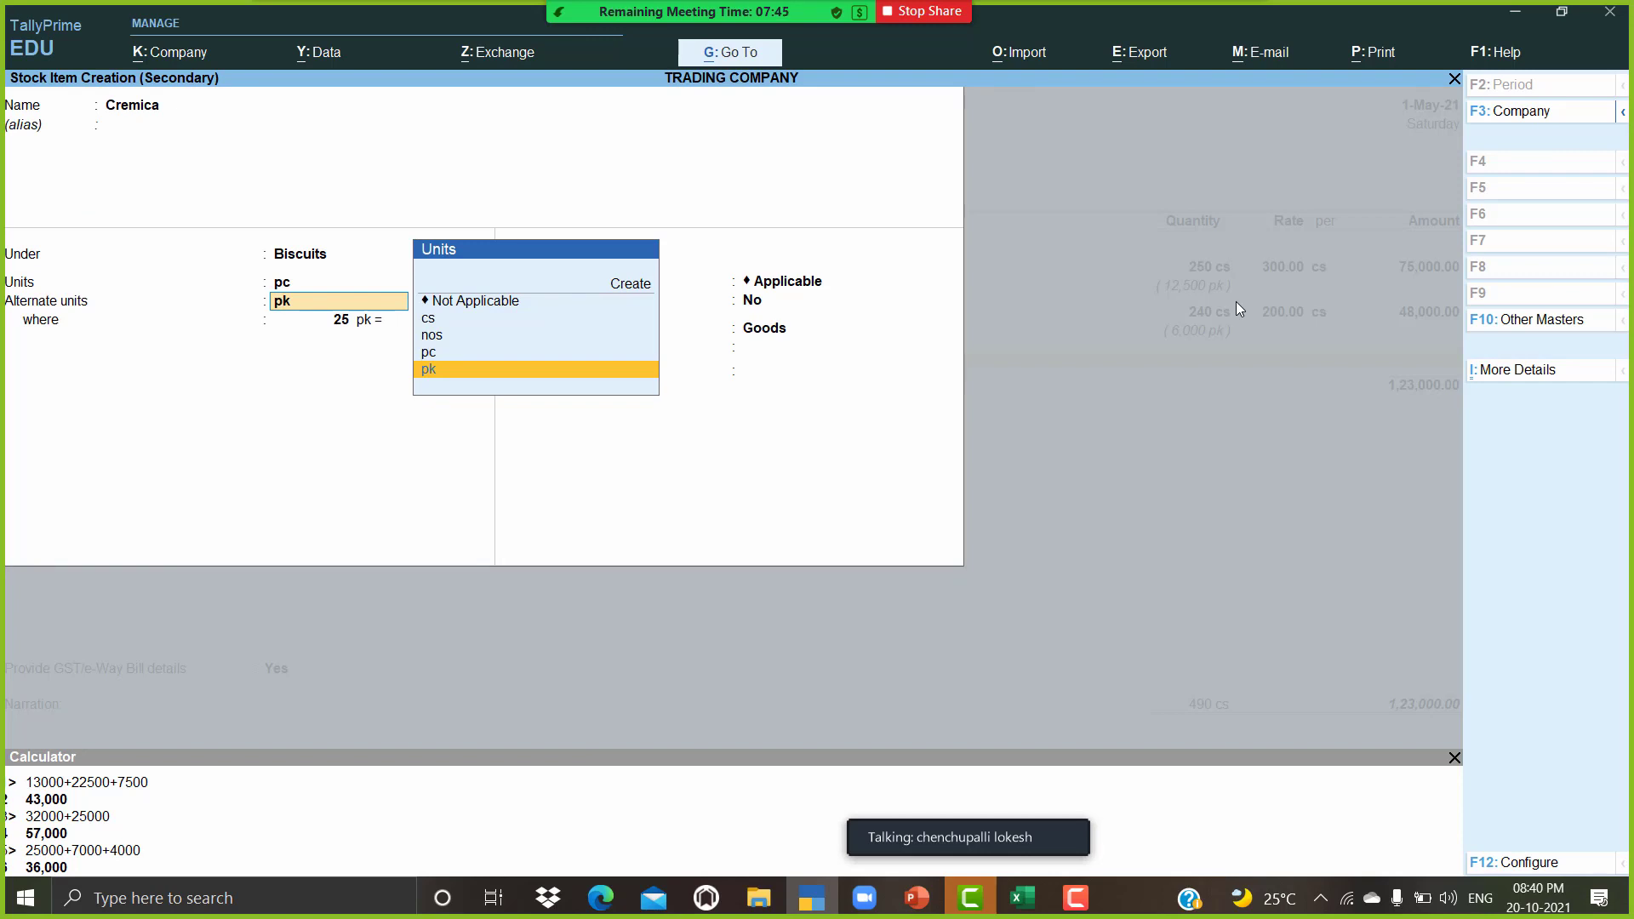
# Step: Create the unit bx with quantity code BOX-BOX as Cremica's alternate unit, keeping cs as the main unit
pyautogui.hotkey('alt', 'c')
pyautogui.write('b')
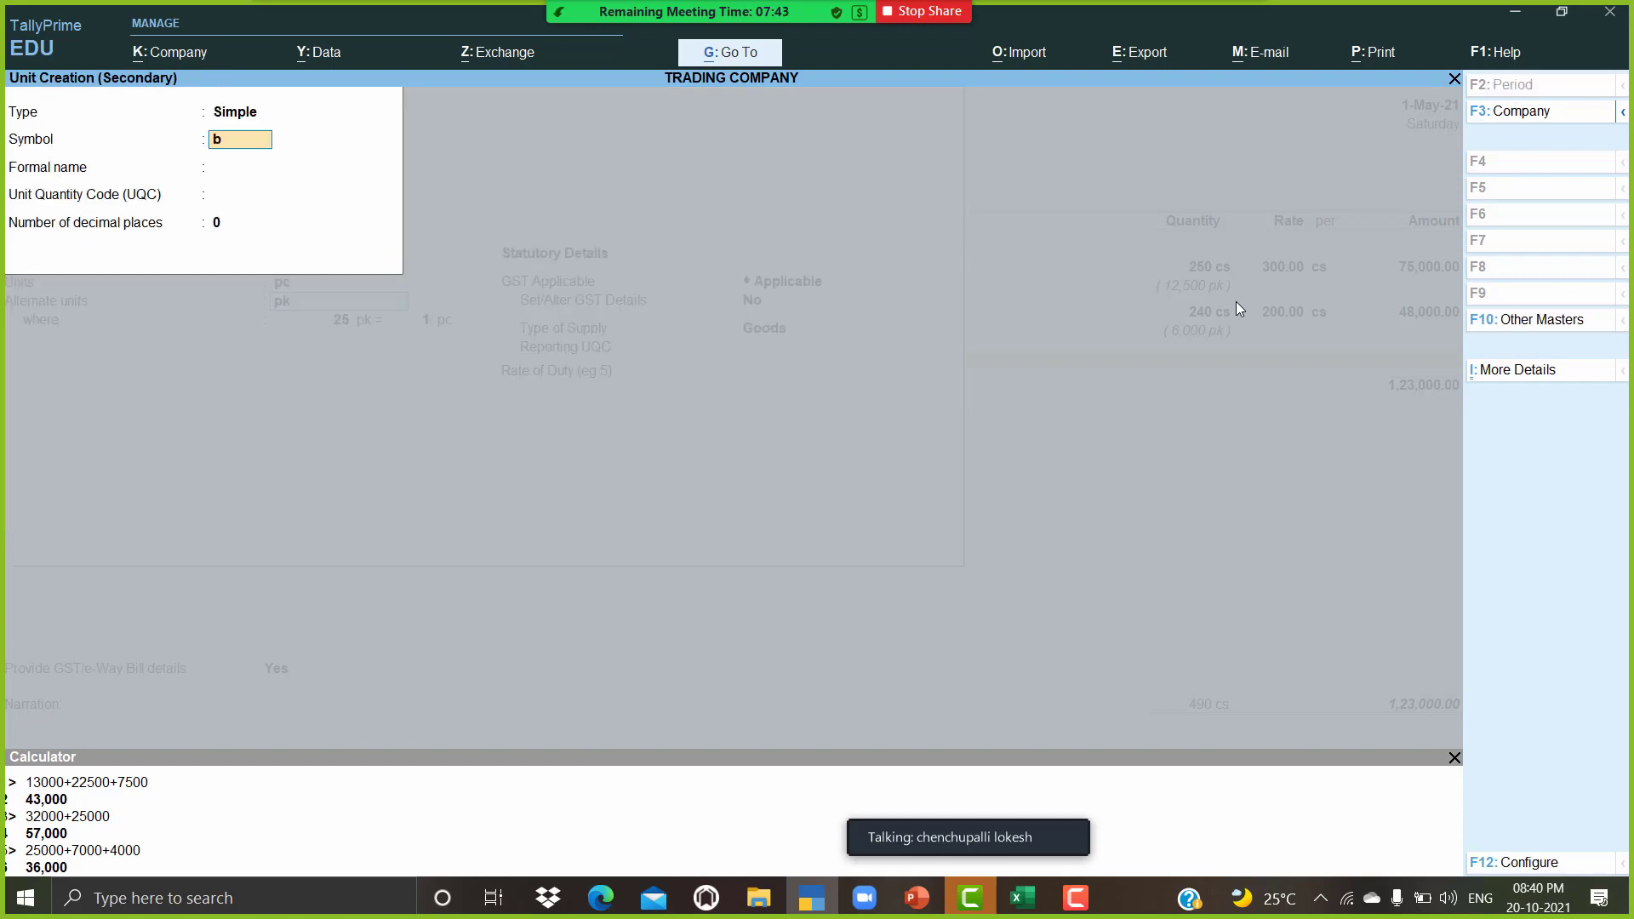
pyautogui.press('Return')
pyautogui.press('Return')
pyautogui.write('bo')
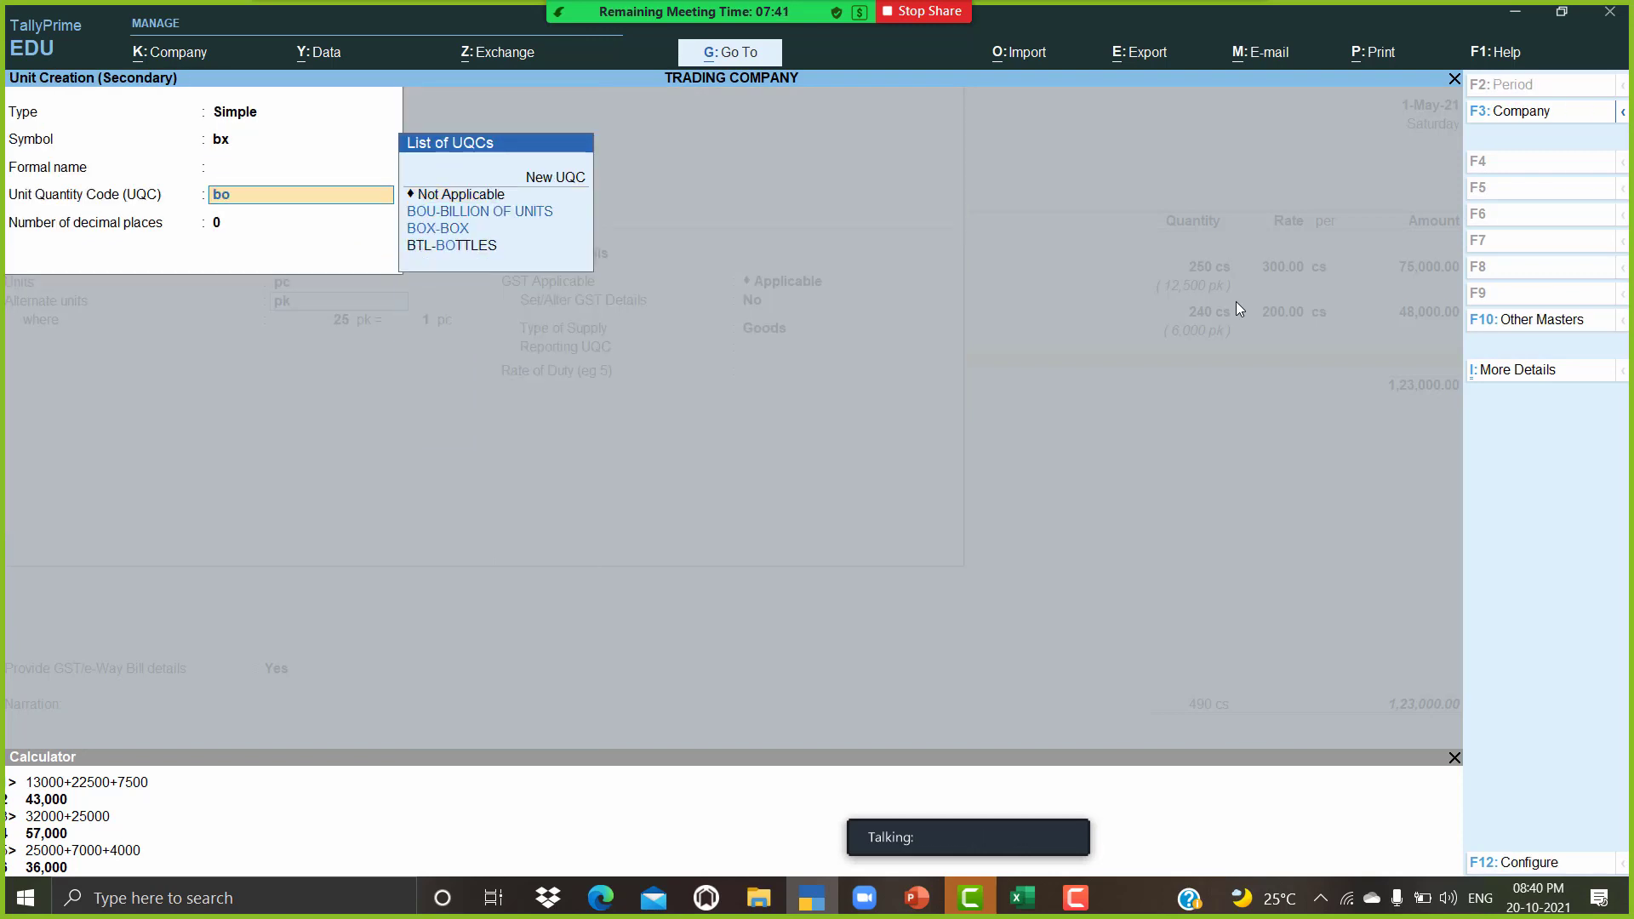
pyautogui.press('Down')
pyautogui.press('Down')
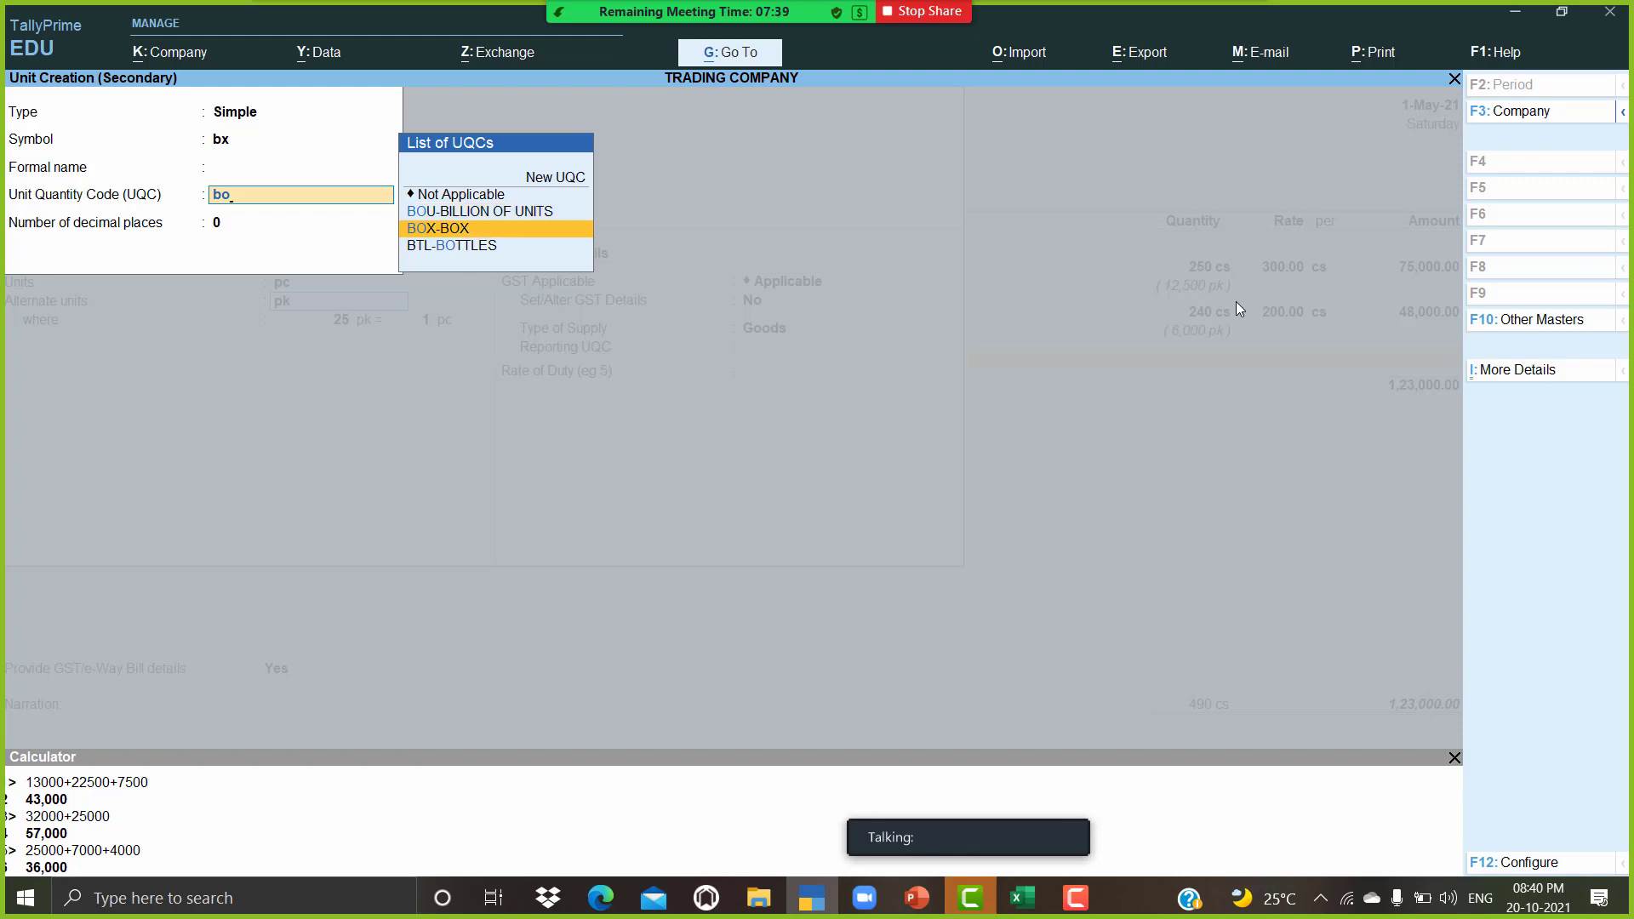
pyautogui.press('Return')
pyautogui.press('Return')
pyautogui.press('Return')
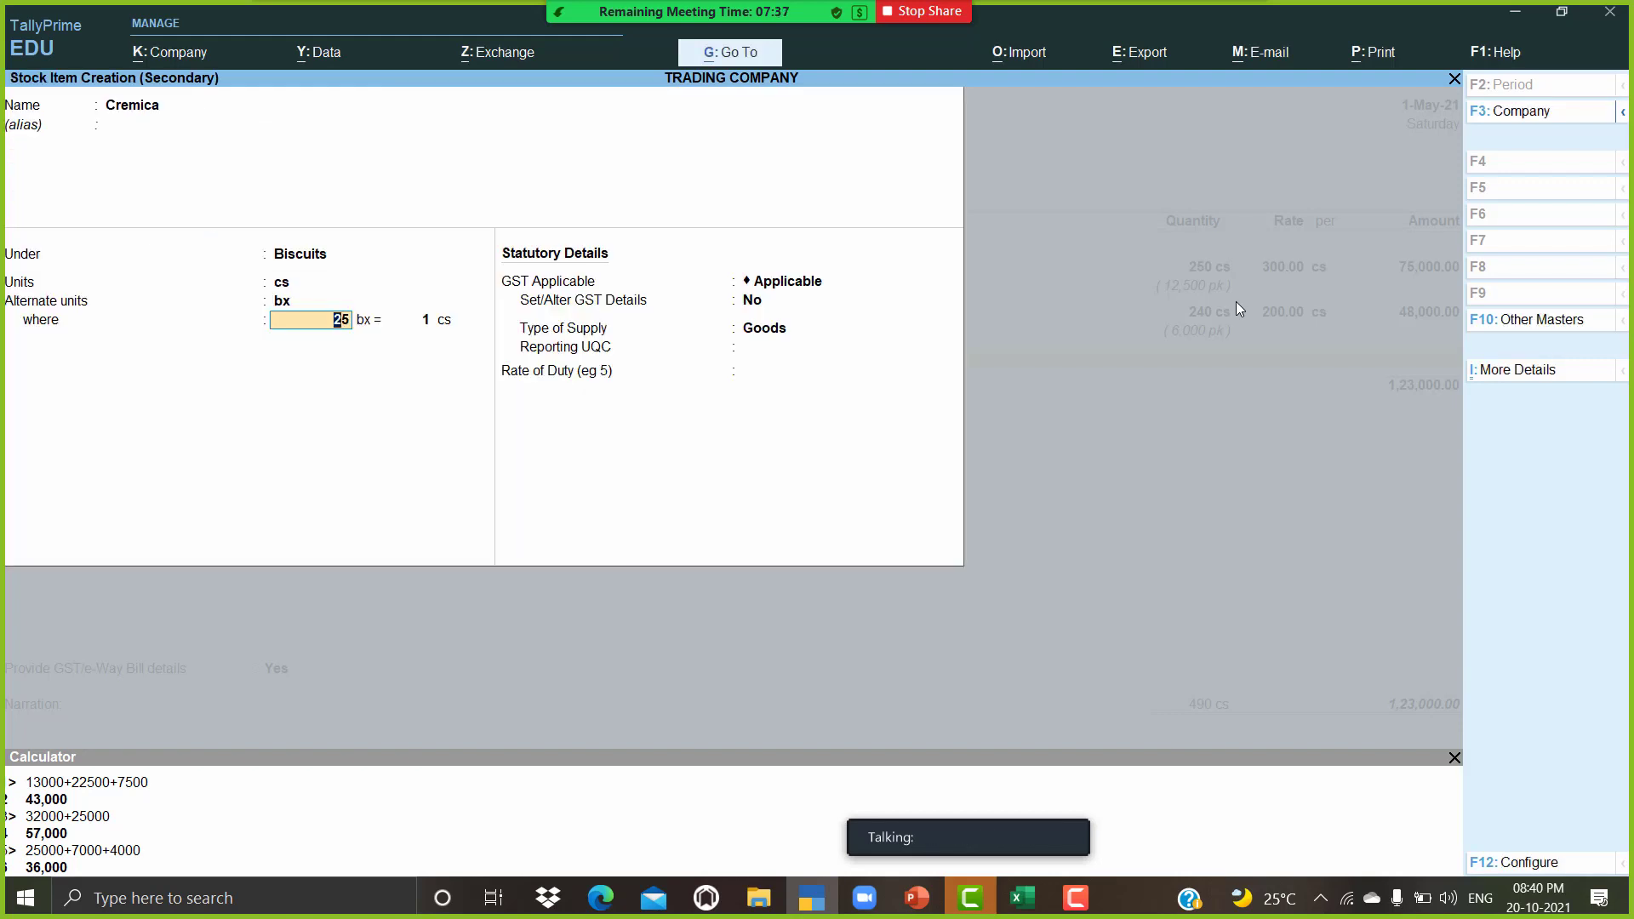
# Step: Set Cremica's unit conversion to 1 bx = 45 cs
pyautogui.write('1')
pyautogui.press('Return')
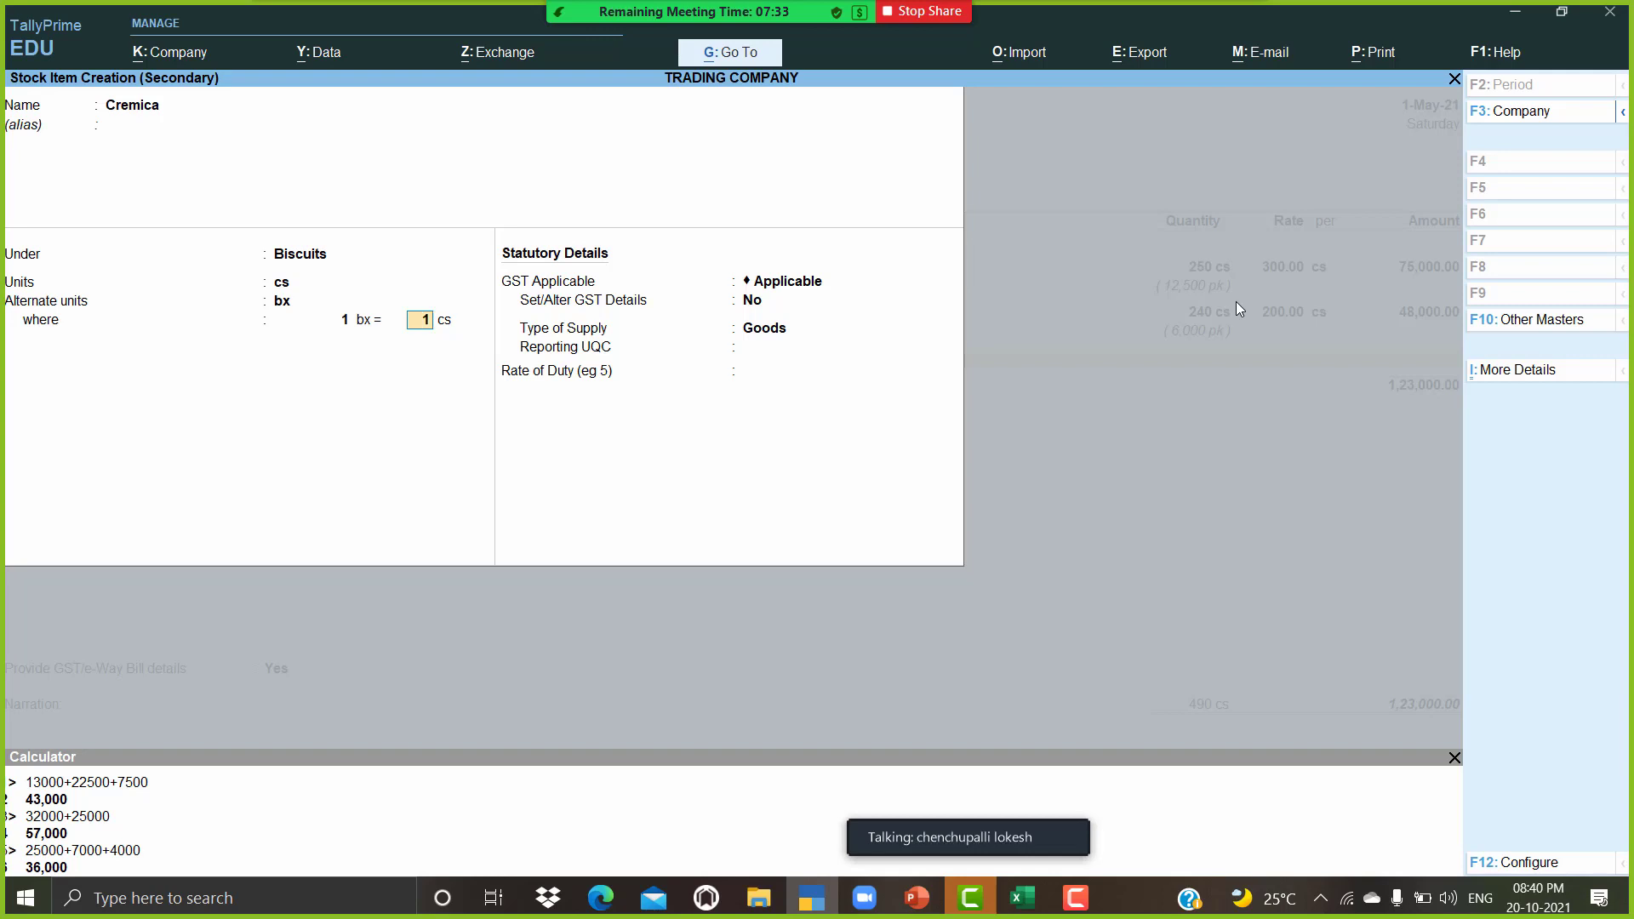
pyautogui.write('45')
pyautogui.press('Return')
pyautogui.press('Return')
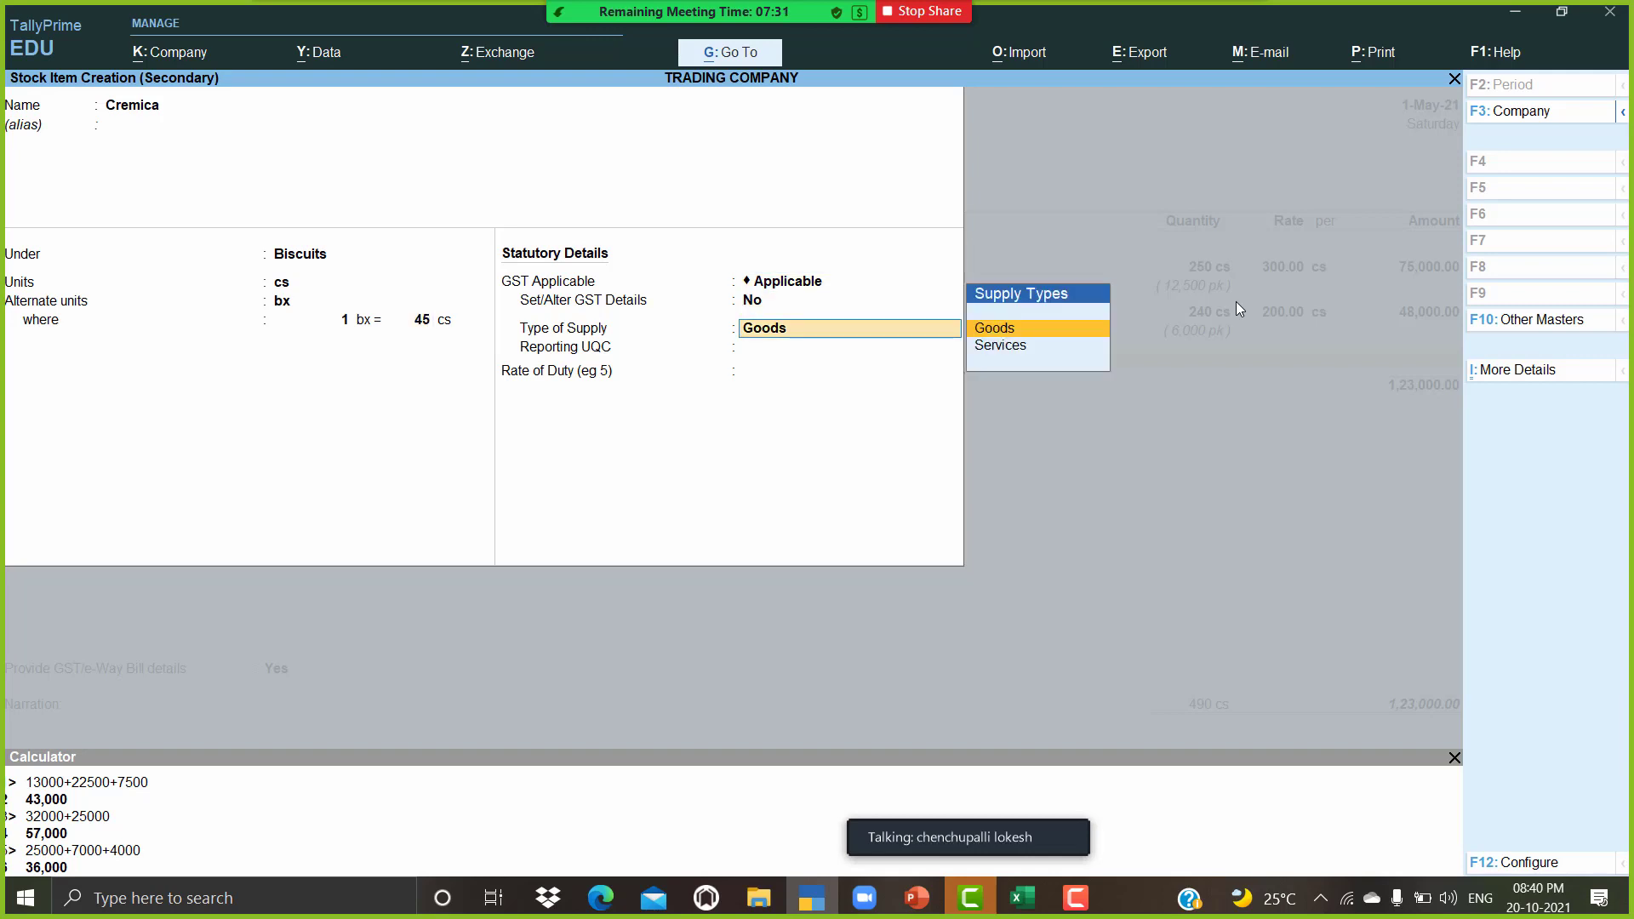
# Step: Set Cremica's GST details to Taxable with 28% integrated tax, and save the stock item
pyautogui.press('BackSpace')
pyautogui.write('y')
pyautogui.press('Return')
pyautogui.press('Return')
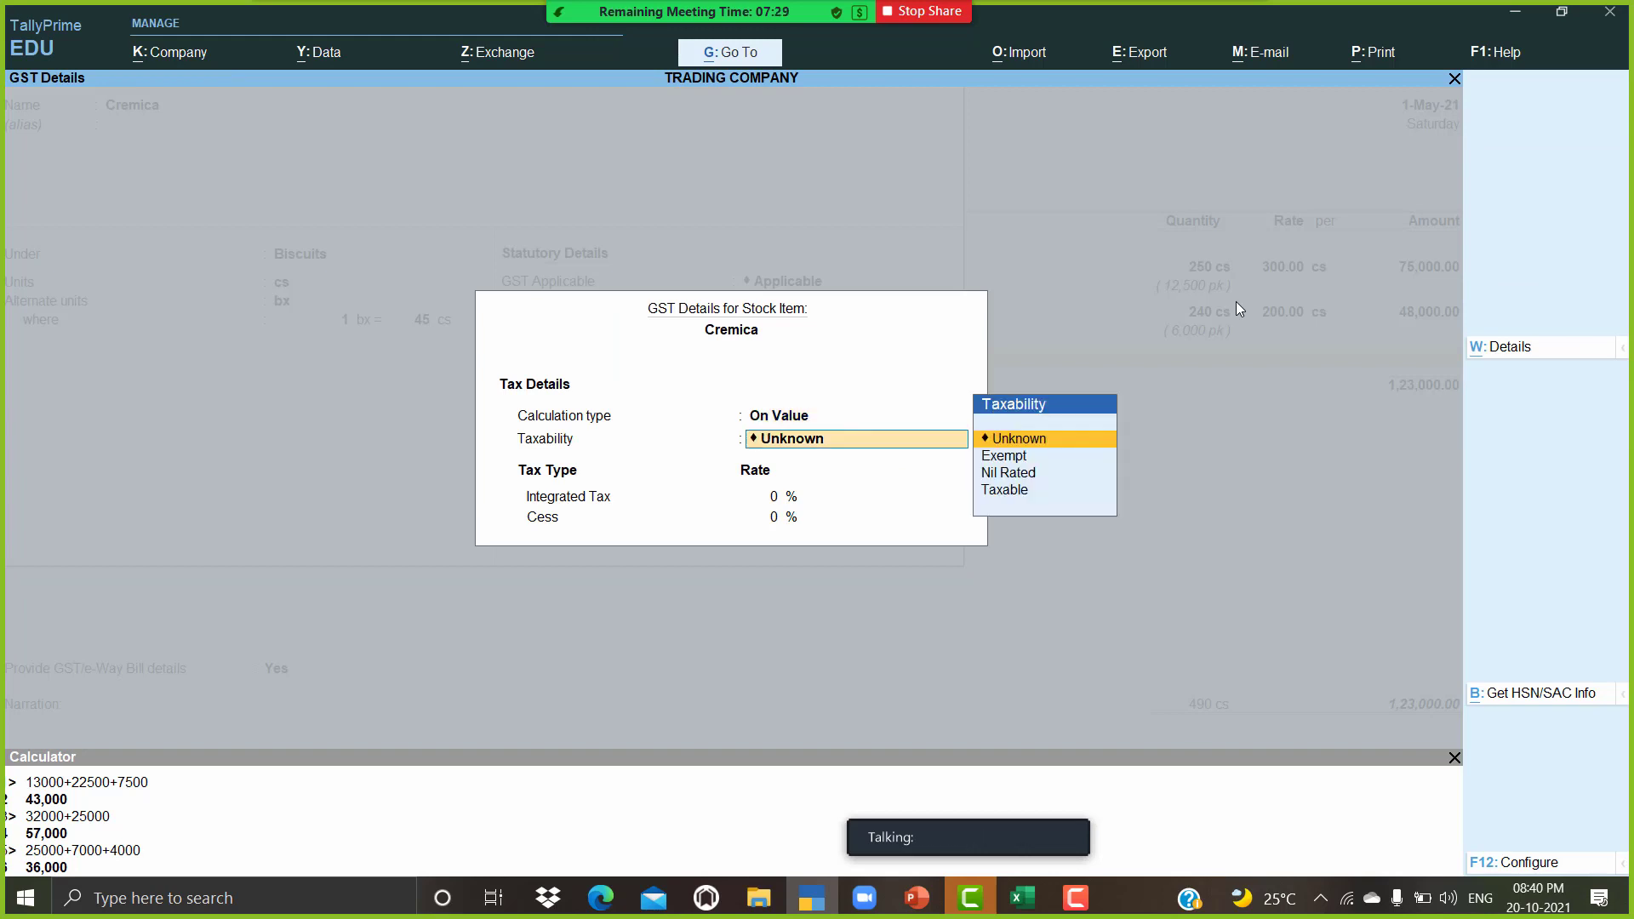
pyautogui.press('Down')
pyautogui.press('Down')
pyautogui.press('Down')
pyautogui.press('Return')
pyautogui.write('28')
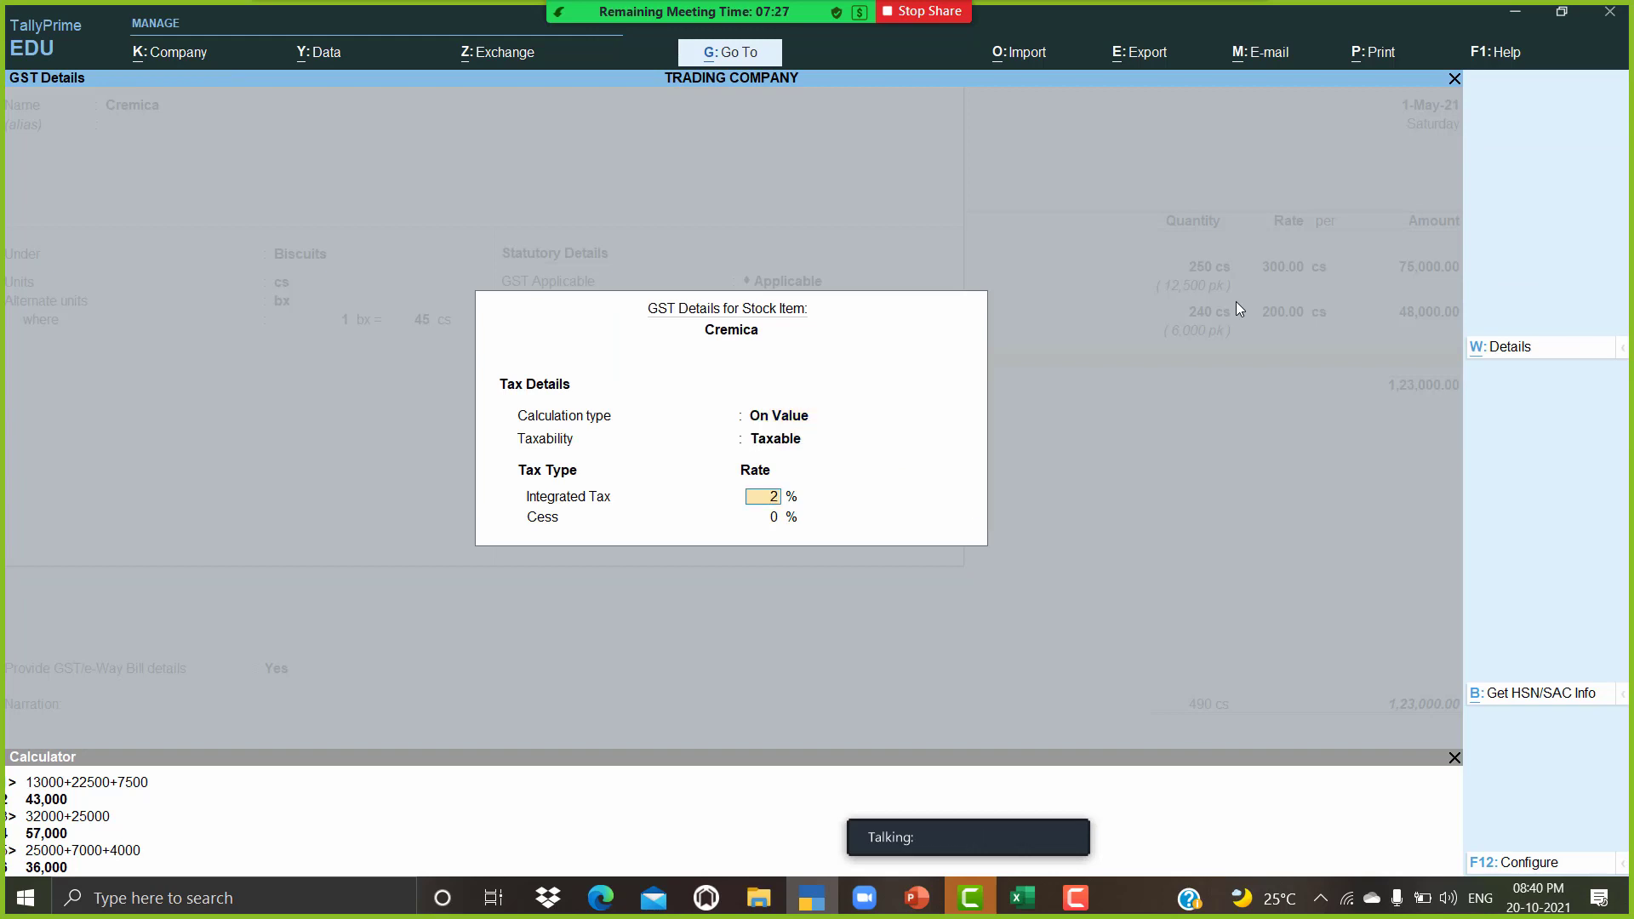
pyautogui.press('Return')
pyautogui.press('Return')
pyautogui.press('Return')
pyautogui.press('Return')
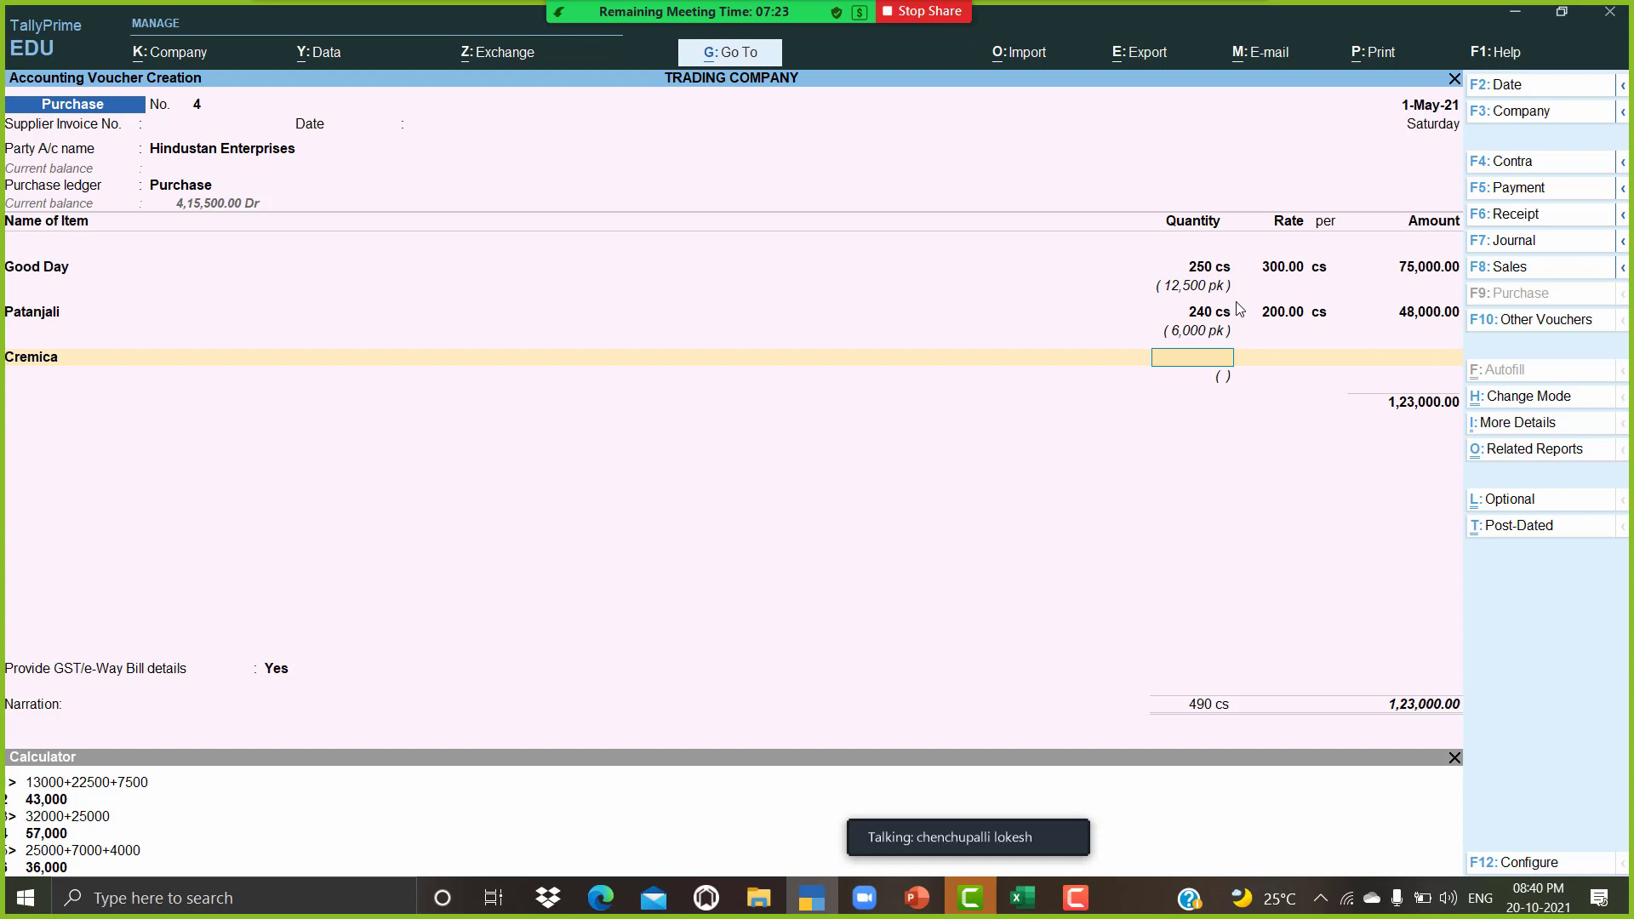
# Step: Enter 150 cs of Cremica at a rate of 60 per cs on the purchase voucher
pyautogui.write('150')
pyautogui.press('Return')
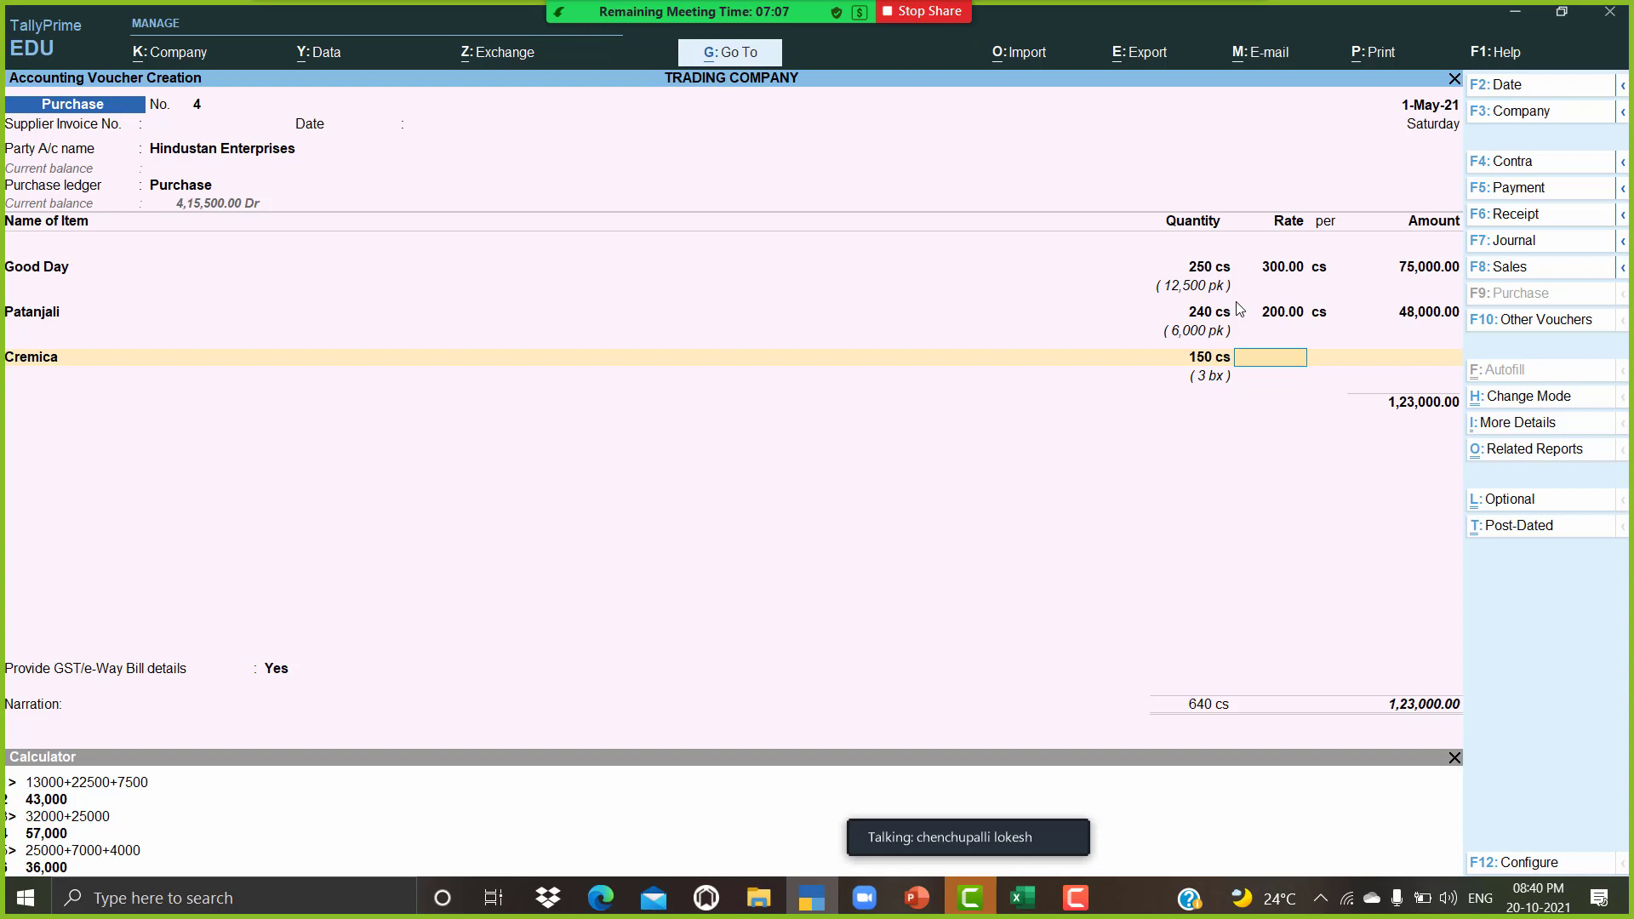
pyautogui.write('60')
pyautogui.press('Return')
# Step: Alter Cremica's main unit cs from within the stock item, setting its number of decimal places to 2
pyautogui.press('BackSpace')
pyautogui.press('BackSpace')
pyautogui.press('BackSpace')
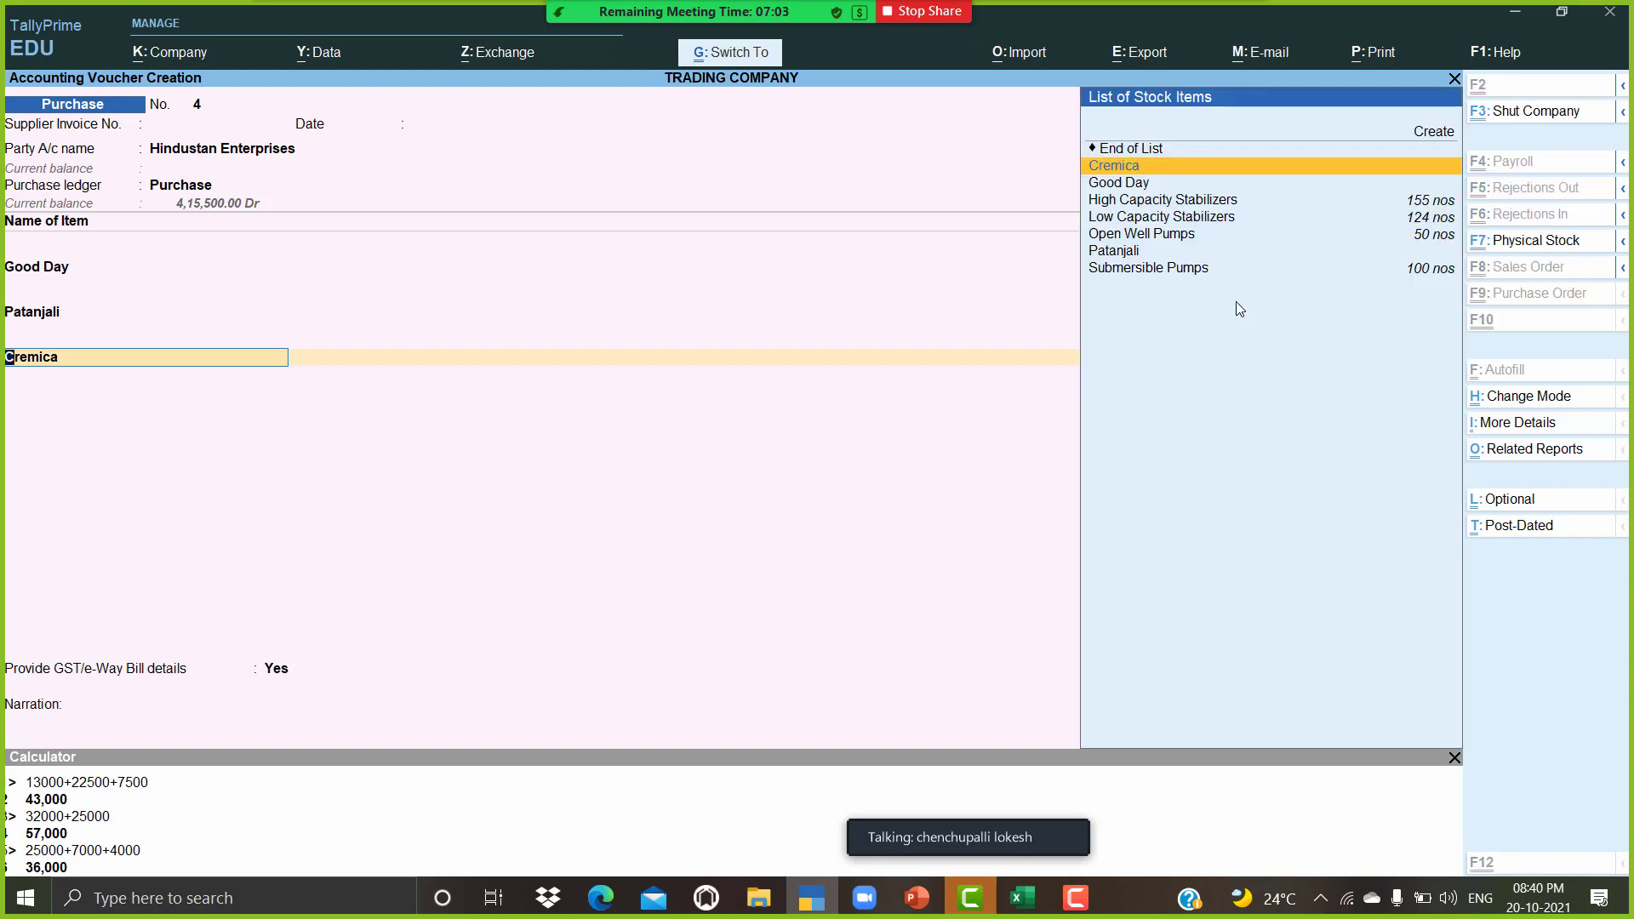
pyautogui.hotkey('ctrl', 'Return')
pyautogui.press('Return')
pyautogui.press('Return')
pyautogui.press('Return')
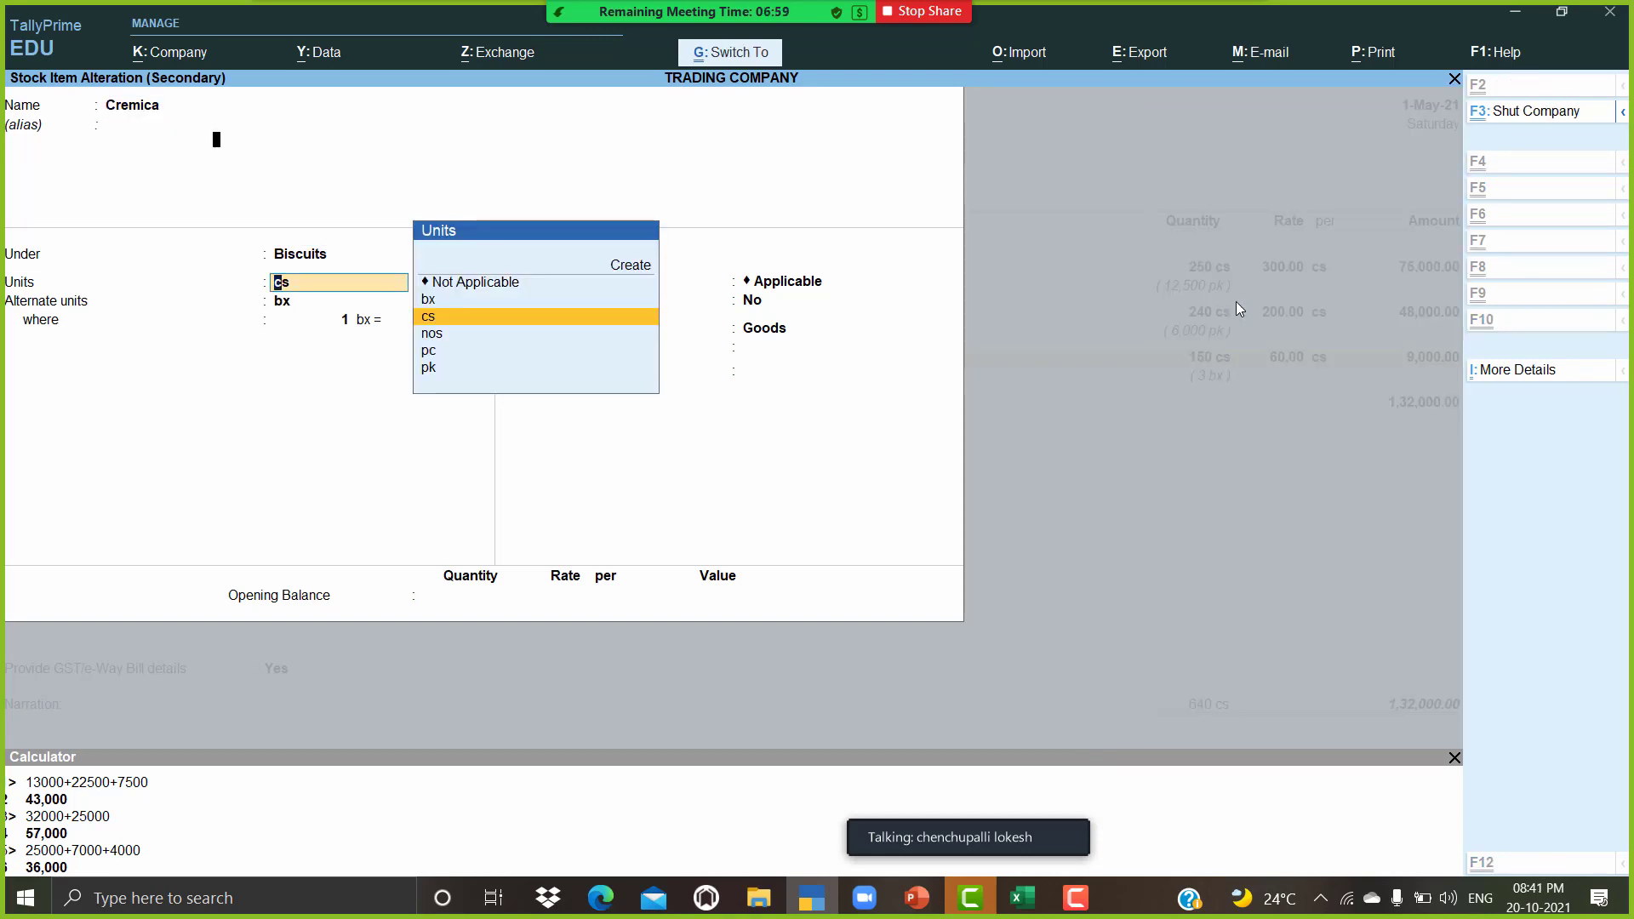
pyautogui.hotkey('ctrl', 'Return')
pyautogui.press('Return')
pyautogui.press('Return')
pyautogui.press('Return')
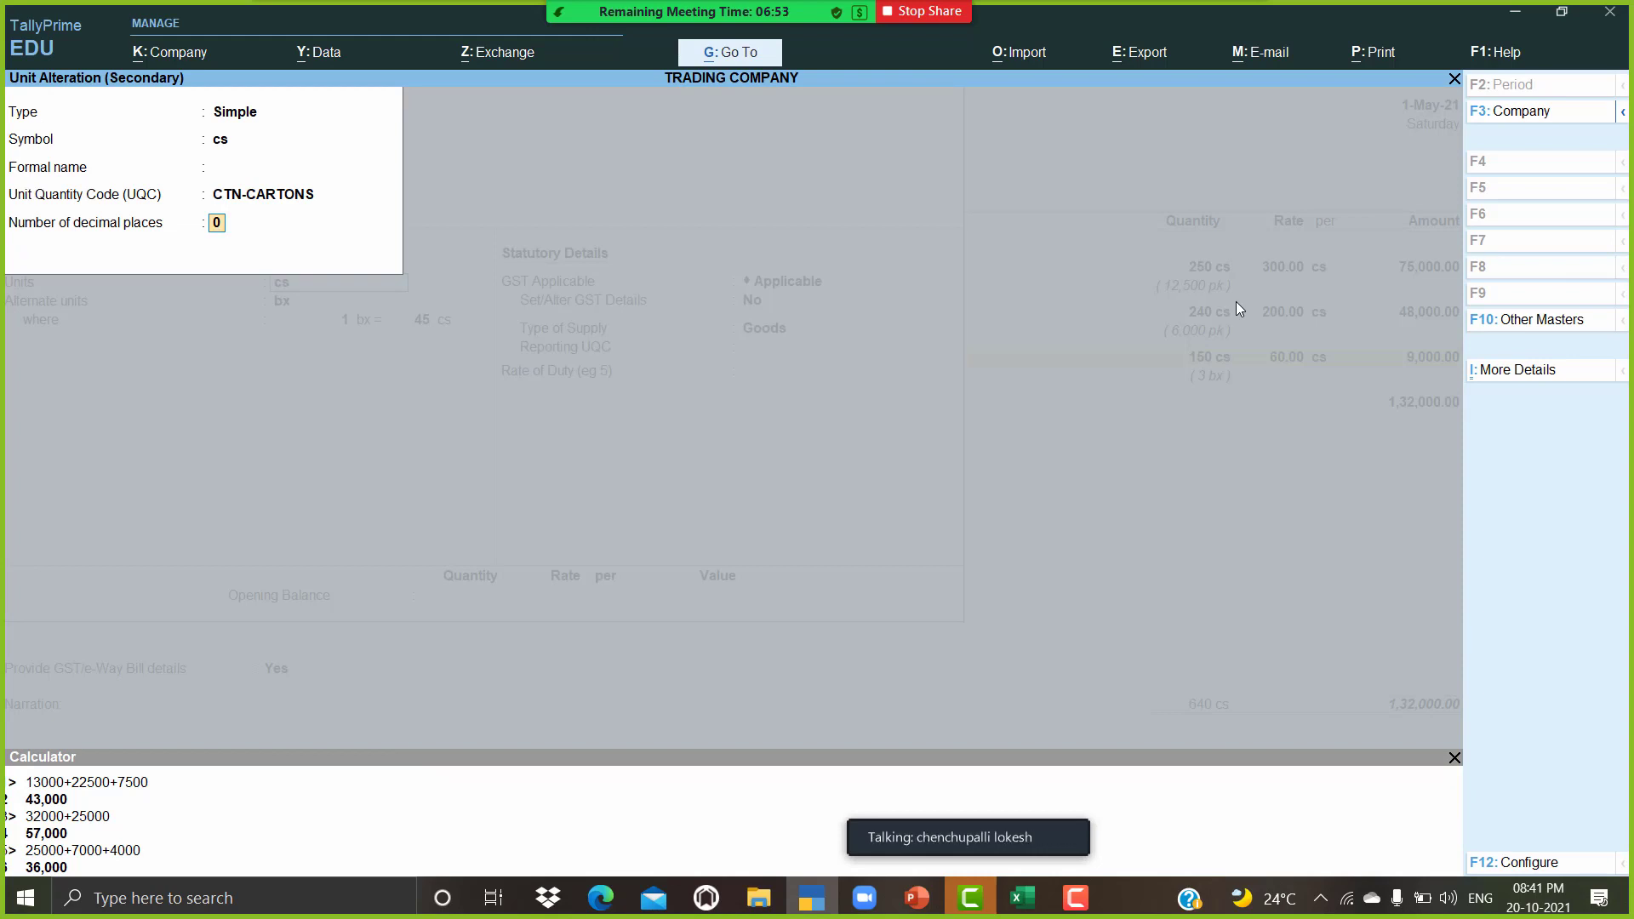
pyautogui.write('2')
pyautogui.press('Return')
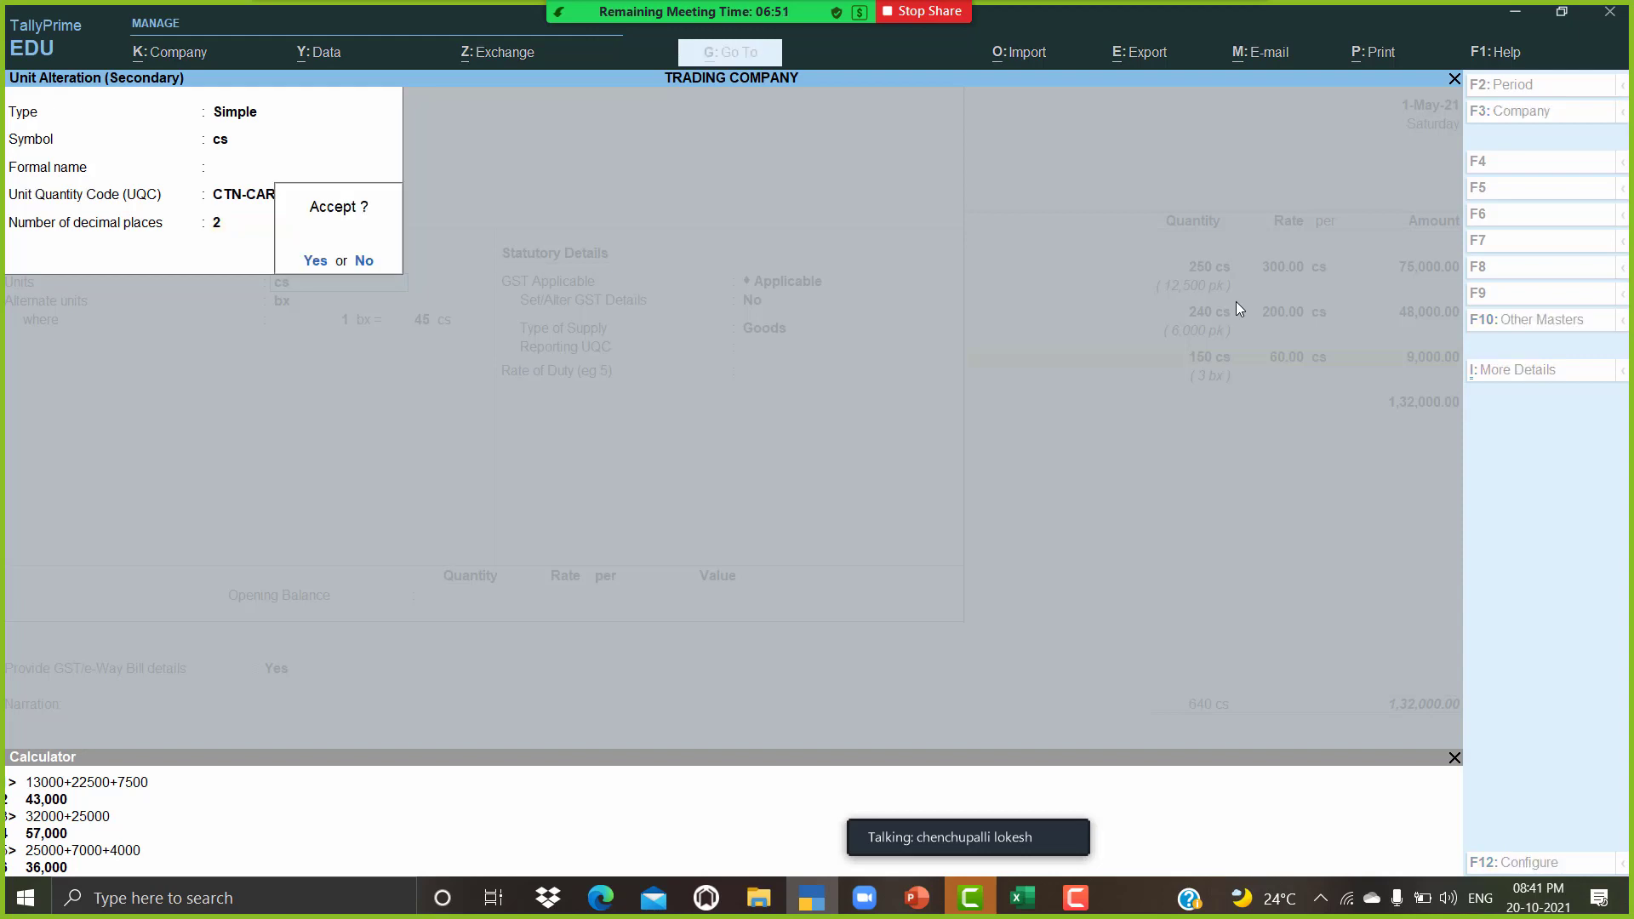
pyautogui.press('Return')
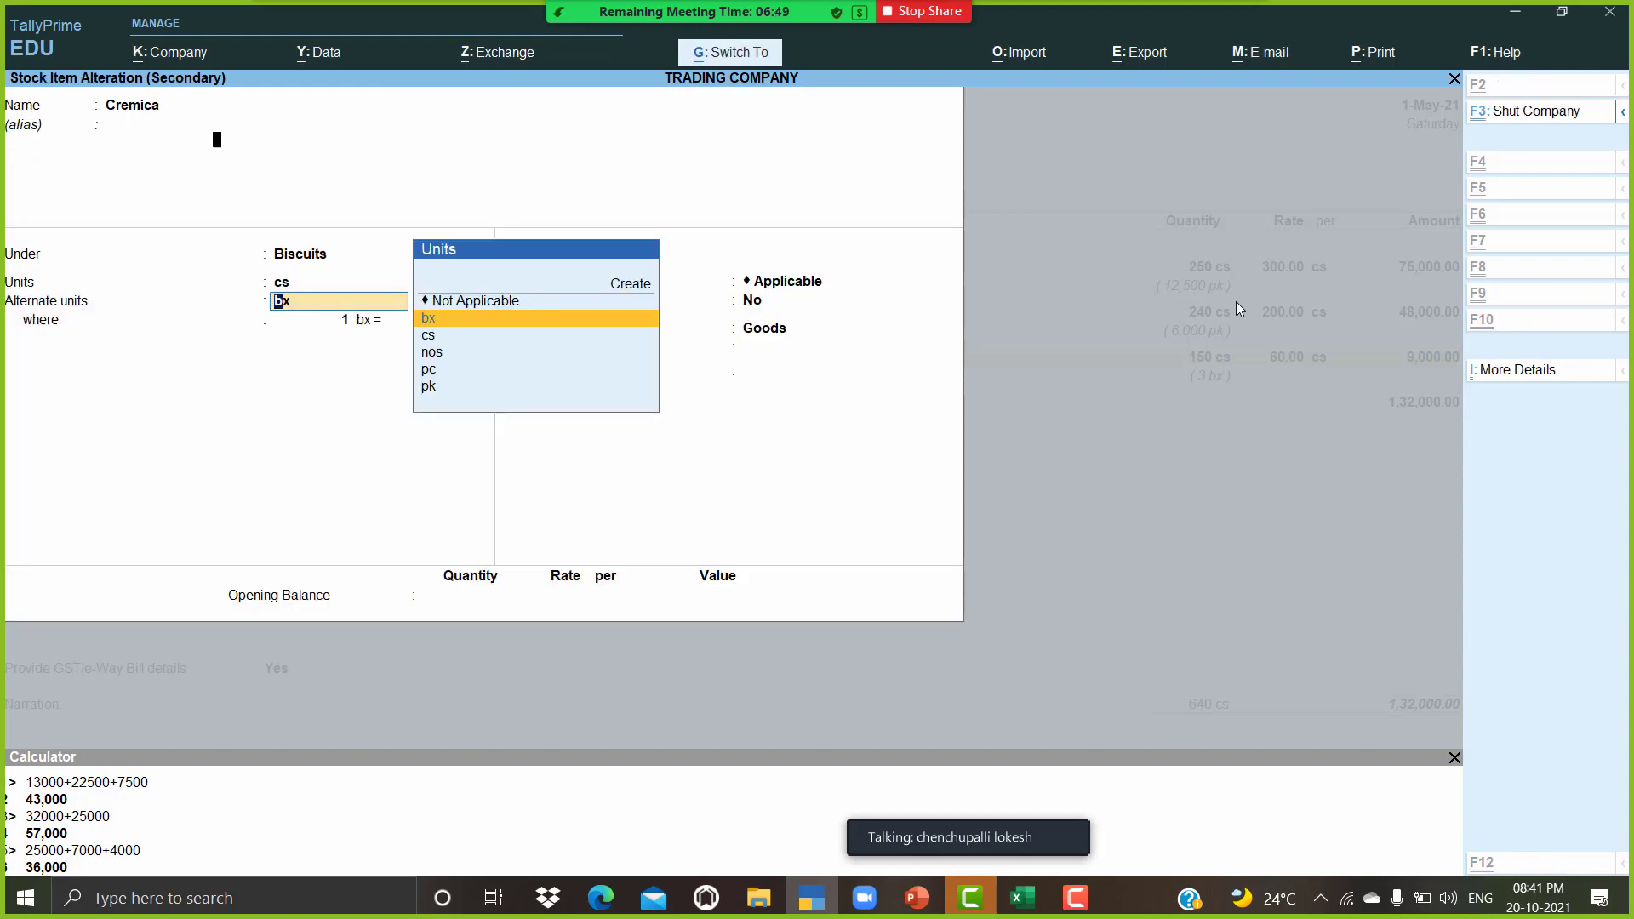
# Step: Set the alternate unit bx to 2 decimal places and save the altered Cremica stock item
pyautogui.hotkey('ctrl', 'Return')
pyautogui.press('Return')
pyautogui.press('Return')
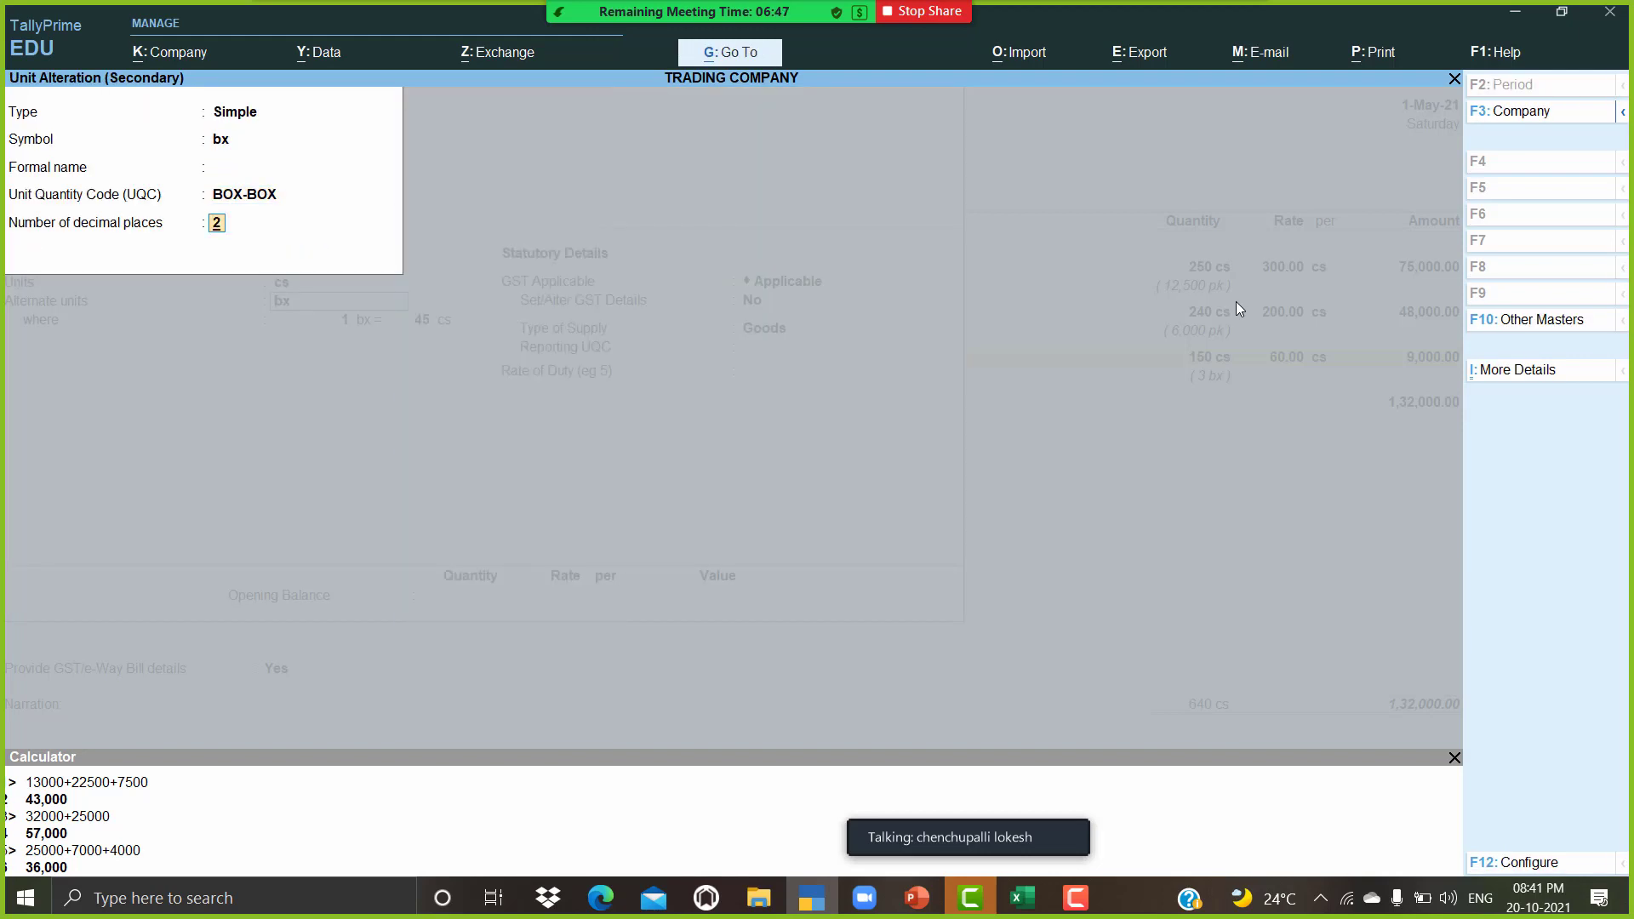
pyautogui.press('Return')
pyautogui.press('Return')
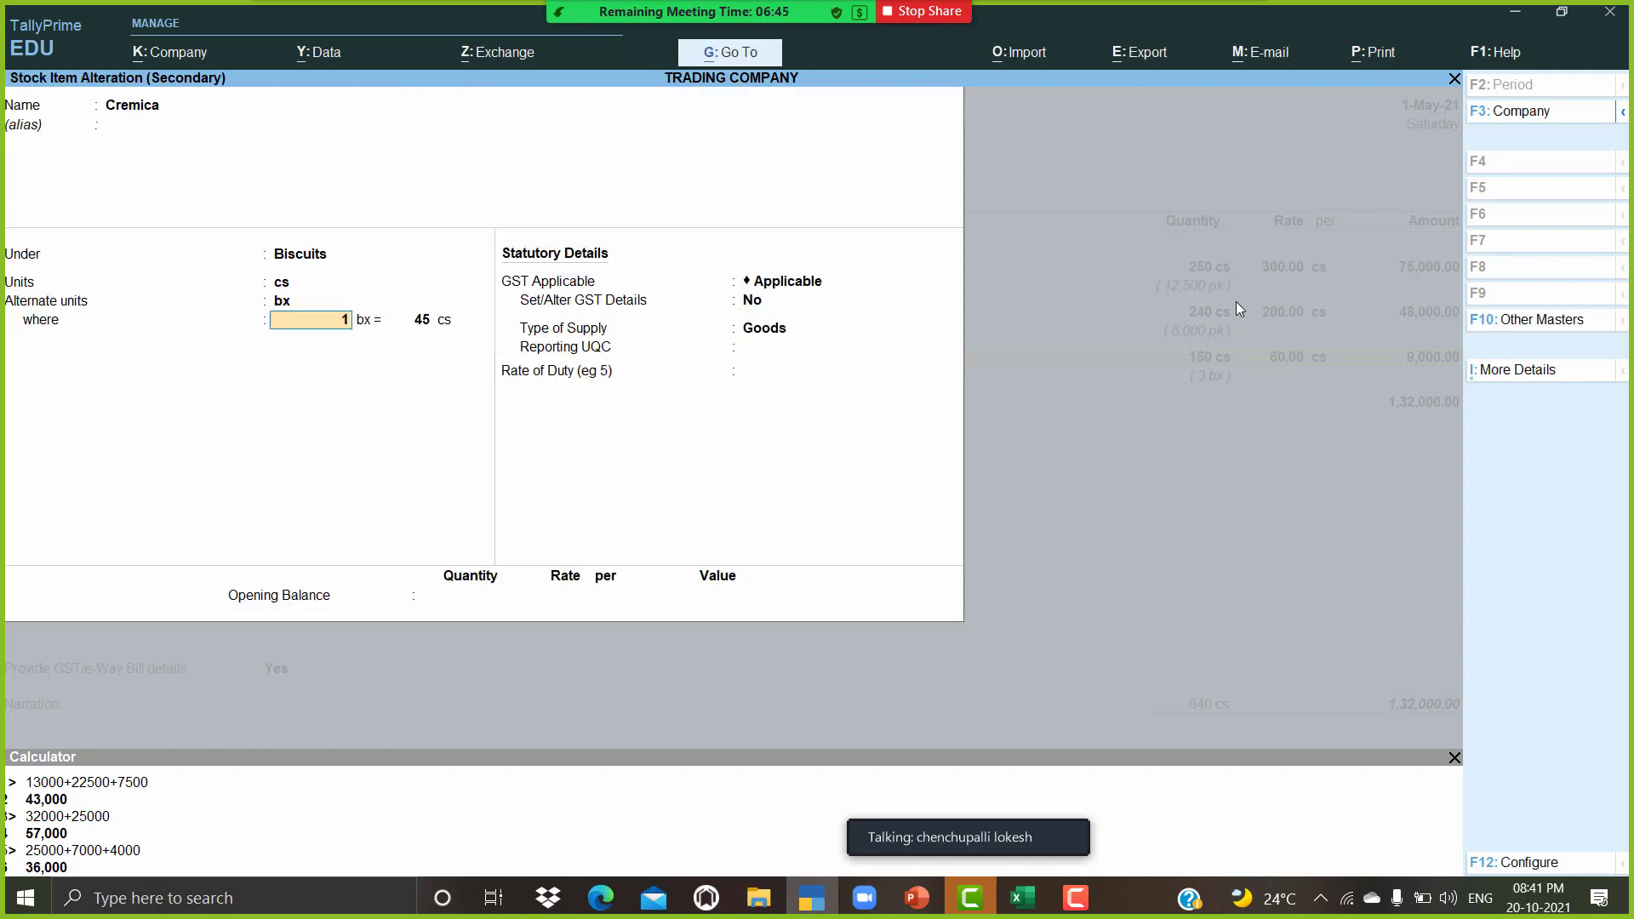
pyautogui.hotkey('ctrl', 'a')
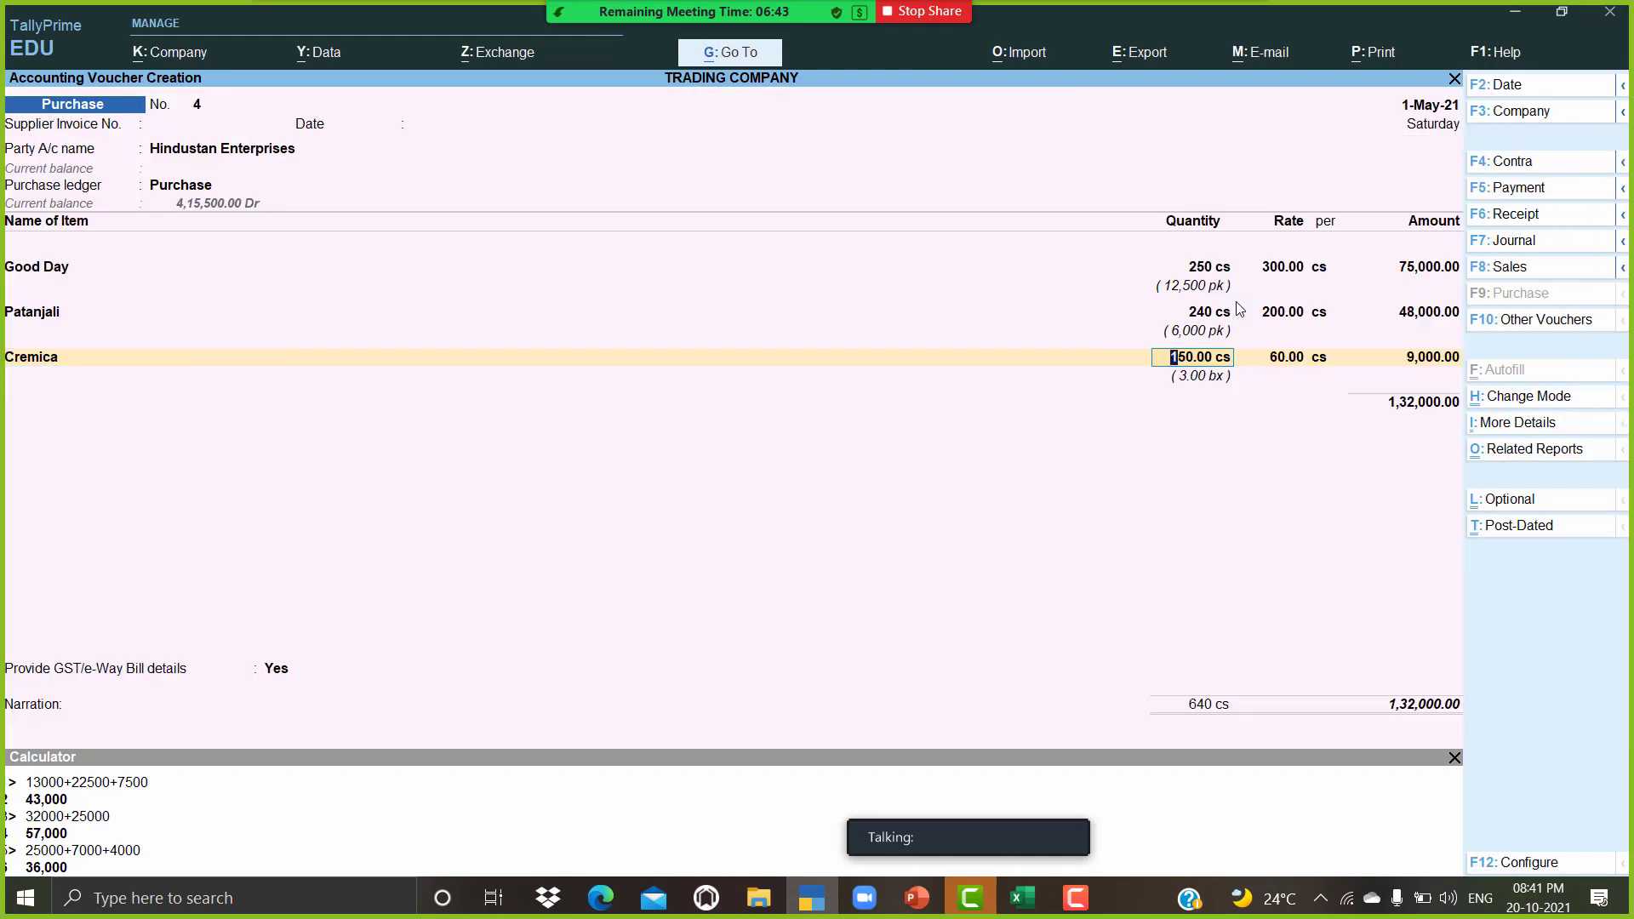
# Step: Re-enter Cremica's quantity as 150 cs, accept its rate and amount, and finish the item list
pyautogui.press('space')
pyautogui.press('Return')
pyautogui.press('BackSpace')
pyautogui.write('150')
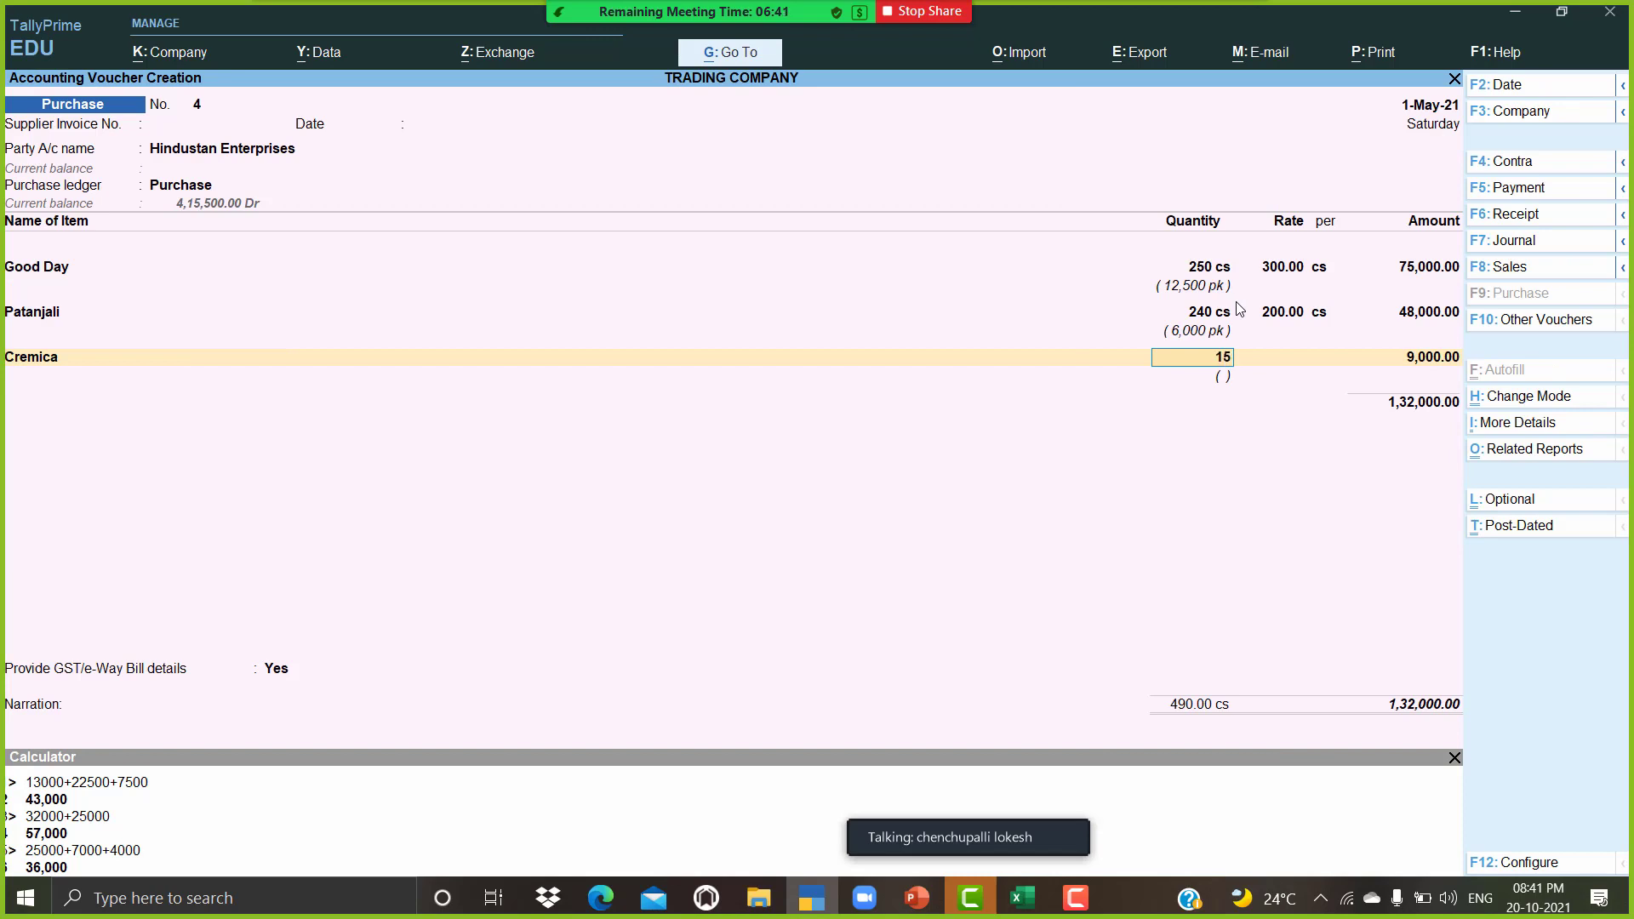
pyautogui.press('Return')
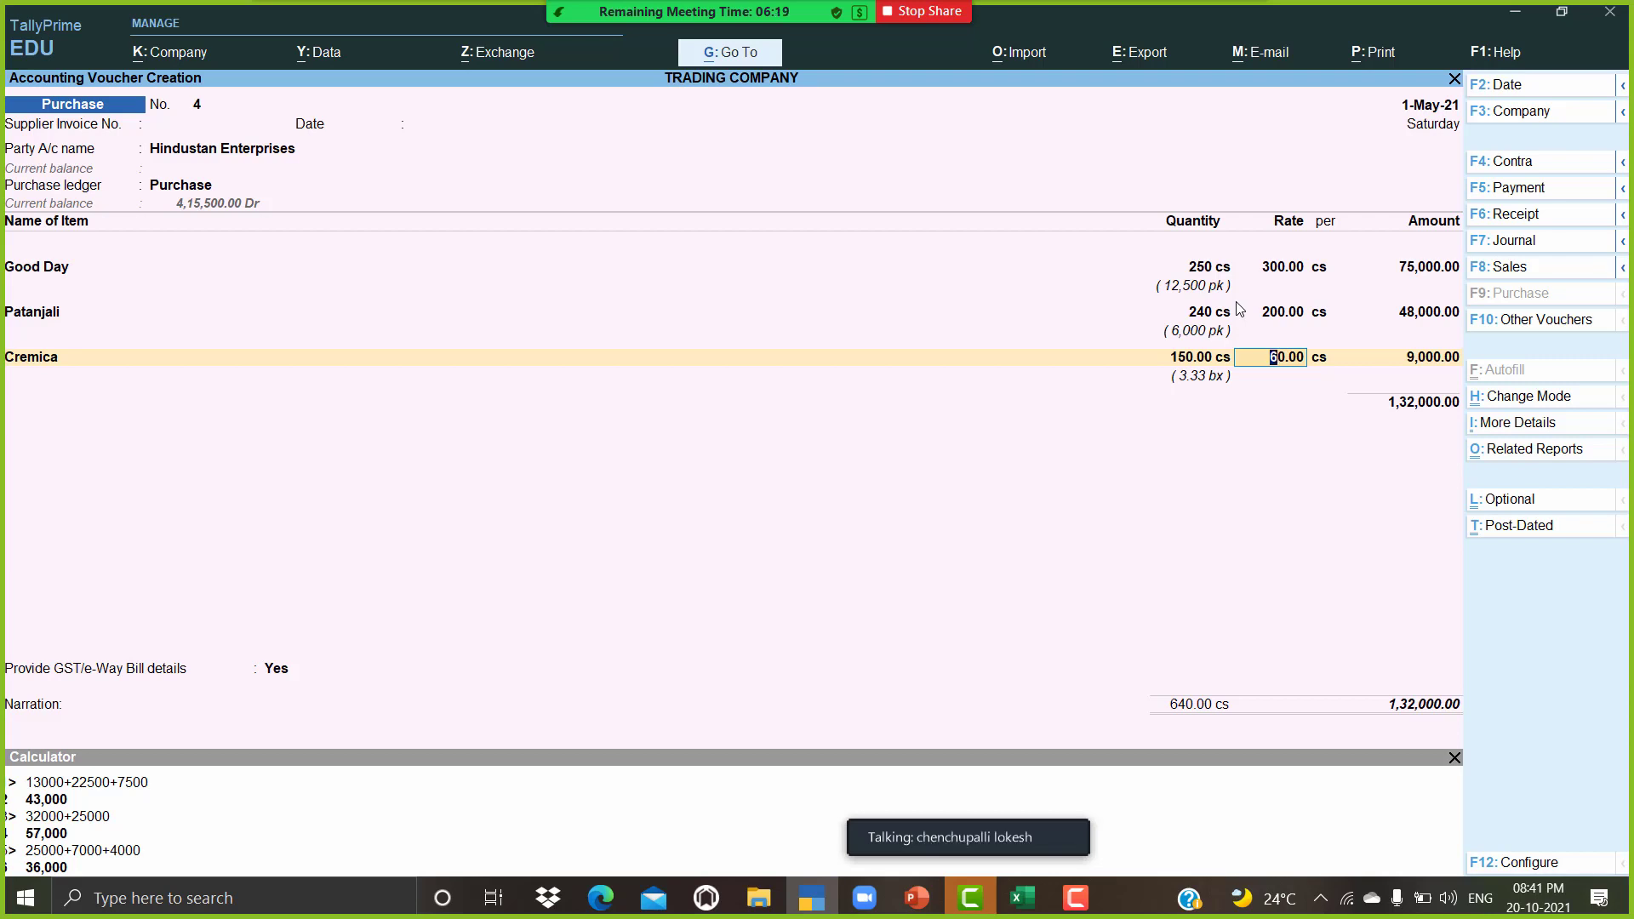
pyautogui.press('Return')
pyautogui.press('Return')
pyautogui.press('Return')
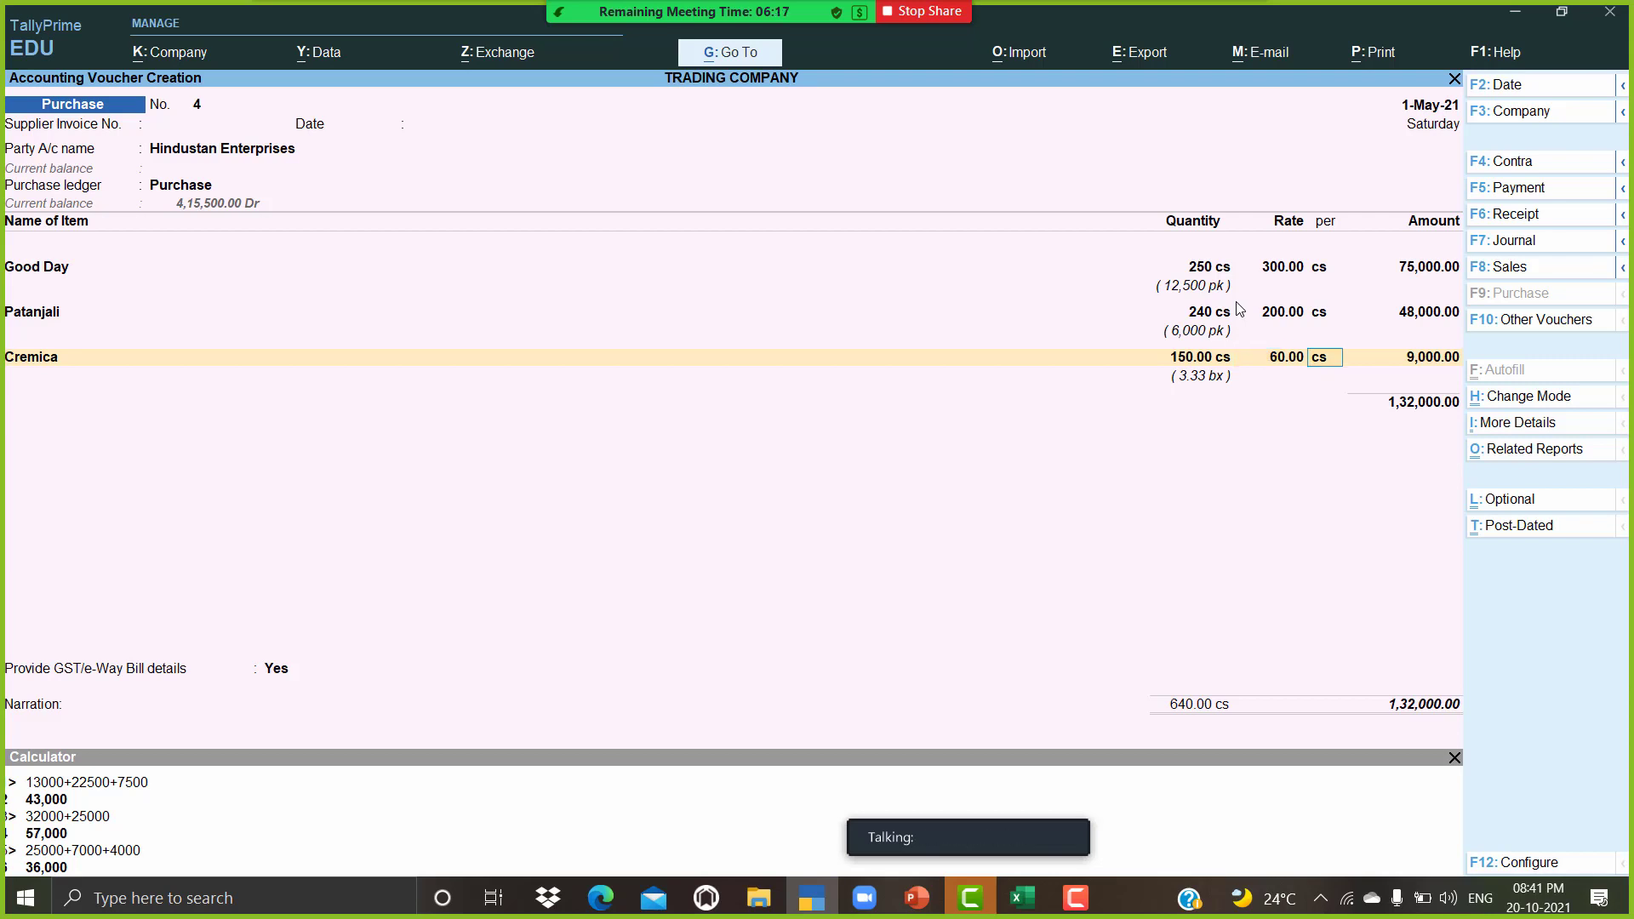
# Step: Add the CGST and SGST tax ledgers below the items on the purchase voucher
pyautogui.write('Cg')
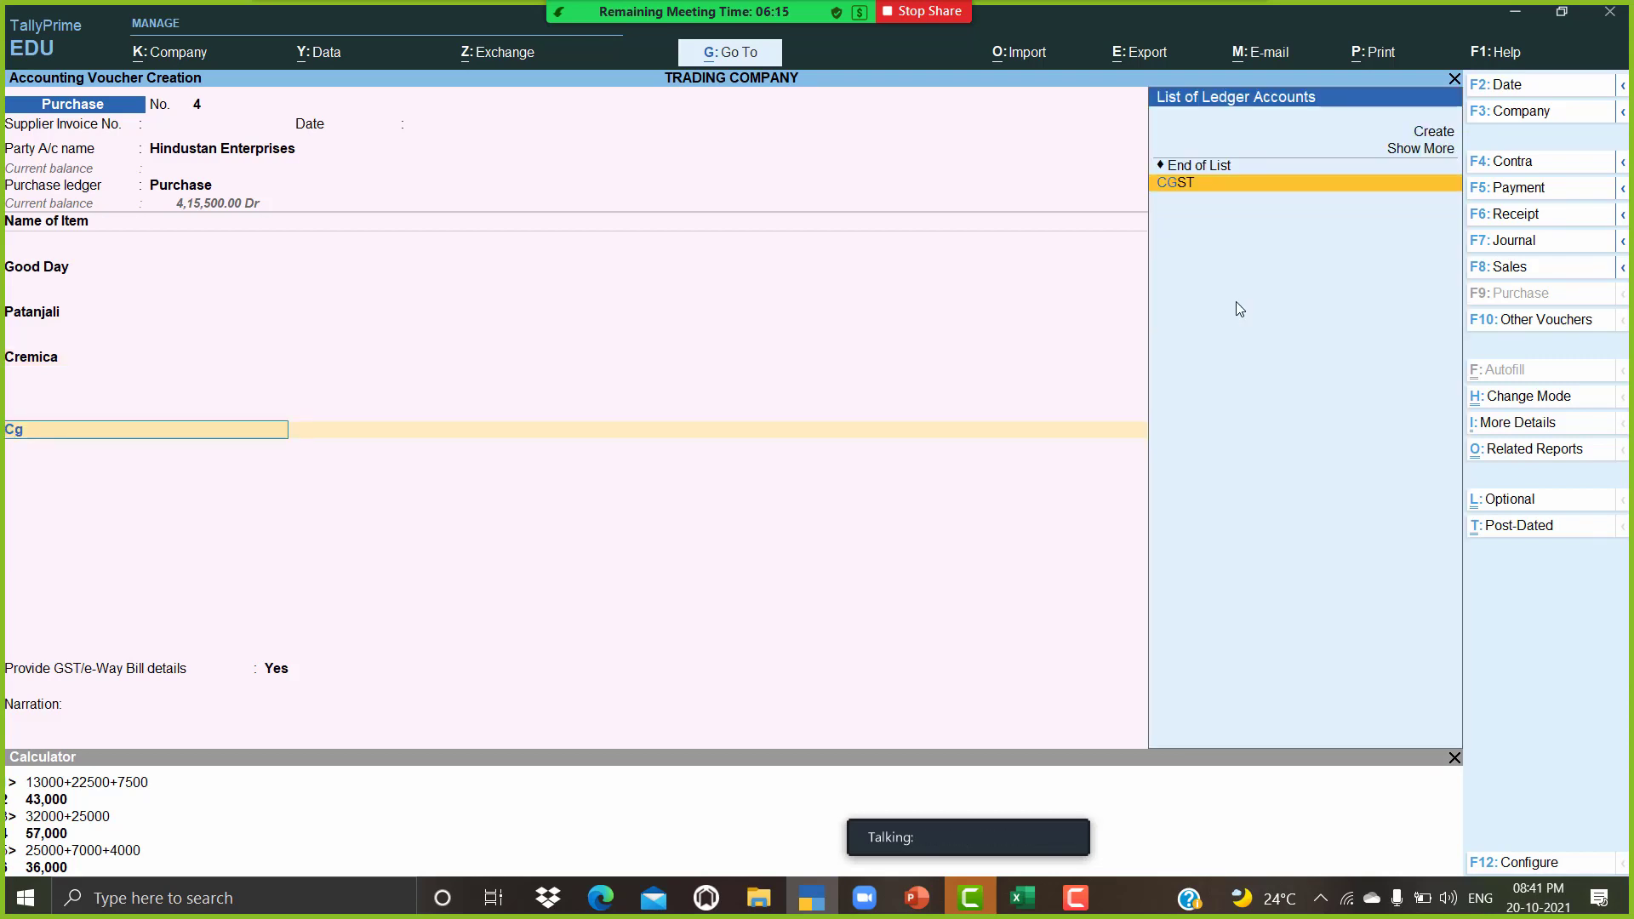
pyautogui.press('Return')
pyautogui.press('Return')
pyautogui.write('Sg')
pyautogui.press('Return')
pyautogui.press('Return')
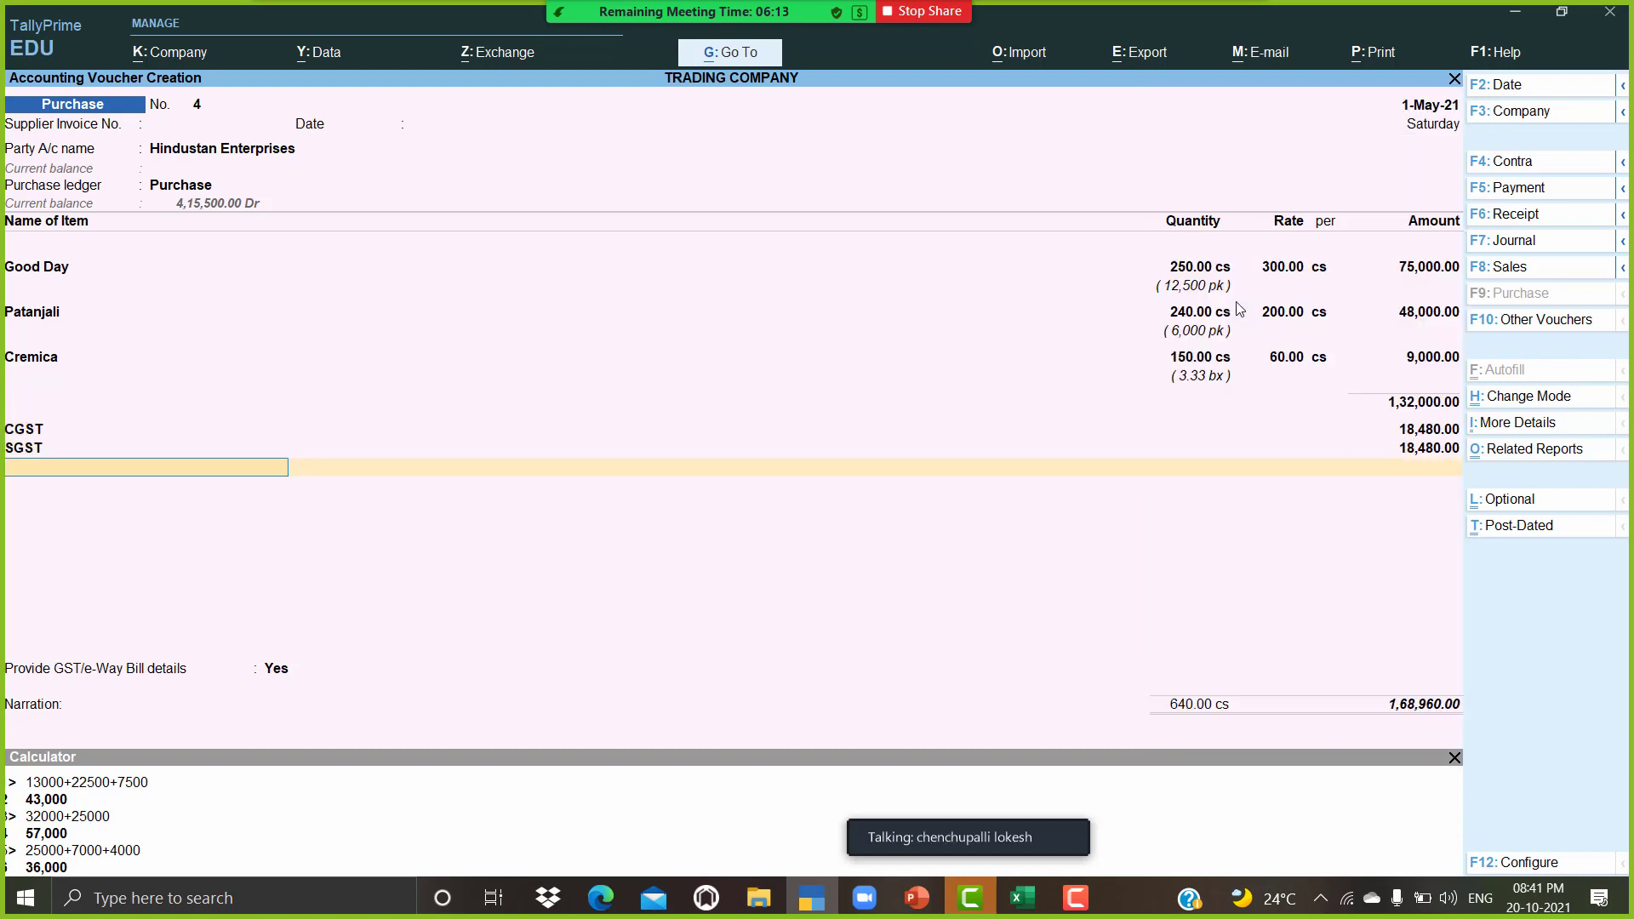
# Step: Set Provide GST/e-Way Bill details to No and save the purchase voucher without a narration
pyautogui.press('Return')
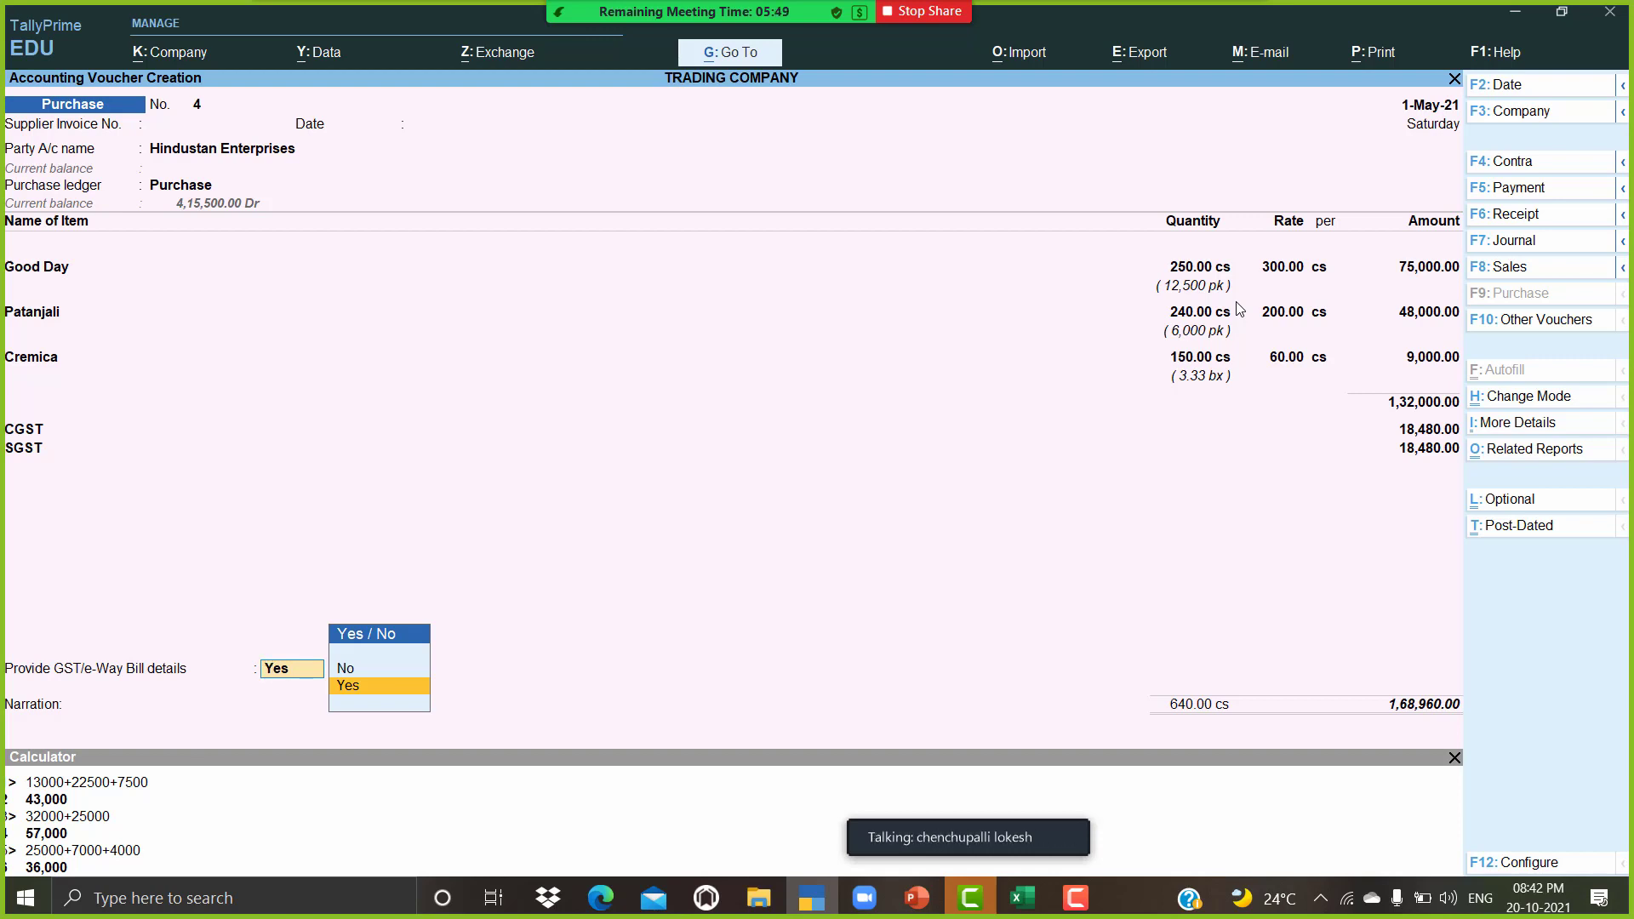
pyautogui.press('Up')
pyautogui.press('Return')
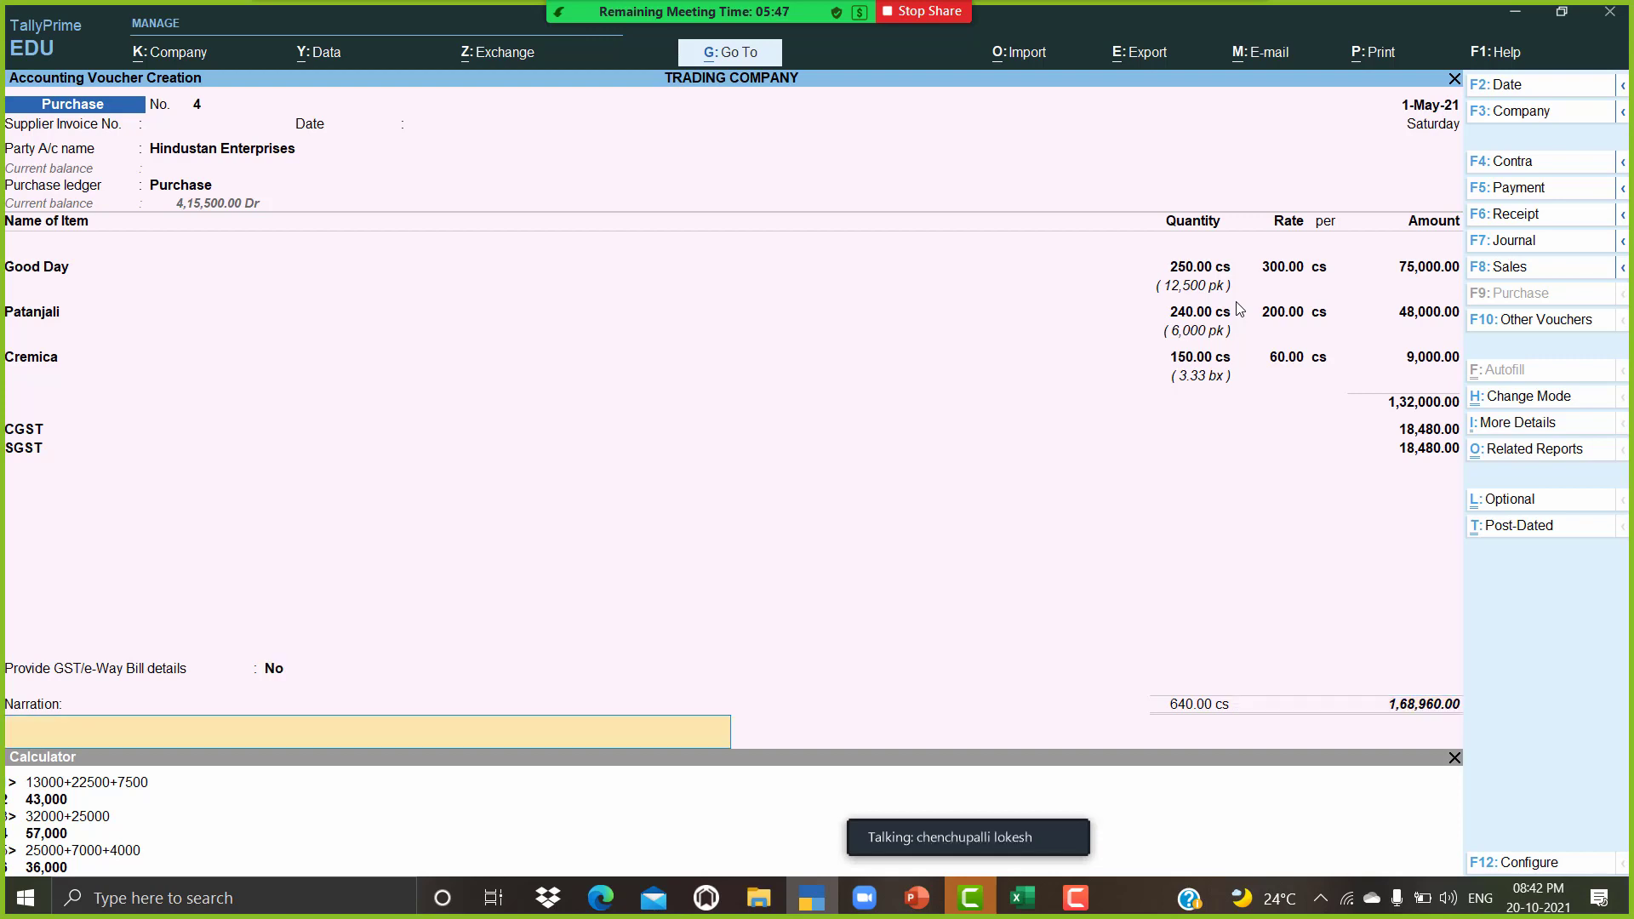
pyautogui.press('Return')
pyautogui.press('Return')
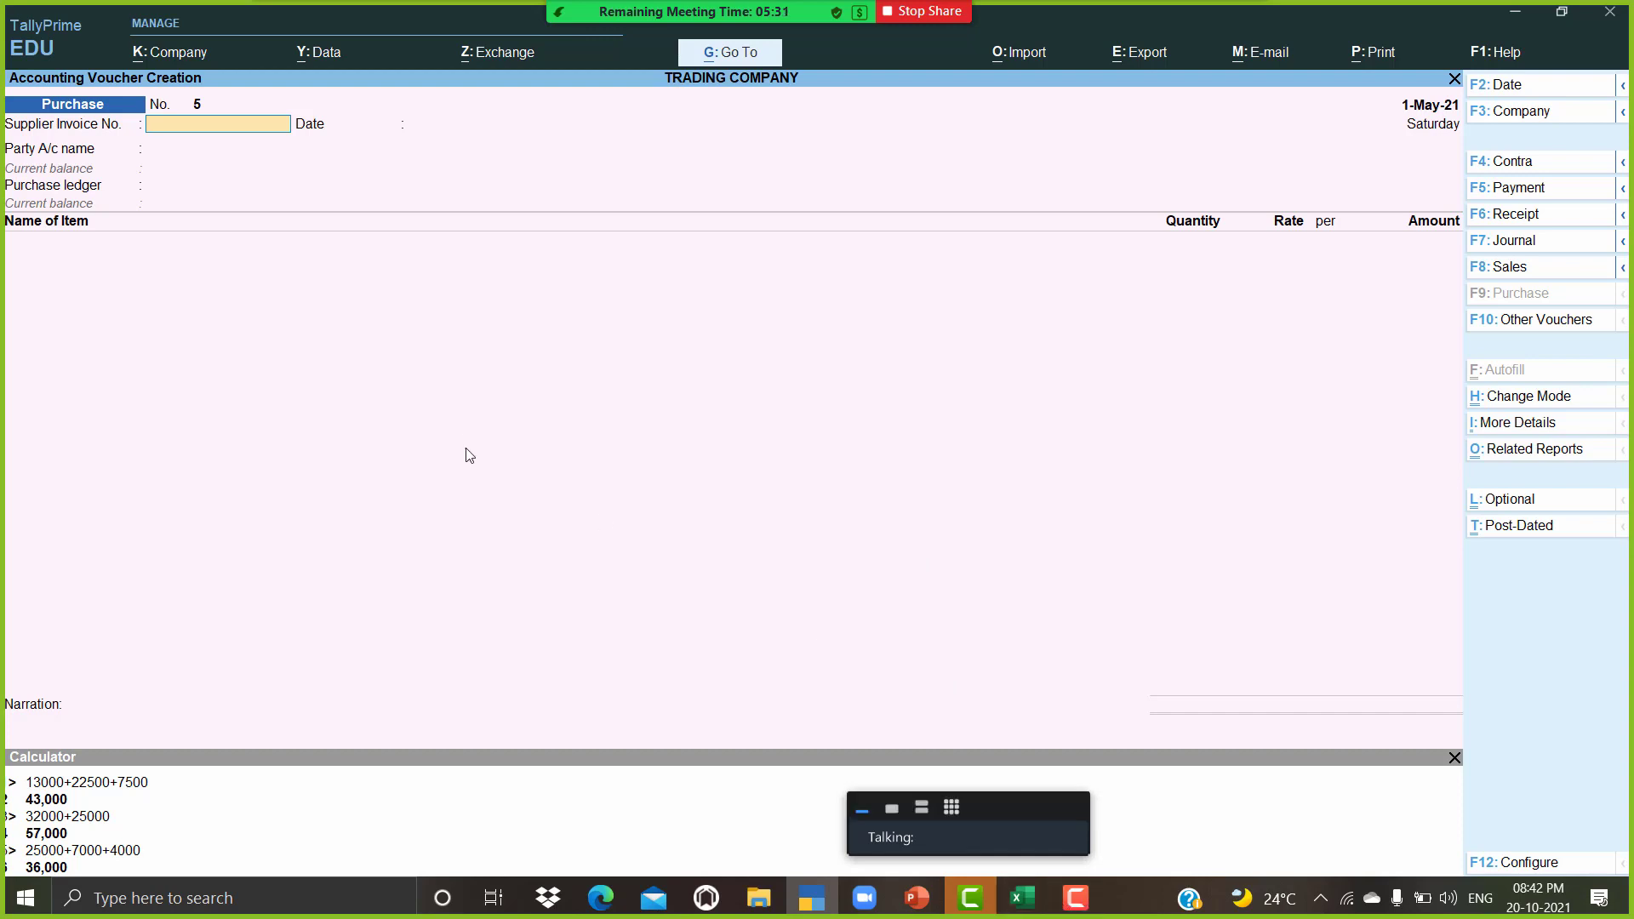
# Step: Quit the new blank purchase voucher and return to the Gateway of Tally
pyautogui.press('Return')
pyautogui.press('Return')
pyautogui.press('Return')
pyautogui.press('Return')
pyautogui.press('y')
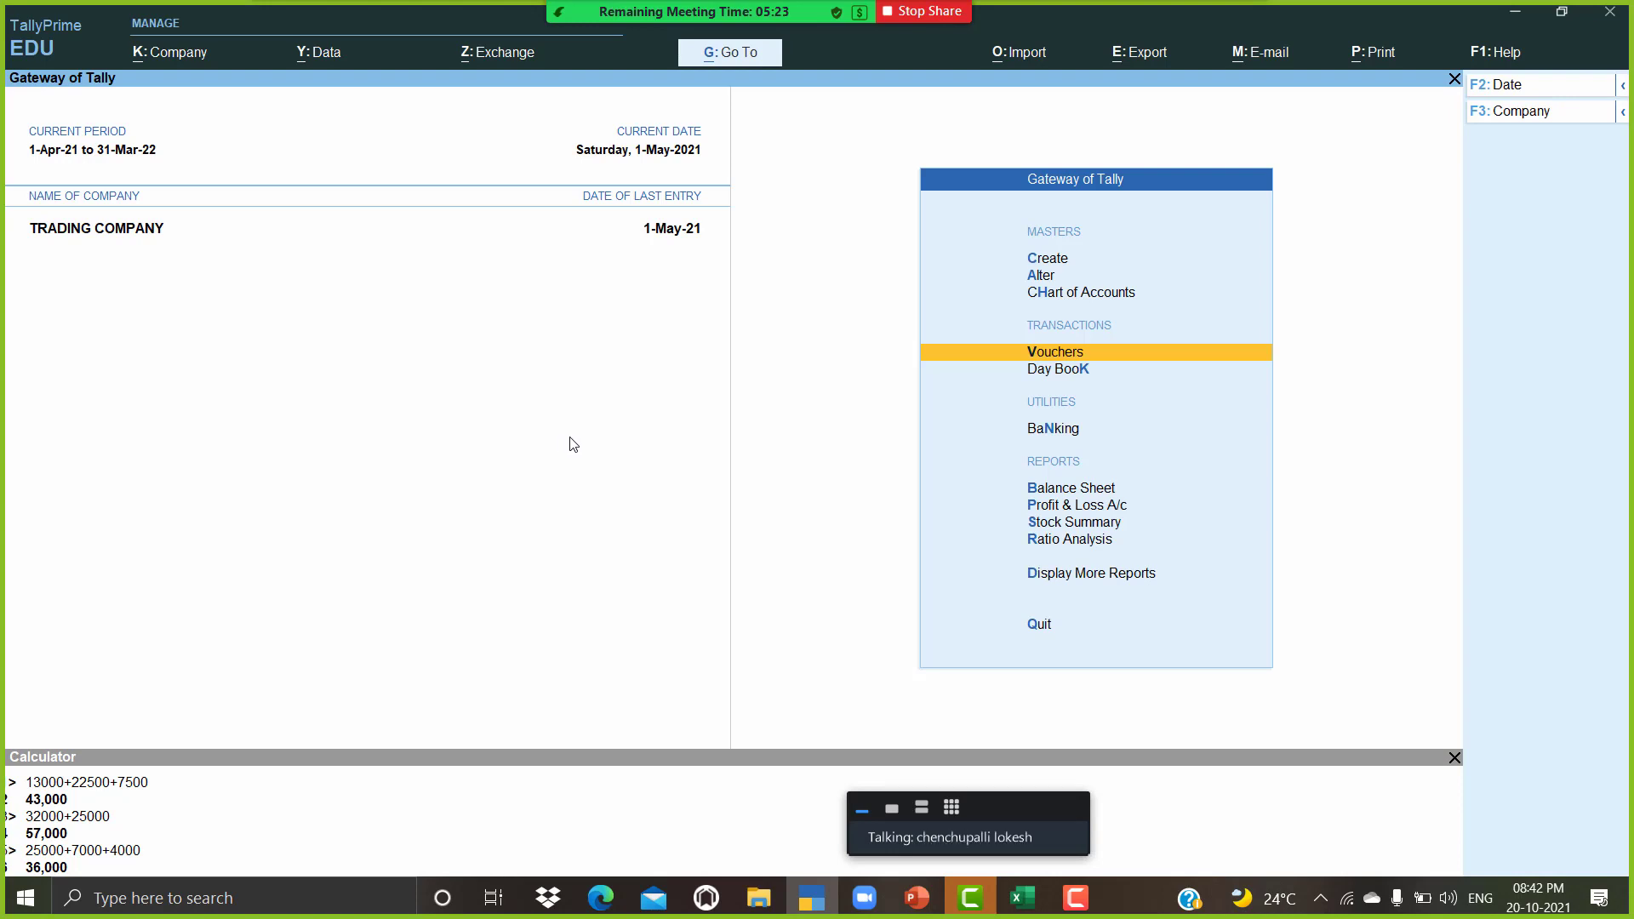
# Step: Show the Zoom meeting's participants list and move its window clear of the Gateway of Tally menu
pyautogui.moveTo(764, 21)
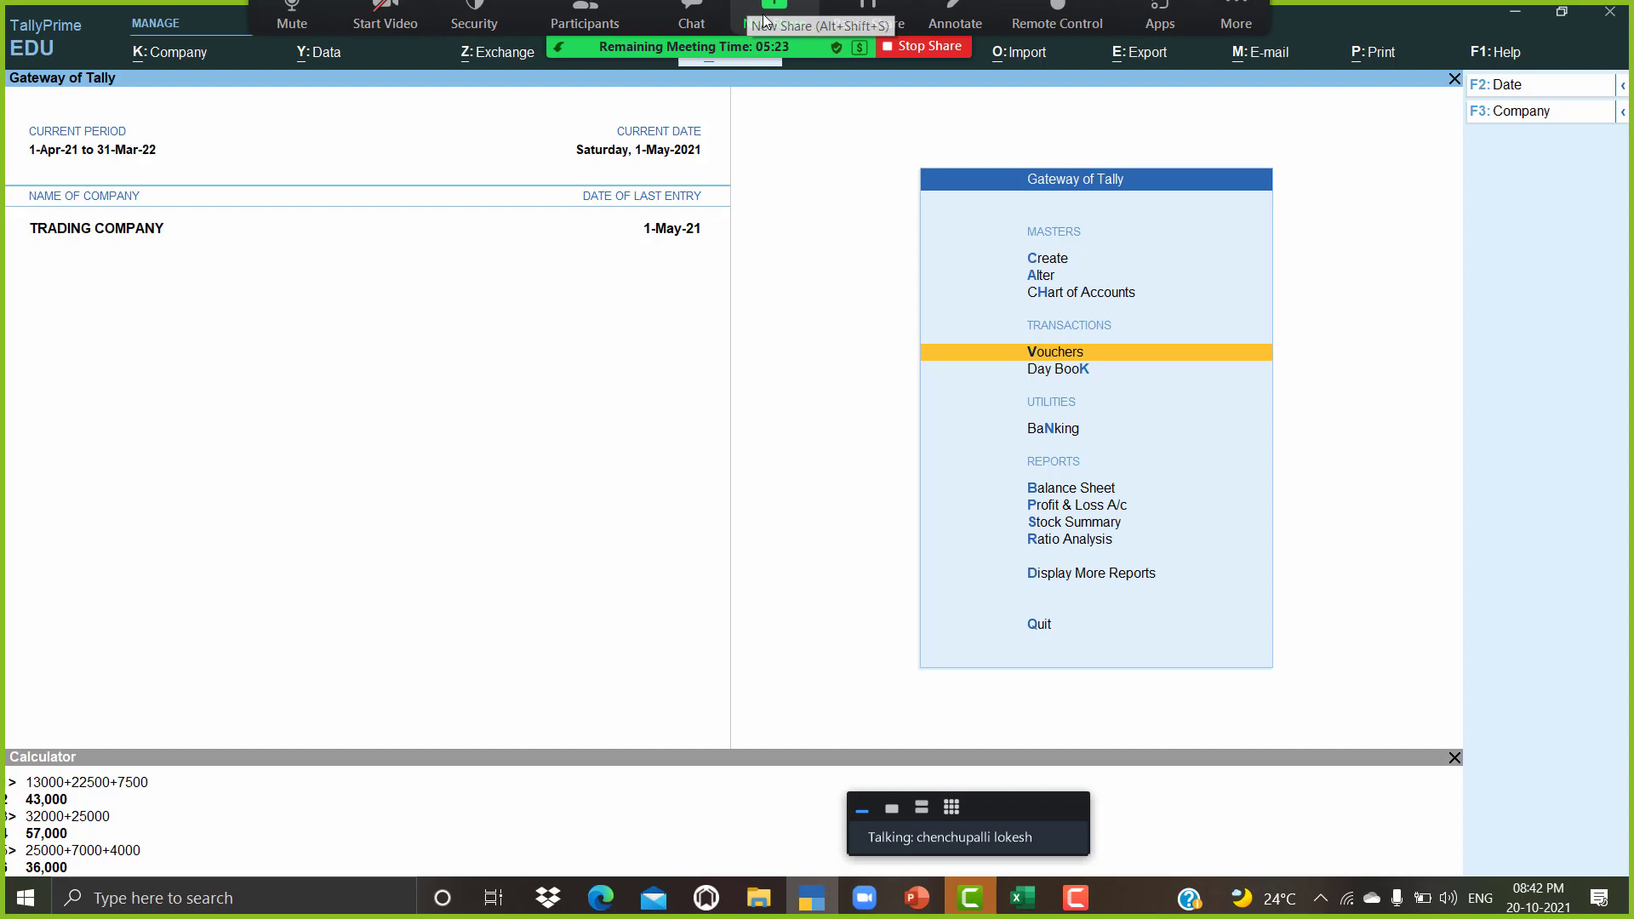
pyautogui.click(591, 22)
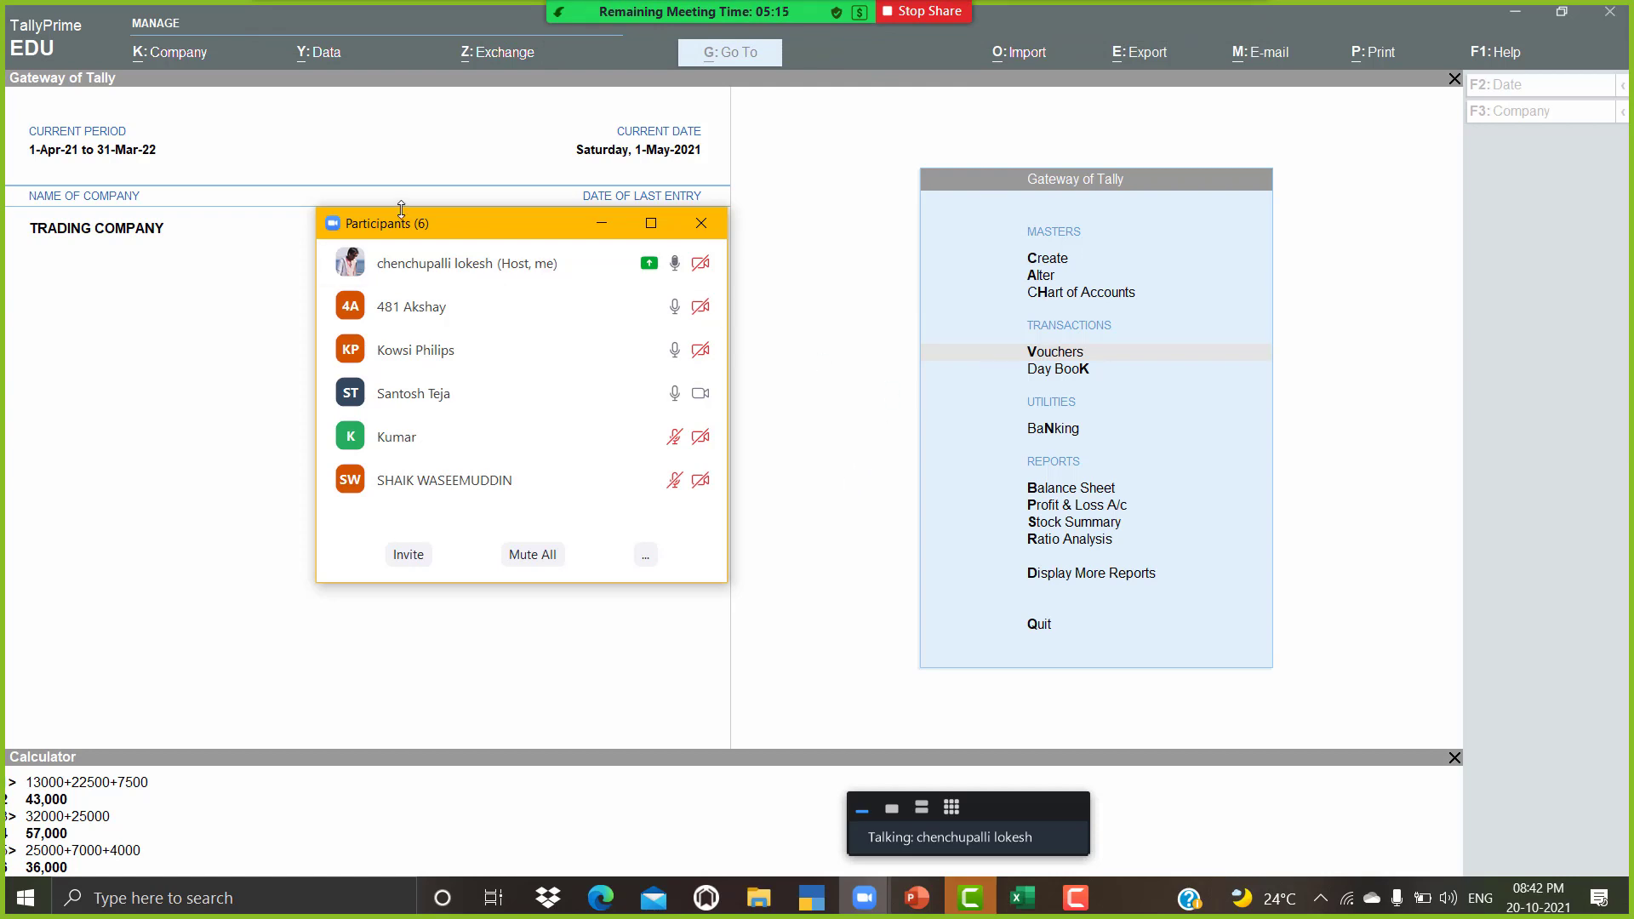
pyautogui.moveTo(479, 227); pyautogui.dragTo(329, 290)
pyautogui.click(657, 359)
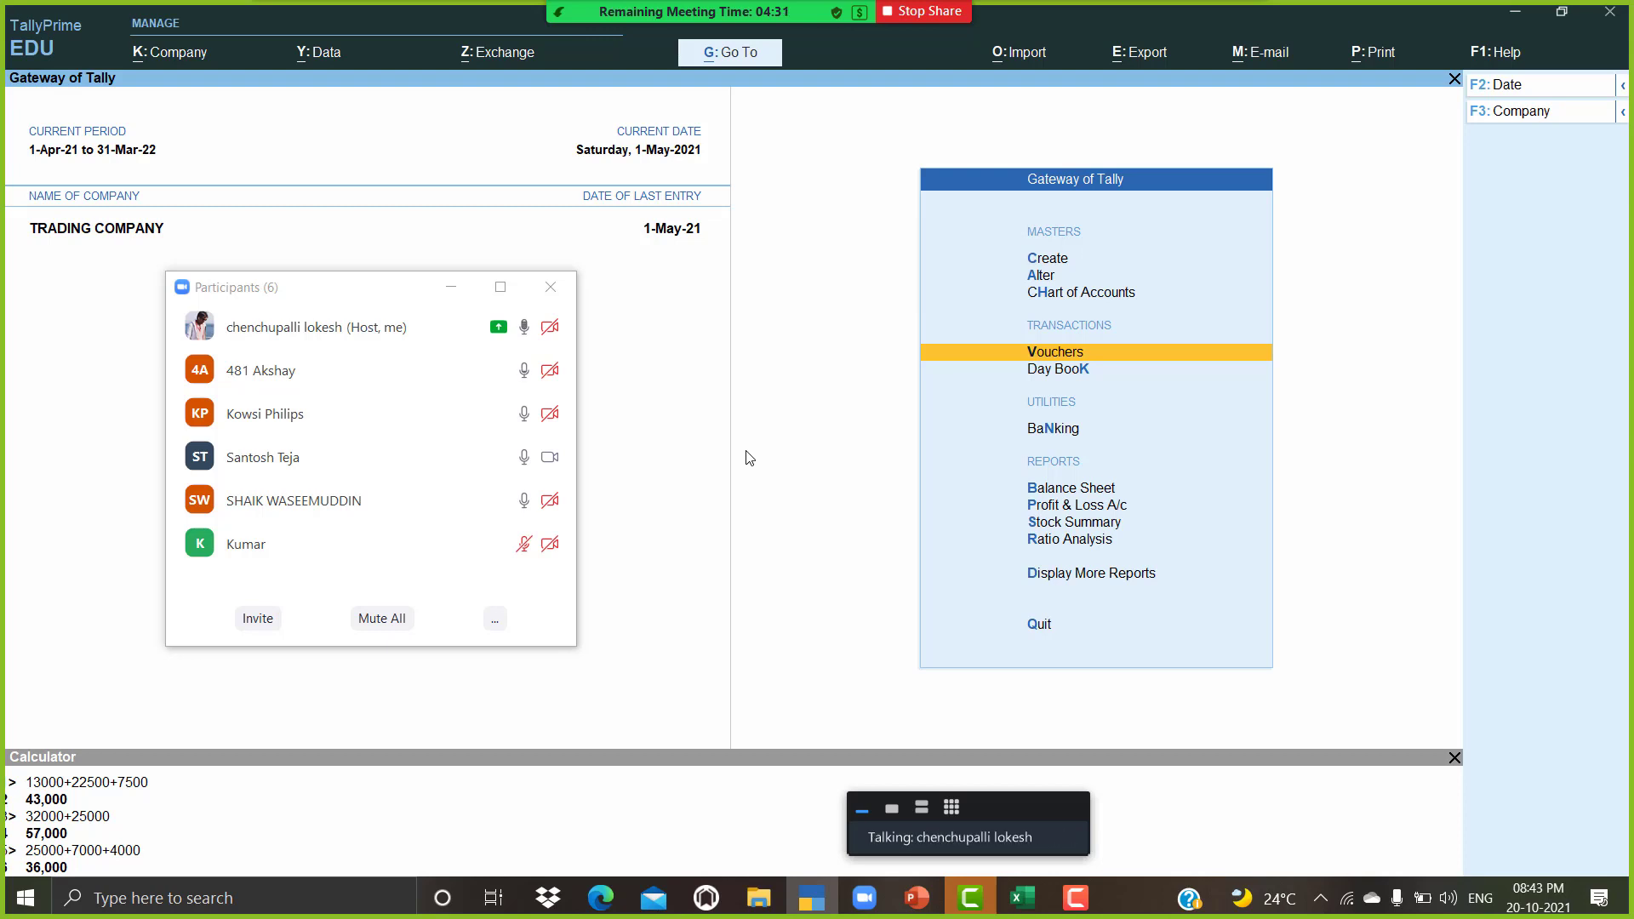
# Step: Start a new accounting group named Kadapa Area, minimising the Zoom participants window that covers the list of masters
pyautogui.press('Up')
pyautogui.press('Up')
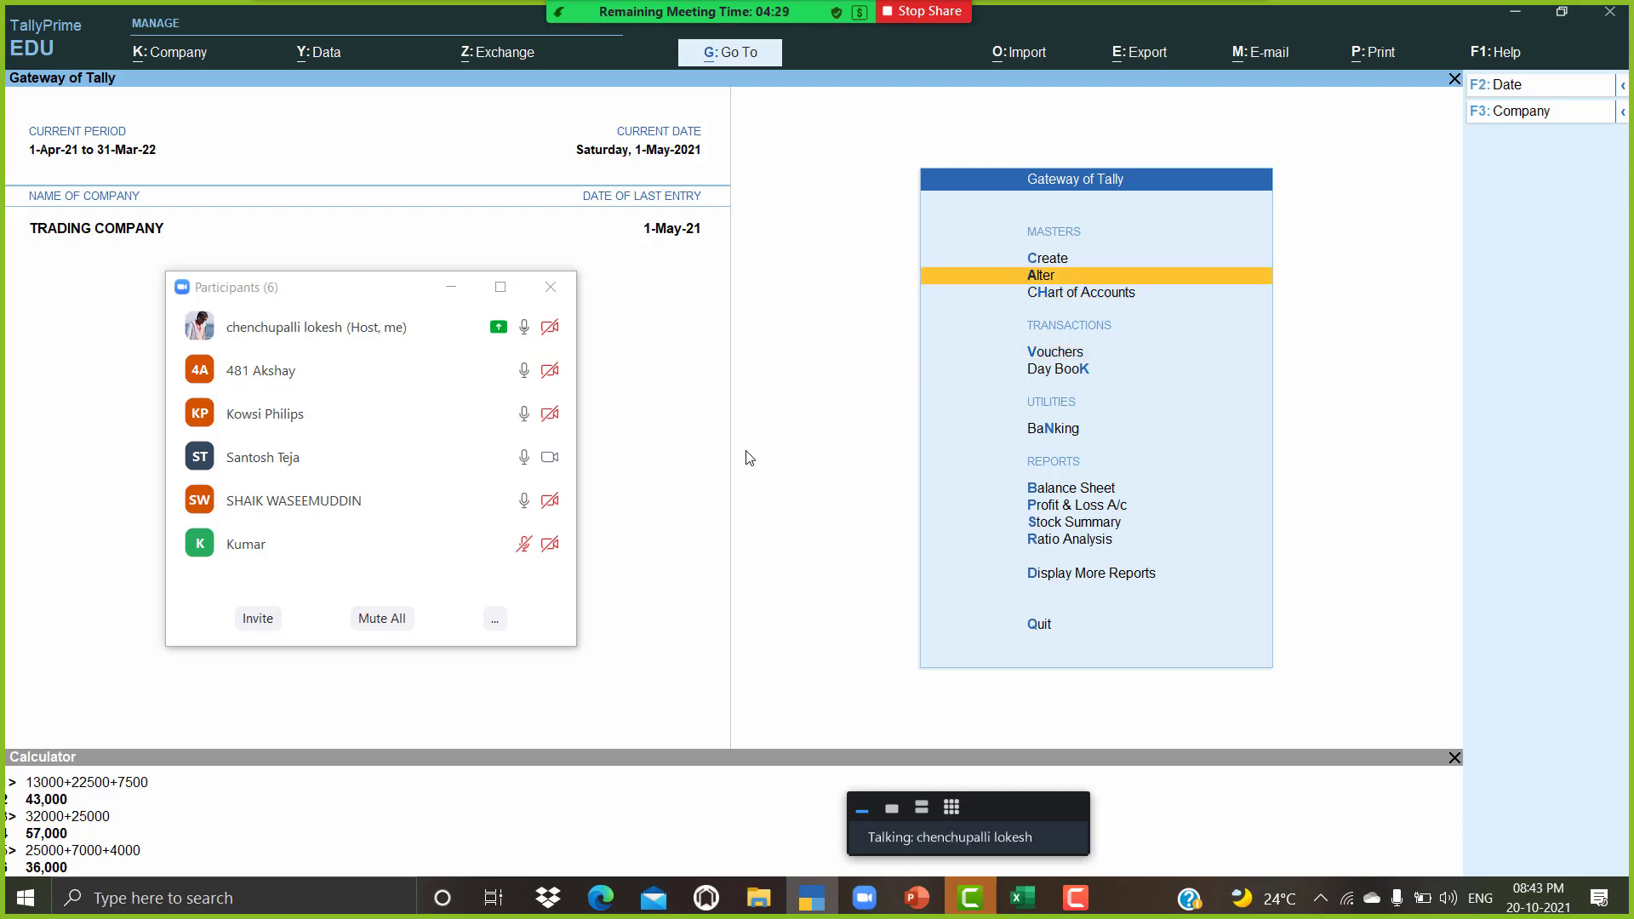
pyautogui.press('Up')
pyautogui.press('Return')
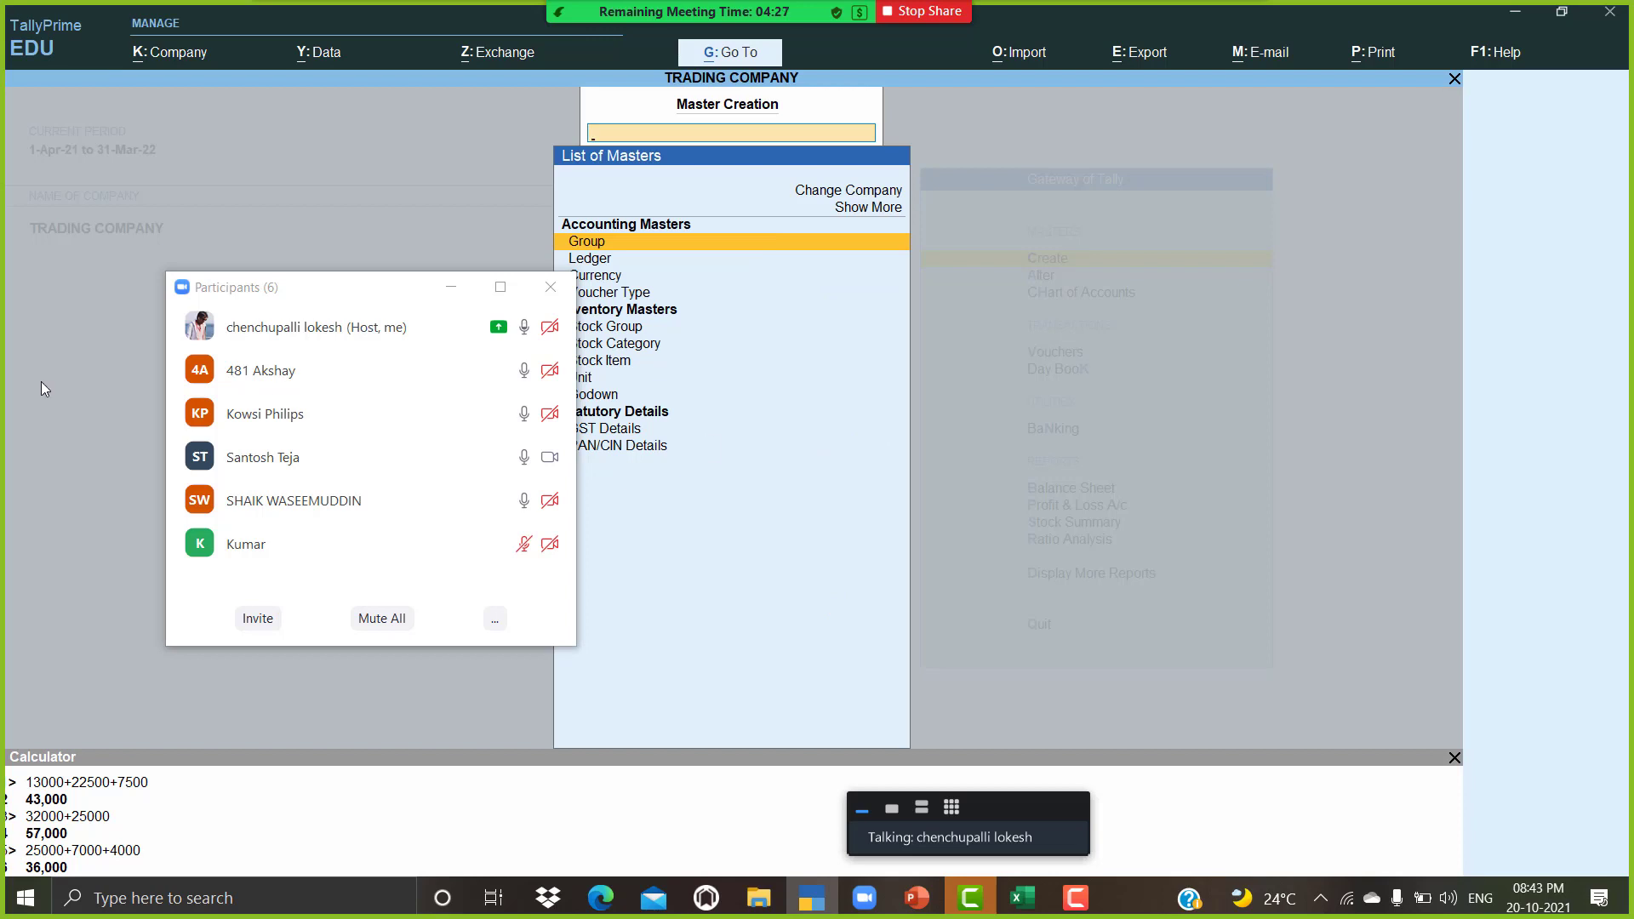
pyautogui.click(450, 286)
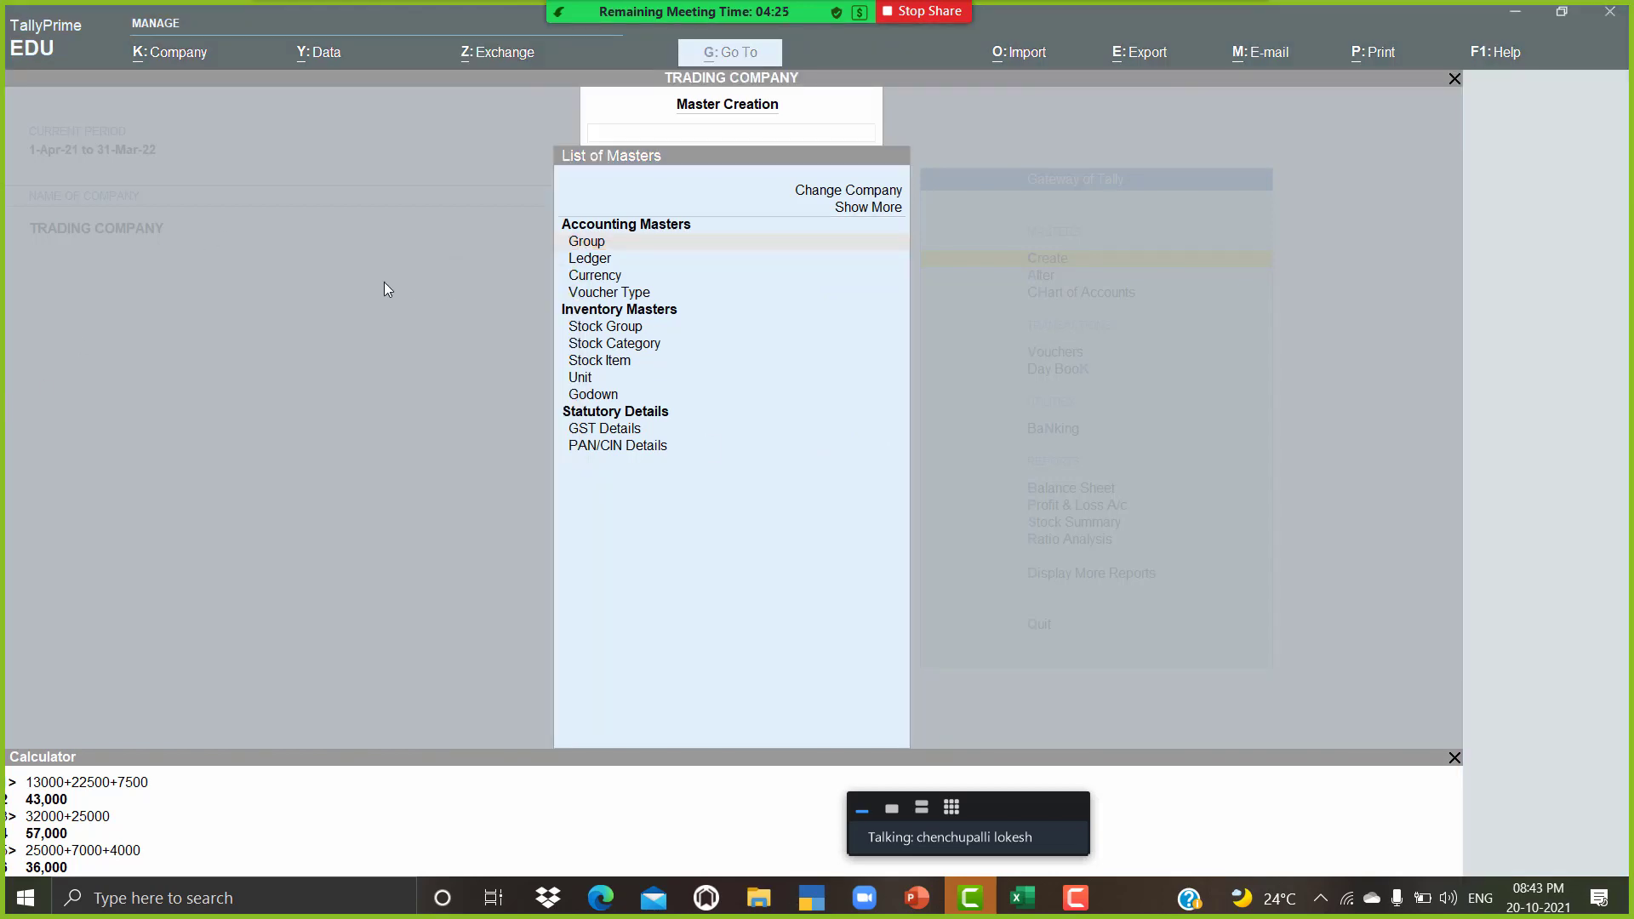
pyautogui.click(636, 244)
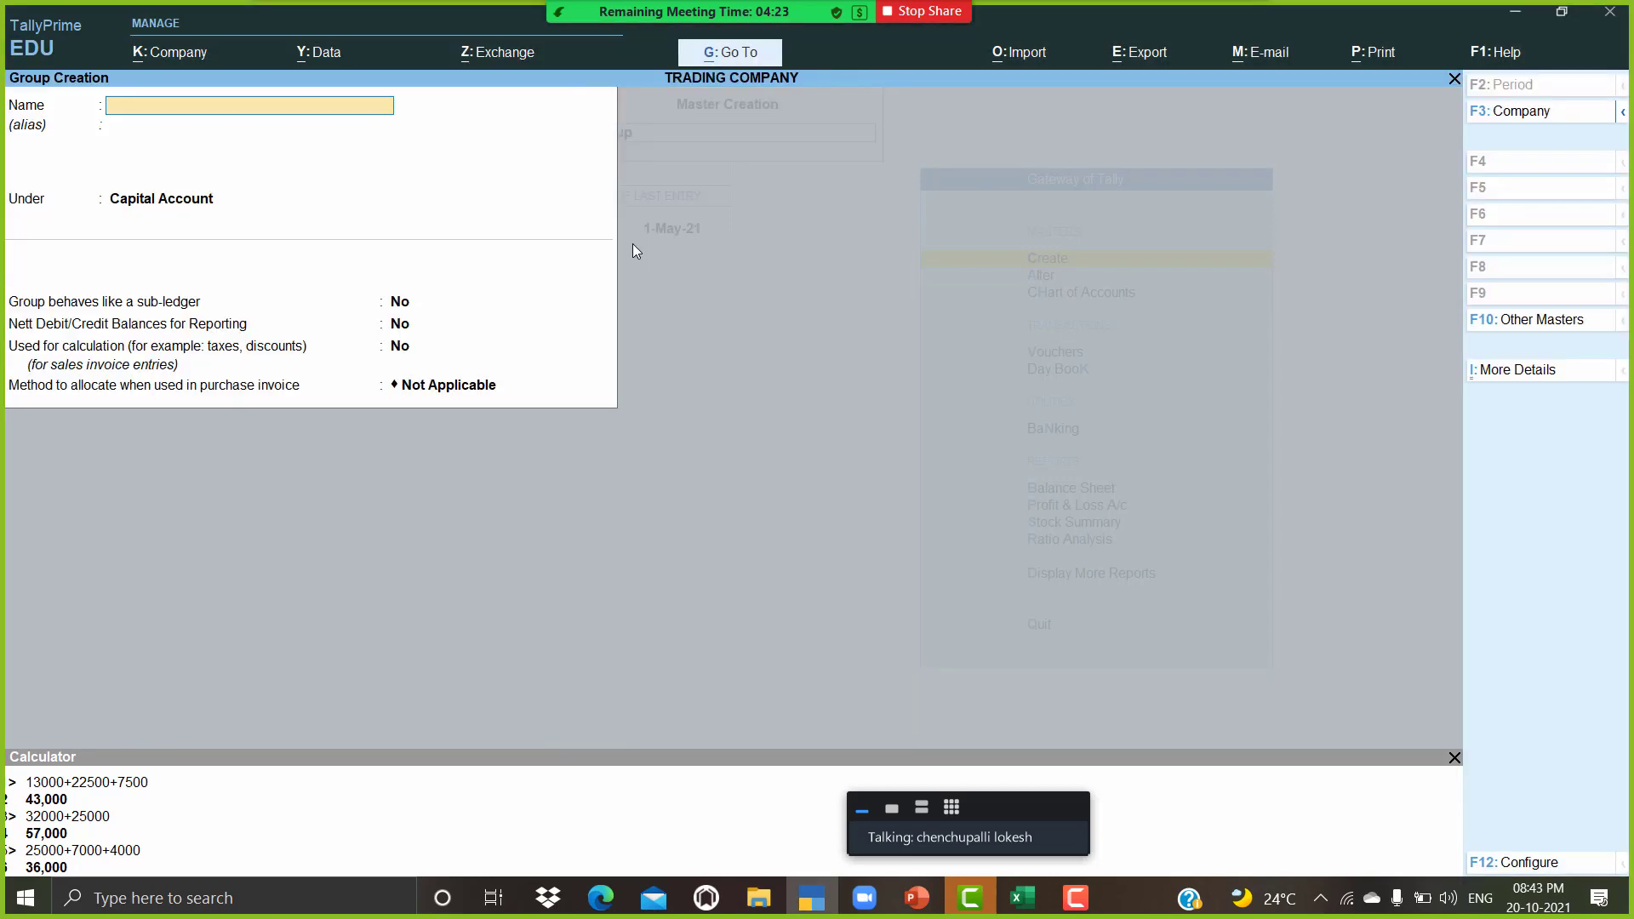
pyautogui.write('Kadapa Area')
pyautogui.press('Return')
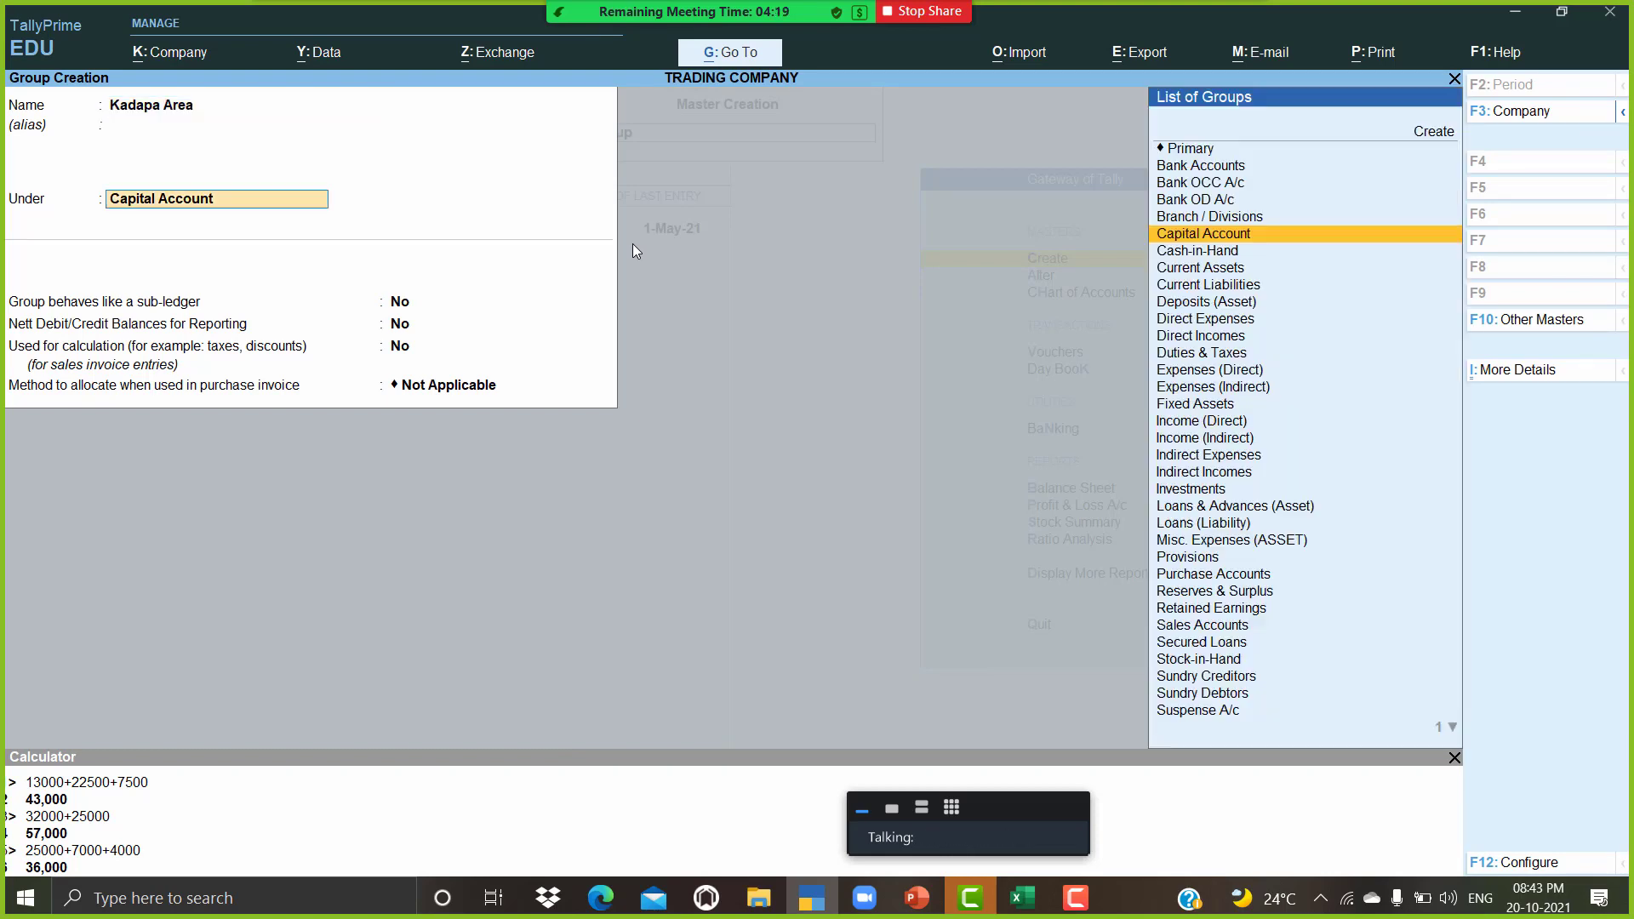
# Step: Place the Kadapa Area group under Sundry Debtors, keep its remaining defaults, save it and leave group creation
pyautogui.write('su')
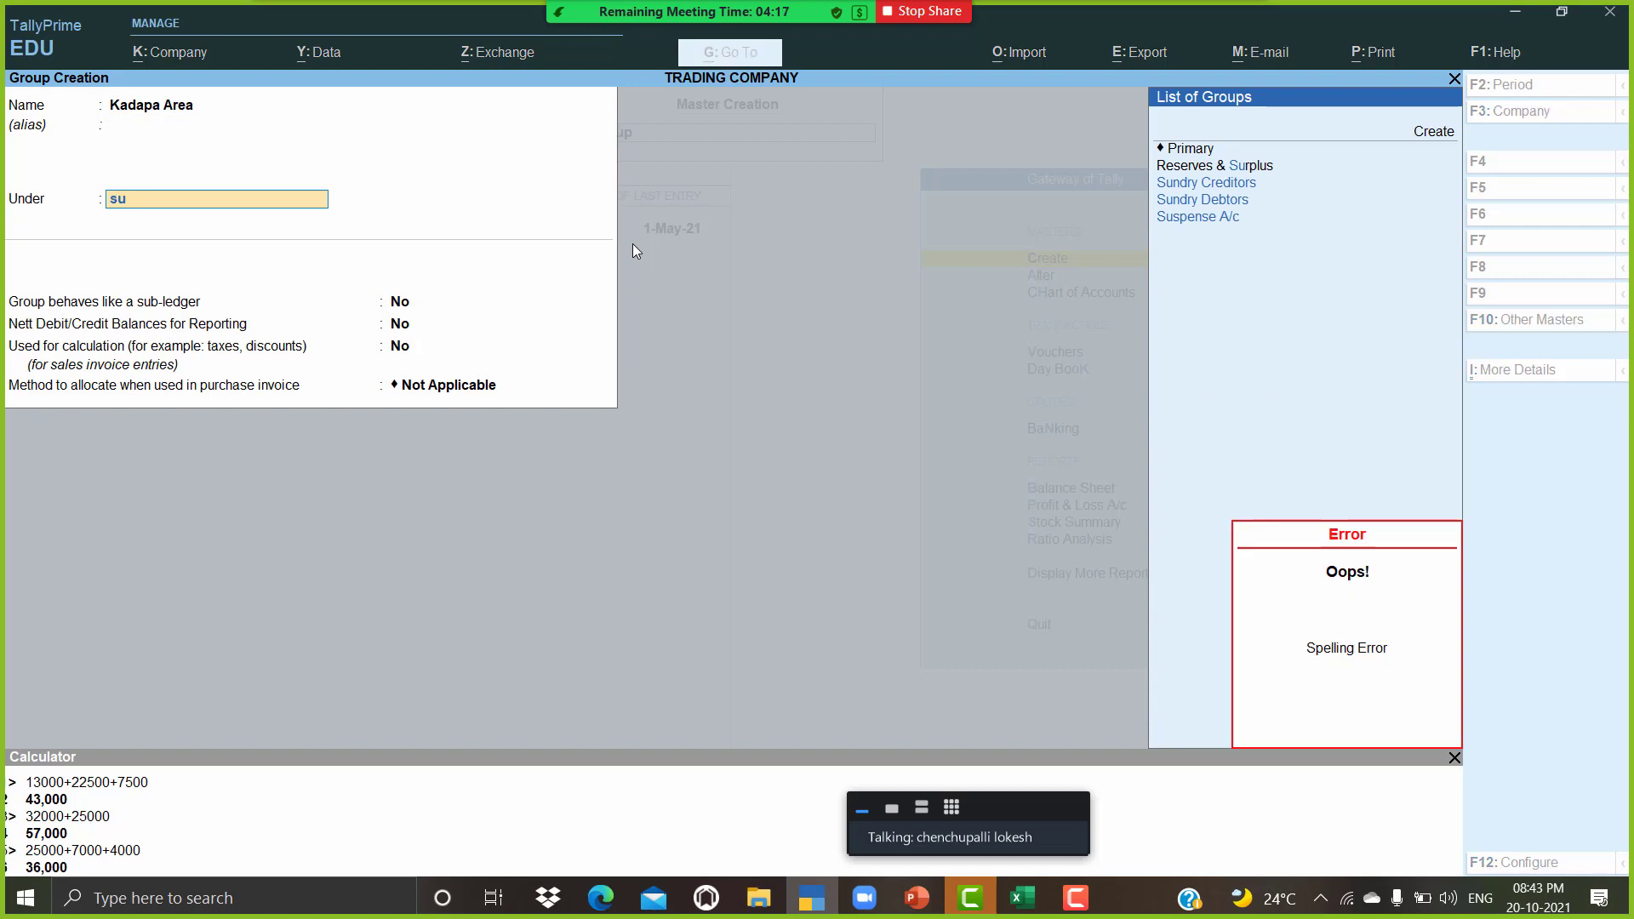
pyautogui.press('Down')
pyautogui.press('Down')
pyautogui.press('Return')
pyautogui.press('Return')
pyautogui.press('Return')
pyautogui.press('Return')
pyautogui.press('Return')
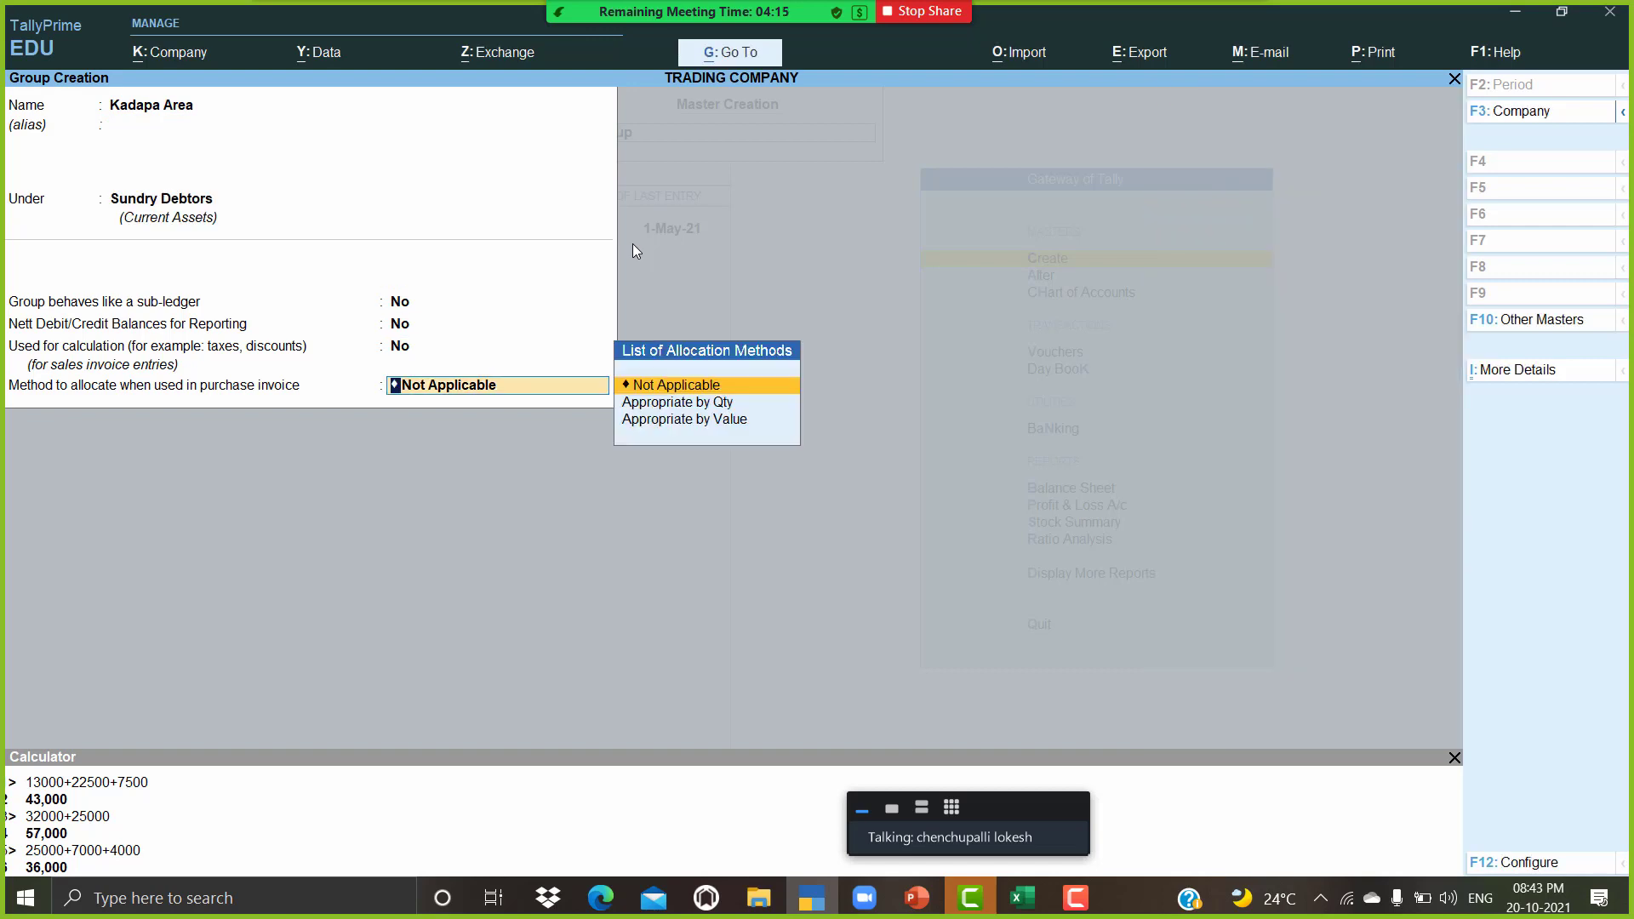
pyautogui.press('Return')
pyautogui.press('Escape')
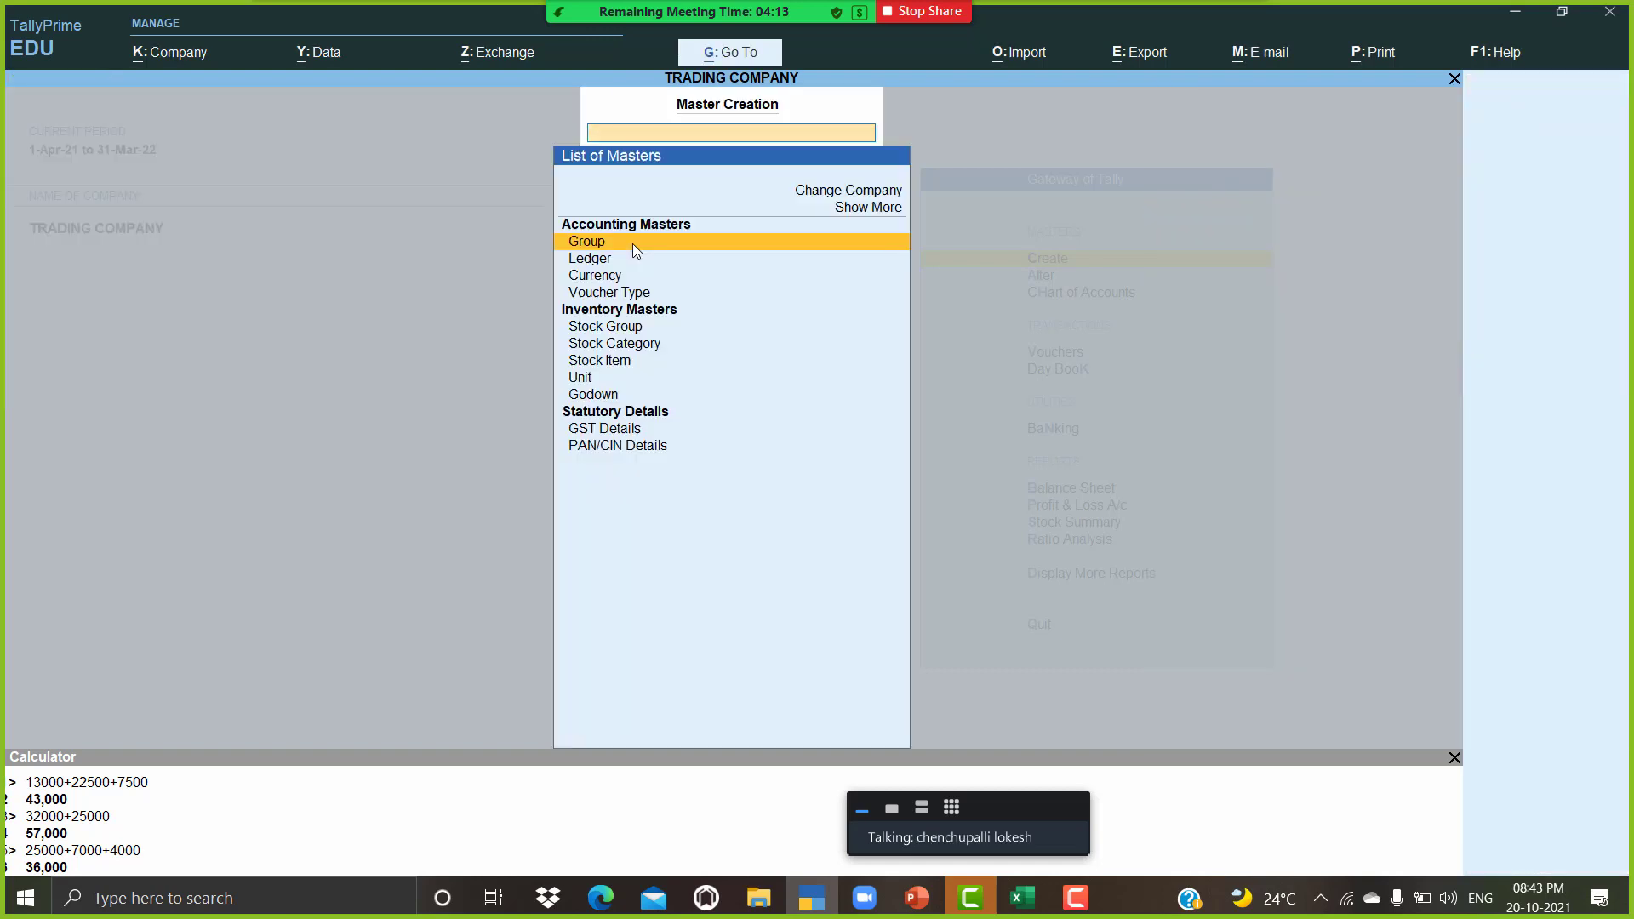
# Step: Start a ledger named Mri Traders under the Kadapa Area group, admitting the person in the Zoom waiting room
pyautogui.press('Down')
pyautogui.press('Return')
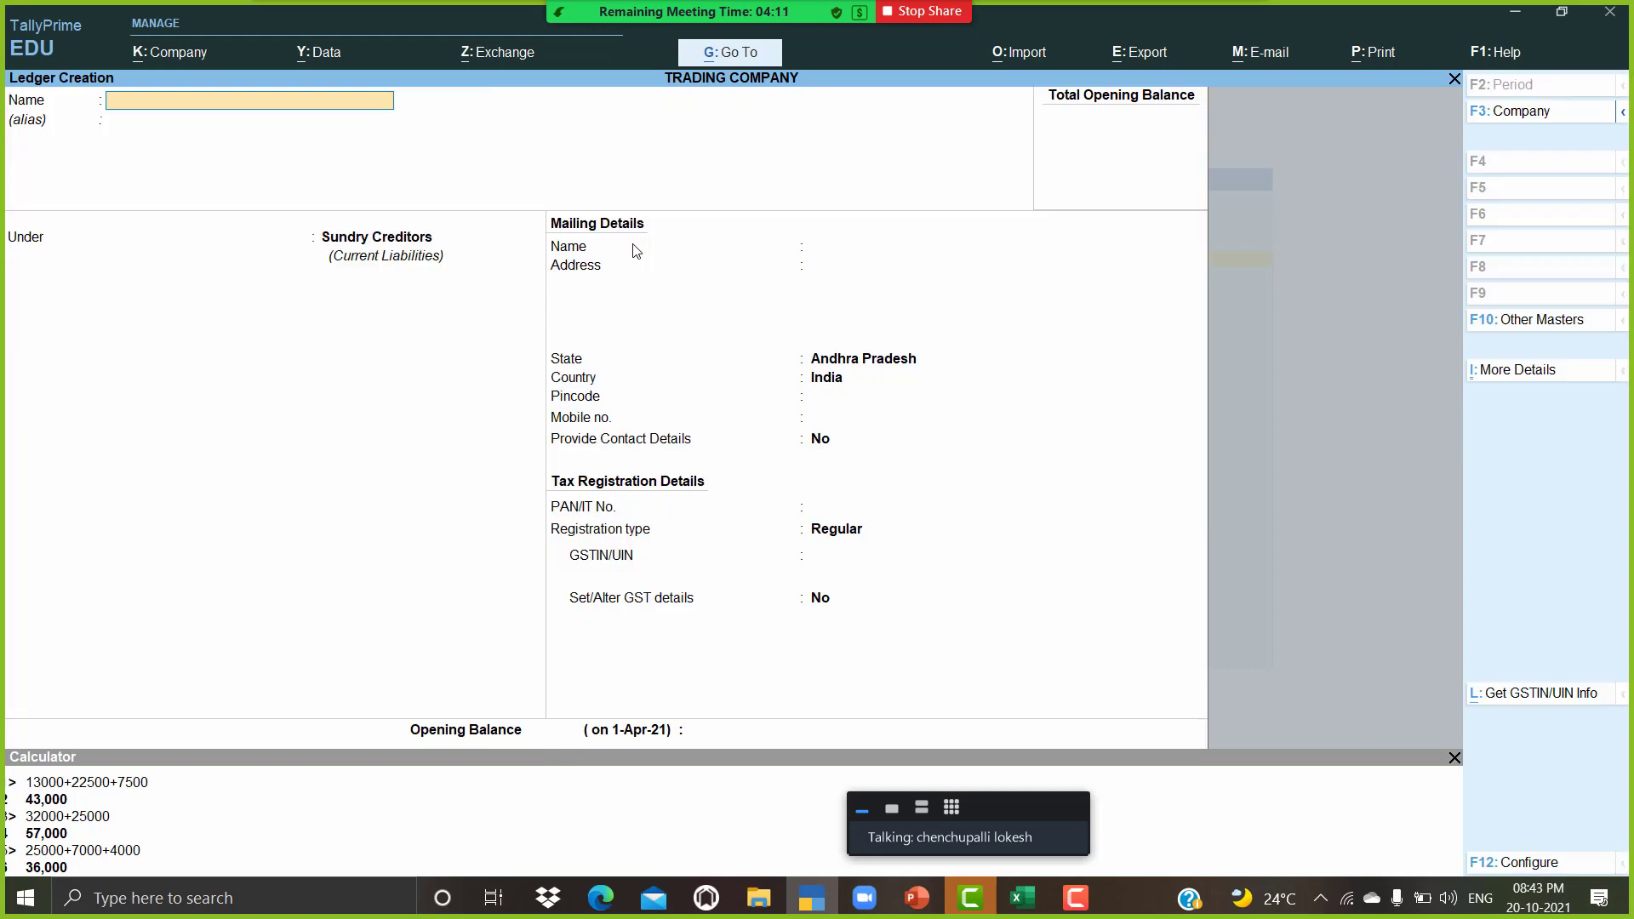
pyautogui.write('Mri Traders')
pyautogui.press('Return')
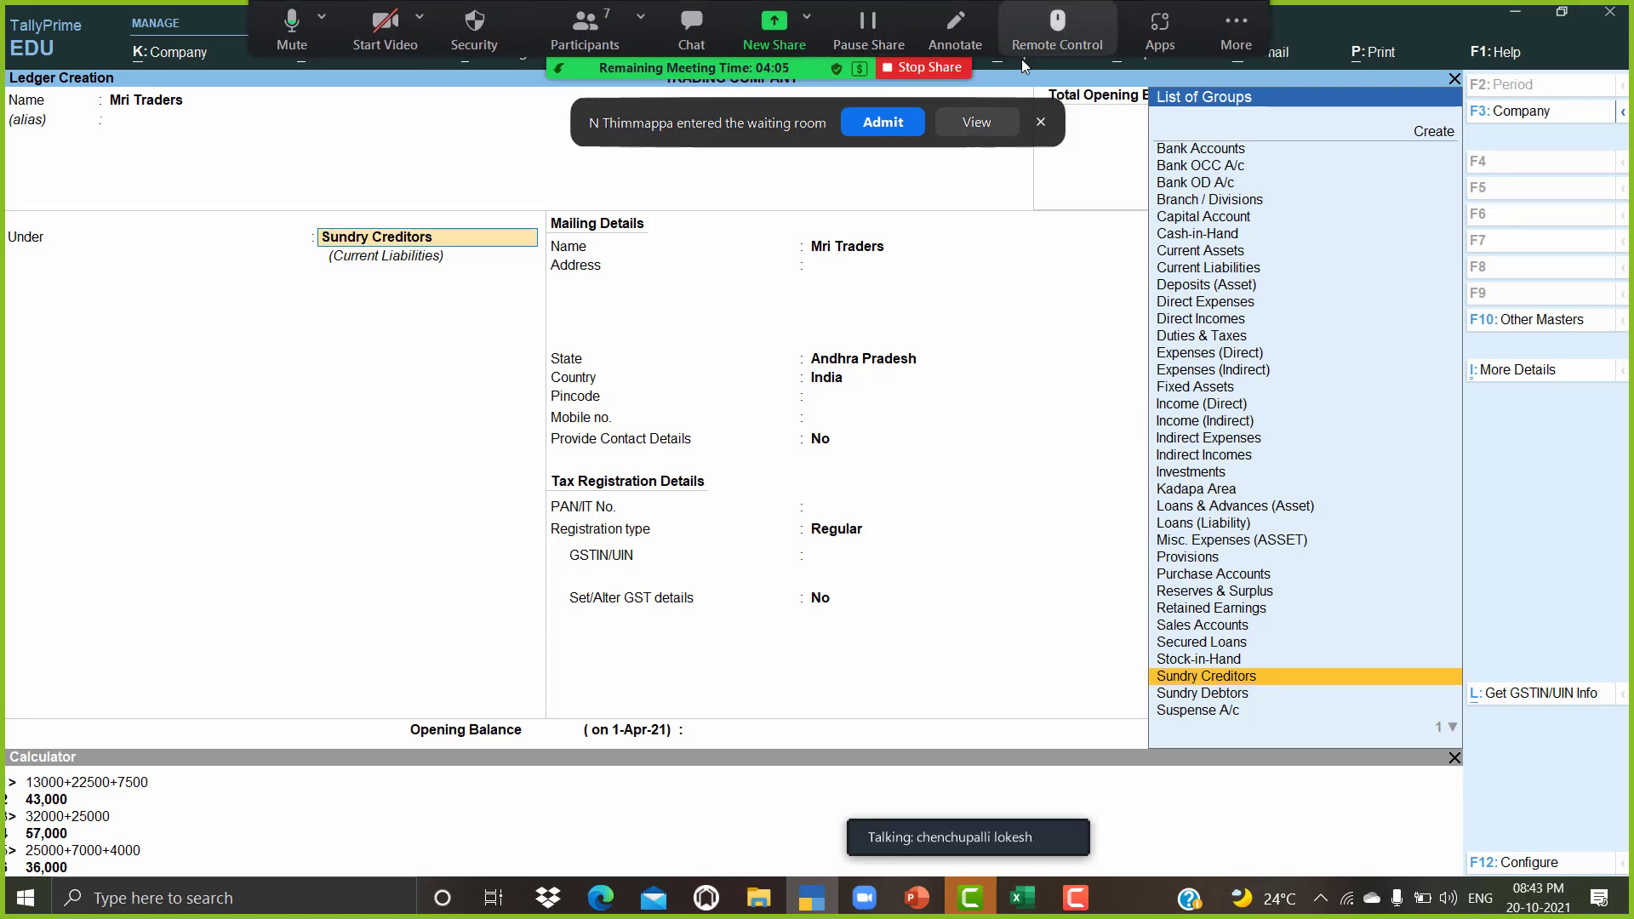
pyautogui.click(900, 124)
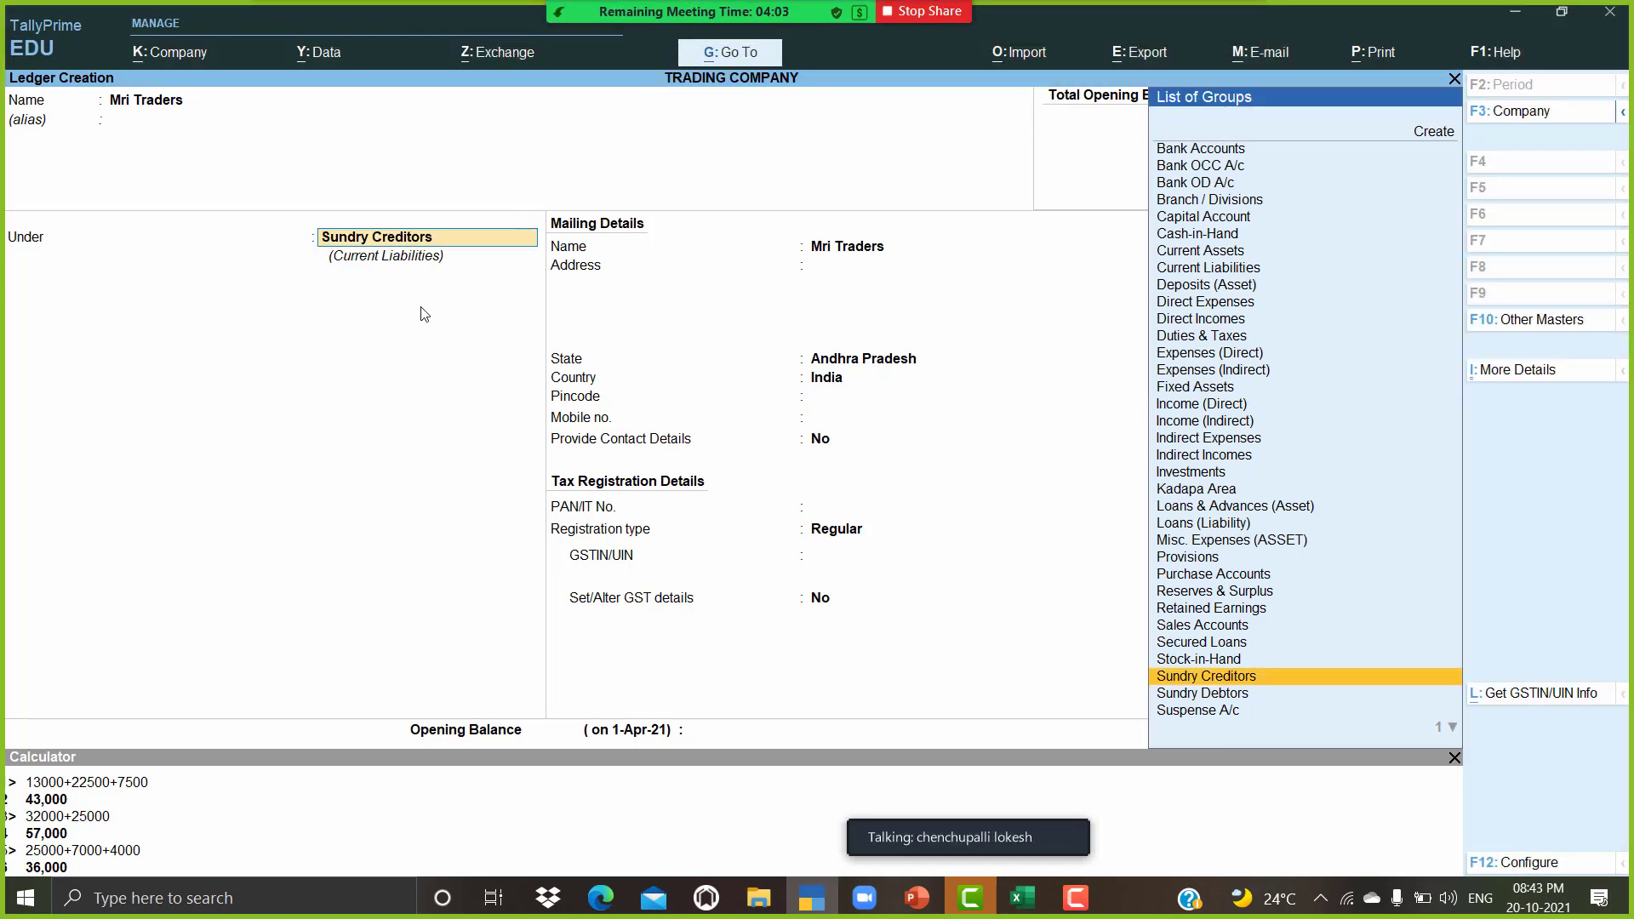
pyautogui.write('Ka')
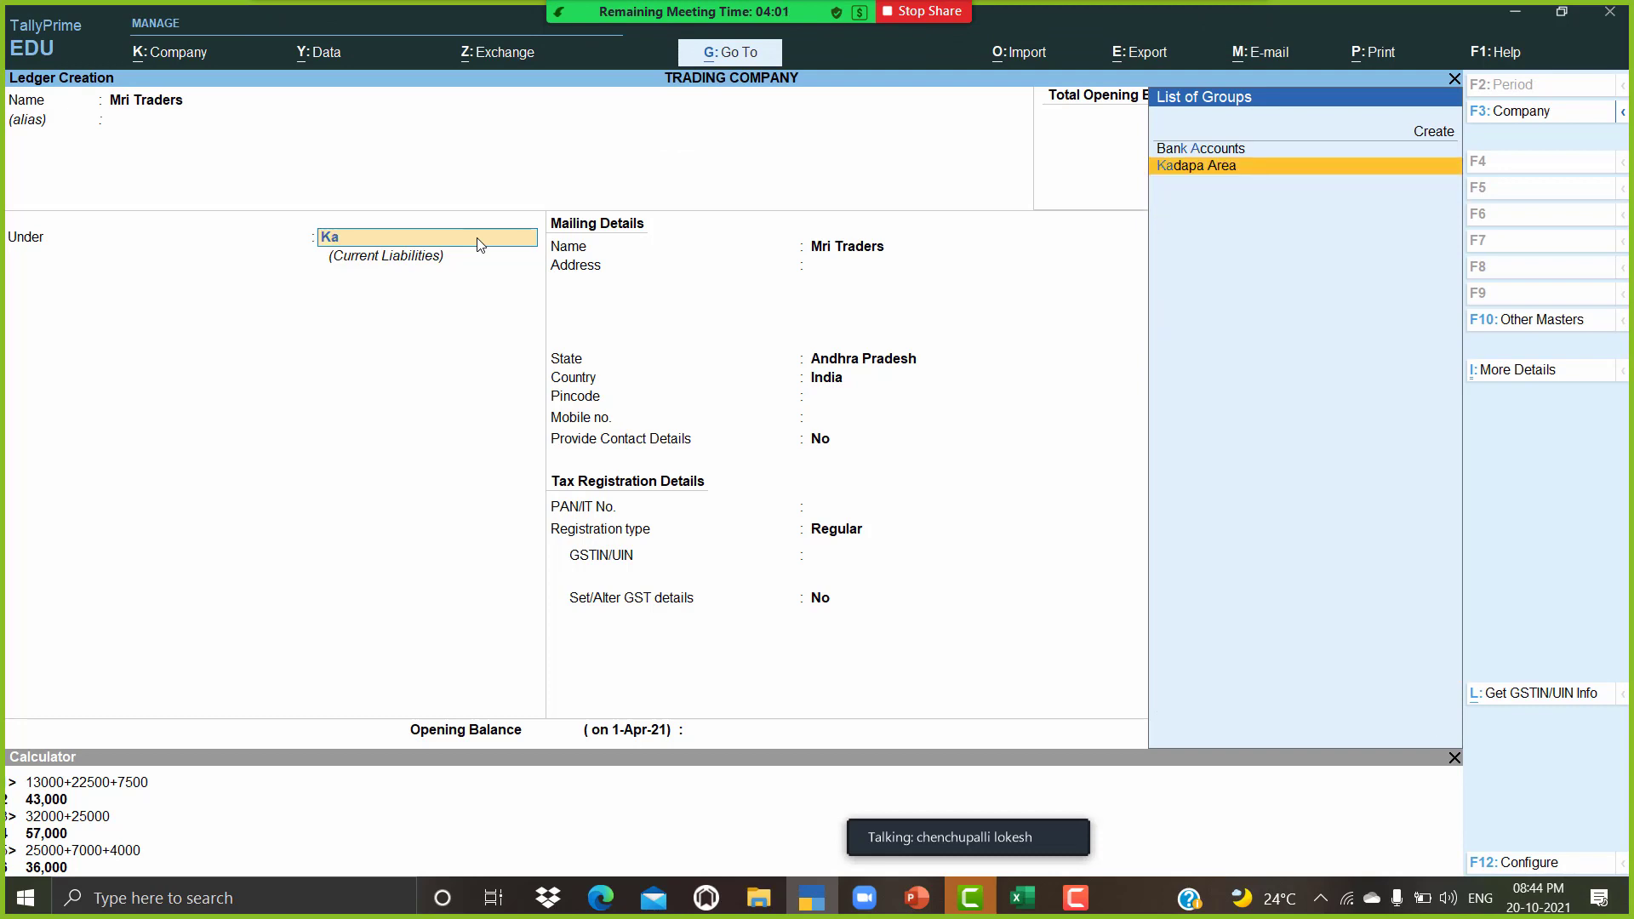
pyautogui.press('Return')
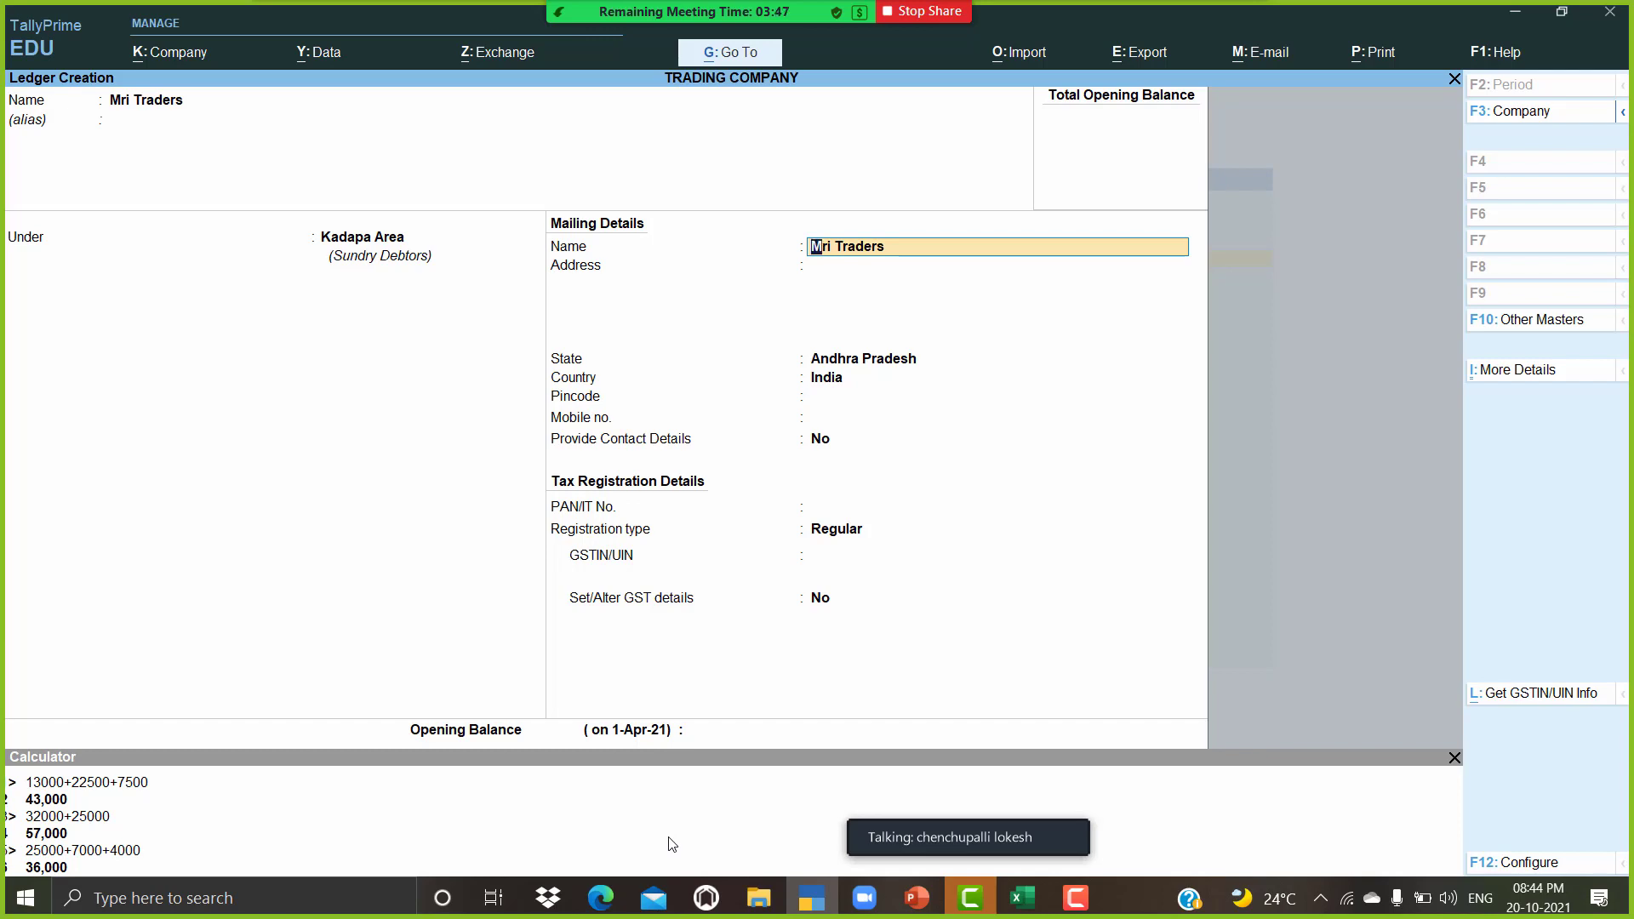
# Step: Save the Mri Traders ledger with the default mailing and tax registration details and no opening balance
pyautogui.press('Return')
pyautogui.press('Return')
pyautogui.press('Return')
pyautogui.press('Return')
pyautogui.press('Return')
pyautogui.press('Return')
pyautogui.press('Return')
pyautogui.press('Return')
pyautogui.press('Return')
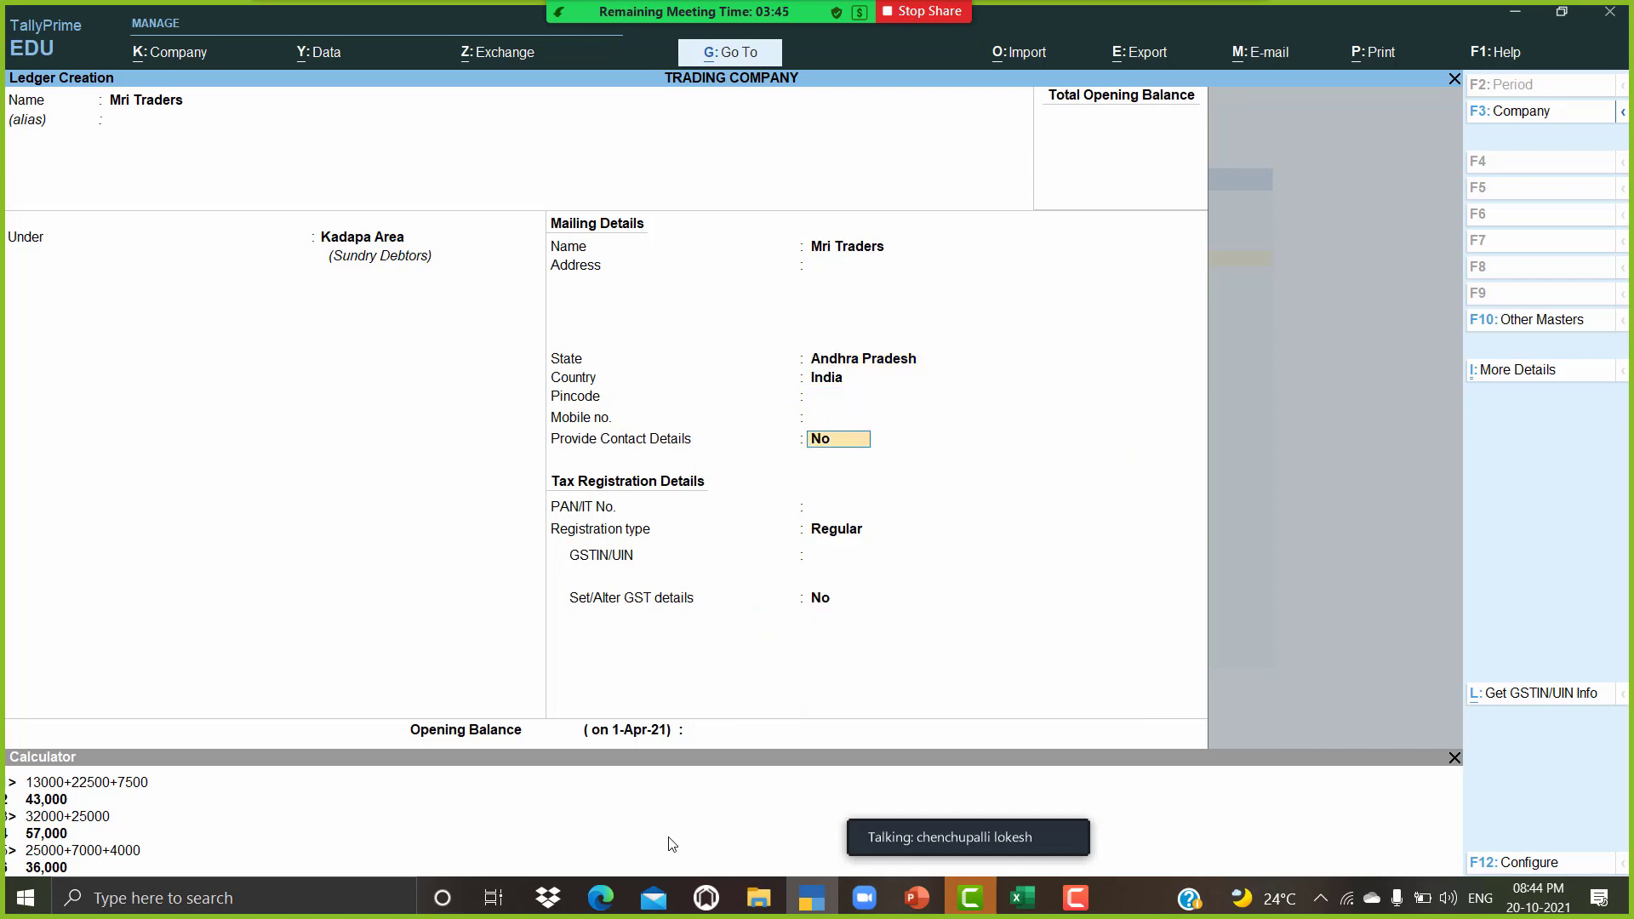
pyautogui.press('Return')
pyautogui.press('Return')
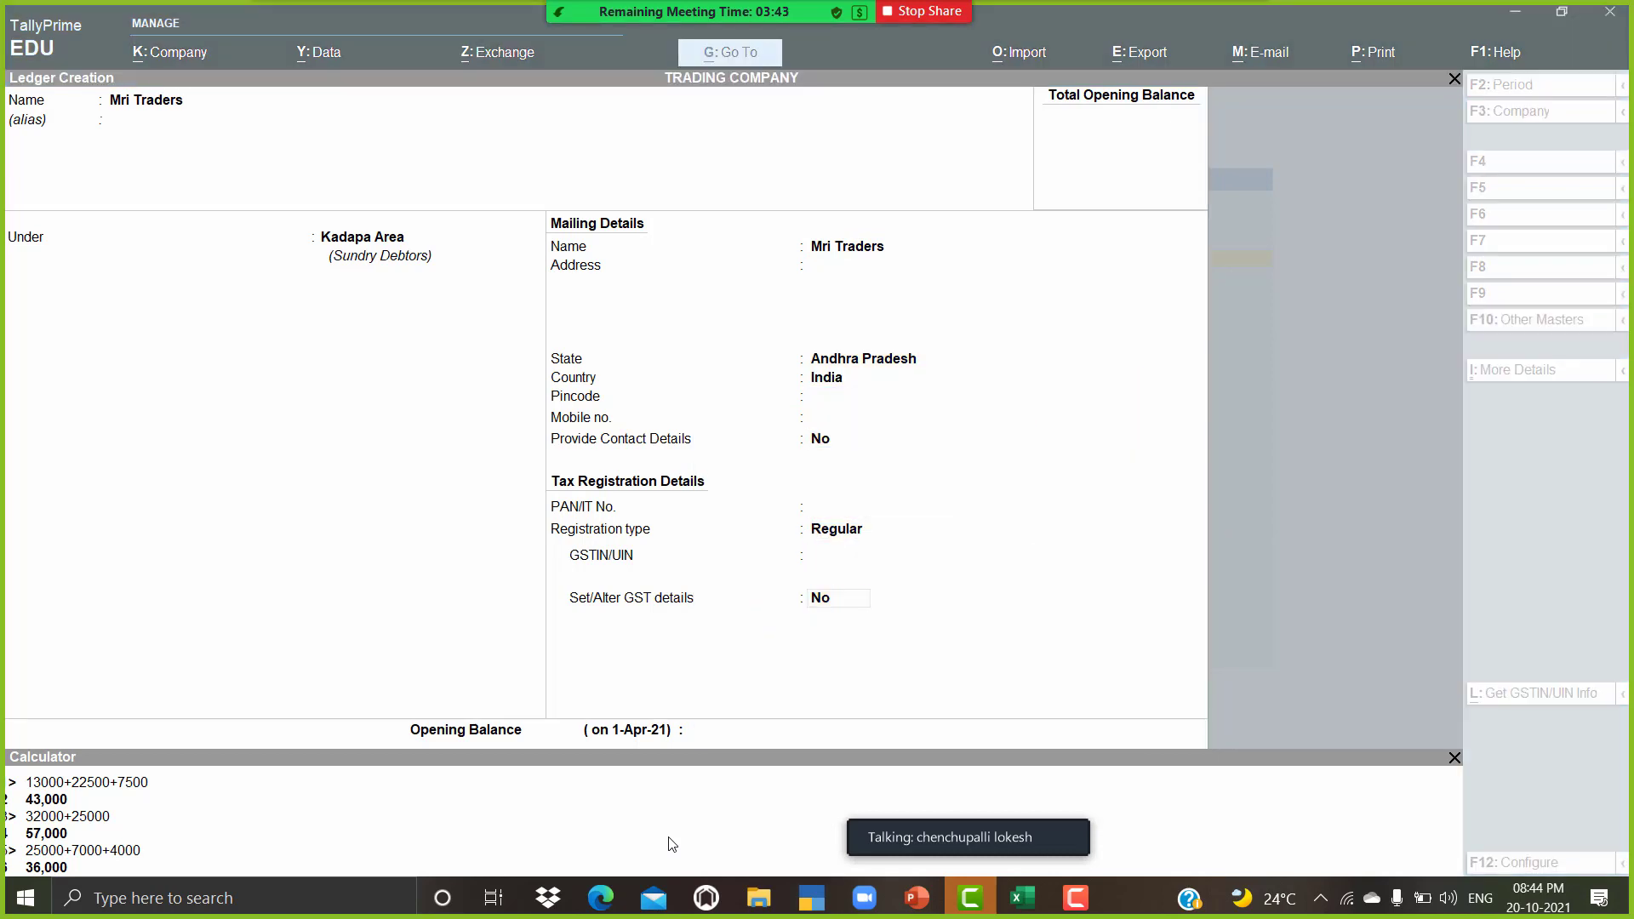
pyautogui.click(1032, 665)
pyautogui.press('Return')
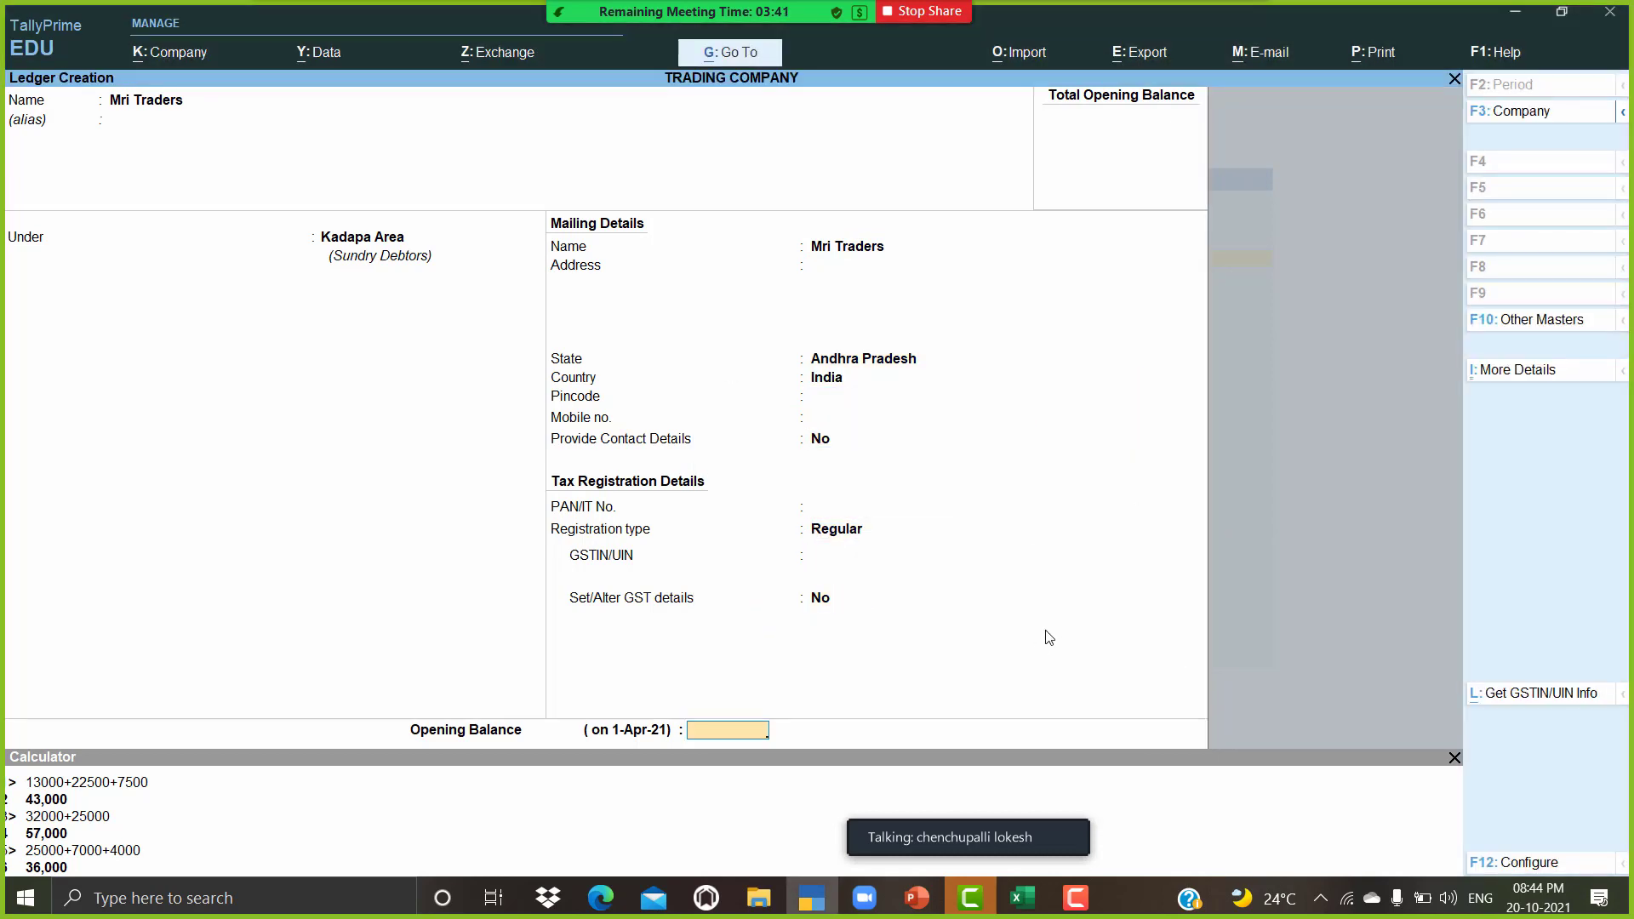
pyautogui.press('Return')
pyautogui.press('Return')
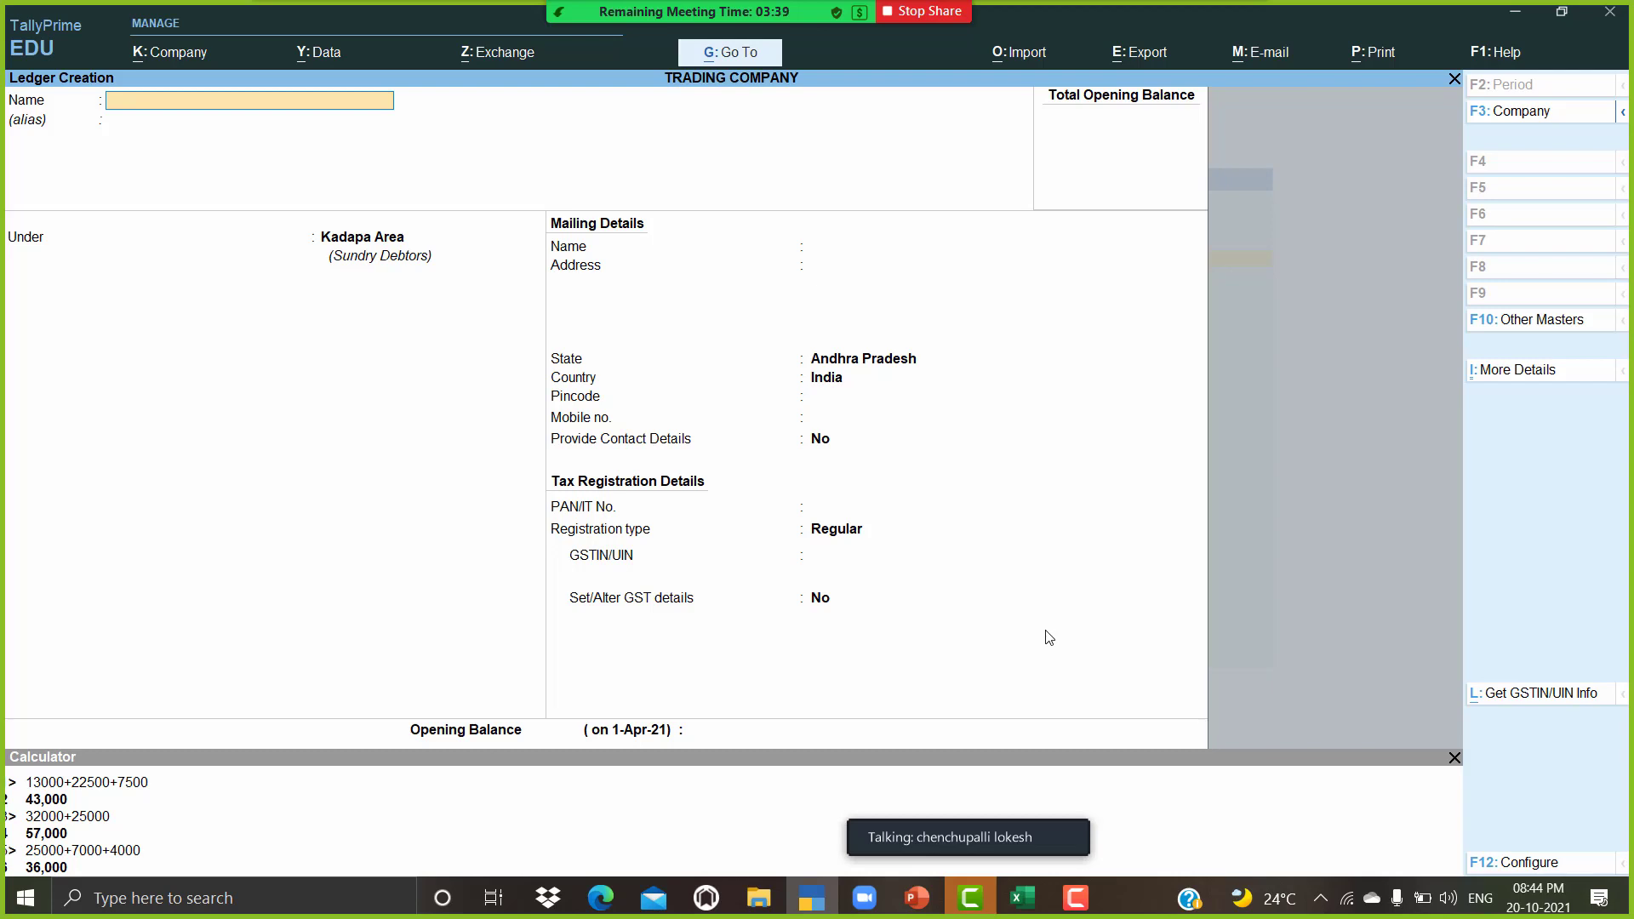
# Step: Create another ledger named Ramesh Marketing under Kadapa Area, keeping the default mailing and tax details and no opening balance
pyautogui.write('Ramesh Marketing')
pyautogui.press('Return')
pyautogui.press('Return')
pyautogui.press('Return')
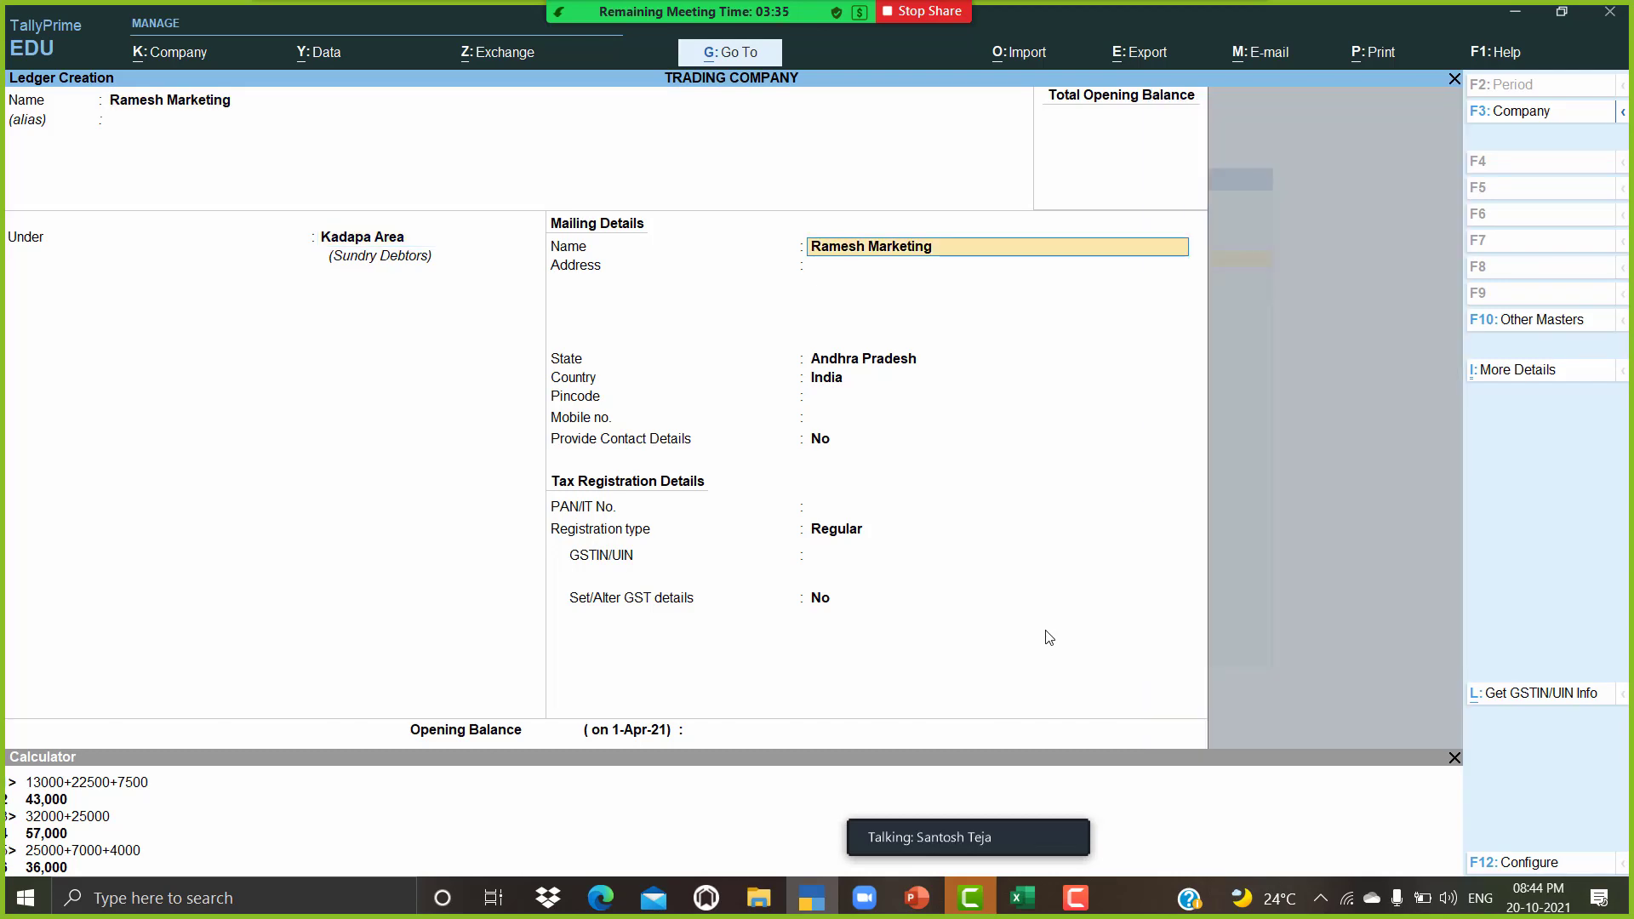
pyautogui.press('Return')
pyautogui.press('Return')
pyautogui.press('Return')
pyautogui.press('Return')
pyautogui.press('Return')
pyautogui.press('Return')
pyautogui.press('Return')
pyautogui.press('Return')
pyautogui.press('Return')
pyautogui.press('Return')
pyautogui.press('Return')
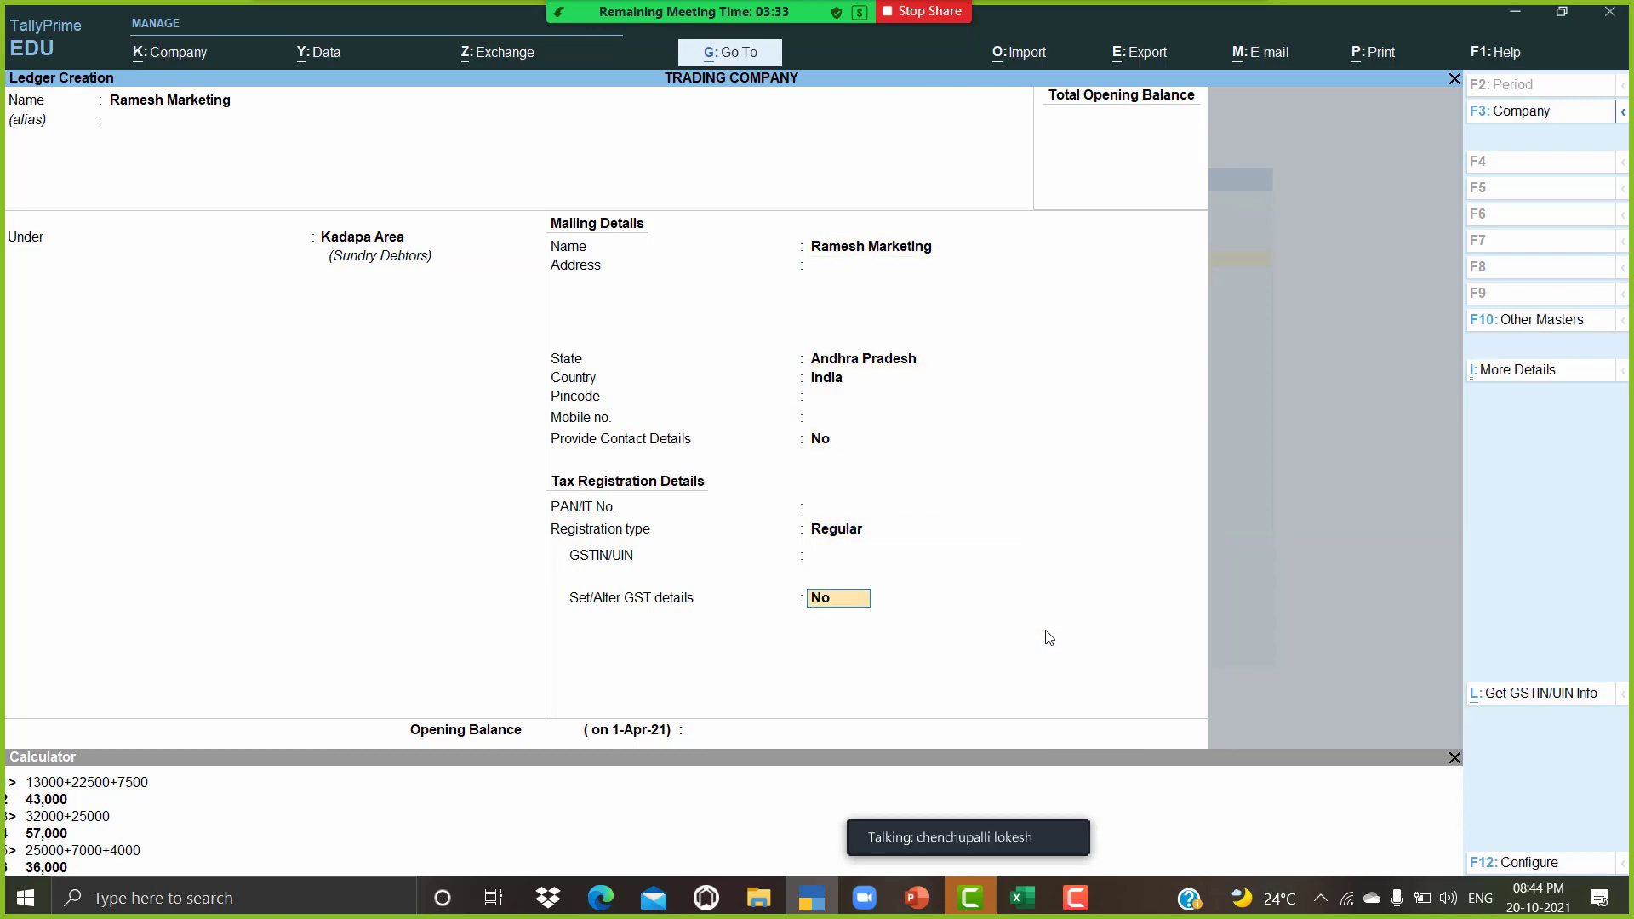
pyautogui.press('Return')
pyautogui.press('Return')
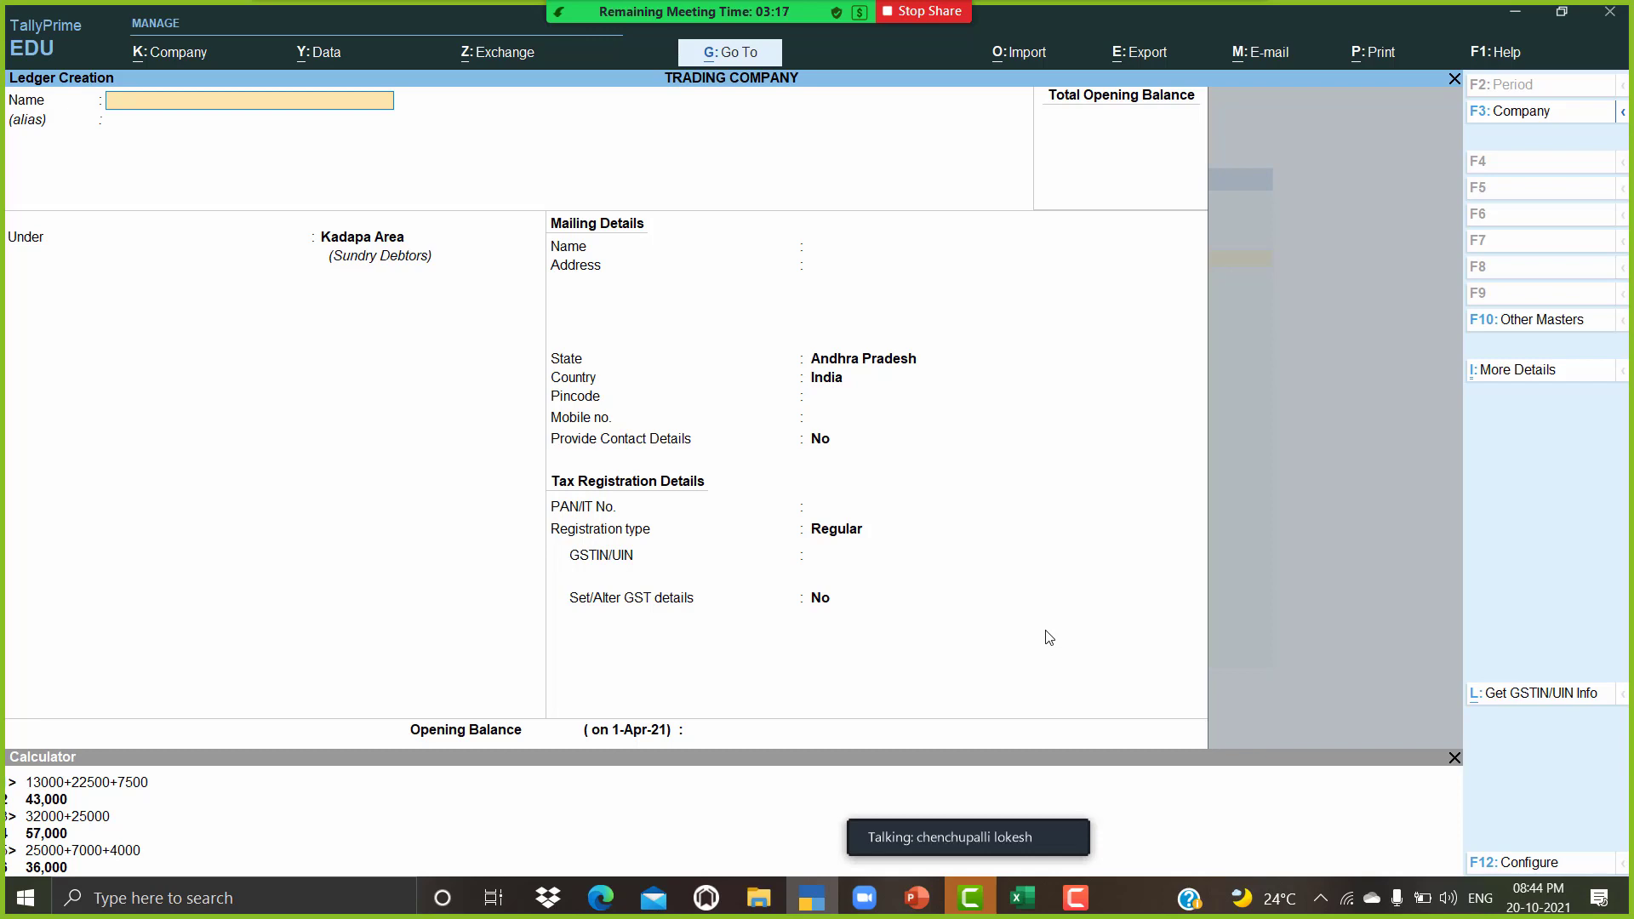
# Step: Leave ledger creation, return to the Gateway of Tally and highlight Vouchers
pyautogui.press('Escape')
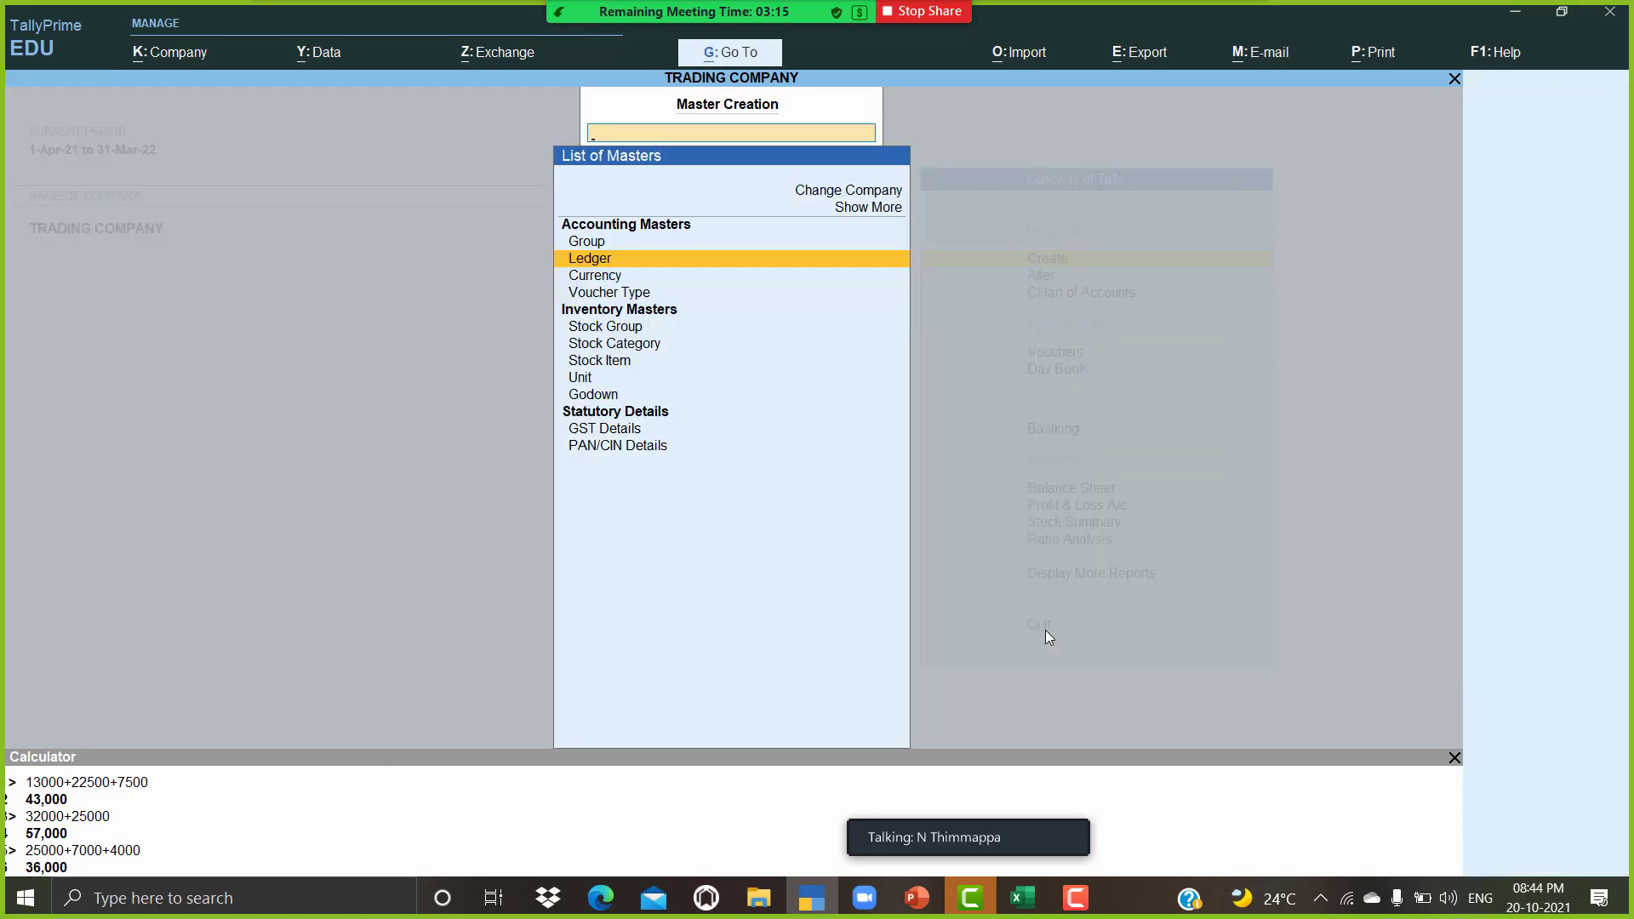
pyautogui.press('Escape')
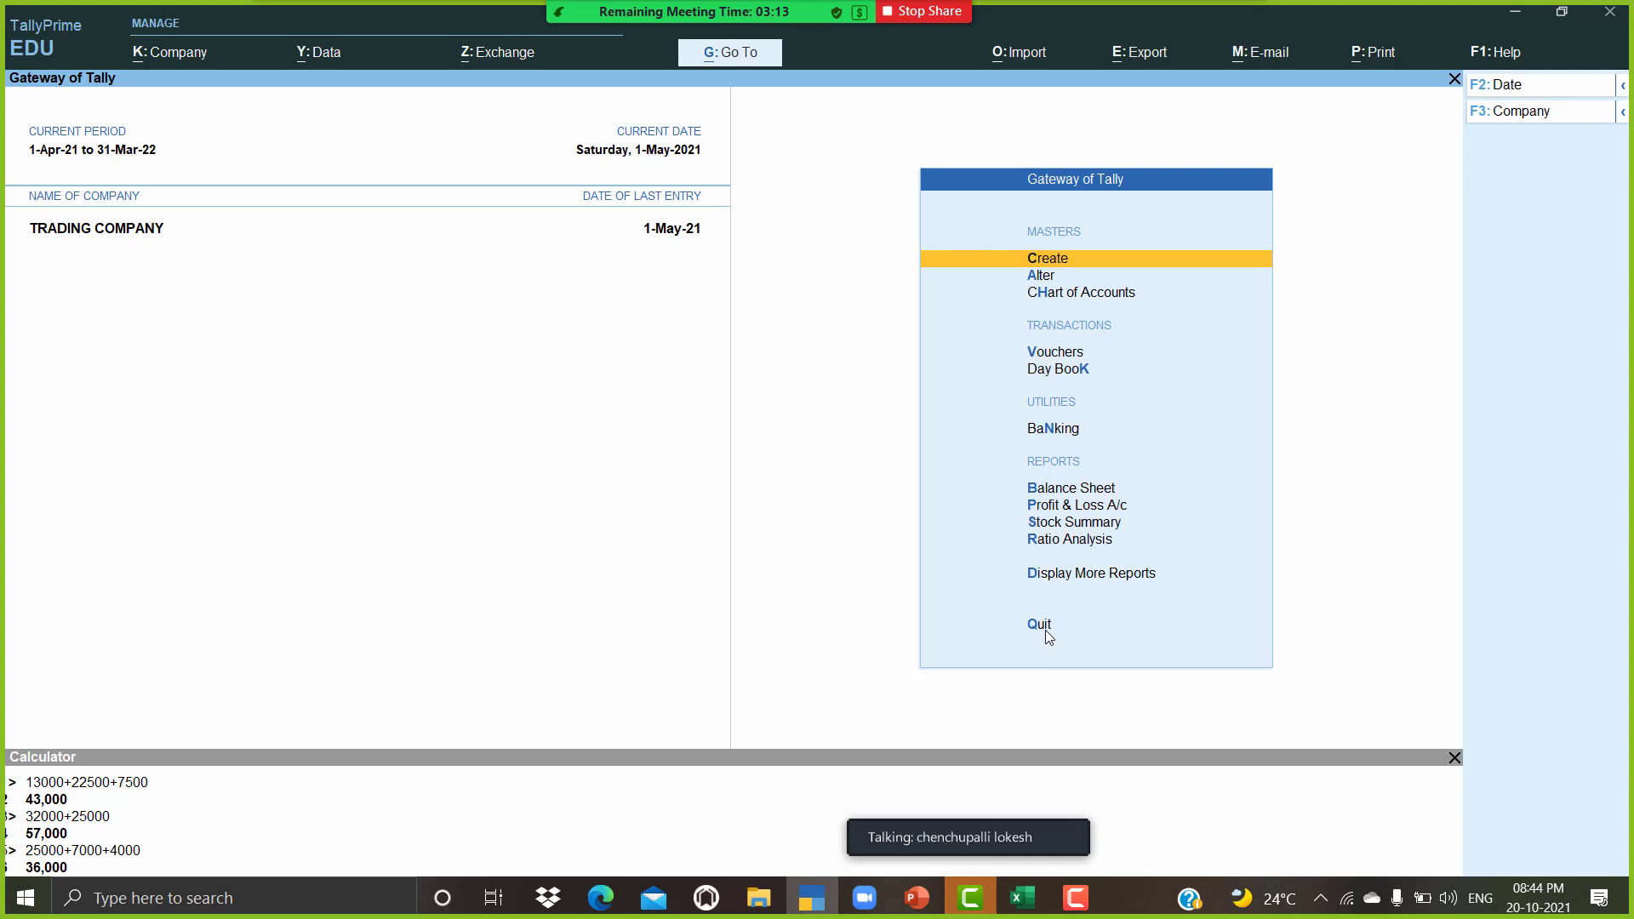
pyautogui.press('Down')
pyautogui.press('Down')
pyautogui.press('Down')
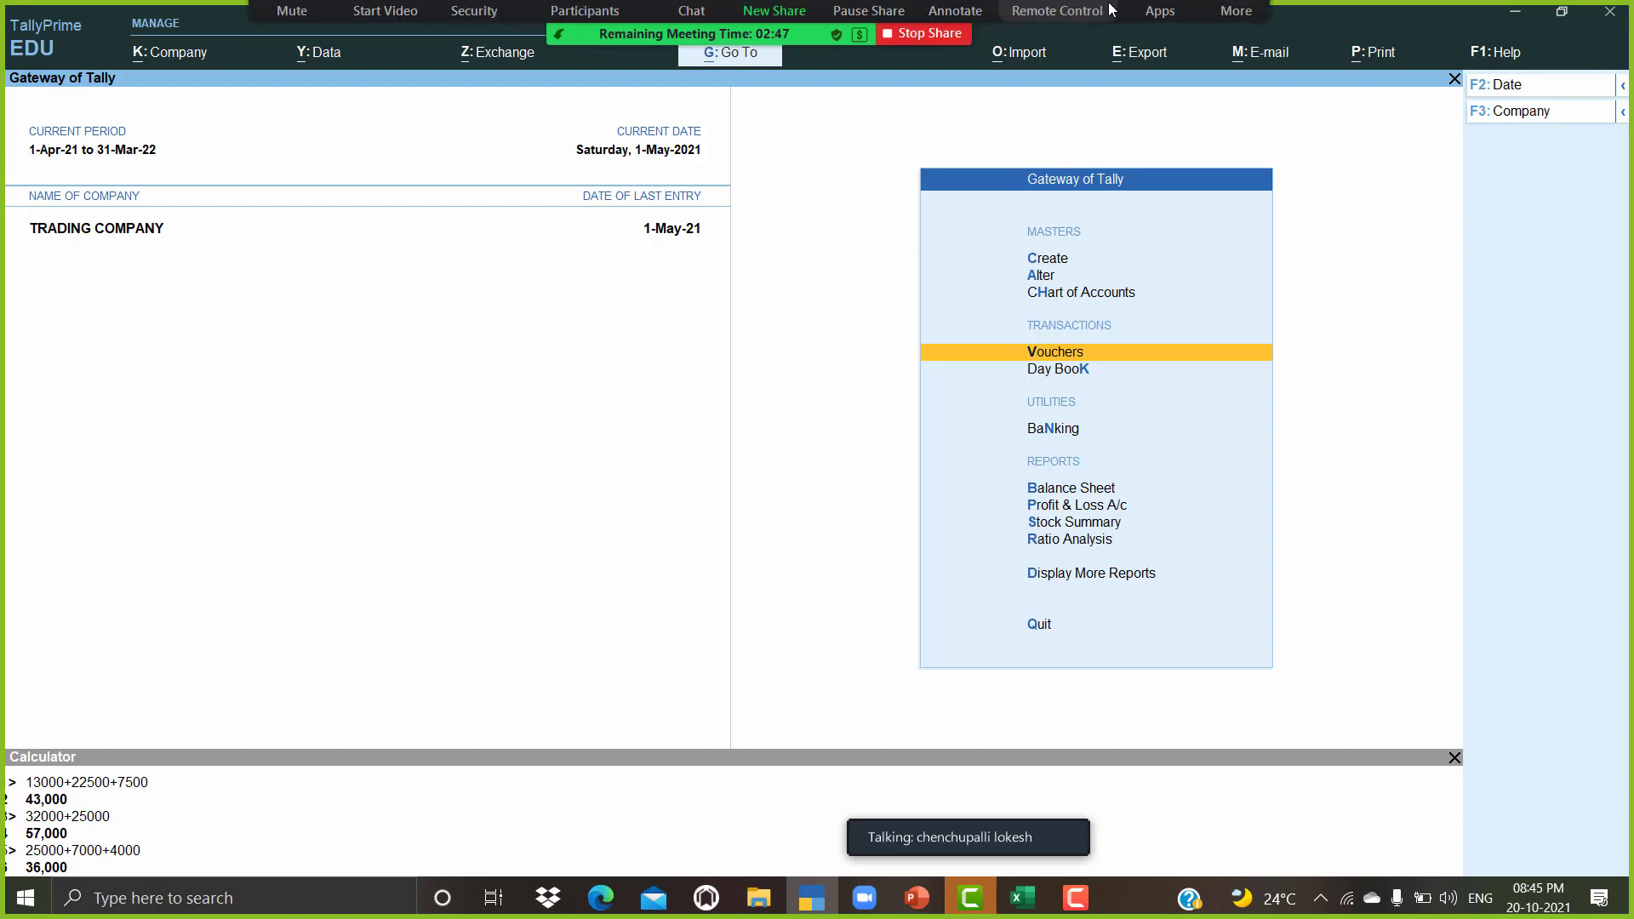
# Step: Show the Zoom participants list again, make its window taller to fit everyone, and return to the Gateway of Tally
pyautogui.click(593, 30)
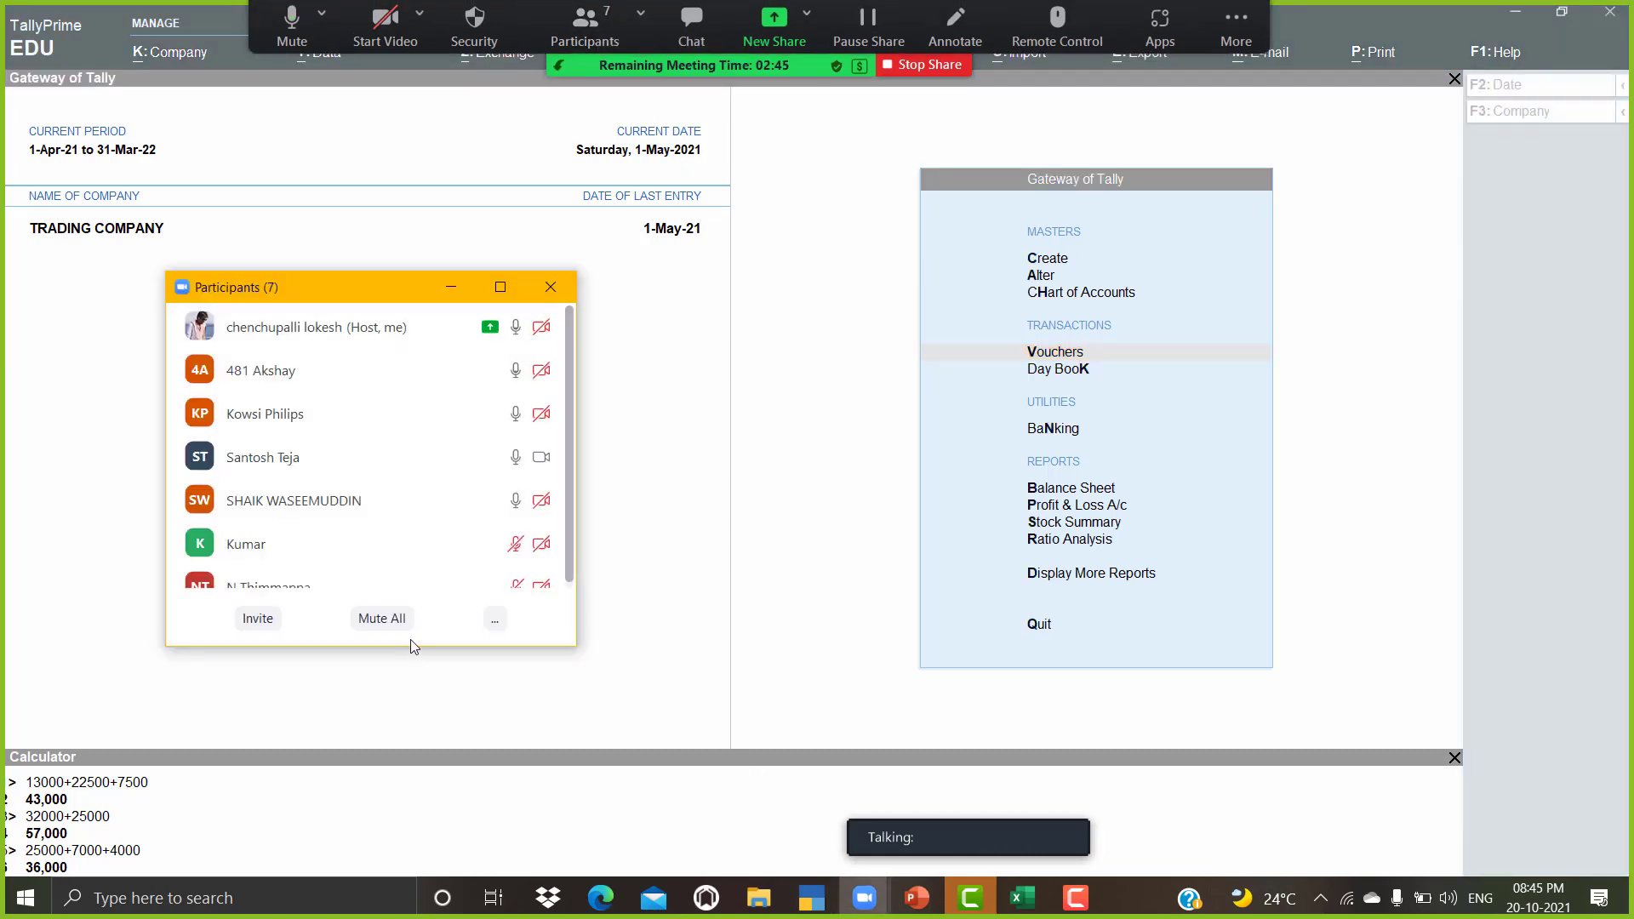
pyautogui.moveTo(486, 646); pyautogui.dragTo(481, 685)
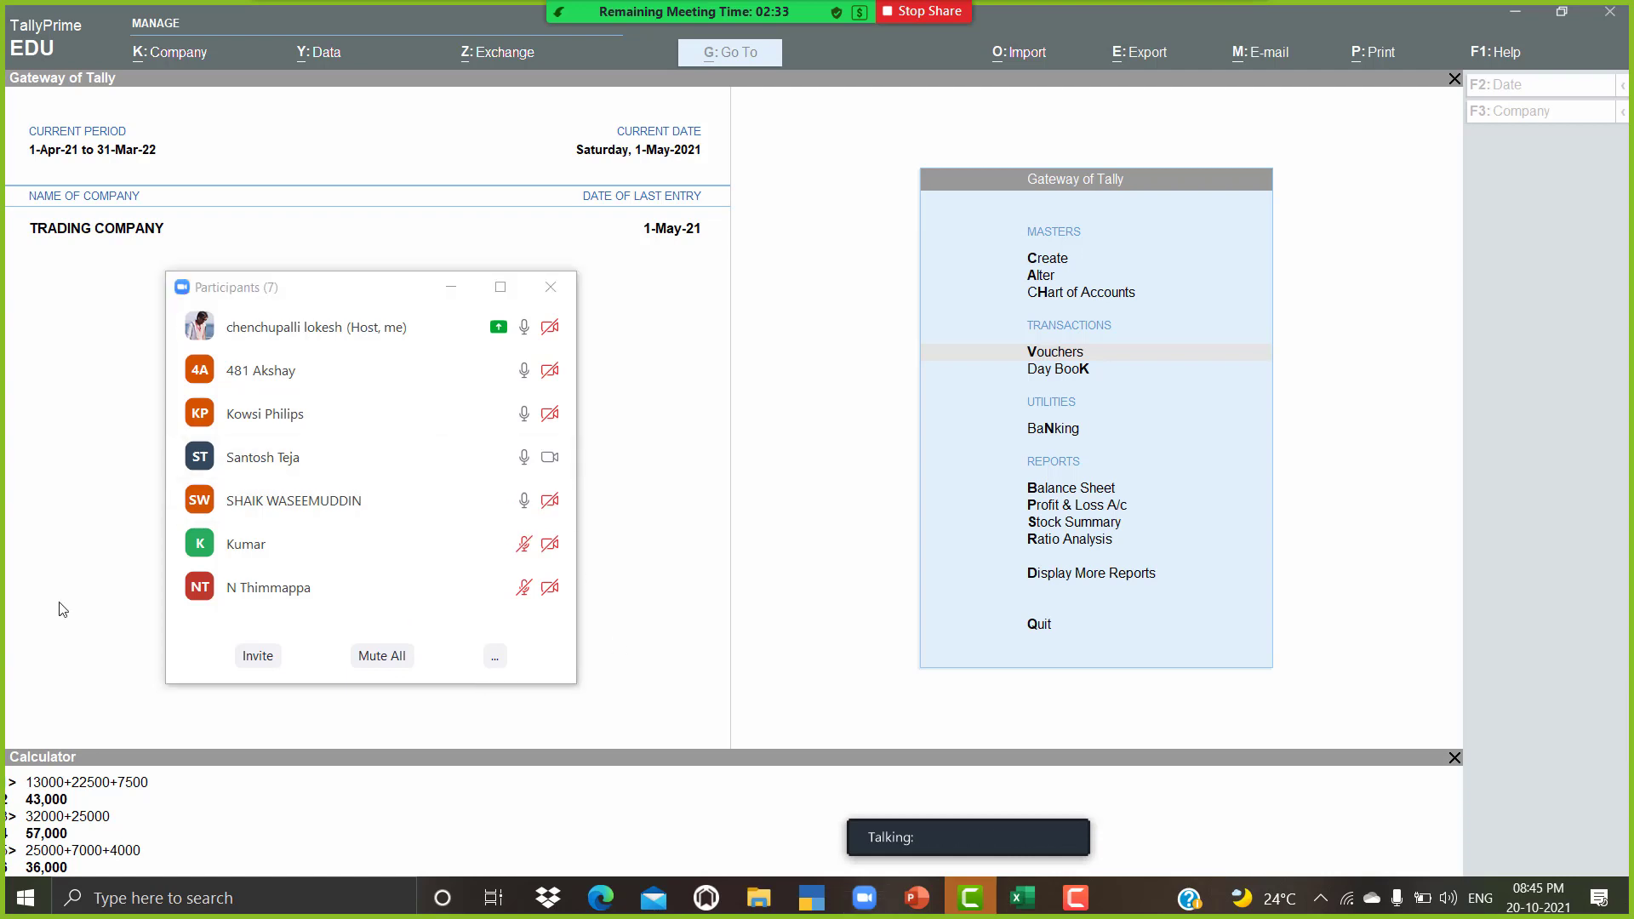
pyautogui.click(820, 456)
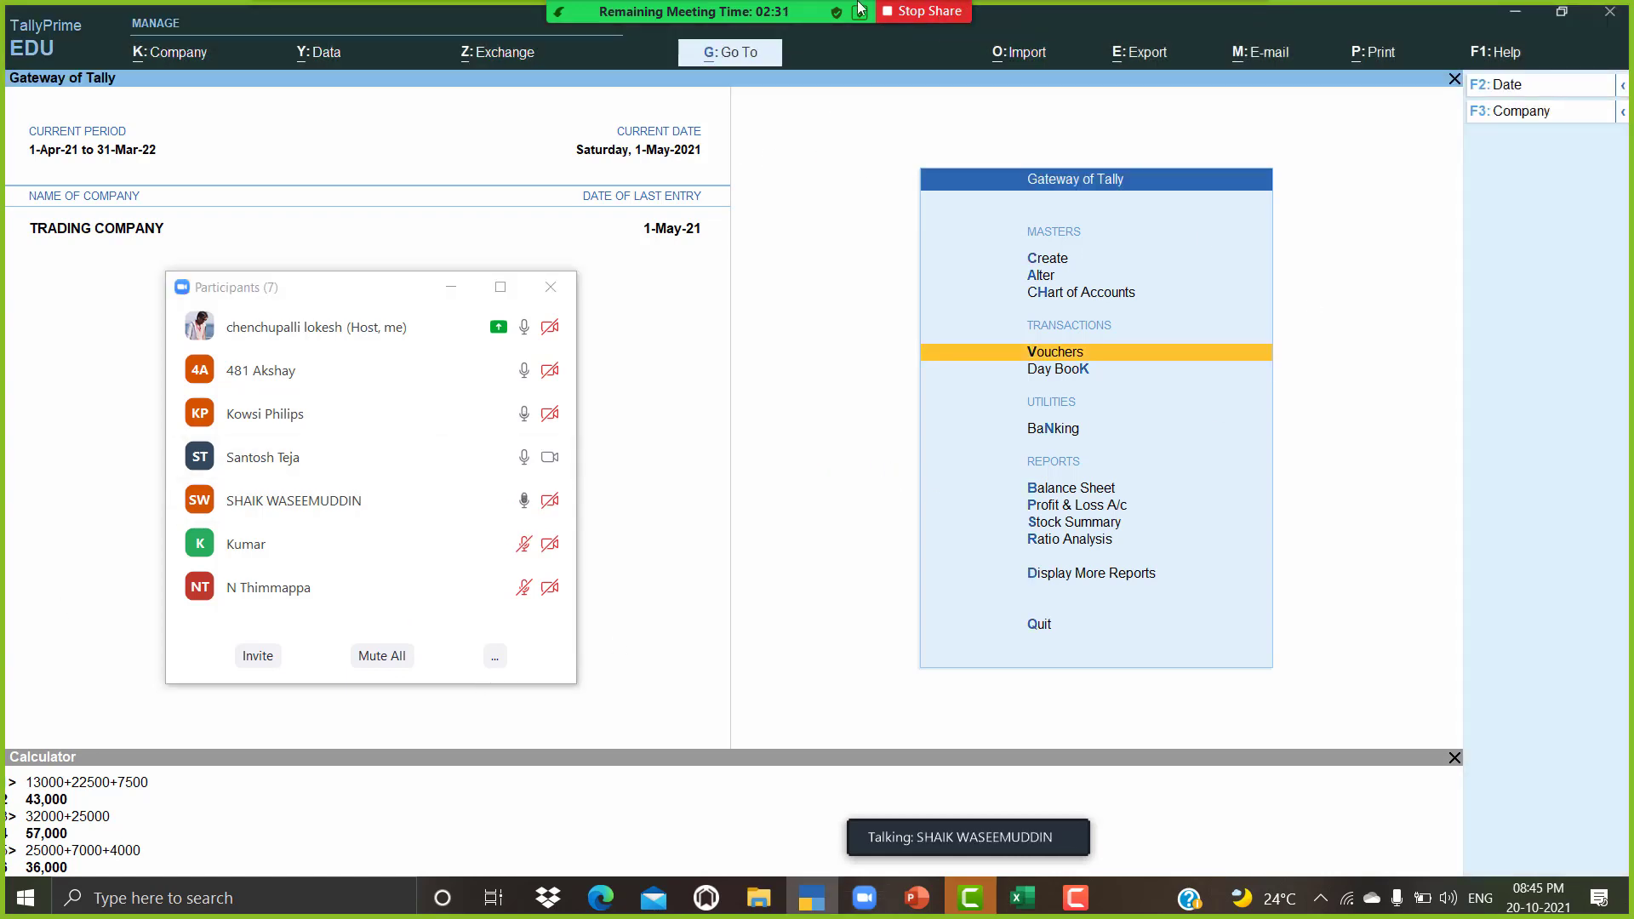